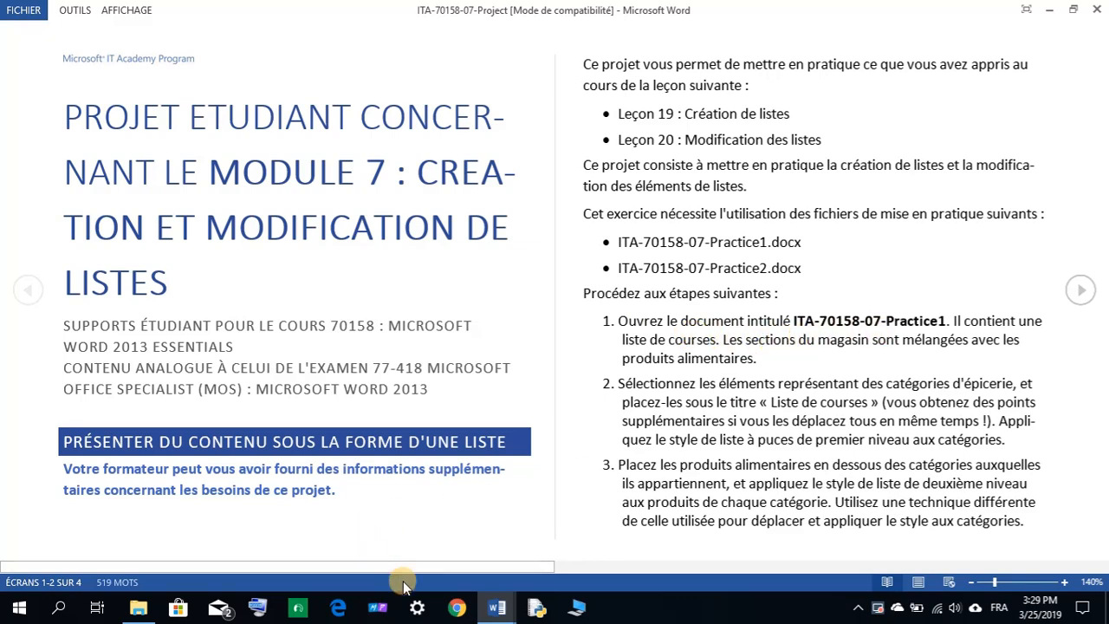
# View the shopping list in ITA-70158-07-Practice1 and return to the ITA-70158-07-Project instructions.
pyautogui.click(495, 606)
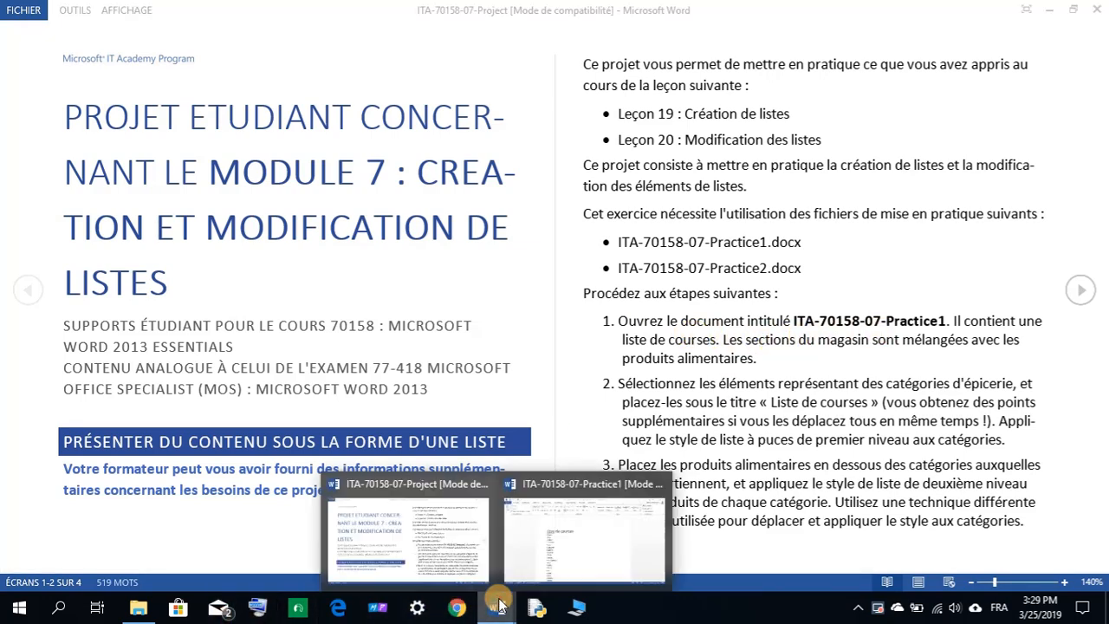
pyautogui.click(537, 570)
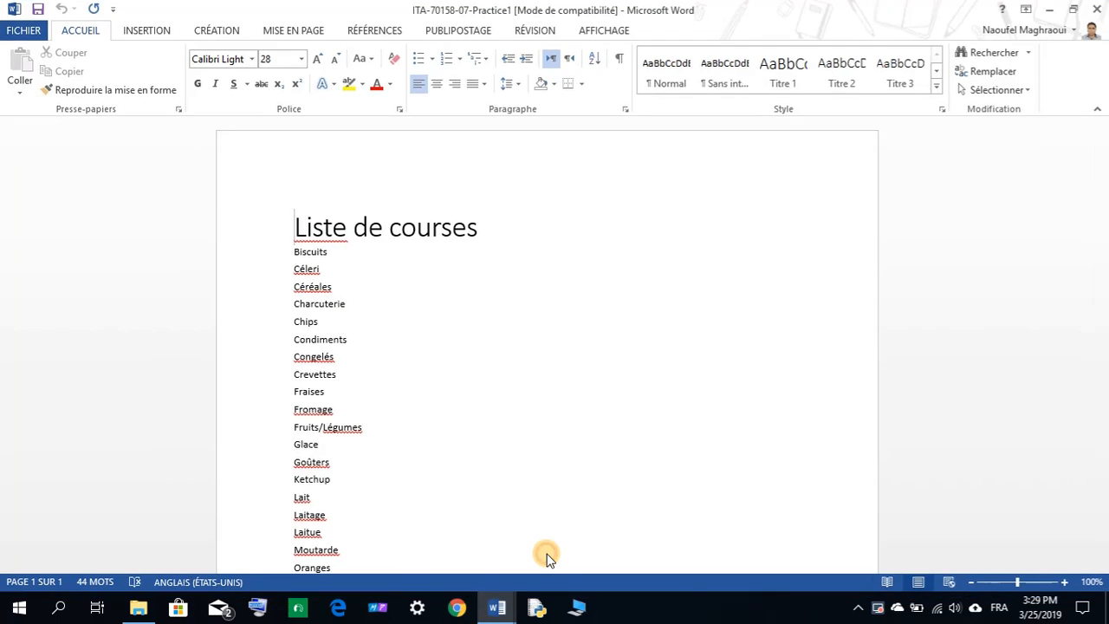
pyautogui.click(494, 611)
pyautogui.click(453, 566)
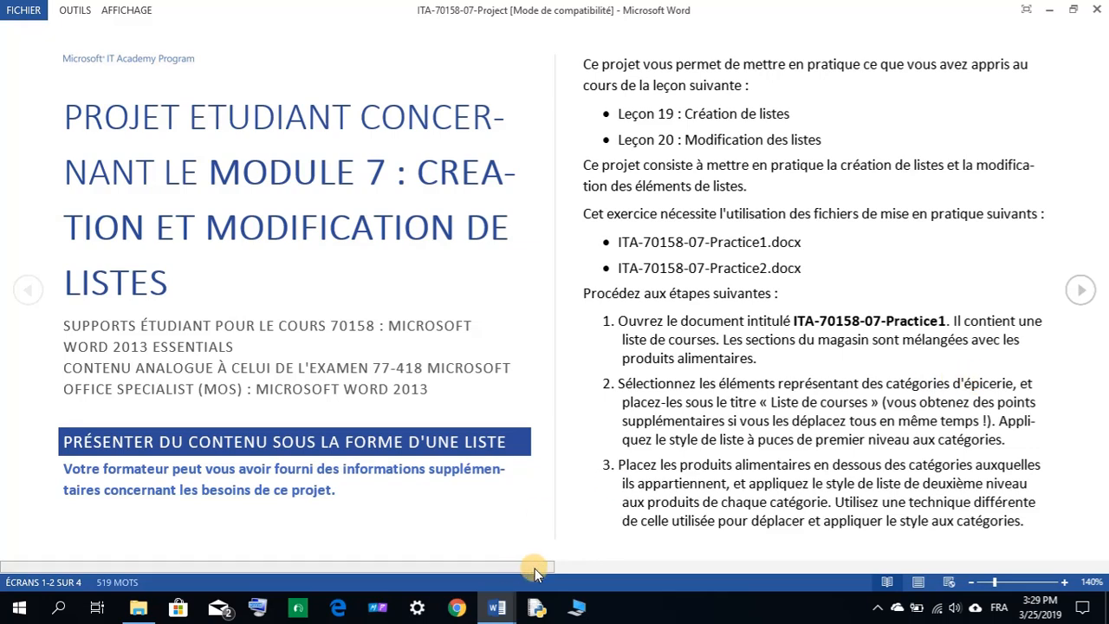
# In ITA-70158-07-Practice1, select the category lines Fruits/Légumes and Pains/Céréales together.
pyautogui.click(496, 608)
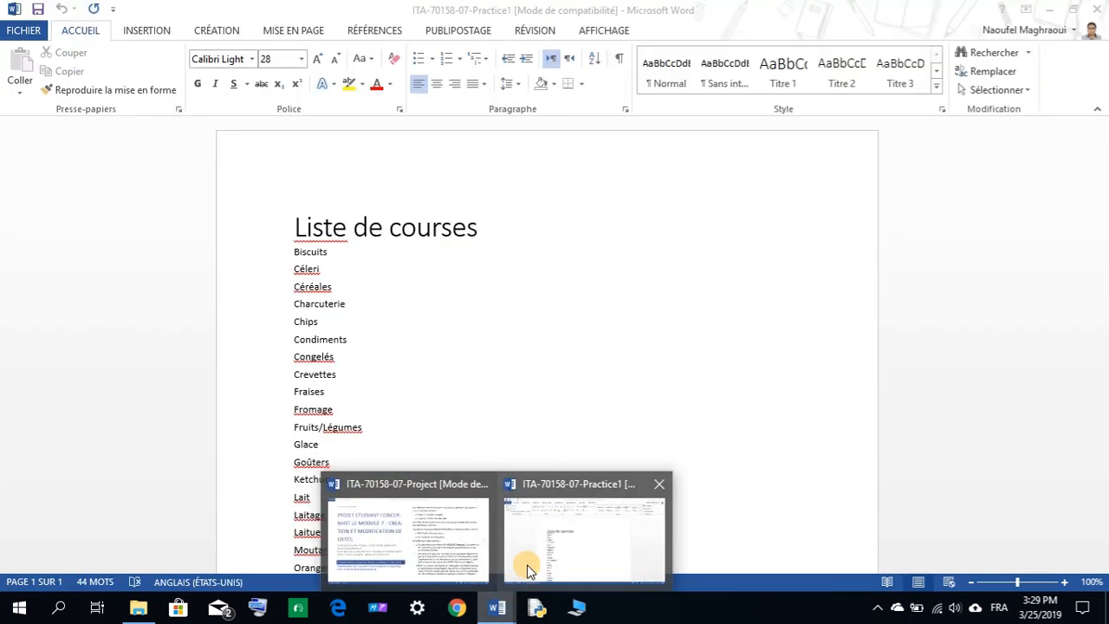
pyautogui.click(521, 572)
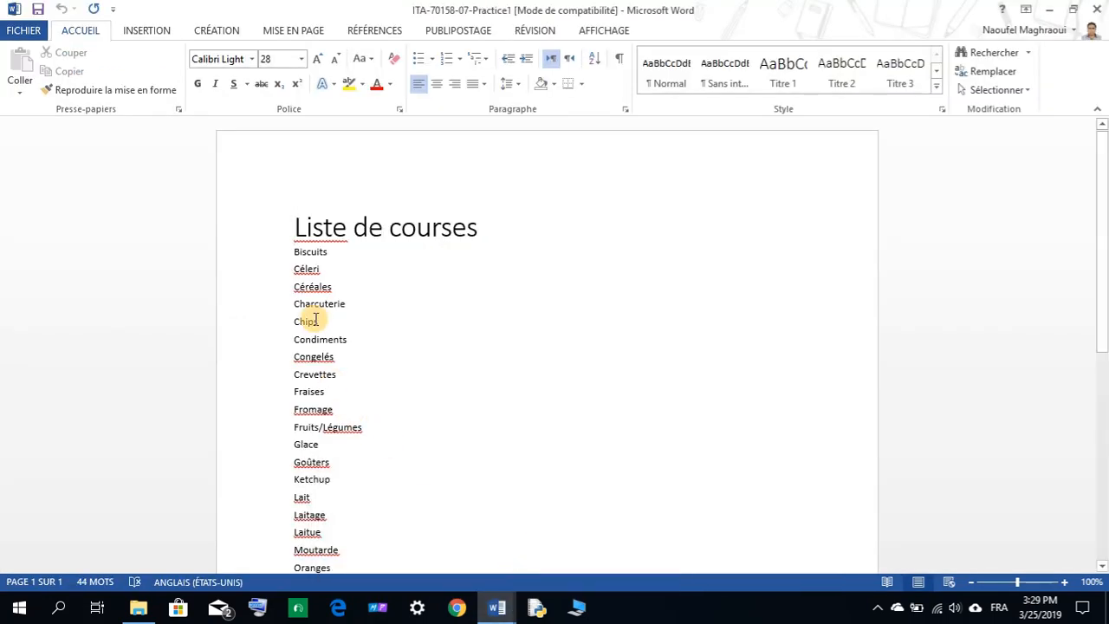
pyautogui.scroll(-1, 340, 388)
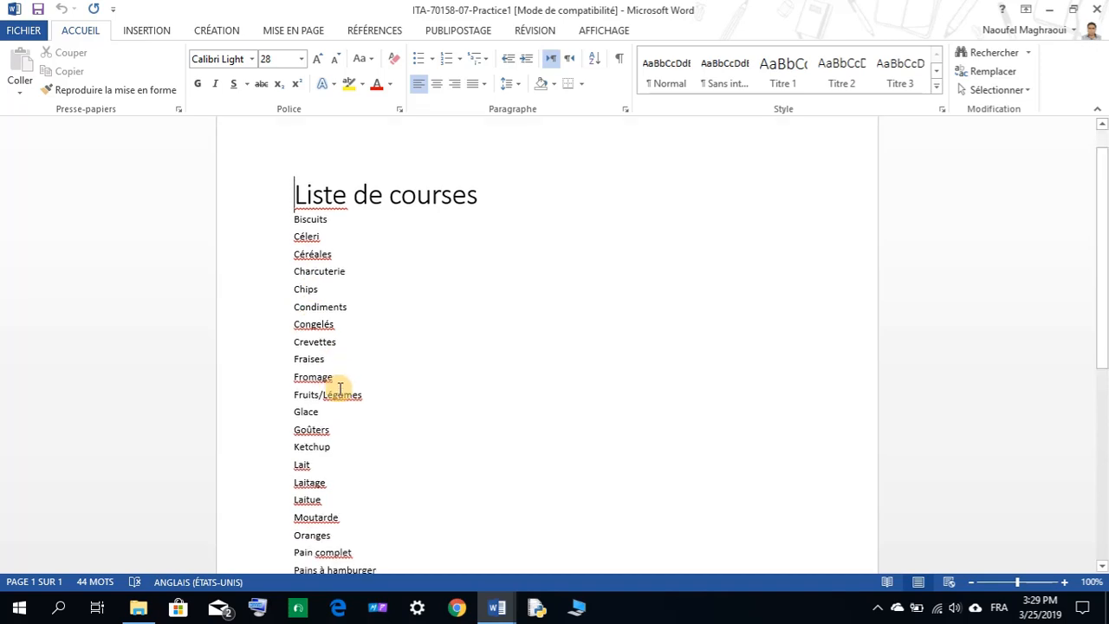
pyautogui.scroll(-1, 341, 389)
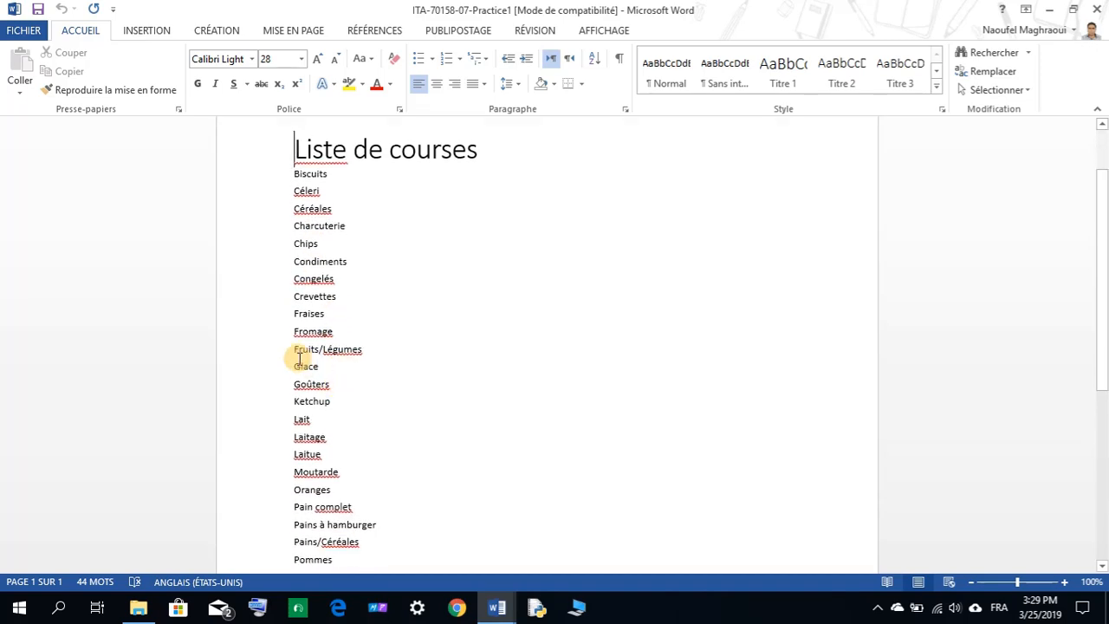
pyautogui.moveTo(315, 351); pyautogui.dragTo(367, 351)
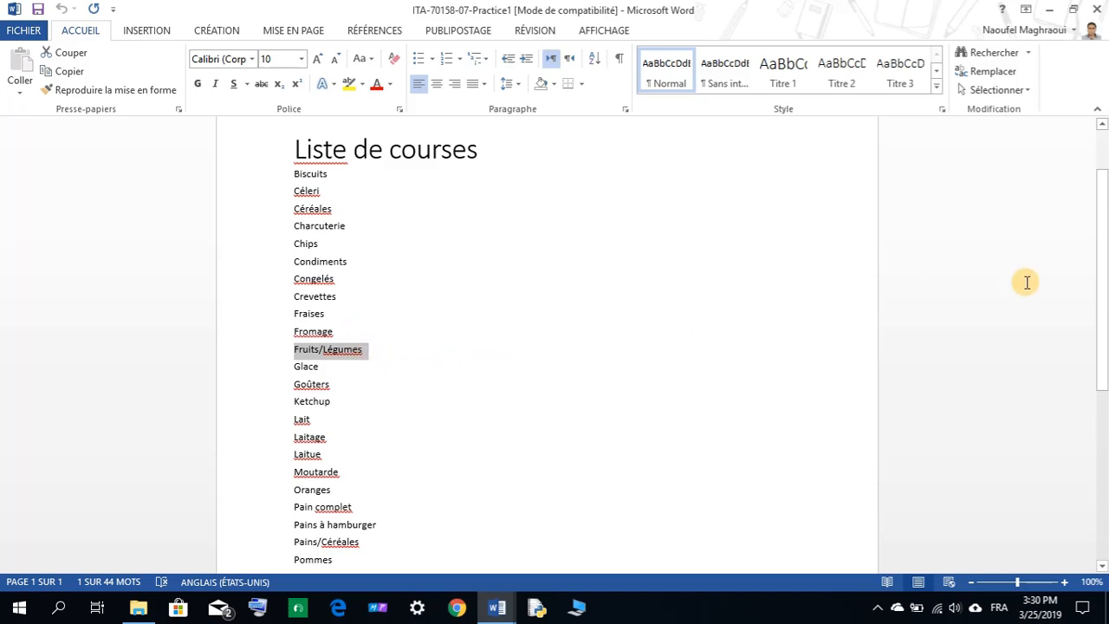
pyautogui.moveTo(1104, 290); pyautogui.dragTo(1105, 386)
pyautogui.moveTo(293, 341); pyautogui.dragTo(358, 343)
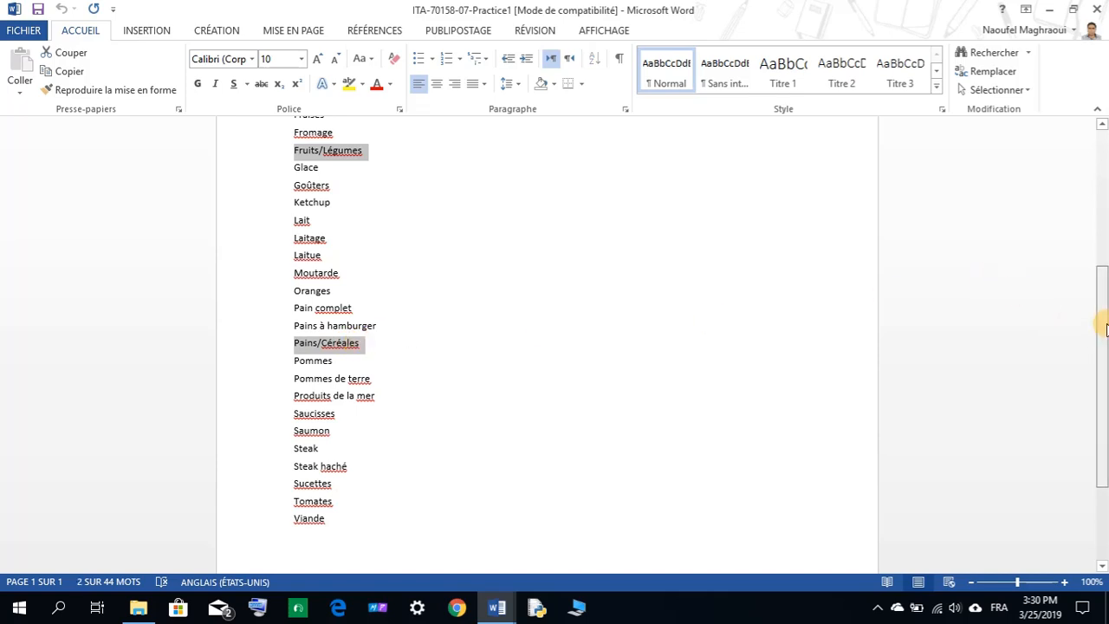
pyautogui.moveTo(1103, 322)
pyautogui.mouseDown()
pyautogui.moveTo(1103, 191)
pyautogui.moveTo(1105, 343)
pyautogui.mouseUp()
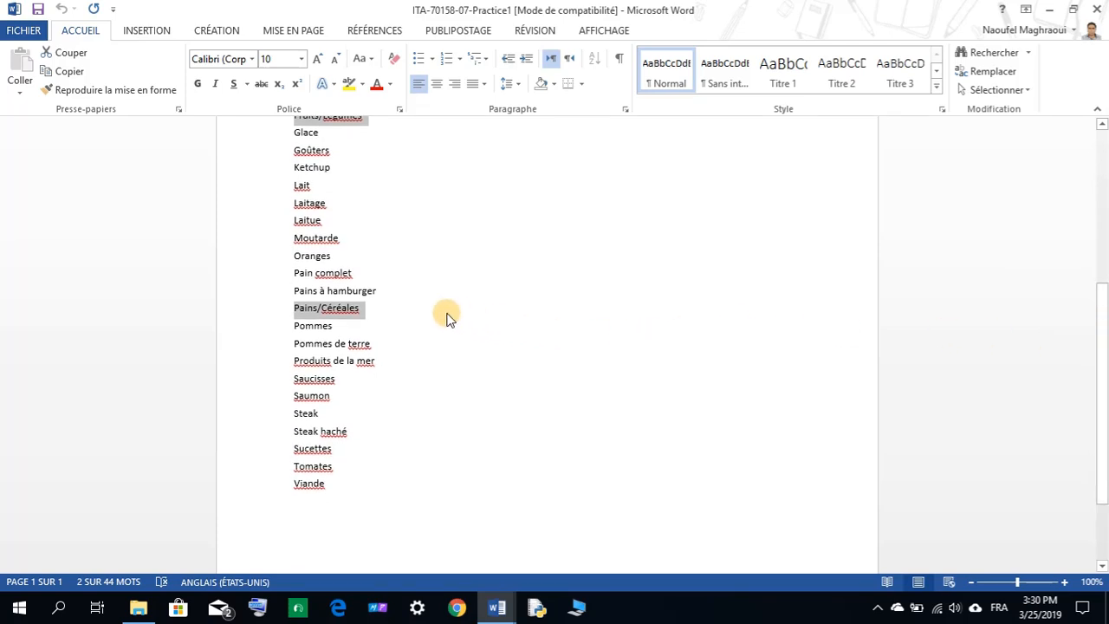
pyautogui.moveTo(1100, 303); pyautogui.dragTo(1104, 195)
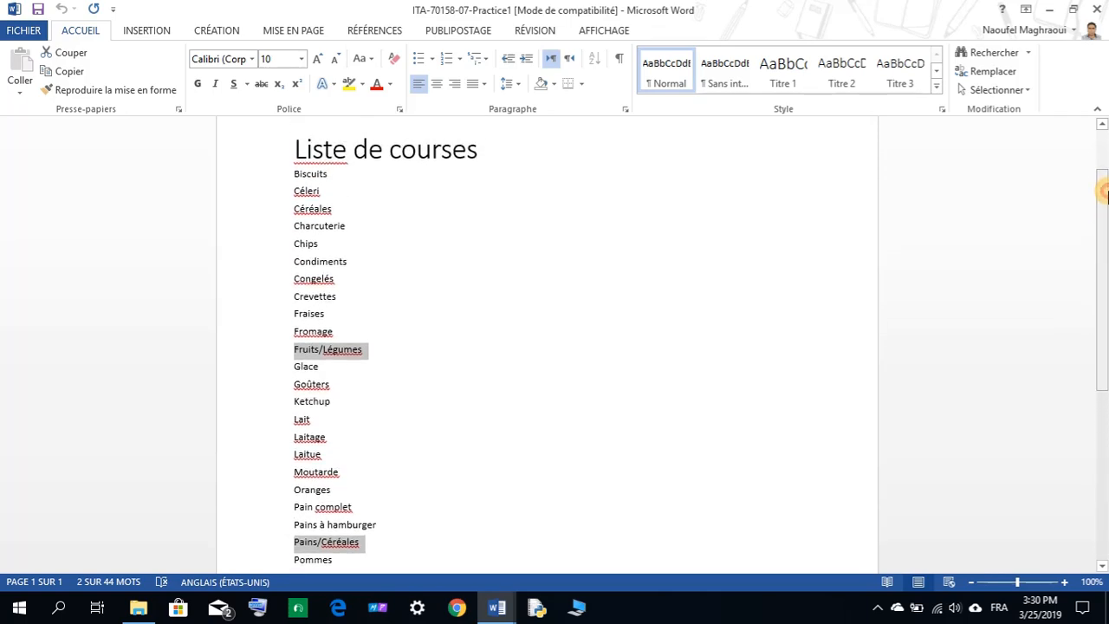
# In File Explorer, open the answer file My-07-Practice1 from the ITA 70158 Word 2013 French AnswerKeys folder.
pyautogui.click(139, 606)
pyautogui.click(75, 51)
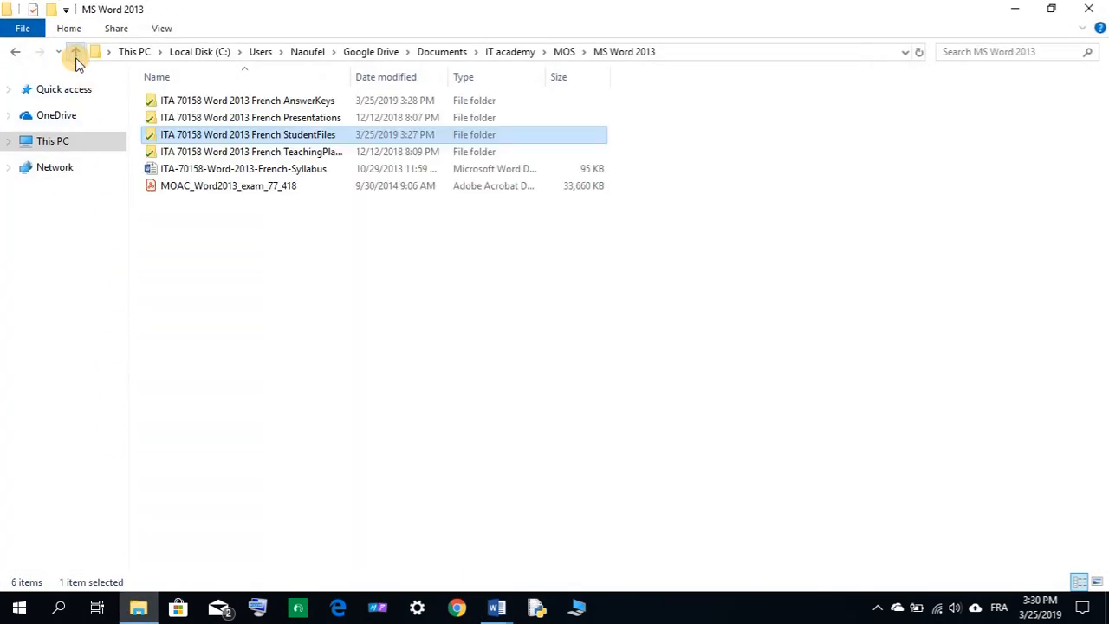
pyautogui.keyDown('ctrl'); pyautogui.doubleClick(207, 102); pyautogui.keyUp('ctrl')
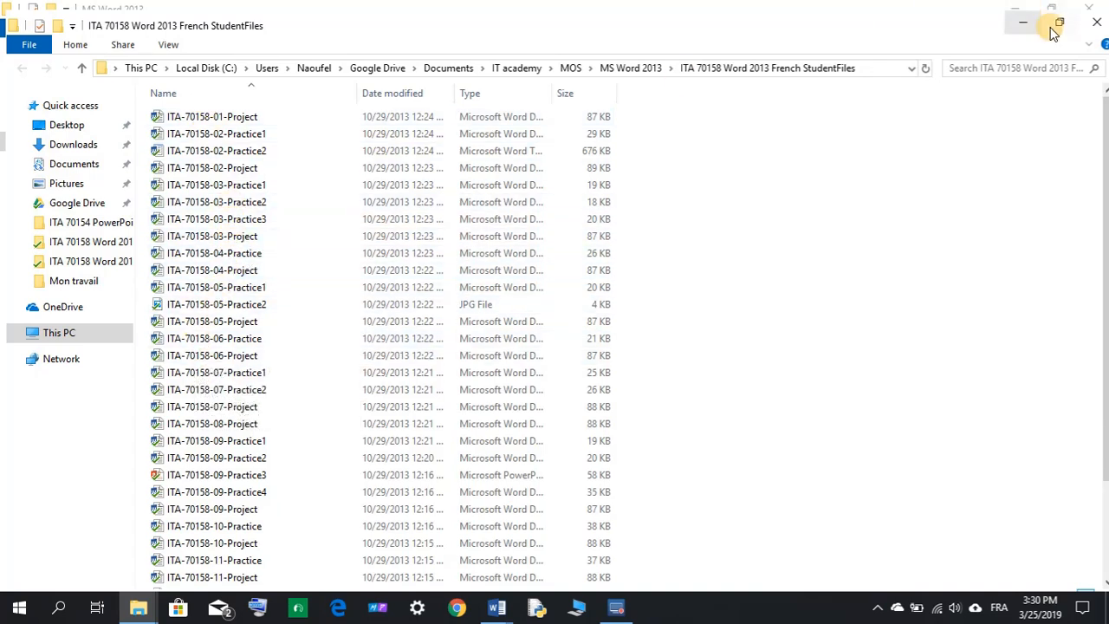
pyautogui.click(1096, 21)
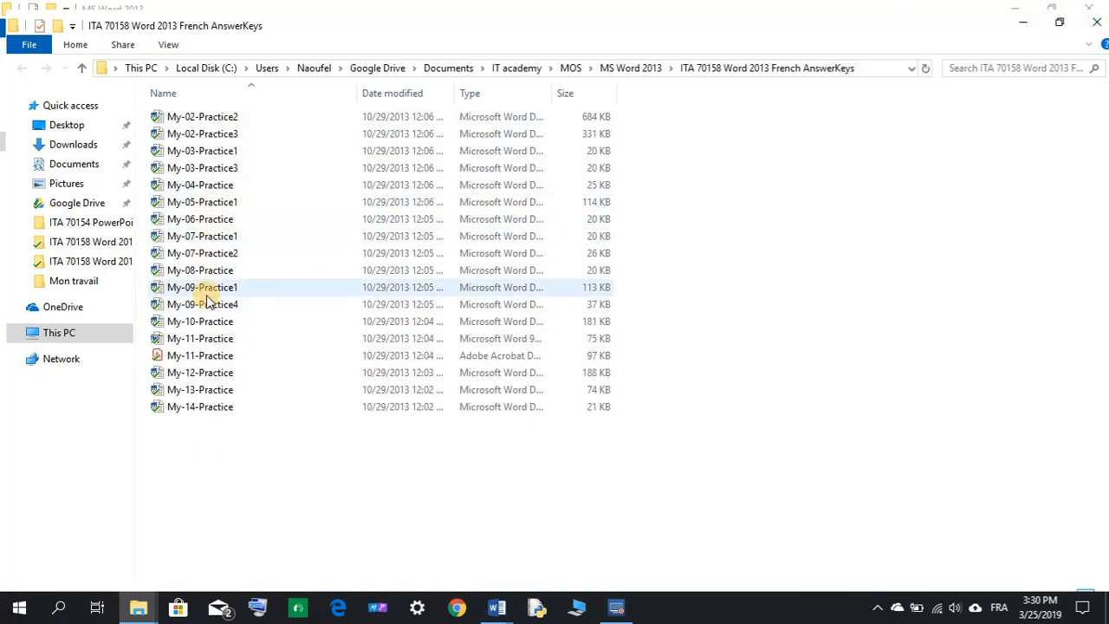
pyautogui.doubleClick(208, 243)
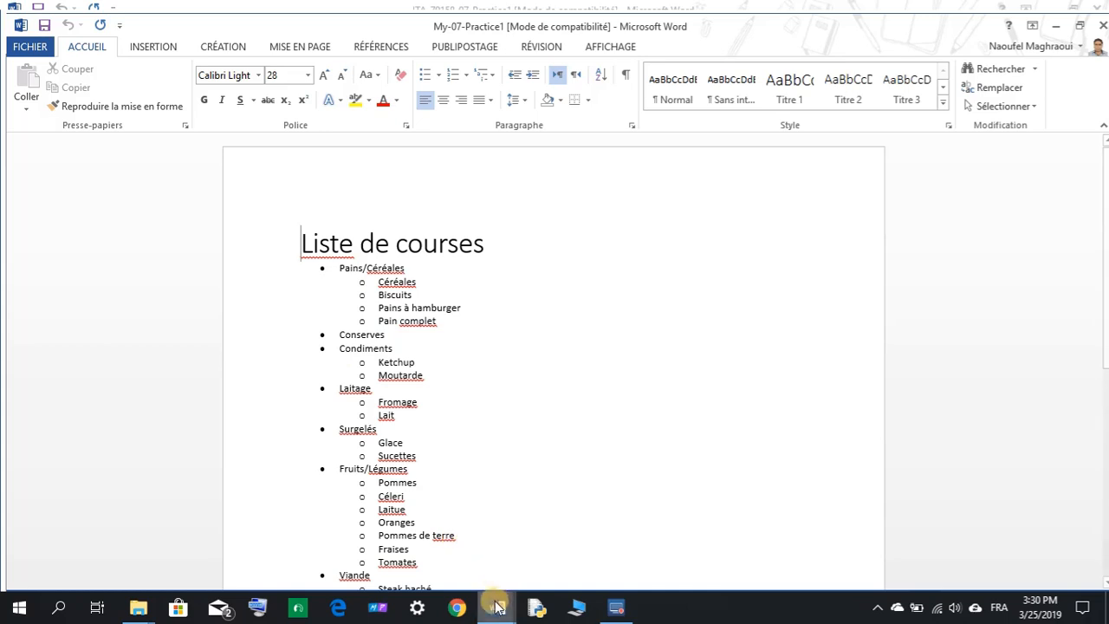
# Return to ITA-70158-07-Practice1 and add the categories Condiments and Congelés to the existing selection.
pyautogui.moveTo(496, 603)
pyautogui.click(542, 544)
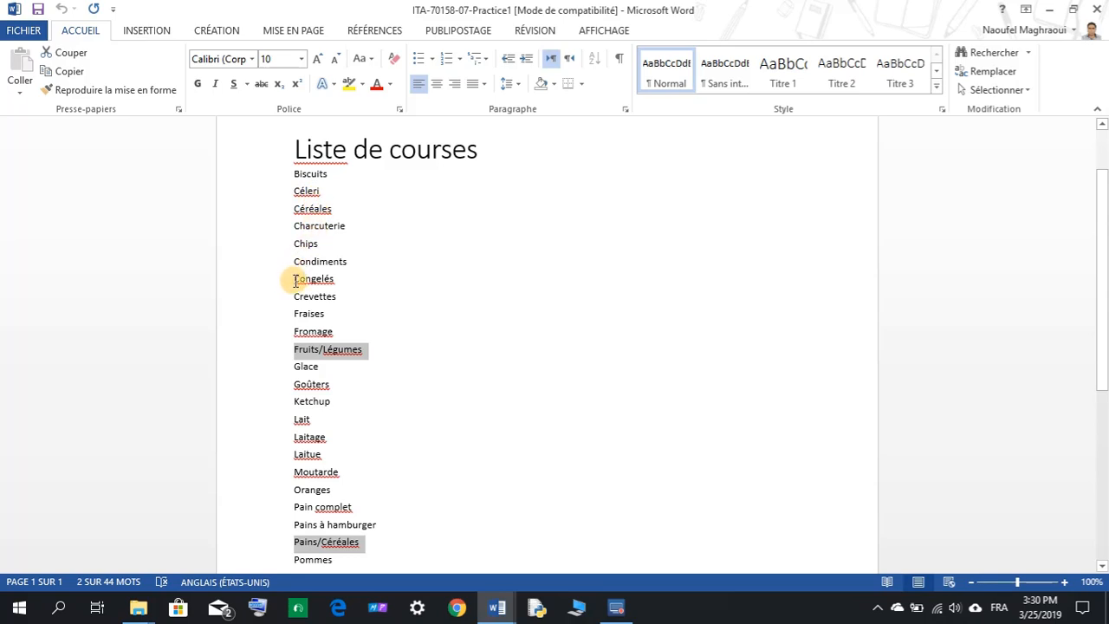
pyautogui.moveTo(294, 261); pyautogui.dragTo(347, 261)
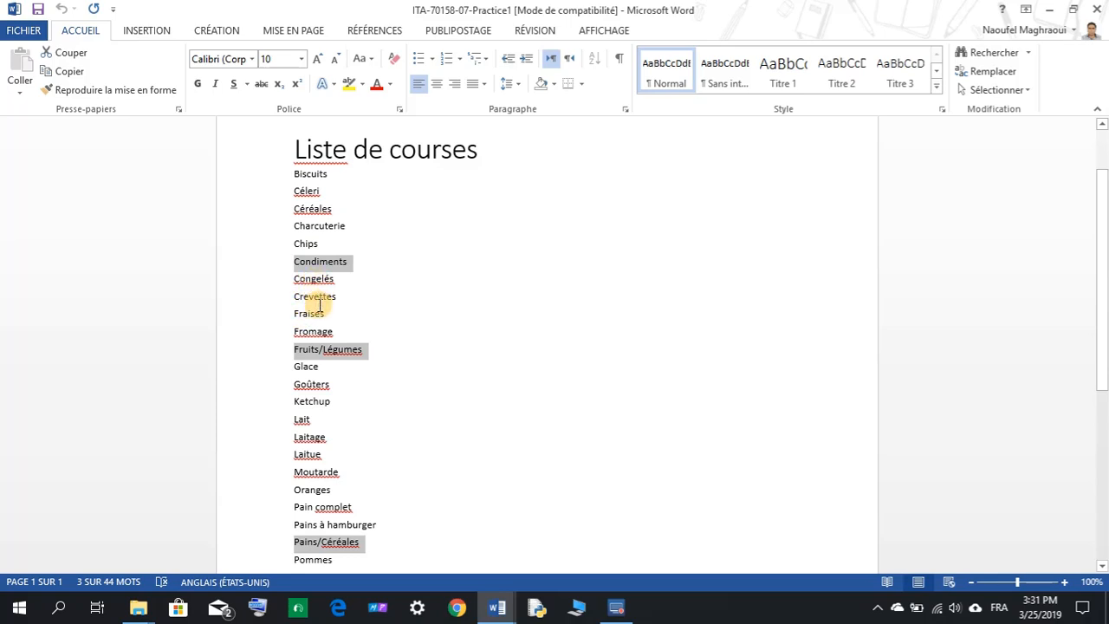
pyautogui.scroll(-4, 404, 398)
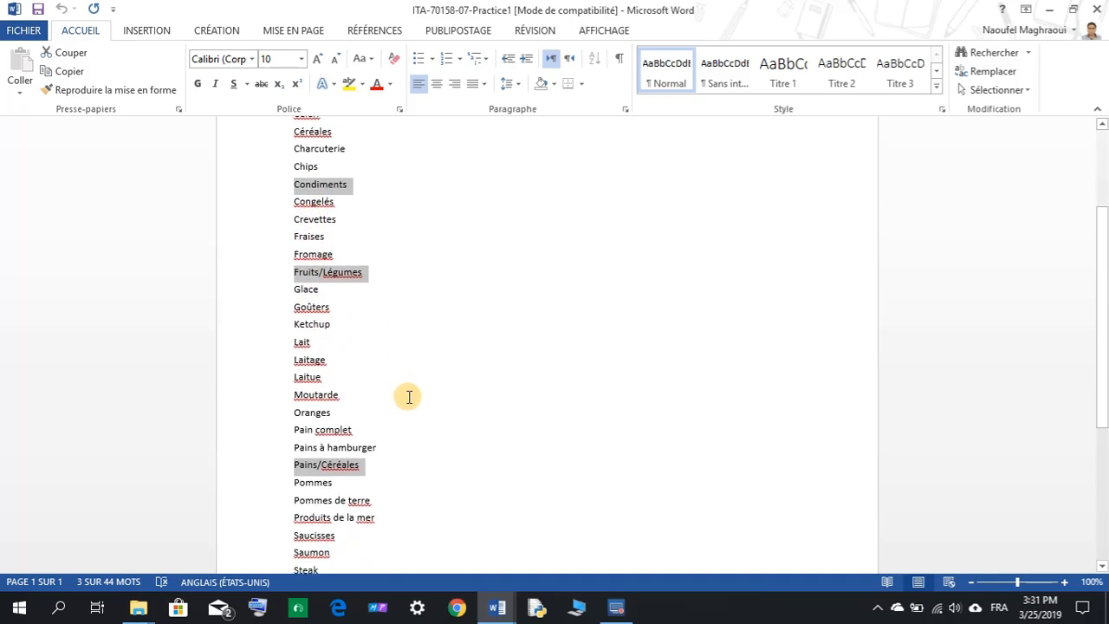
pyautogui.scroll(5, 406, 386)
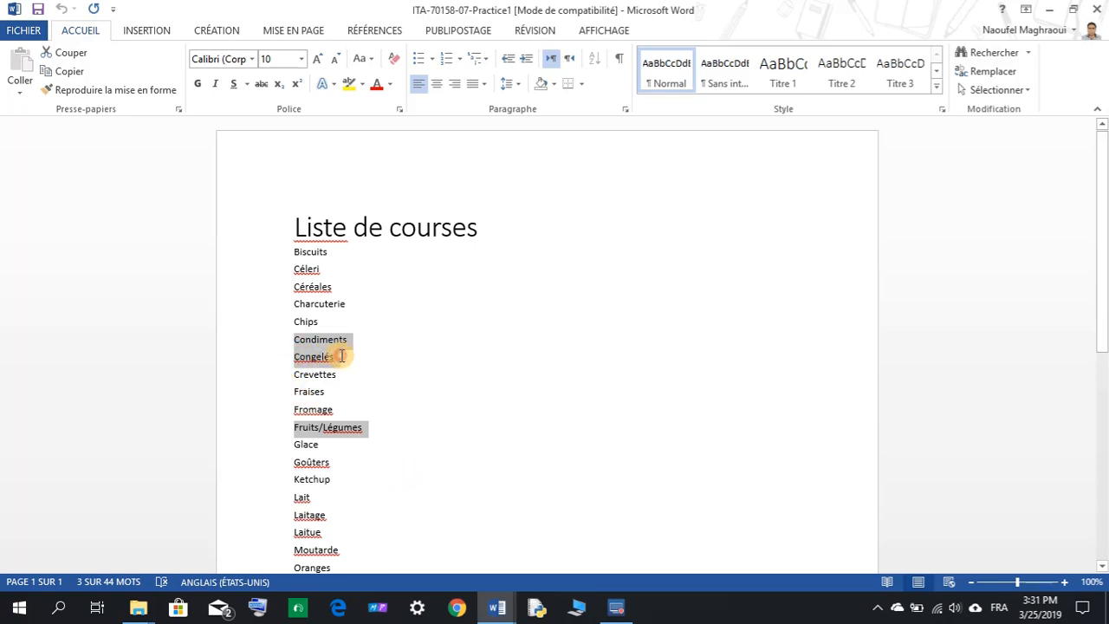
pyautogui.moveTo(336, 356); pyautogui.dragTo(337, 357)
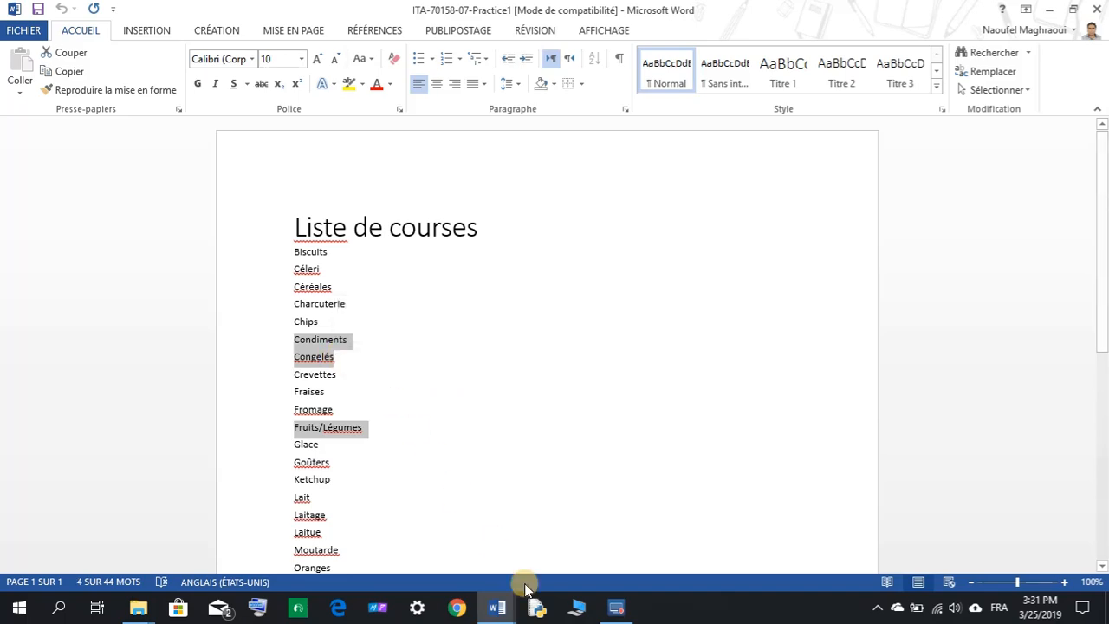
# Check the categories in My-07-Practice1 and add Laitage to the selection in ITA-70158-07-Practice1.
pyautogui.moveTo(496, 607)
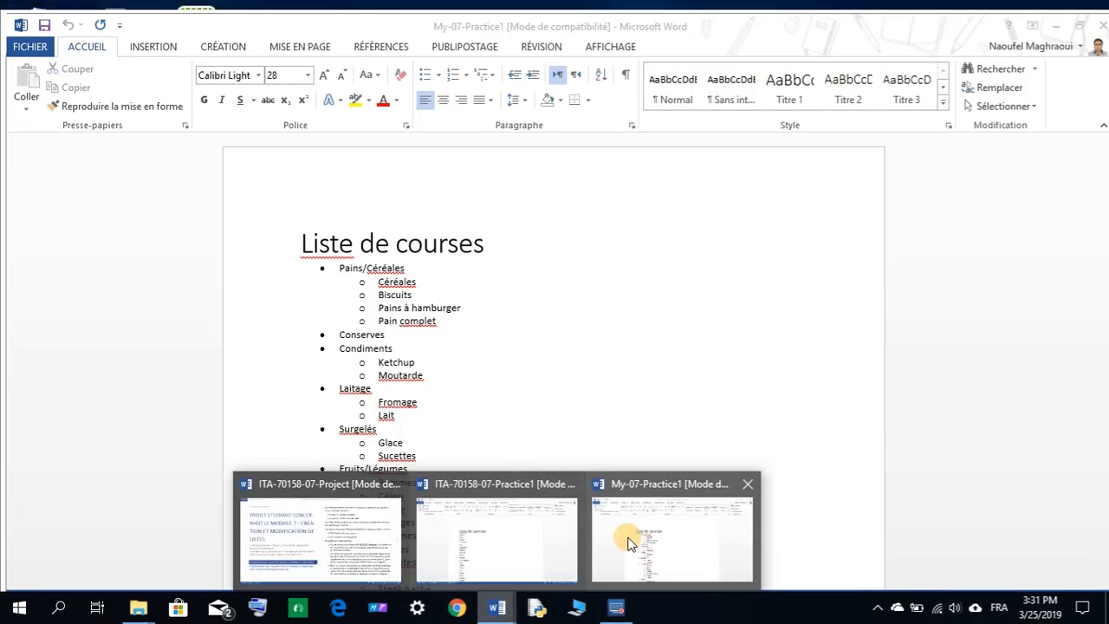
pyautogui.click(606, 532)
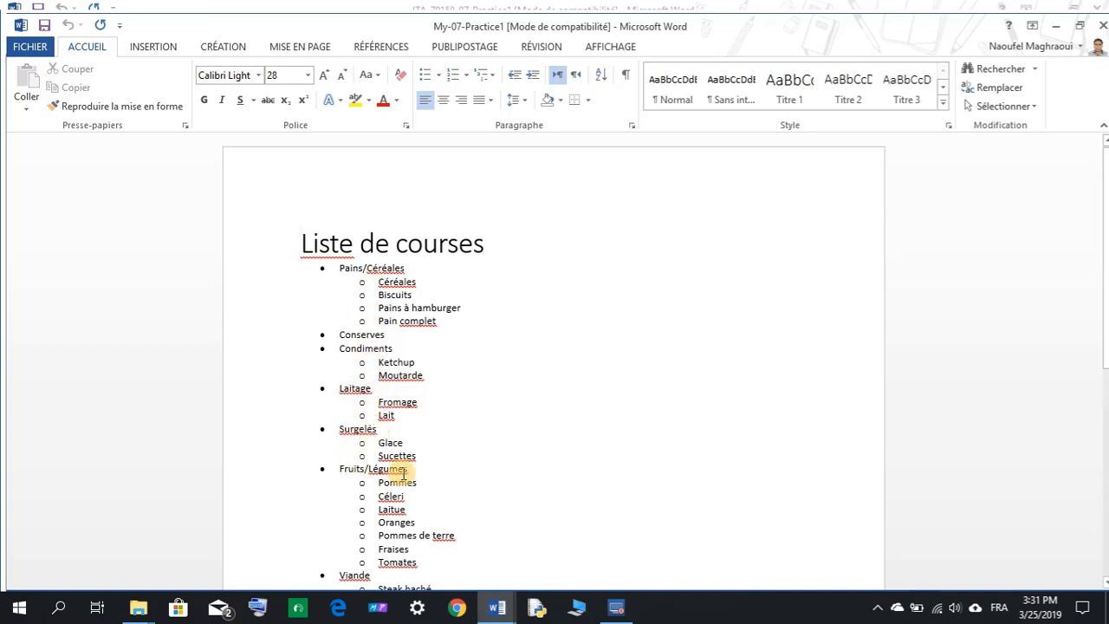
pyautogui.moveTo(500, 601)
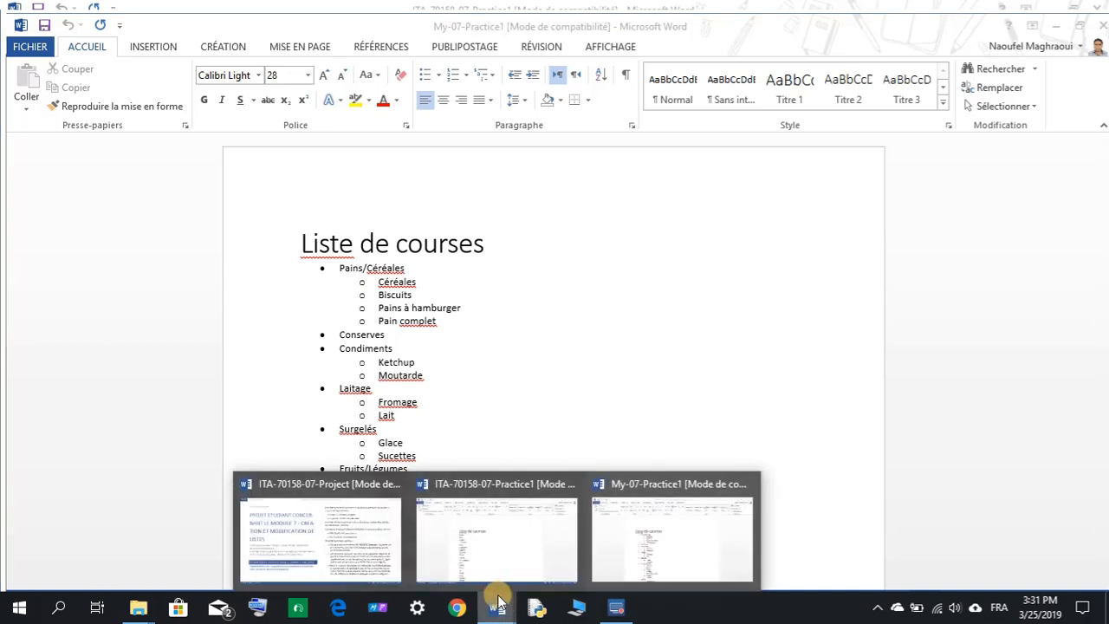
pyautogui.click(488, 547)
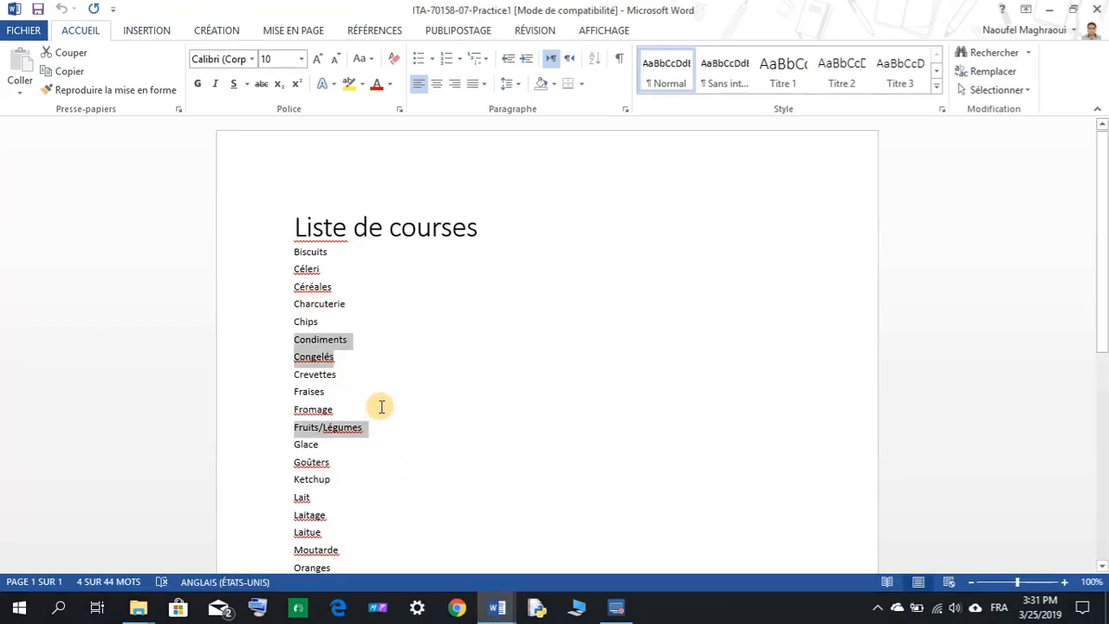
pyautogui.scroll(-1, 379, 405)
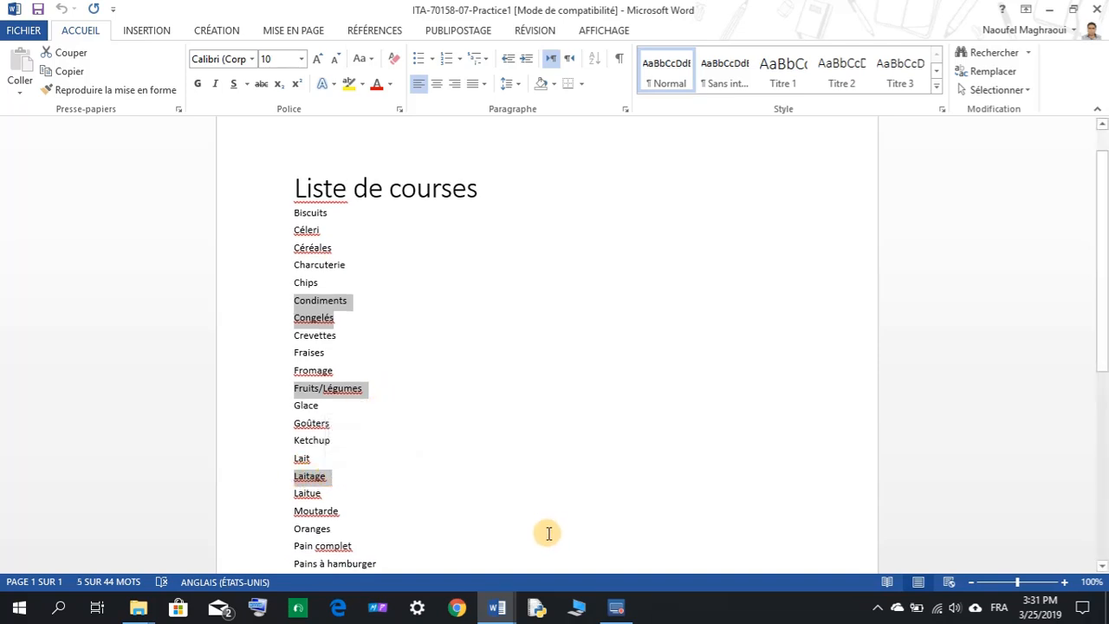
# Review the first-level categories in My-07-Practice1 down to the end of the list.
pyautogui.moveTo(500, 600)
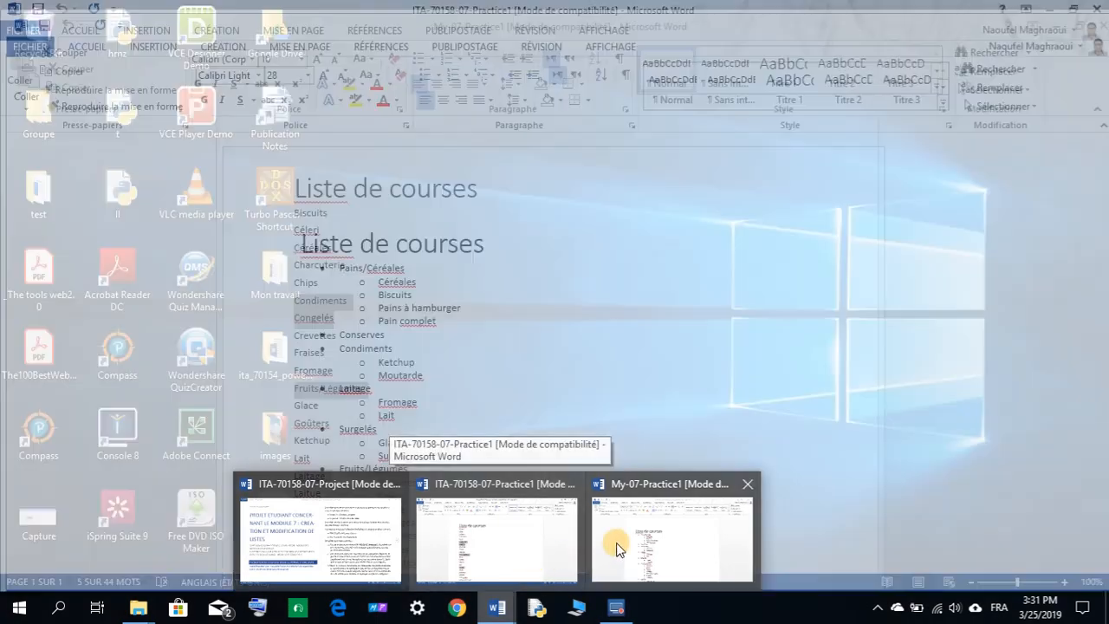
pyautogui.click(616, 542)
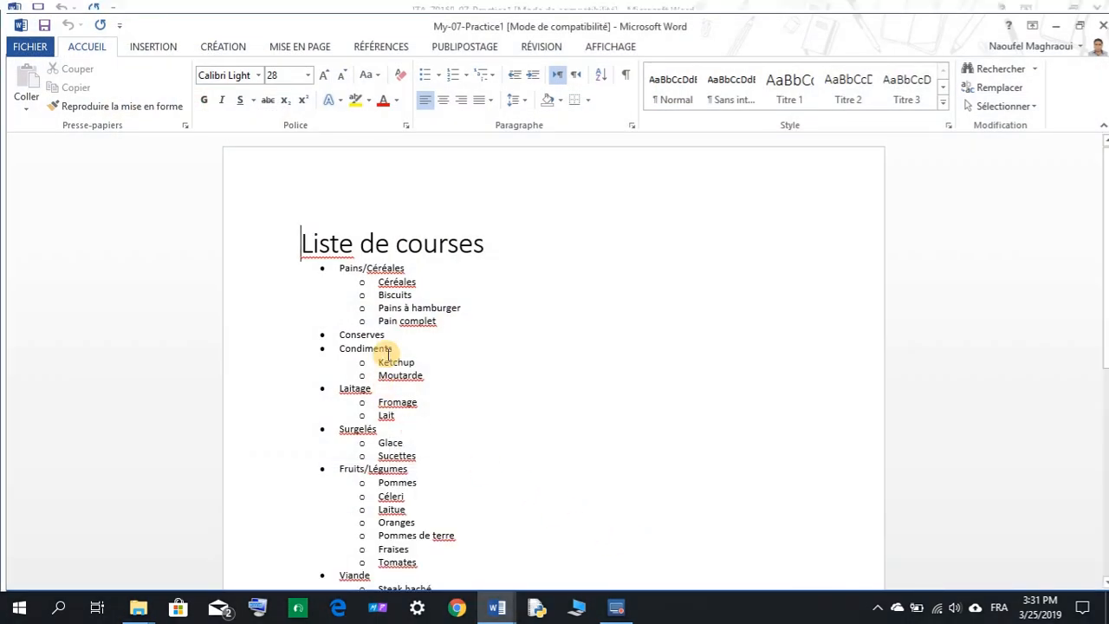
pyautogui.scroll(-2, 363, 334)
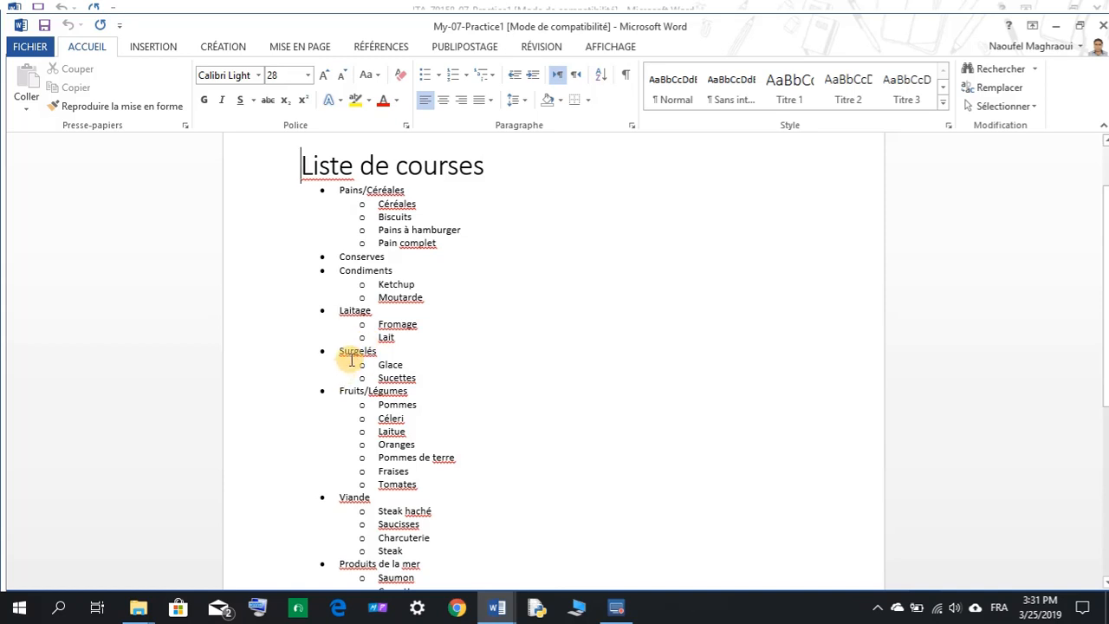
pyautogui.scroll(-1, 352, 360)
pyautogui.scroll(-2, 451, 507)
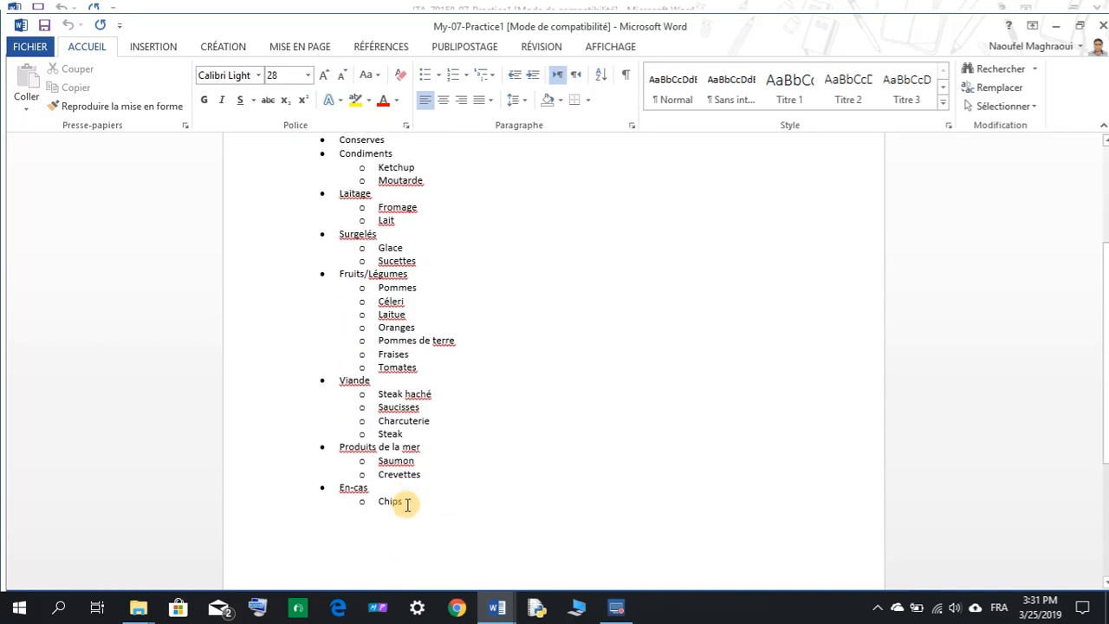
# Return to ITA-70158-07-Practice1 and add the category Produits de la mer to the selection.
pyautogui.moveTo(498, 605)
pyautogui.click(474, 559)
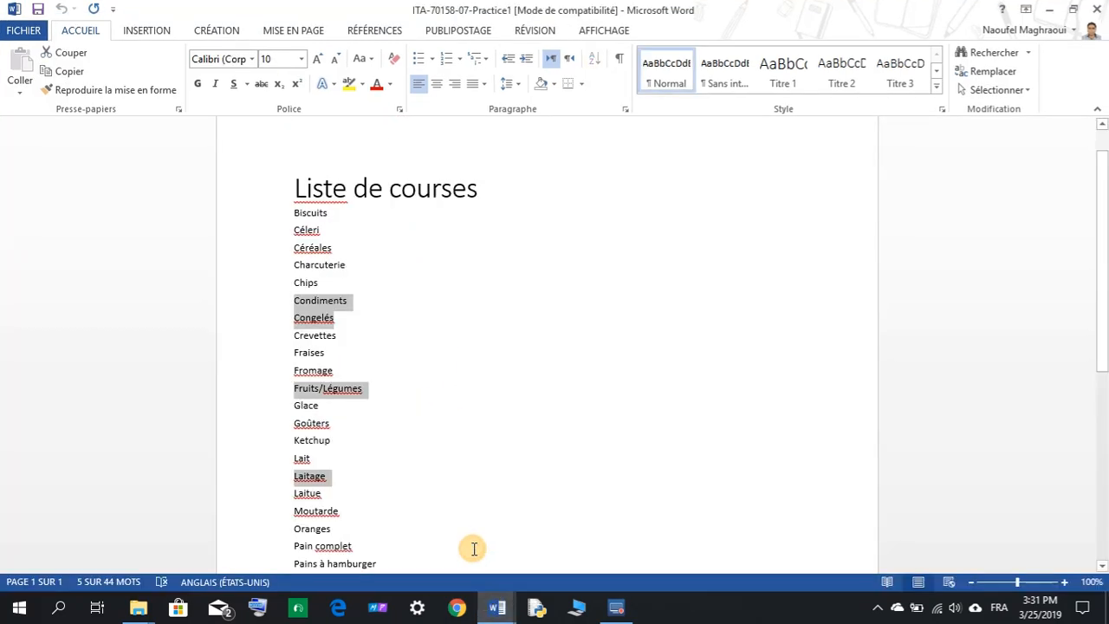
pyautogui.scroll(-2, 379, 390)
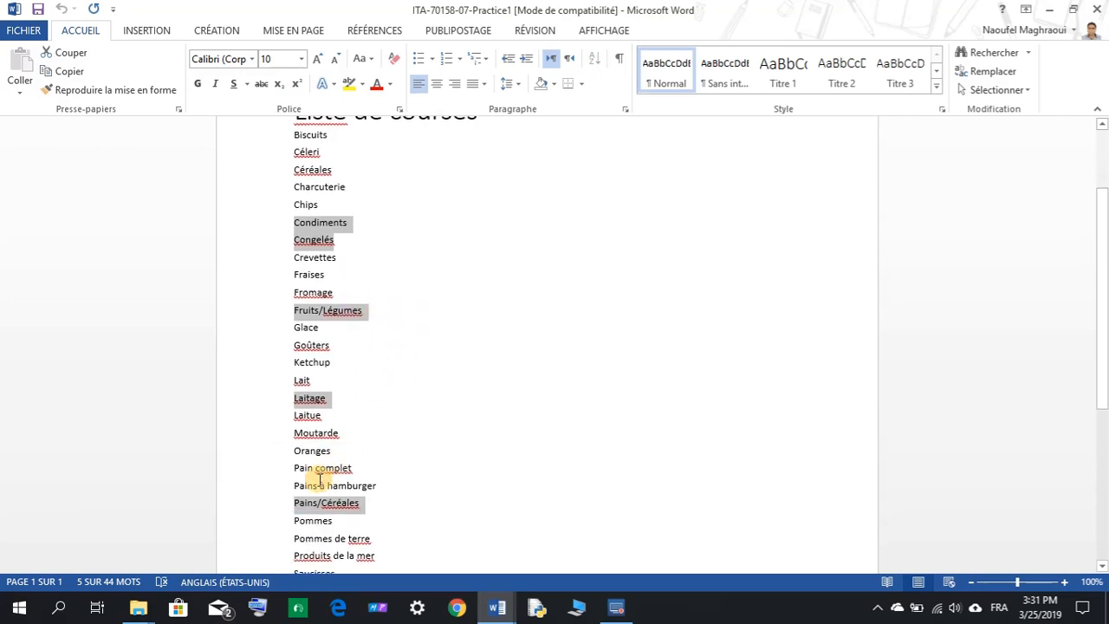
pyautogui.scroll(-2, 371, 507)
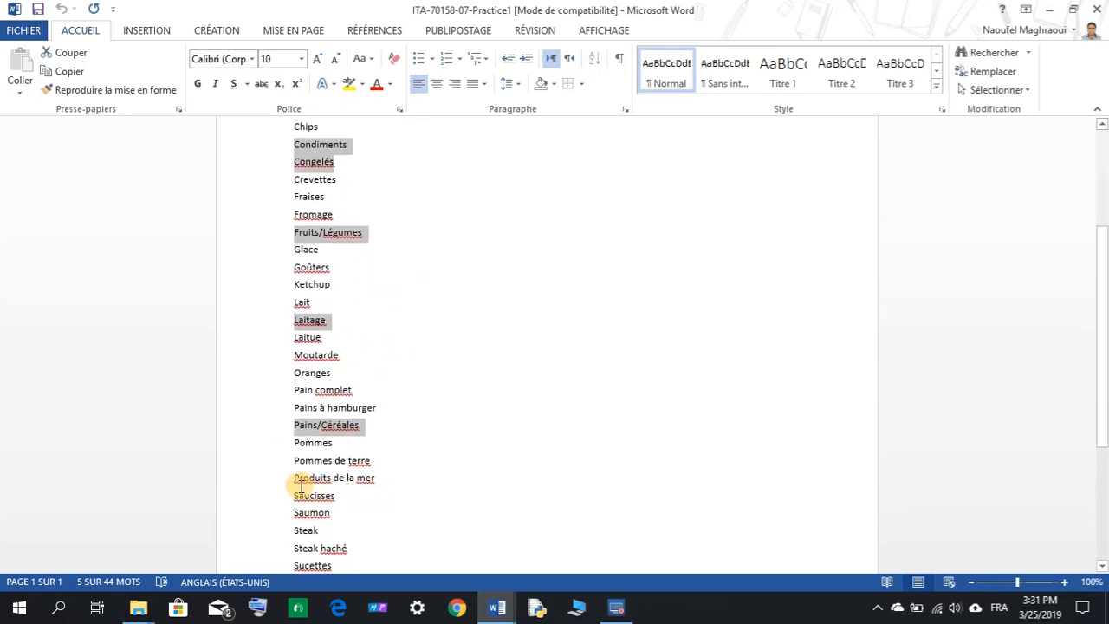
pyautogui.moveTo(293, 479); pyautogui.dragTo(368, 477)
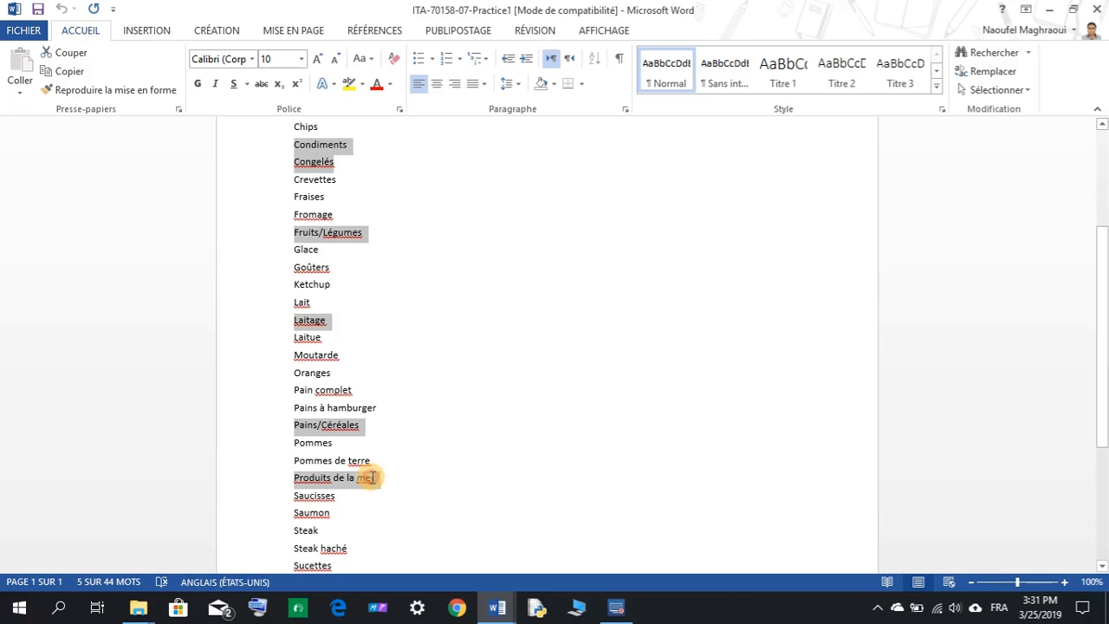
pyautogui.scroll(4, 317, 388)
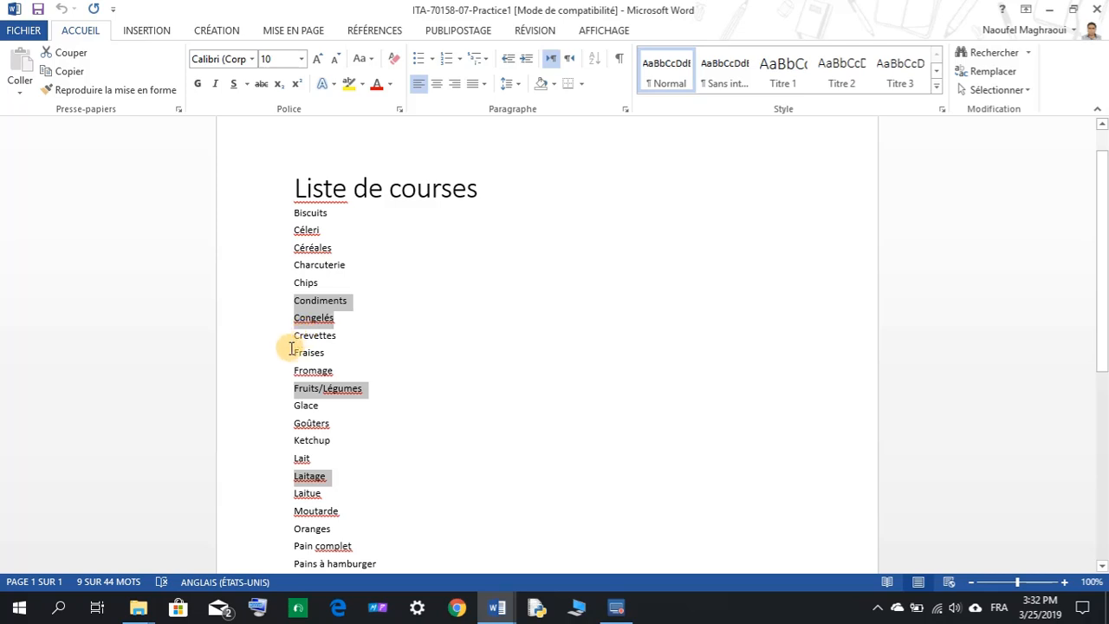
pyautogui.scroll(-5, 399, 403)
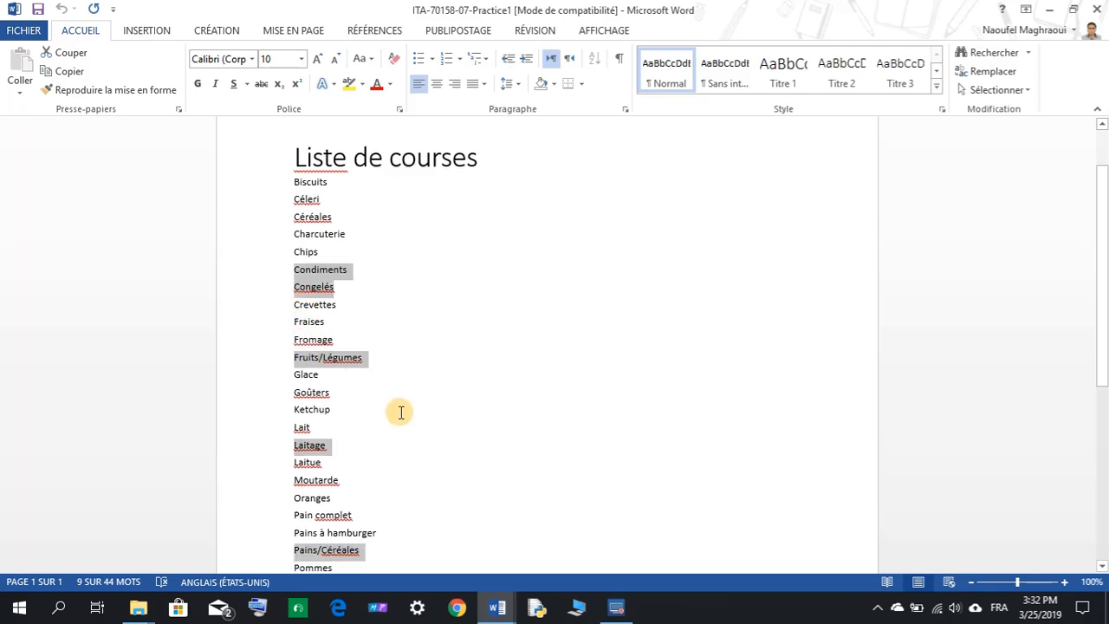
# Check the selected category lines in ITA-70158-07-Practice1 and cut them all from the list at once.
pyautogui.scroll(-2, 395, 401)
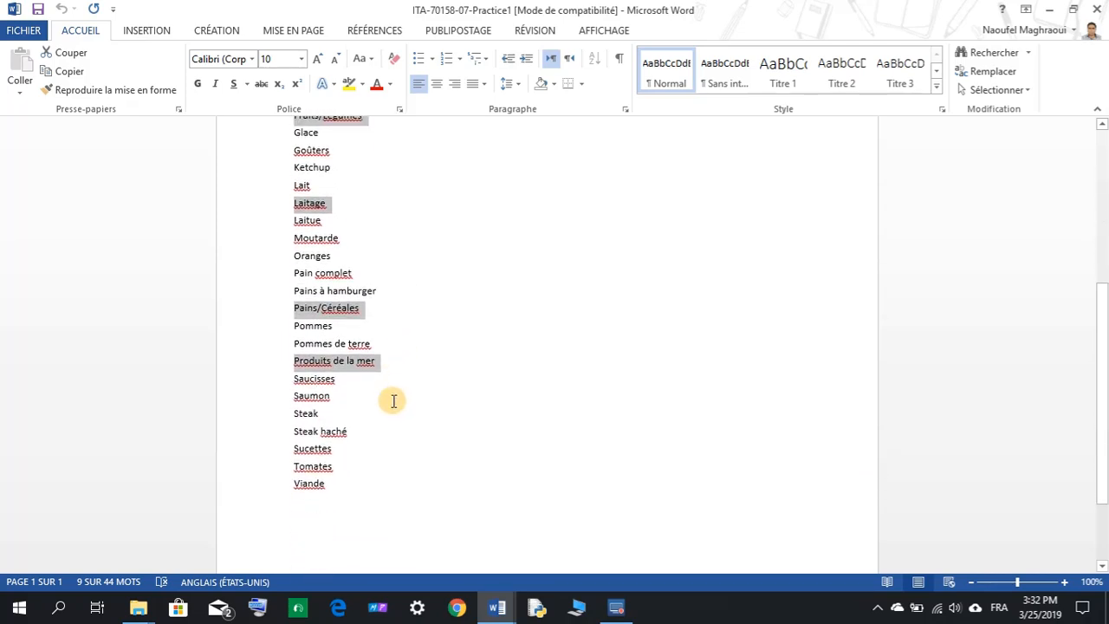
pyautogui.scroll(4, 391, 392)
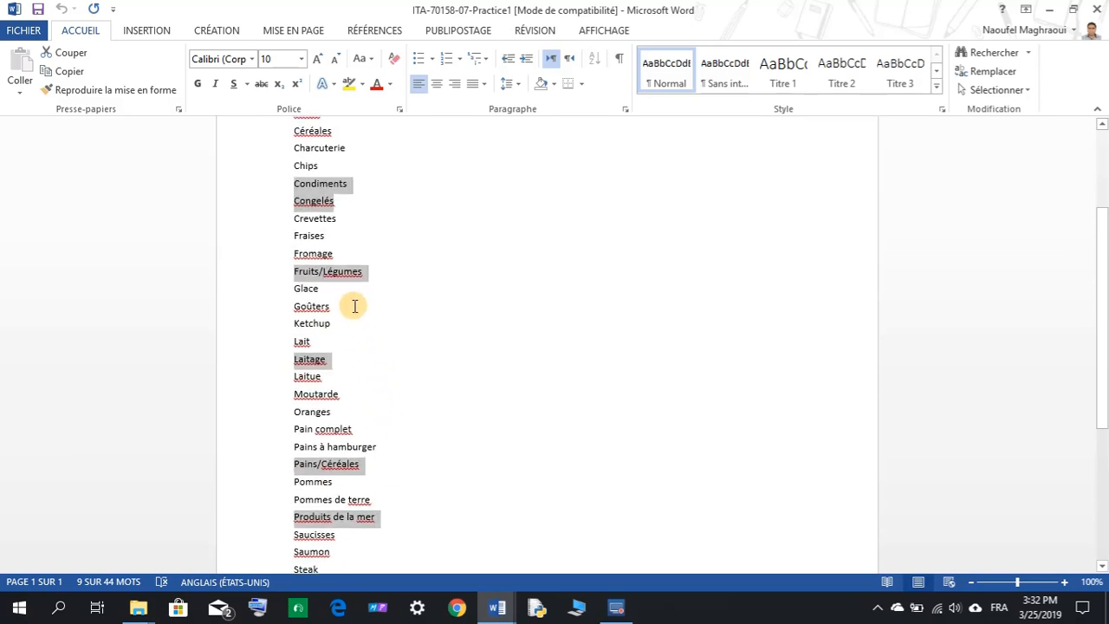
pyautogui.scroll(4, 387, 299)
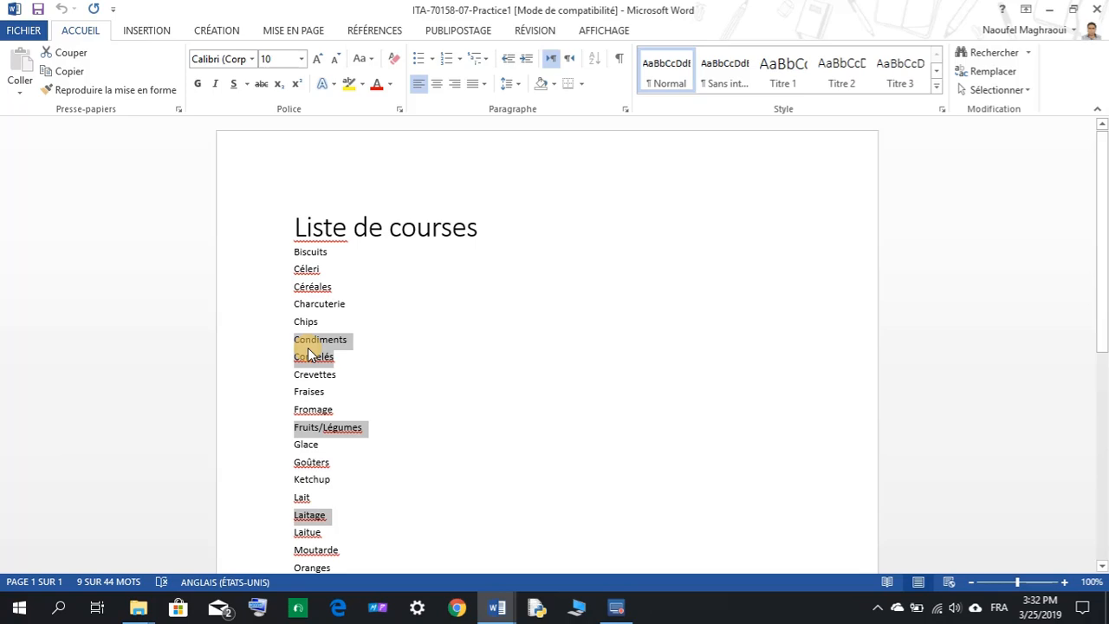
pyautogui.rightClick(307, 347)
pyautogui.click(351, 117)
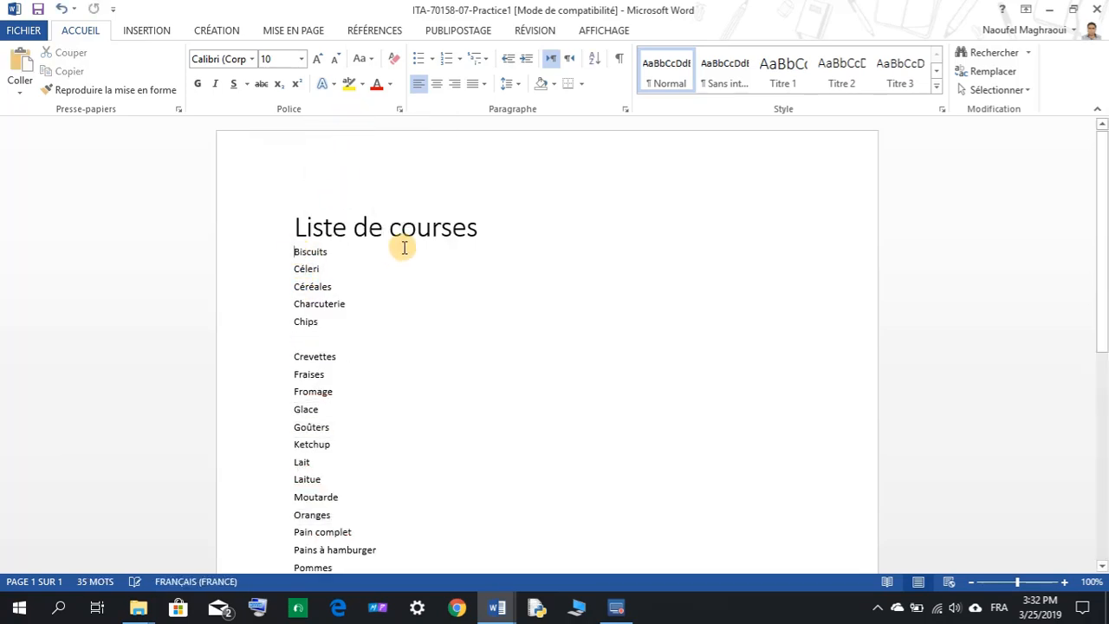
# Insert three blank lines under the Liste de courses title and paste the cut categories on the first one.
pyautogui.press('Return')
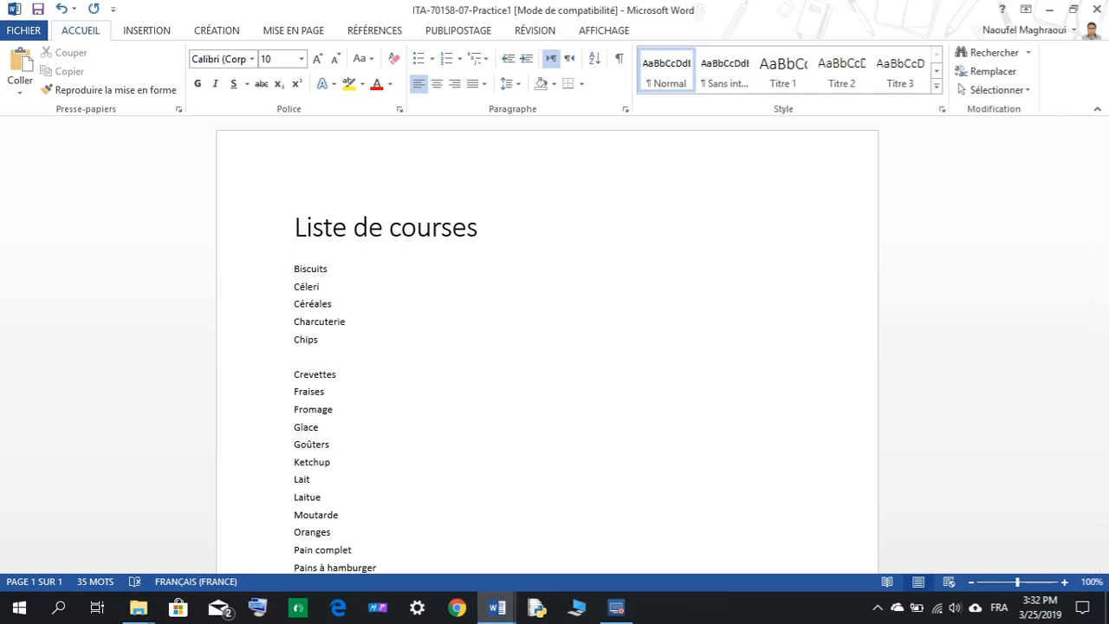
pyautogui.press('Return')
pyautogui.press('Return')
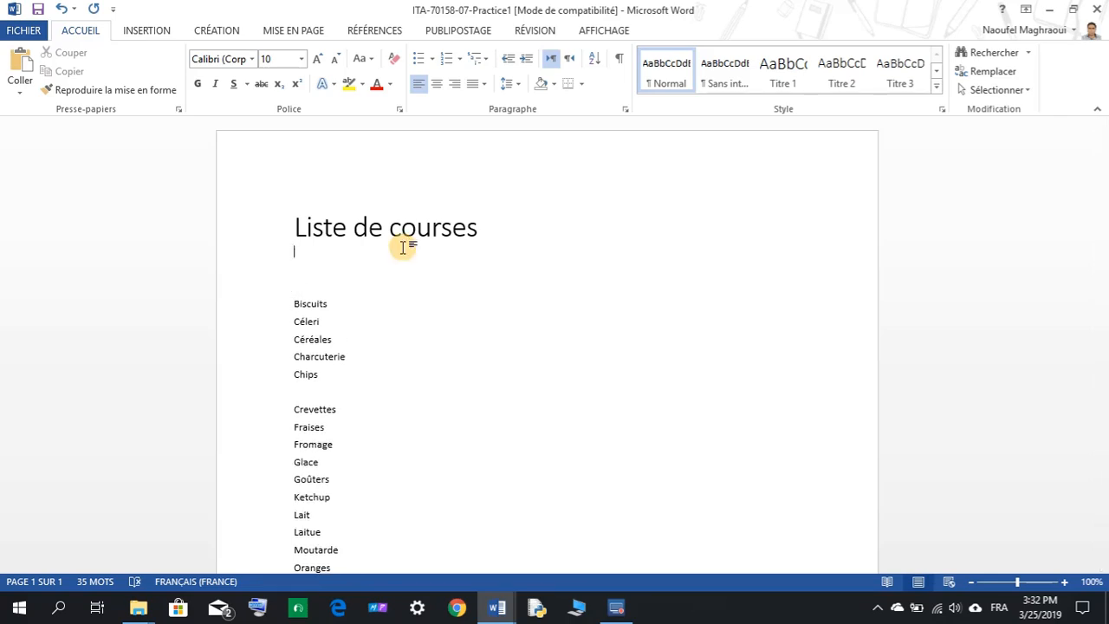
pyautogui.write('Condiments Congelés Fruits/Légumes Laitage Pains/Céréales Produits de la mer')
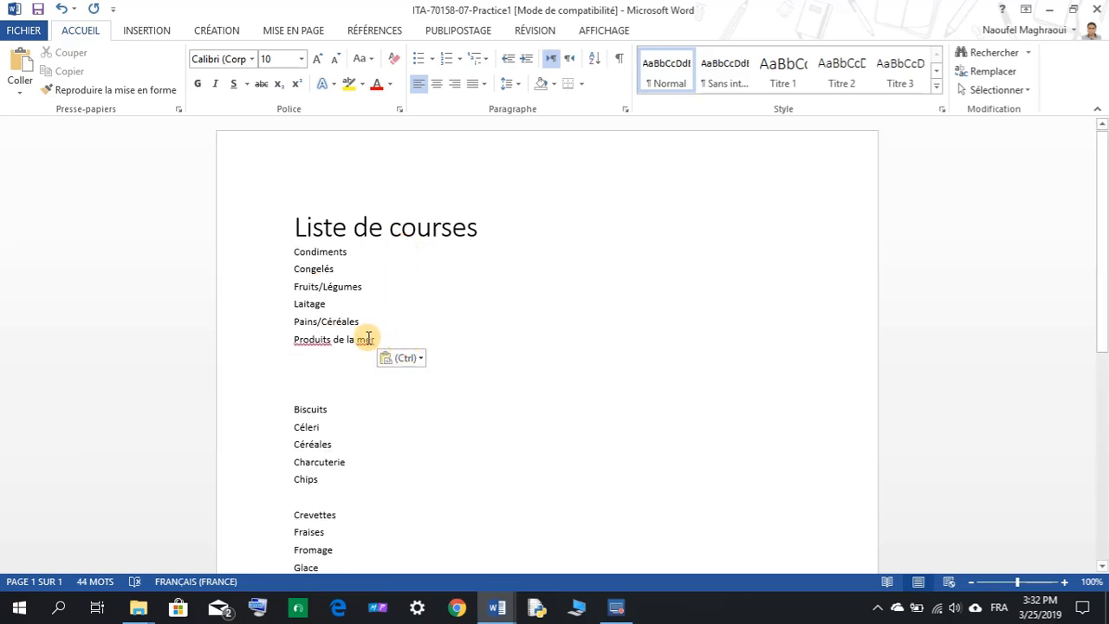
# Reread instruction 2 in ITA-70158-07-Project and format the pasted categories in ITA-70158-07-Practice1 as a first-level bulleted list.
pyautogui.moveTo(502, 604)
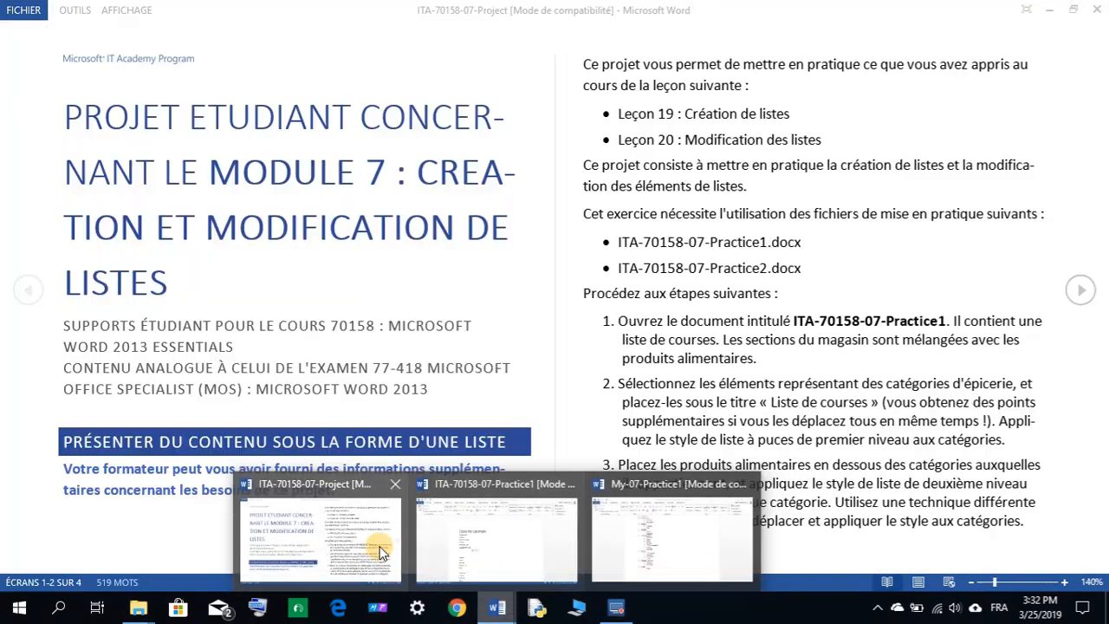
pyautogui.click(380, 546)
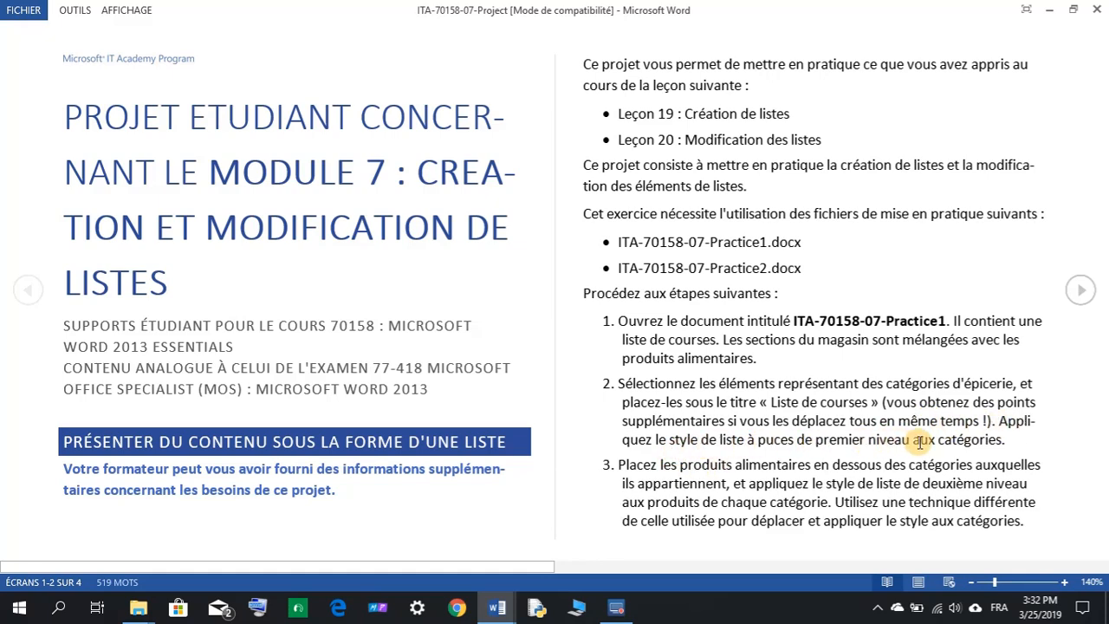
pyautogui.click(498, 607)
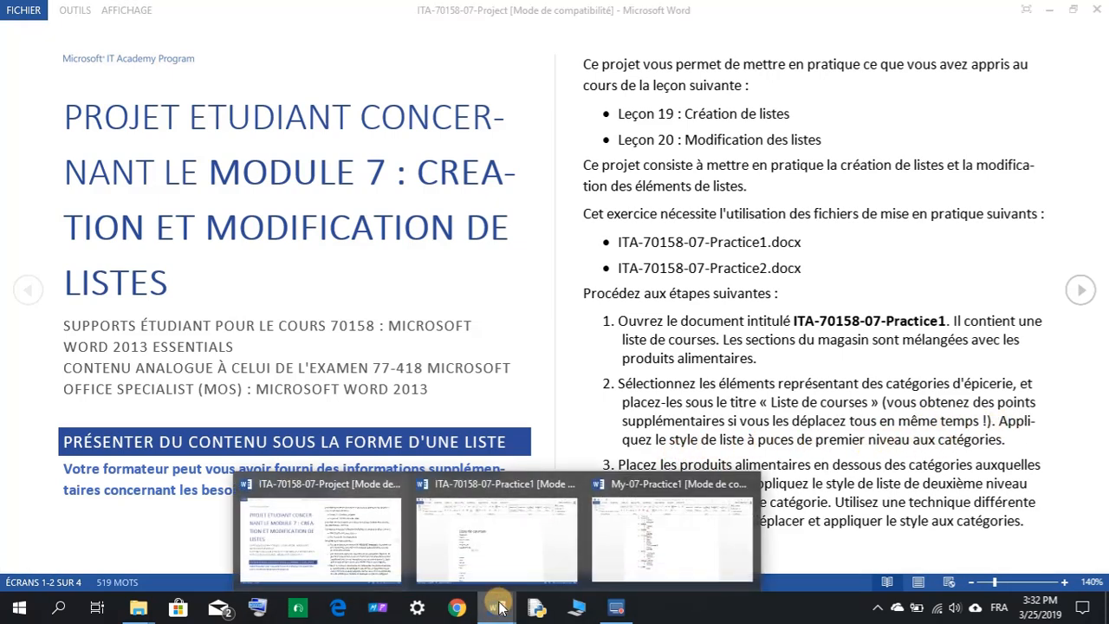
pyautogui.click(532, 564)
pyautogui.moveTo(384, 343); pyautogui.dragTo(293, 251)
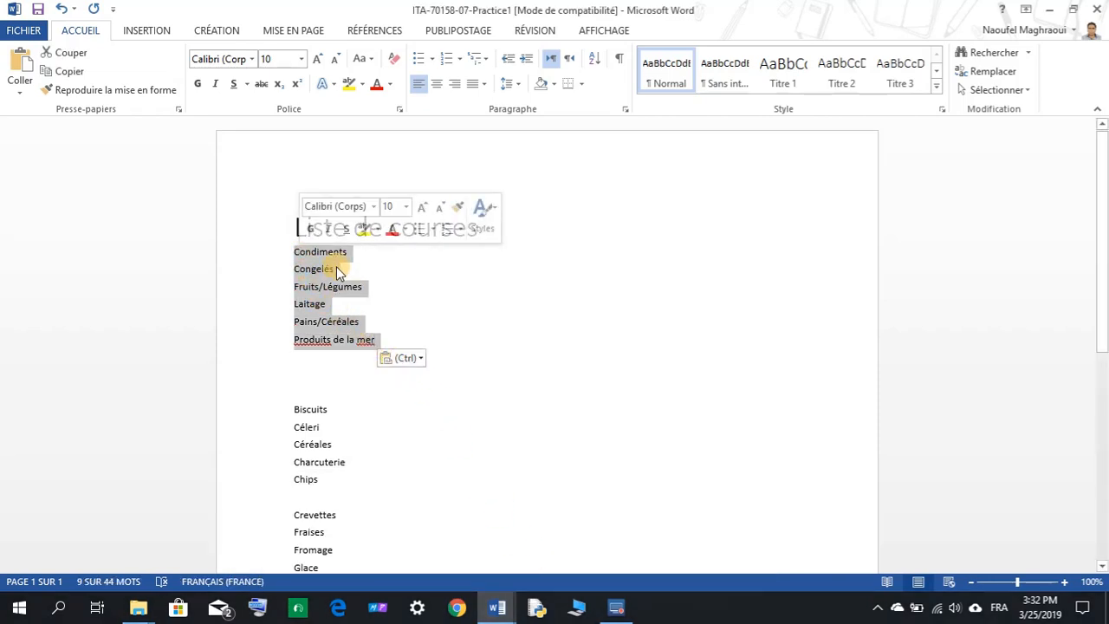
pyautogui.click(418, 60)
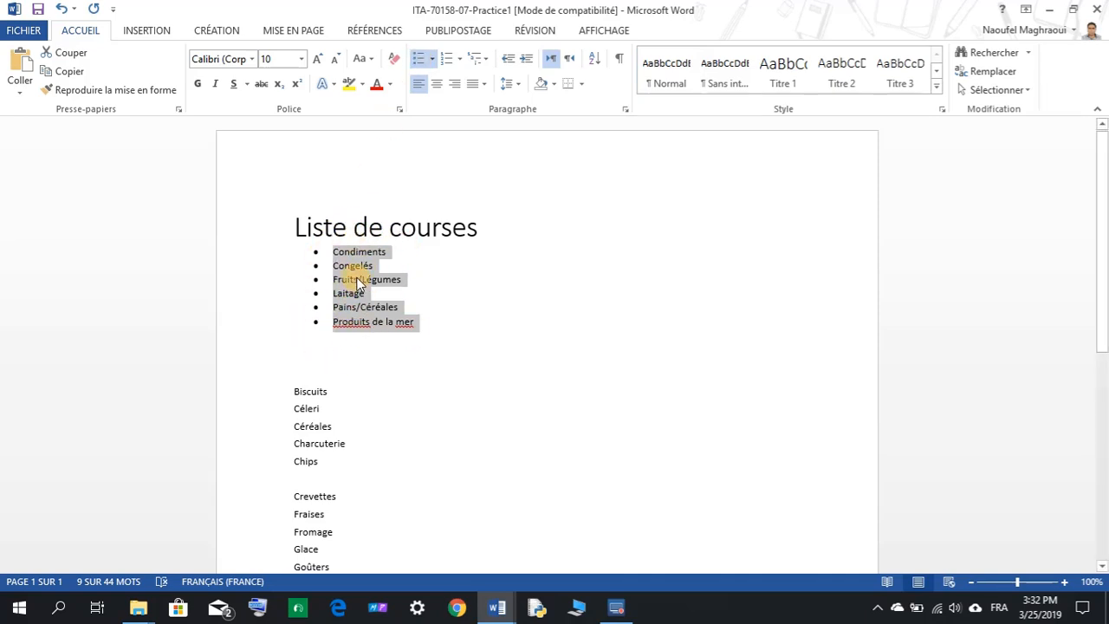
# Read instruction 3 in ITA-70158-07-Project about placing products under their categories, and return to ITA-70158-07-Practice1.
pyautogui.click(497, 606)
pyautogui.click(299, 528)
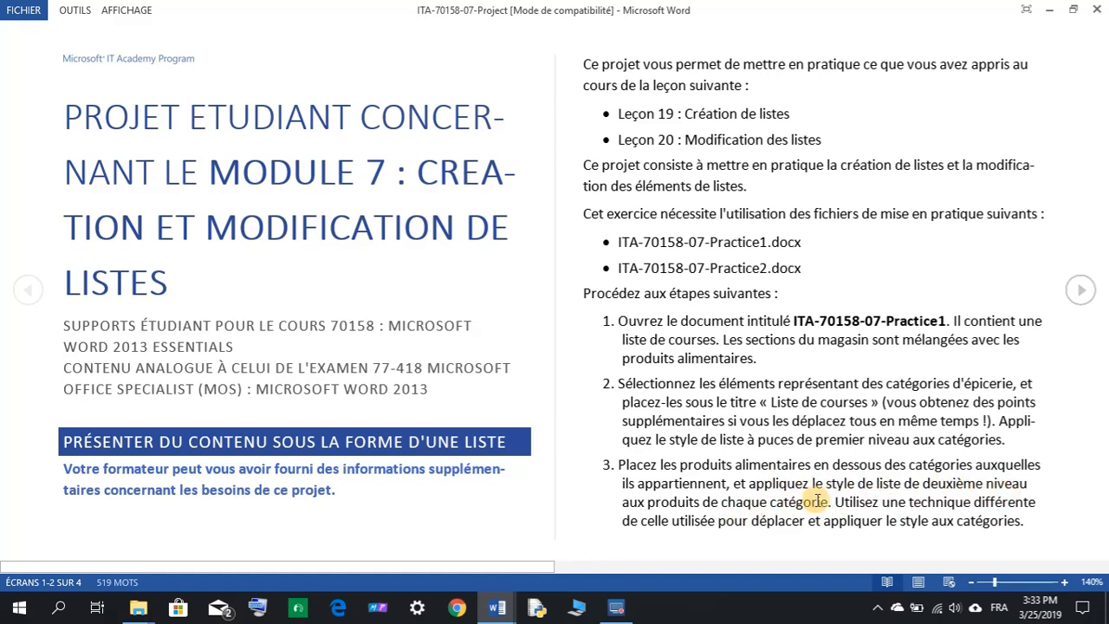
pyautogui.moveTo(501, 606)
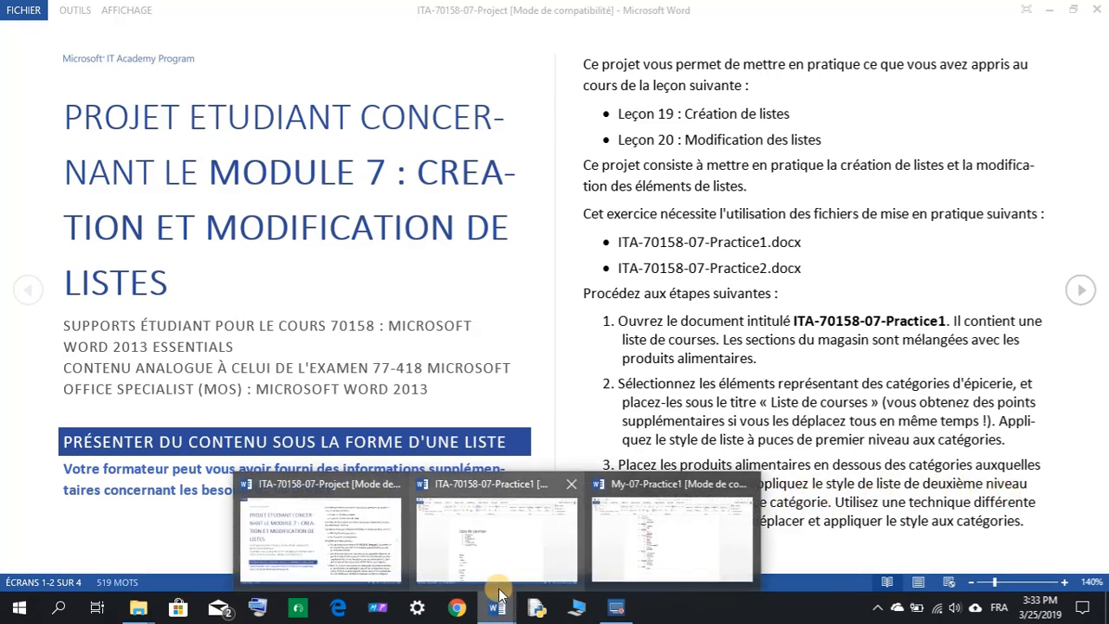
pyautogui.click(489, 563)
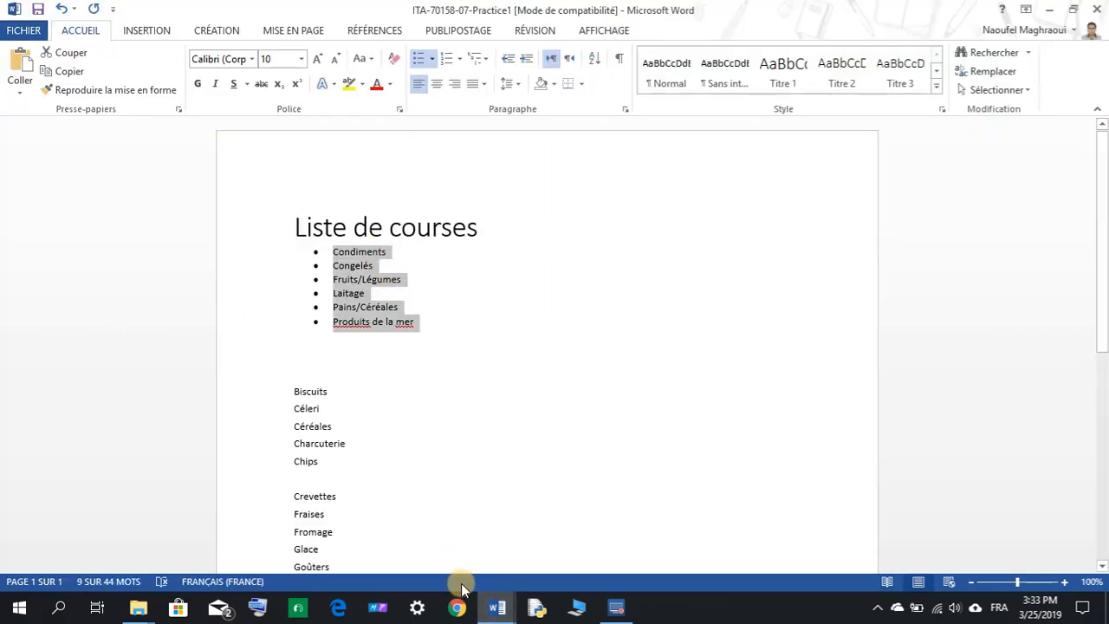
# Examine in My-07-Practice1 the order of the categories and the products listed under each, starting with Pains/Céréales.
pyautogui.moveTo(501, 607)
pyautogui.click(645, 527)
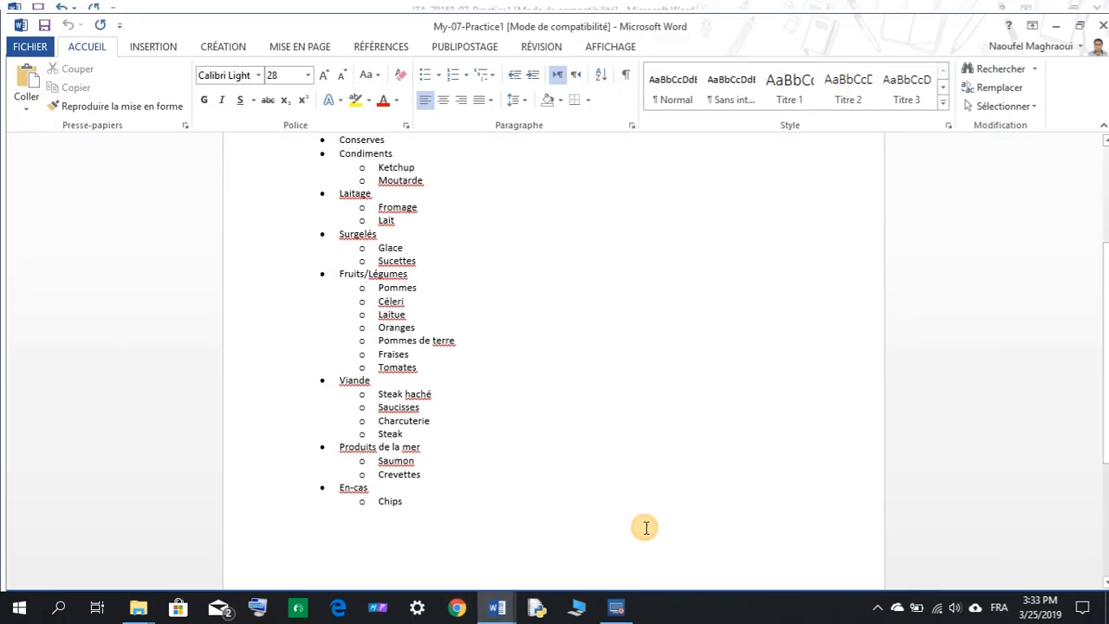
pyautogui.scroll(3, 480, 405)
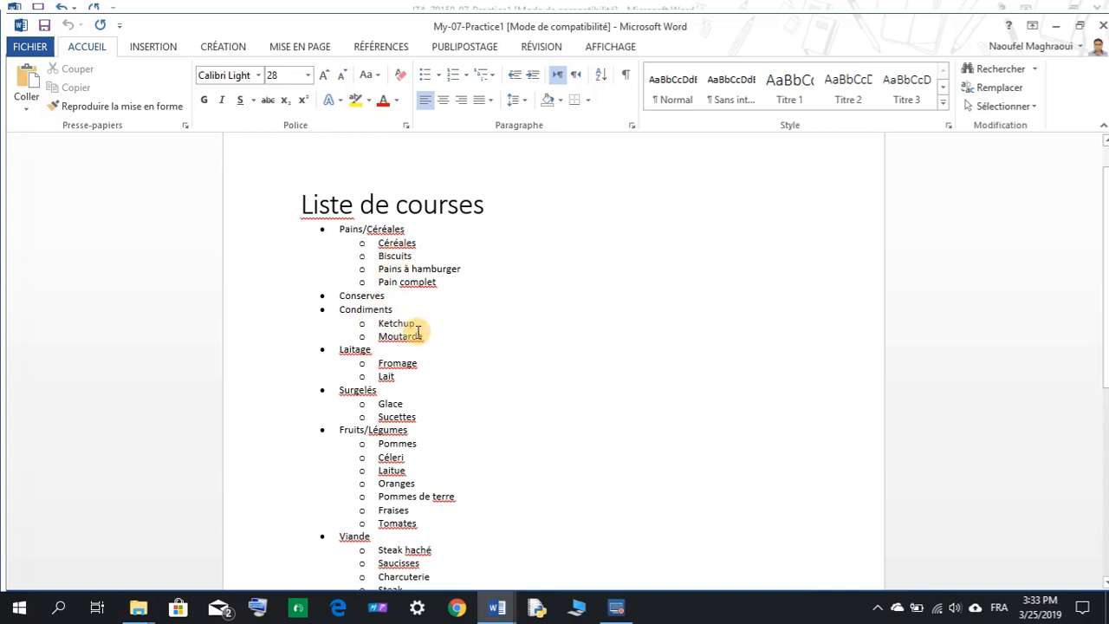
pyautogui.moveTo(496, 607)
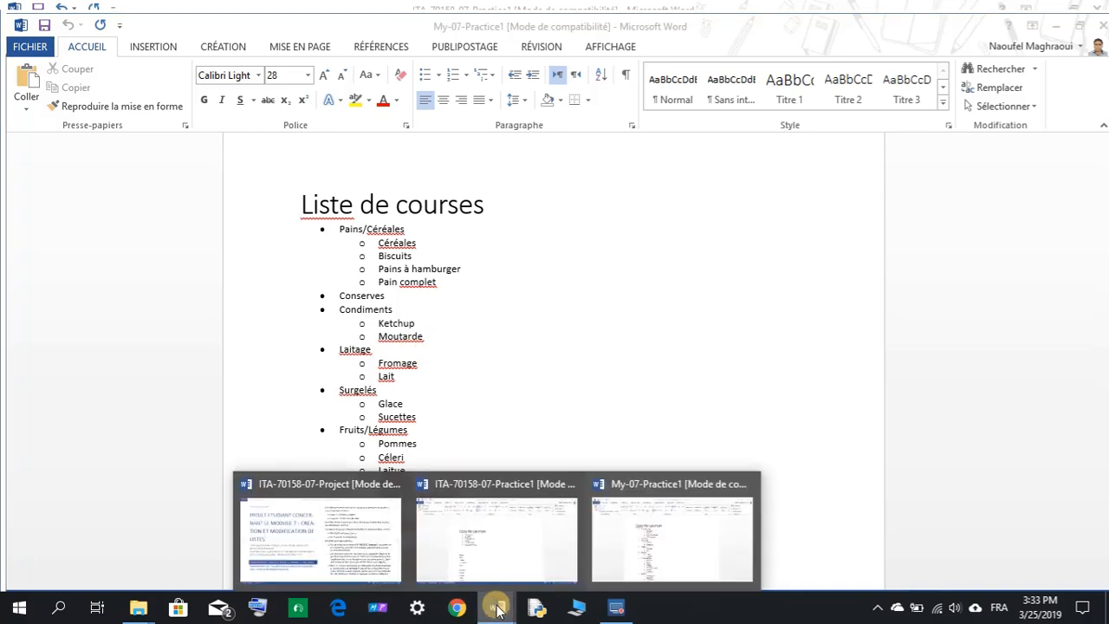
pyautogui.moveTo(484, 555)
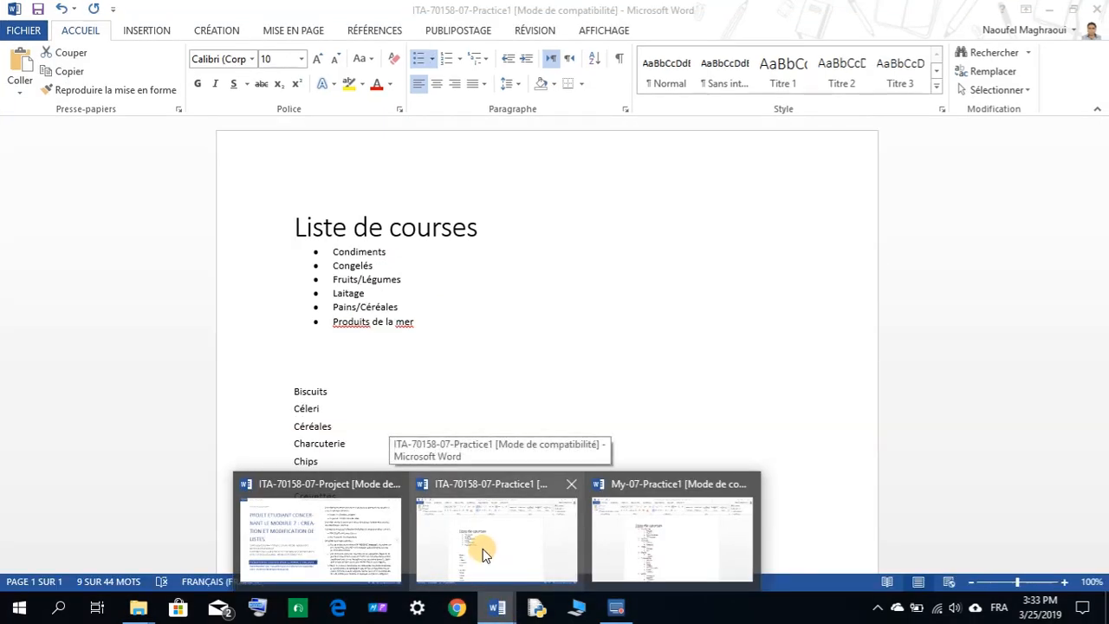
pyautogui.moveTo(654, 540)
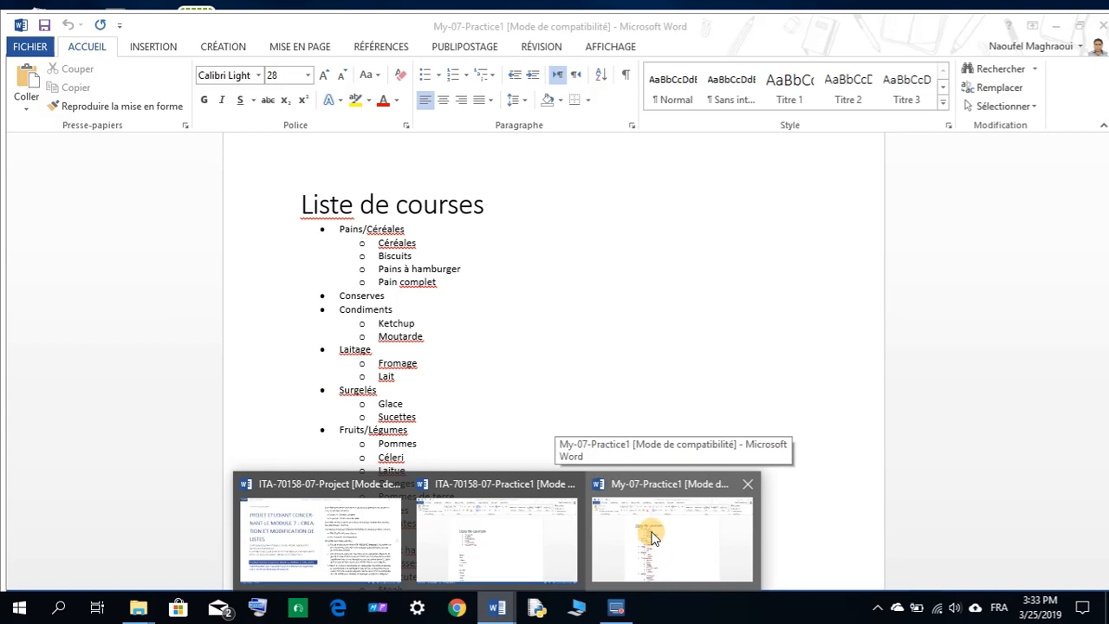
pyautogui.click(654, 537)
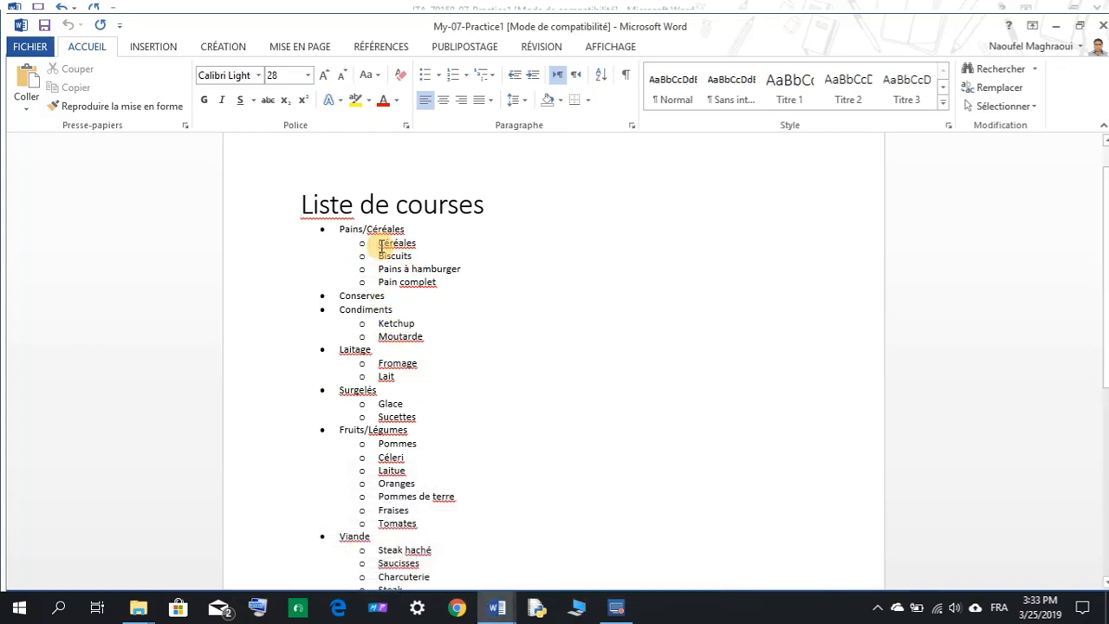
# Return to ITA-70158-07-Practice1 and cut the Pains/Céréales item from the bulleted list.
pyautogui.click(478, 557)
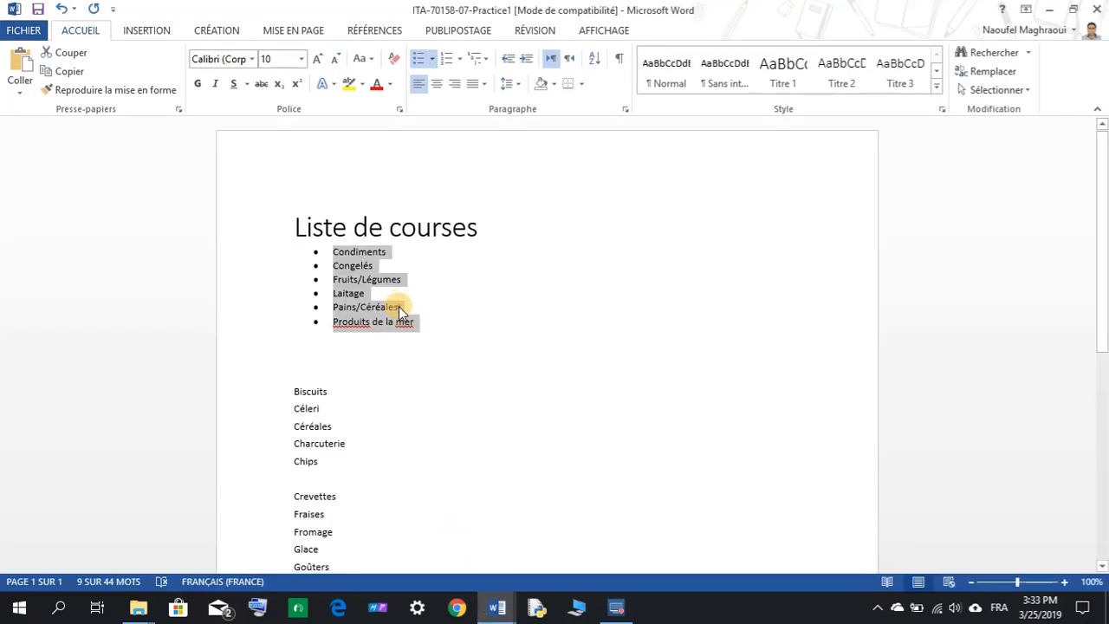
pyautogui.moveTo(397, 308); pyautogui.dragTo(336, 312)
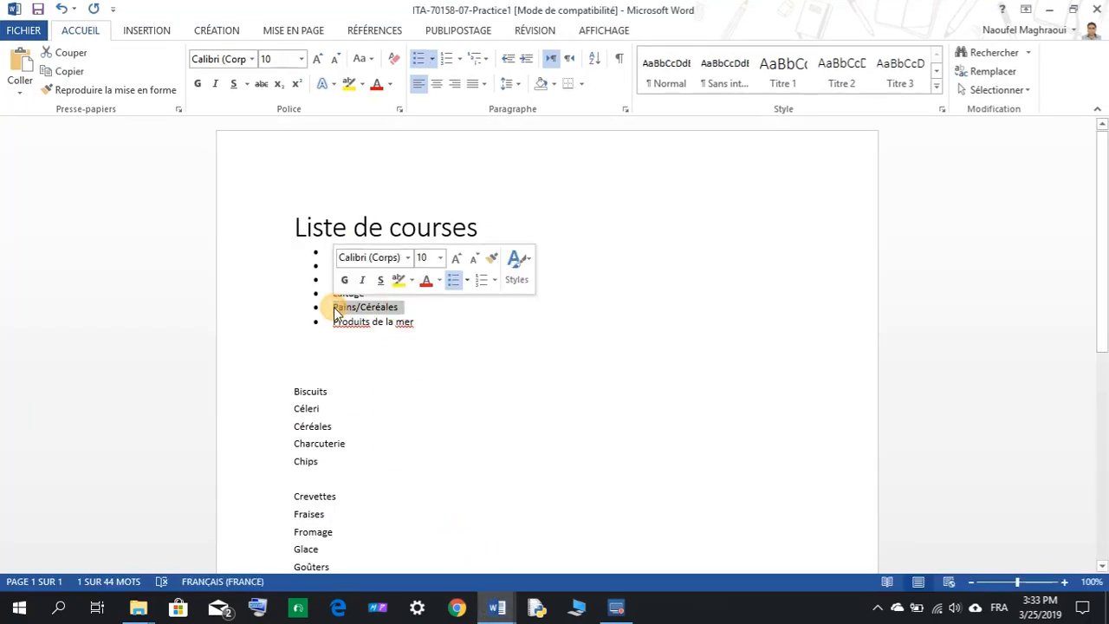
pyautogui.rightClick(350, 314)
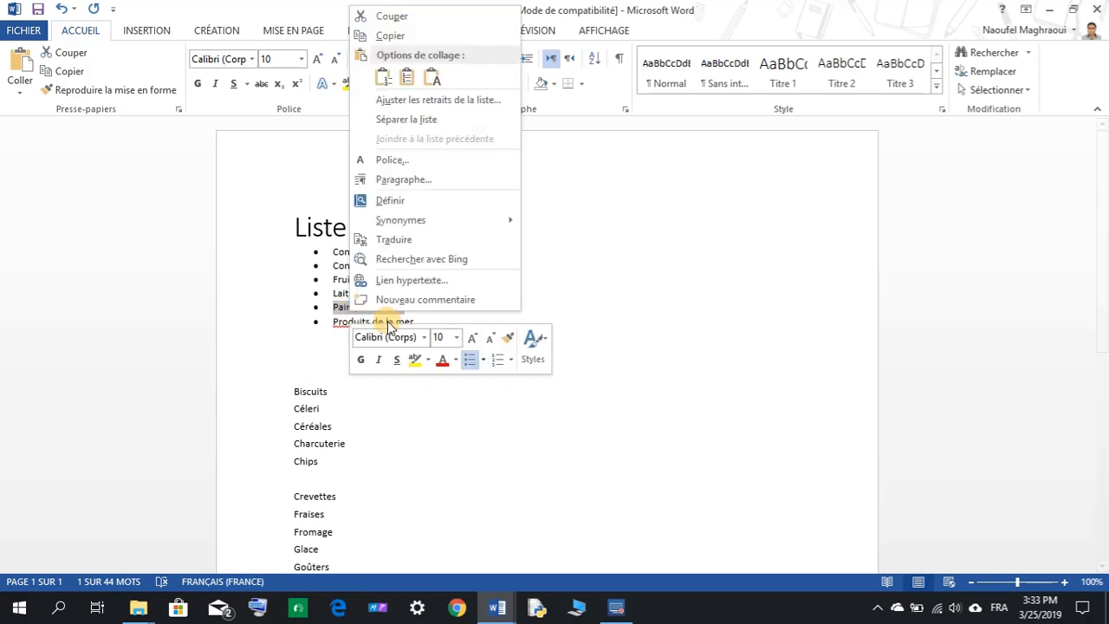
pyautogui.click(415, 19)
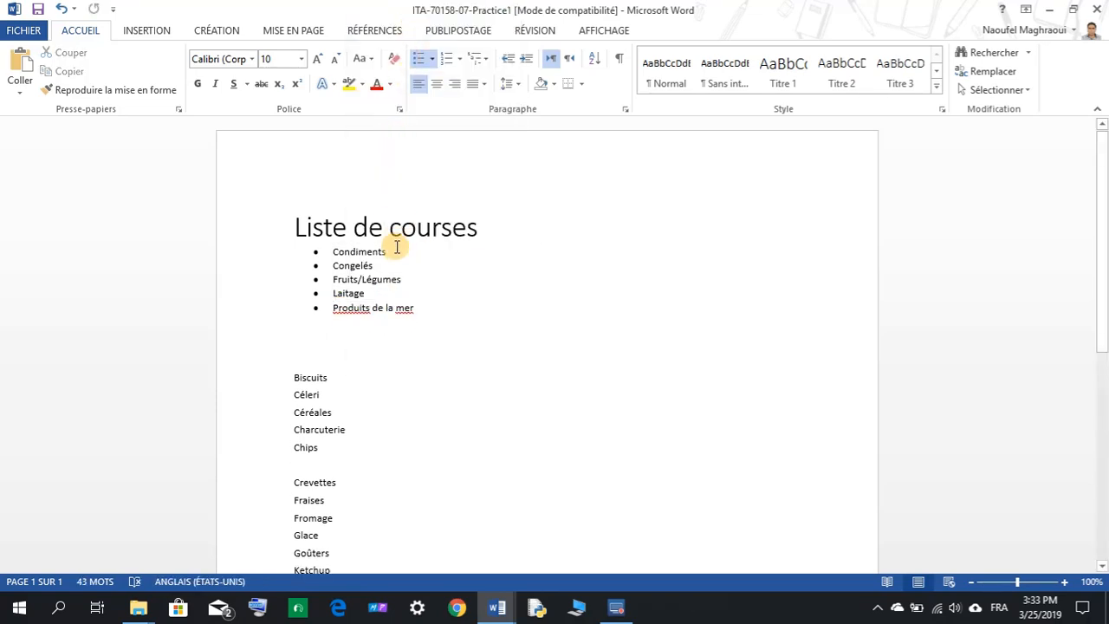
# Add a line directly under the Liste de courses title and paste Pains/Céréales there, keeping its source formatting.
pyautogui.click(500, 228)
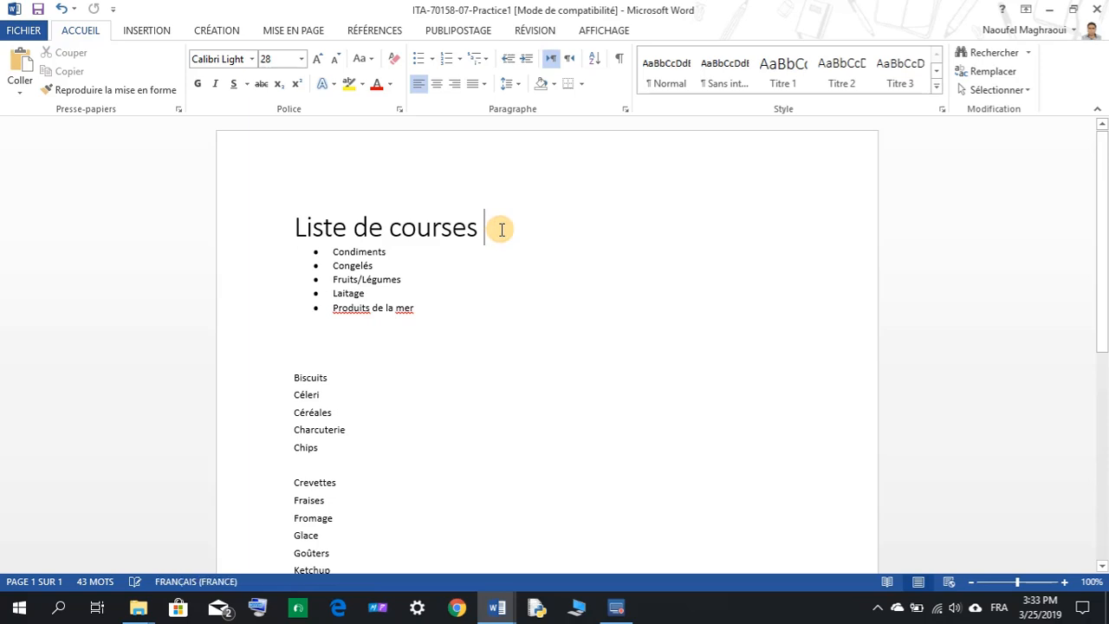
pyautogui.press('Return')
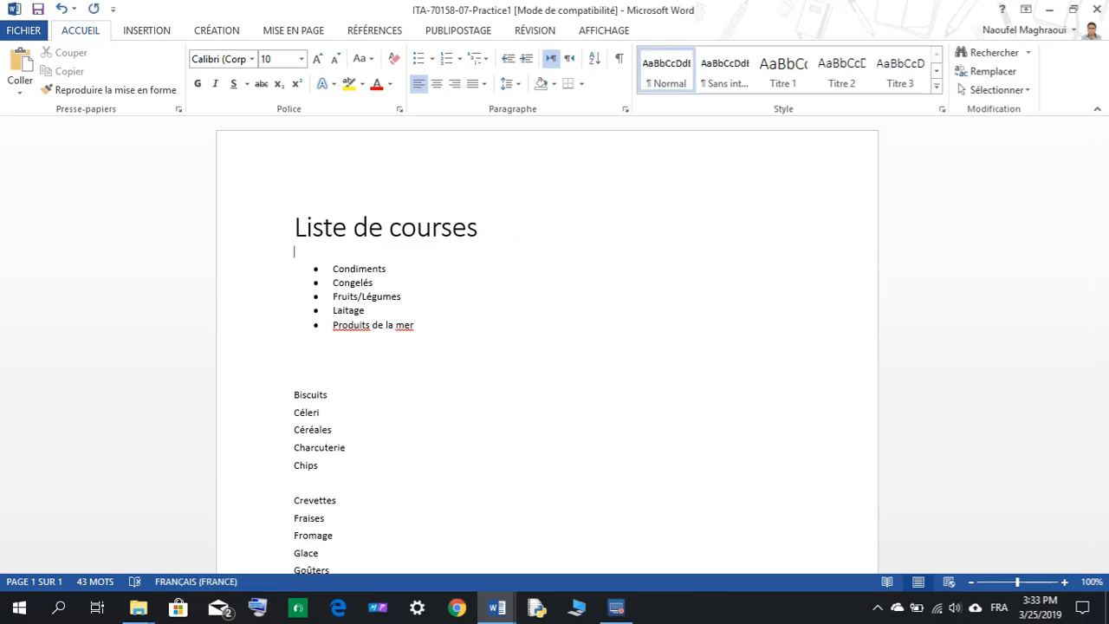
pyautogui.rightClick(337, 254)
pyautogui.click(418, 329)
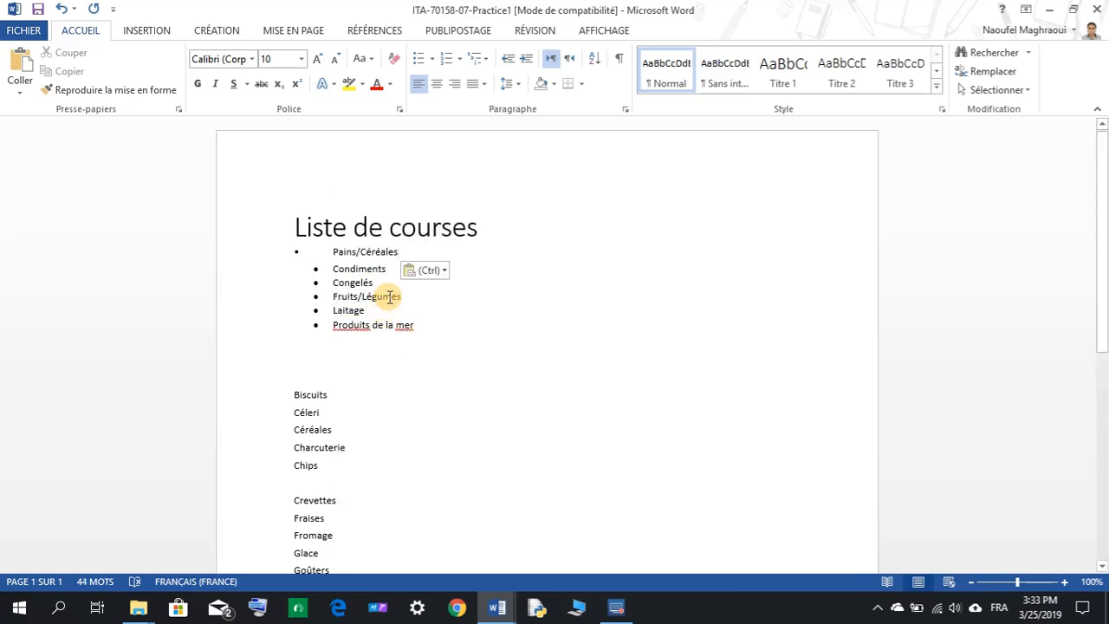
pyautogui.click(438, 272)
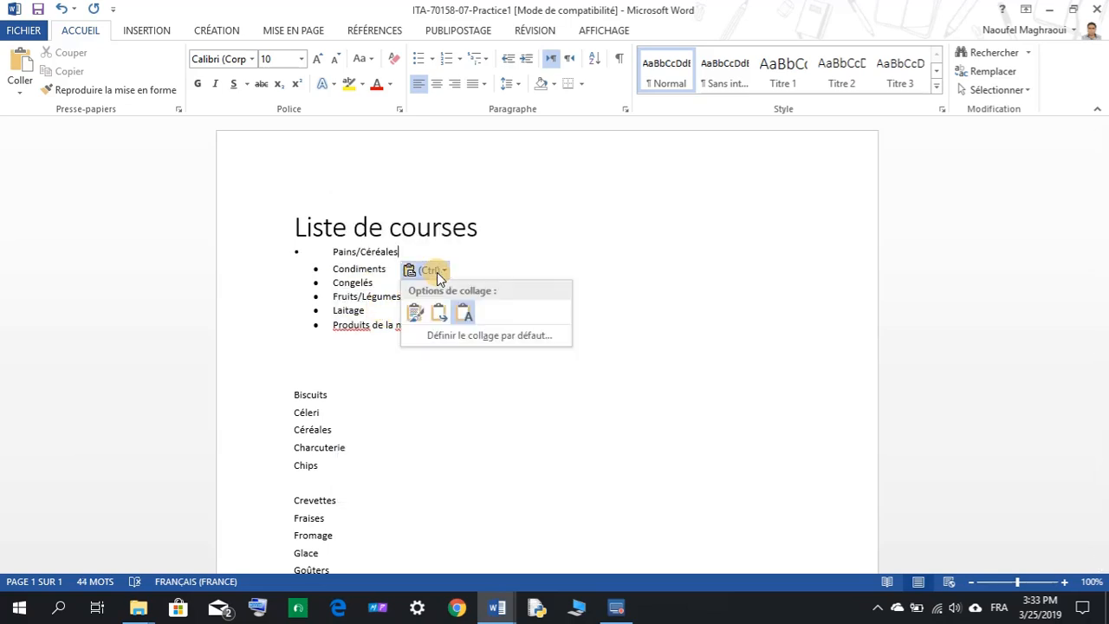
pyautogui.click(423, 318)
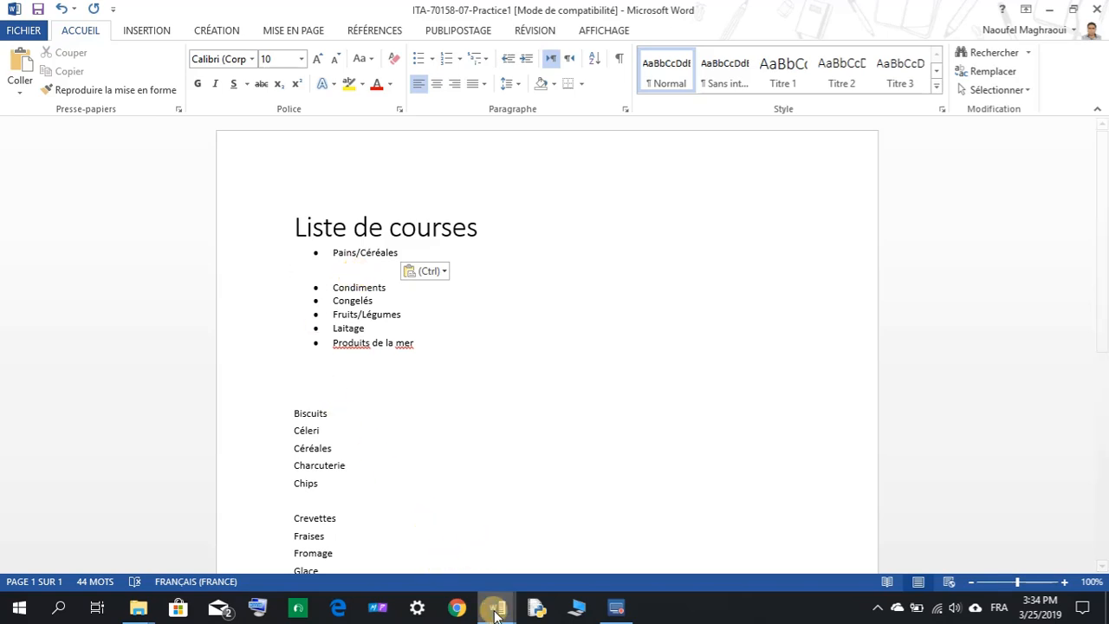
# Using My-07-Practice1 as reference for Pains/Céréales, cut Biscuits, Céréales, Pain complet and Pains à hamburger from the unbulleted product list.
pyautogui.moveTo(497, 613)
pyautogui.moveTo(618, 520)
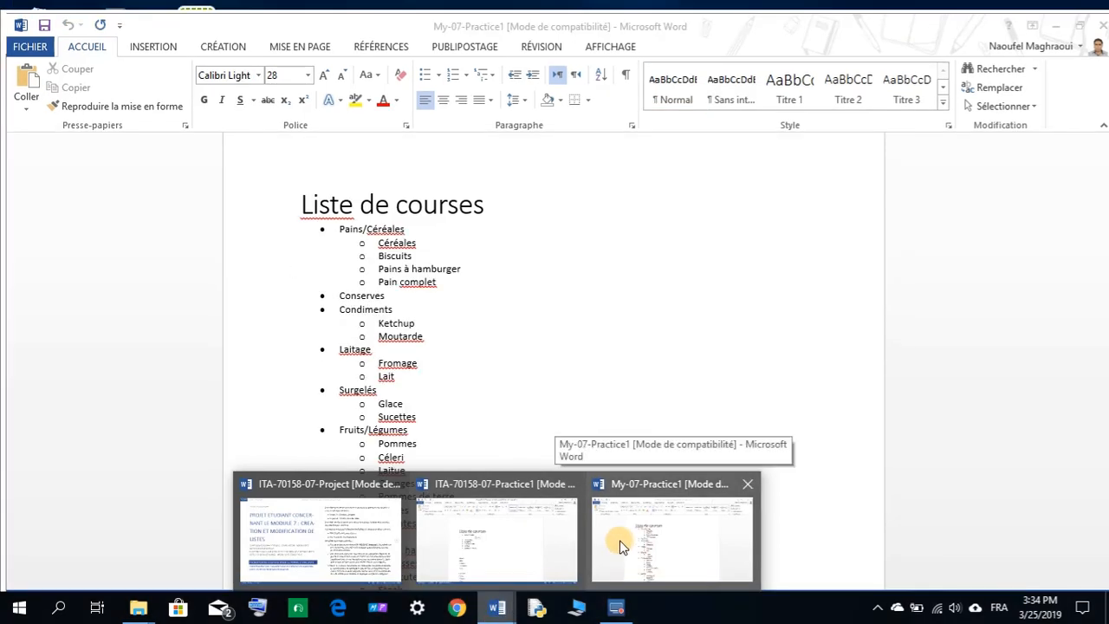
pyautogui.click(554, 539)
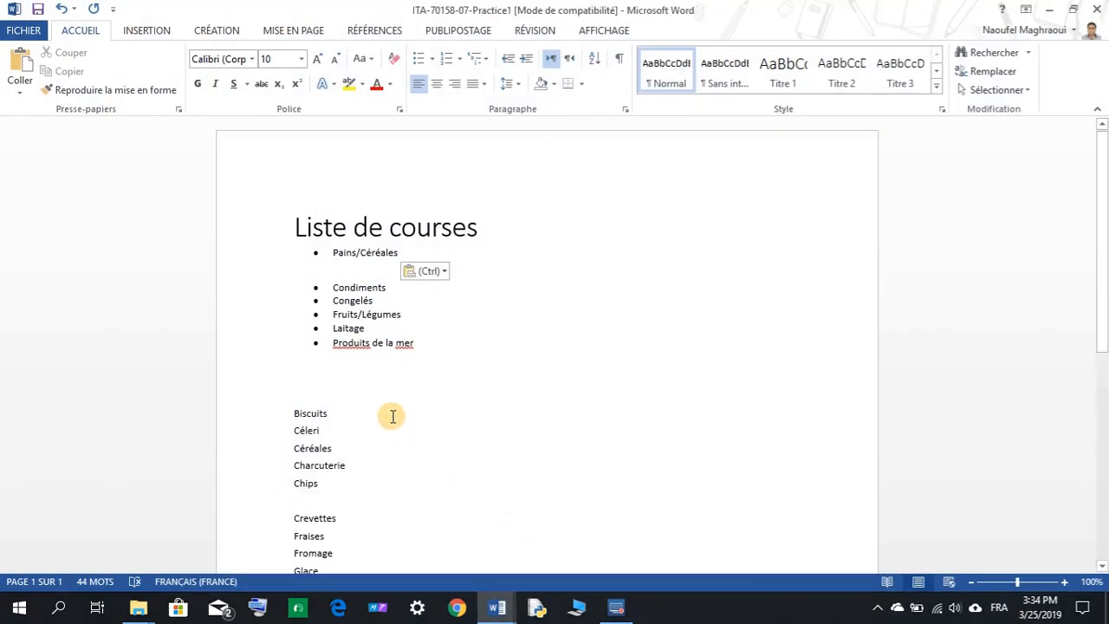
pyautogui.scroll(-2, 393, 417)
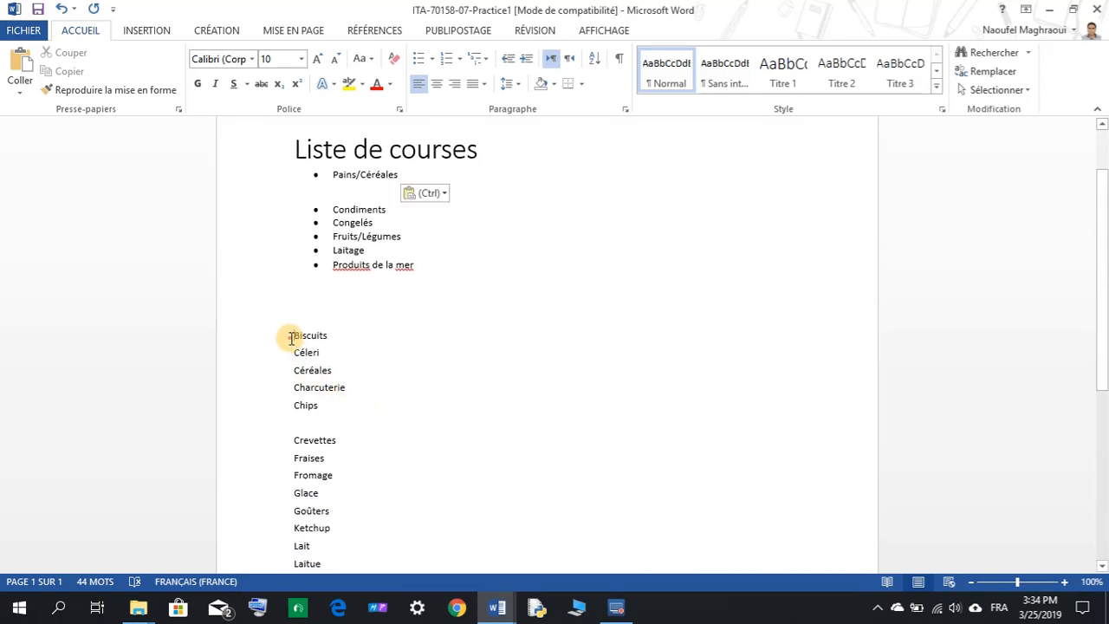
pyautogui.moveTo(291, 338); pyautogui.dragTo(334, 338)
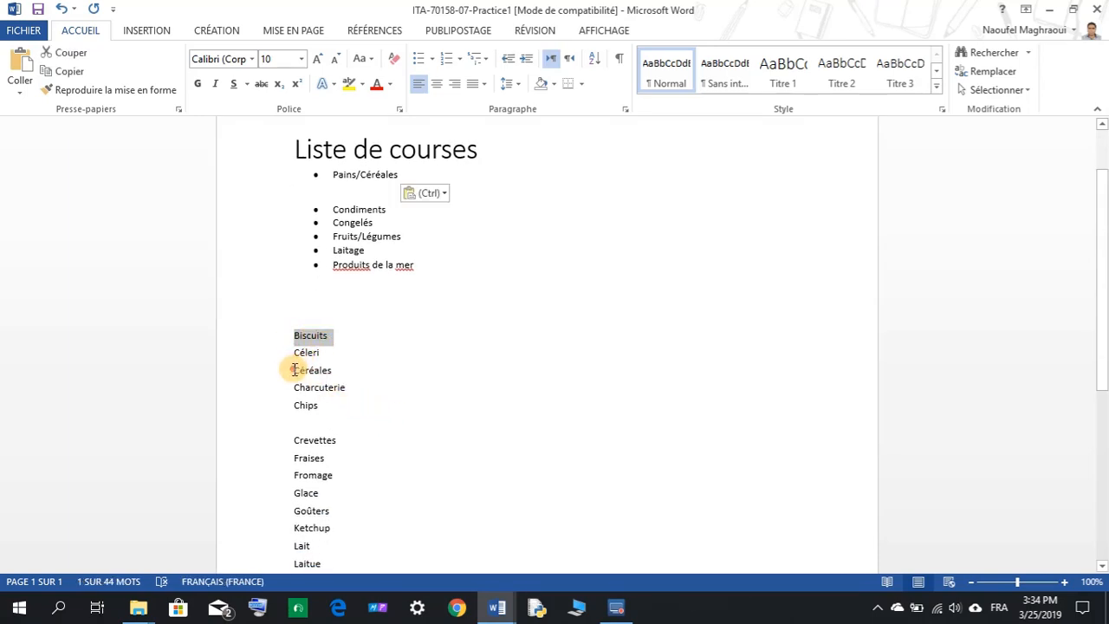
pyautogui.moveTo(294, 369); pyautogui.dragTo(335, 370)
pyautogui.scroll(-4, 386, 446)
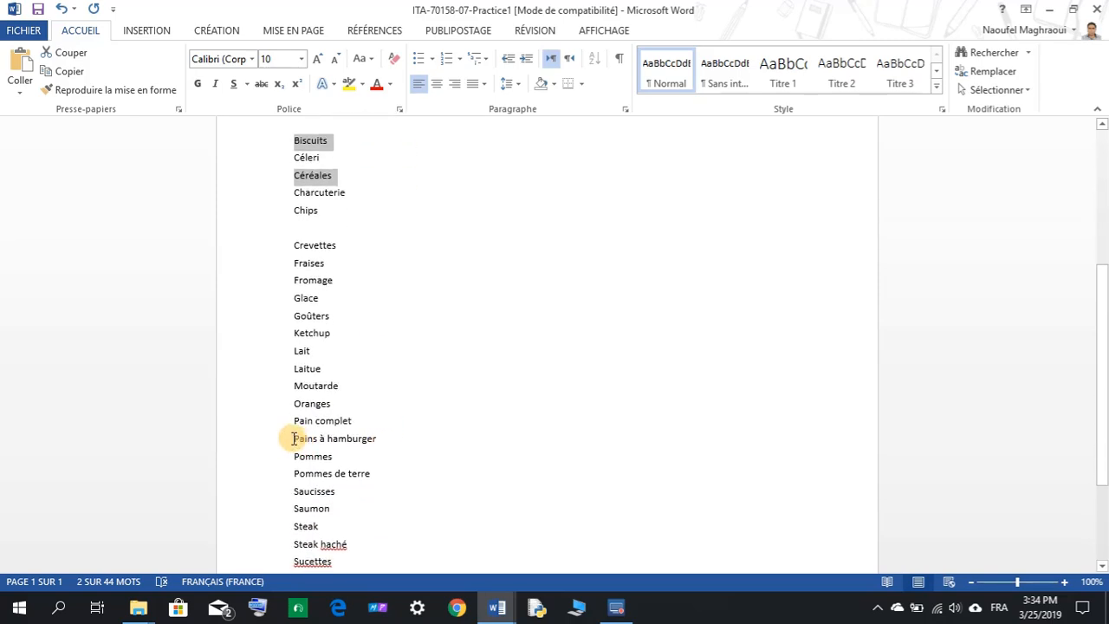
pyautogui.moveTo(293, 438); pyautogui.dragTo(376, 439)
pyautogui.scroll(-1, 387, 469)
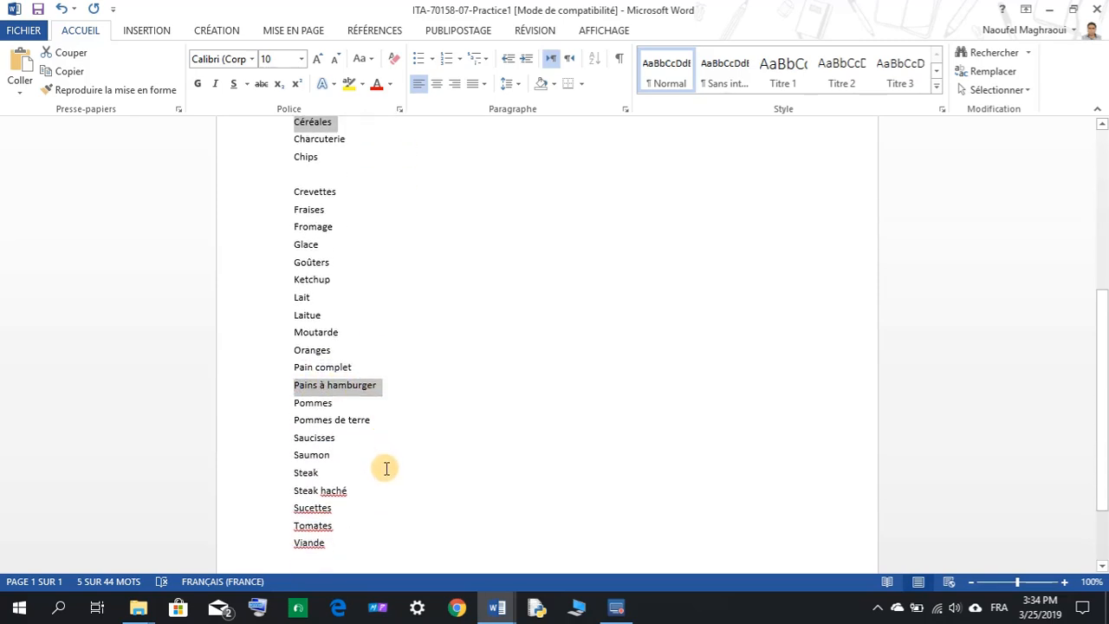
pyautogui.scroll(-1, 386, 469)
pyautogui.moveTo(497, 607)
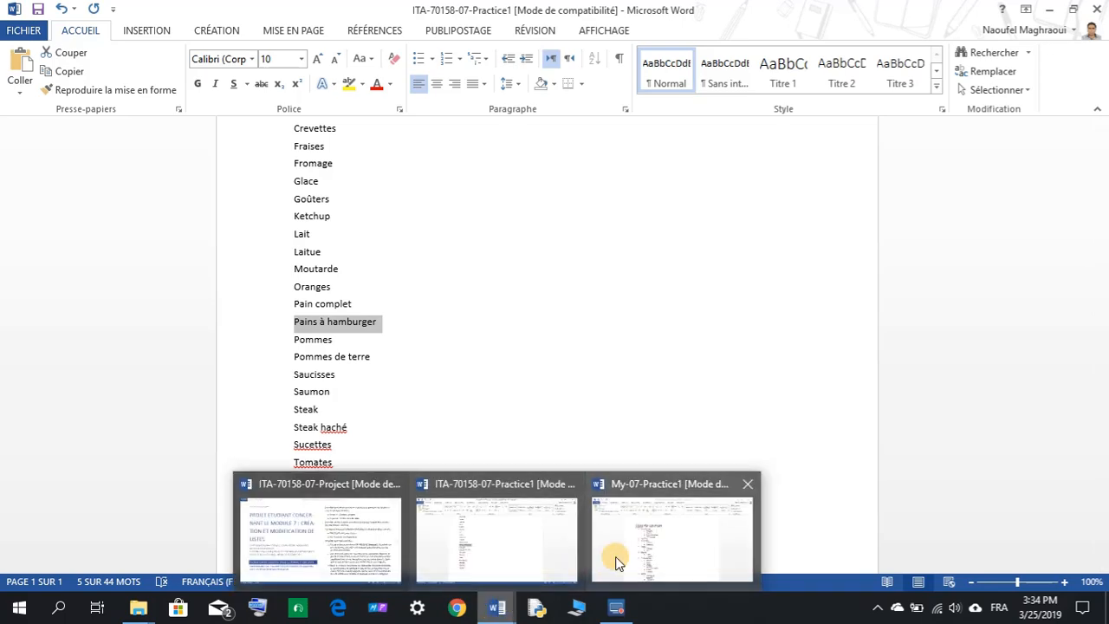
pyautogui.moveTo(617, 562)
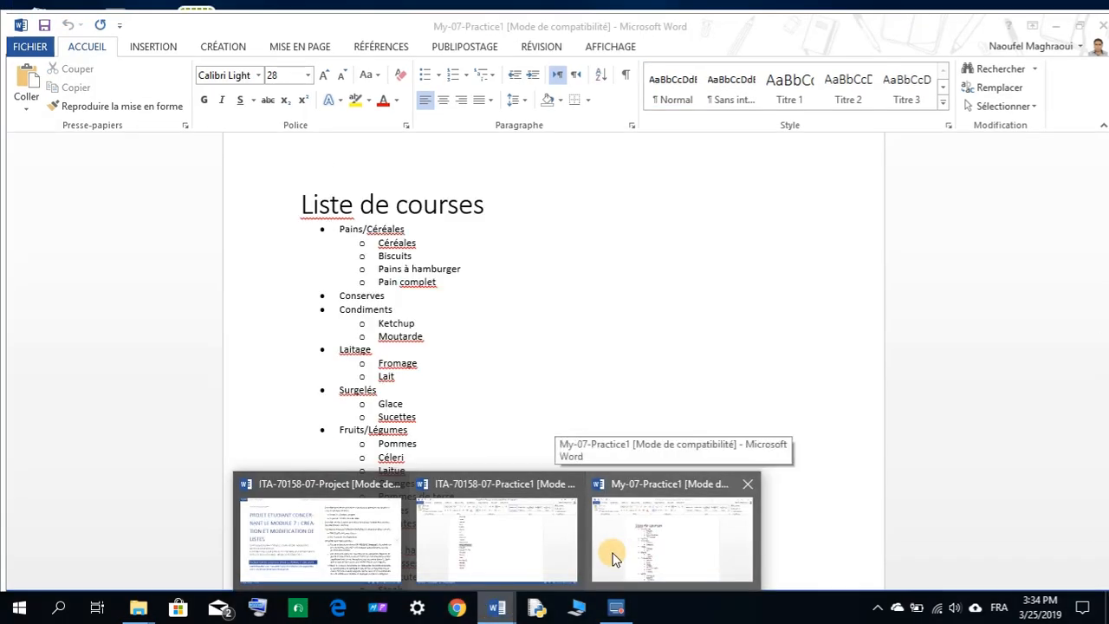
pyautogui.click(512, 543)
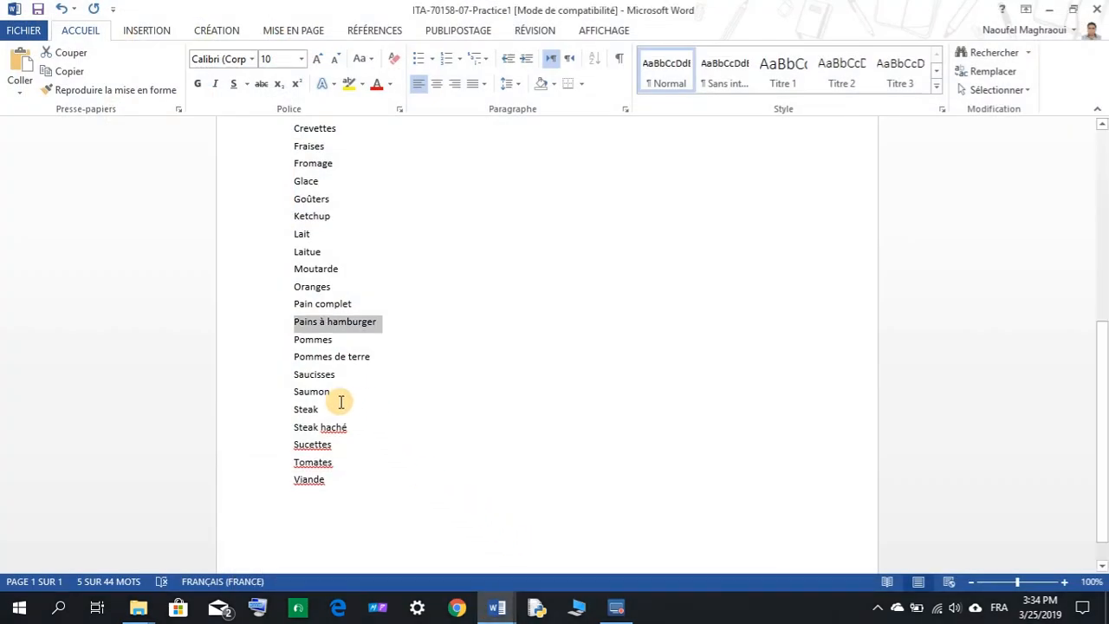
pyautogui.moveTo(295, 305); pyautogui.dragTo(349, 305)
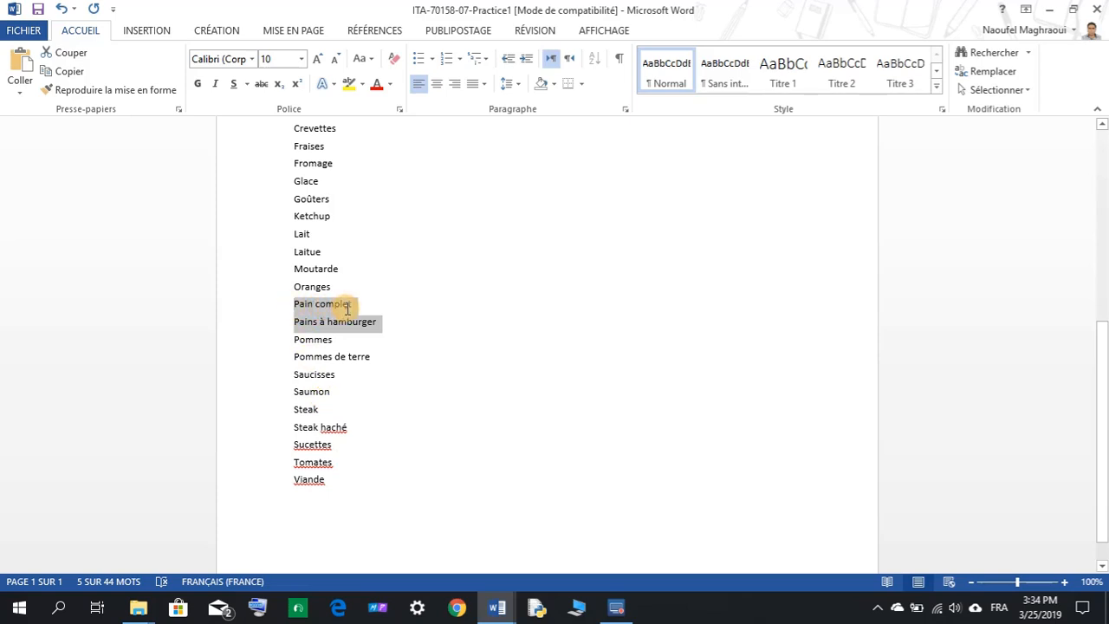
pyautogui.rightClick(339, 307)
pyautogui.click(358, 318)
# Paste the four cut products as text only on the empty line under Pains/Céréales.
pyautogui.scroll(7, 359, 322)
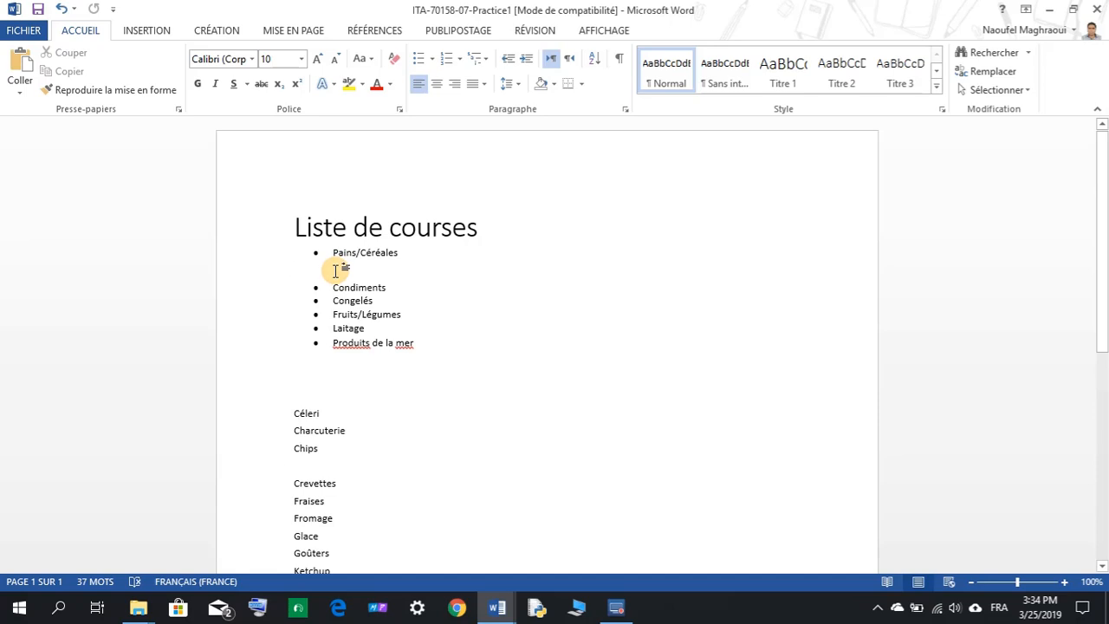
pyautogui.rightClick(334, 270)
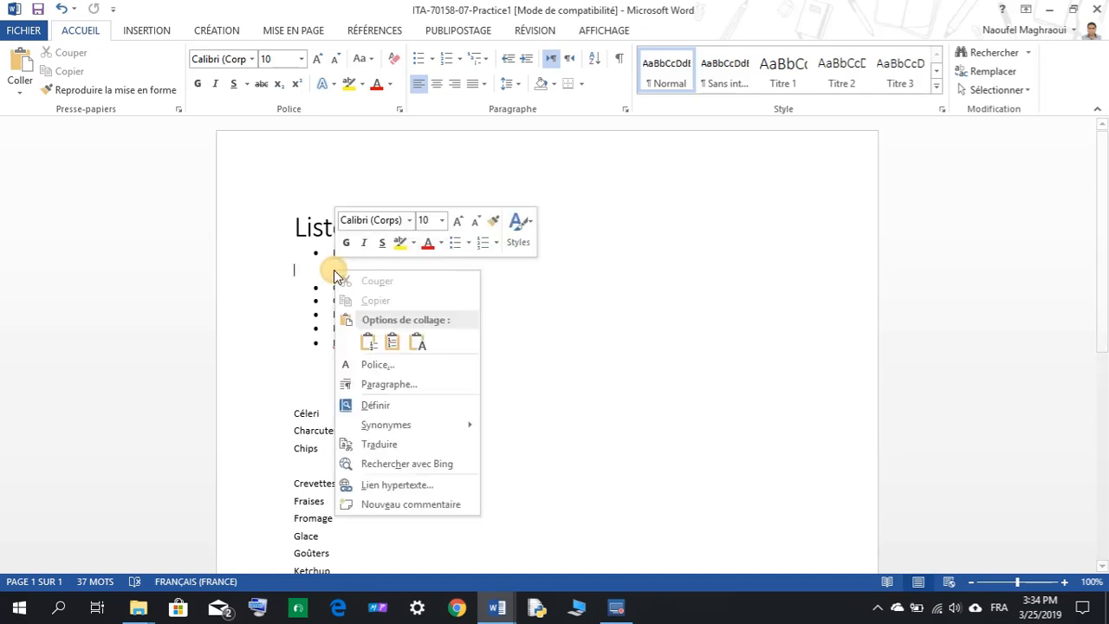
pyautogui.click(421, 341)
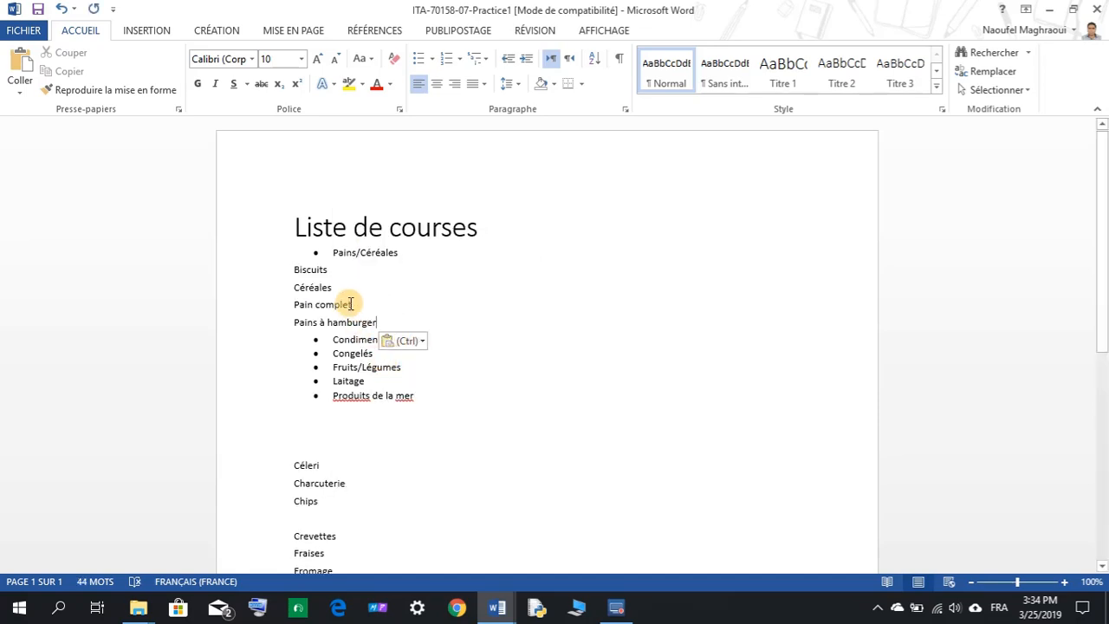
# Apply round bullets to the lines Biscuits, Céréales, Pain complet and Pains à hamburger.
pyautogui.moveTo(375, 320); pyautogui.dragTo(302, 276)
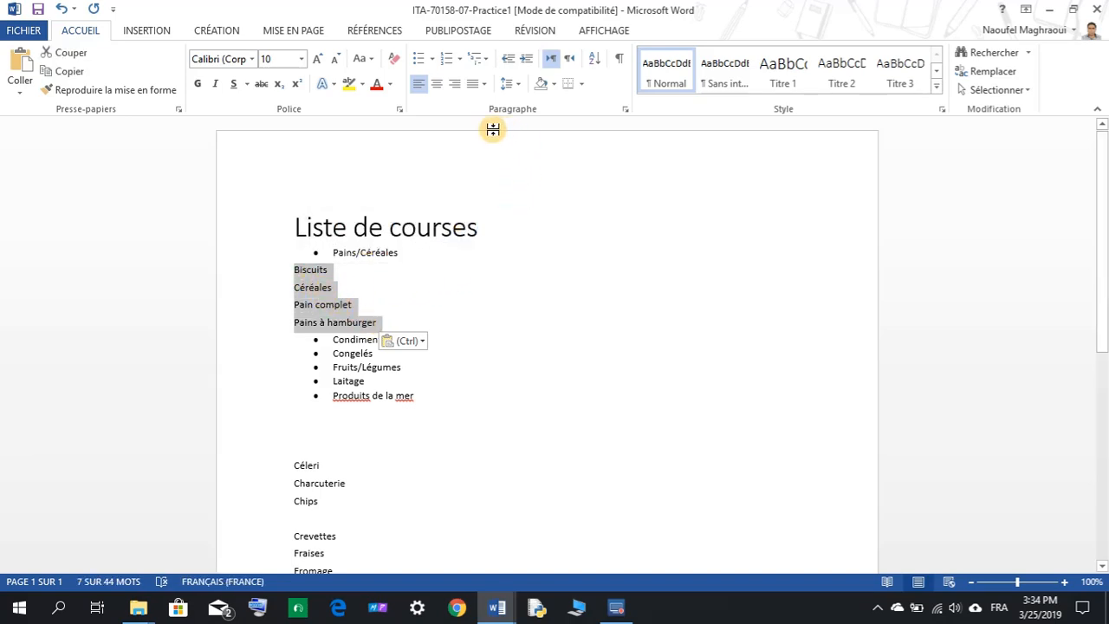
pyautogui.click(432, 60)
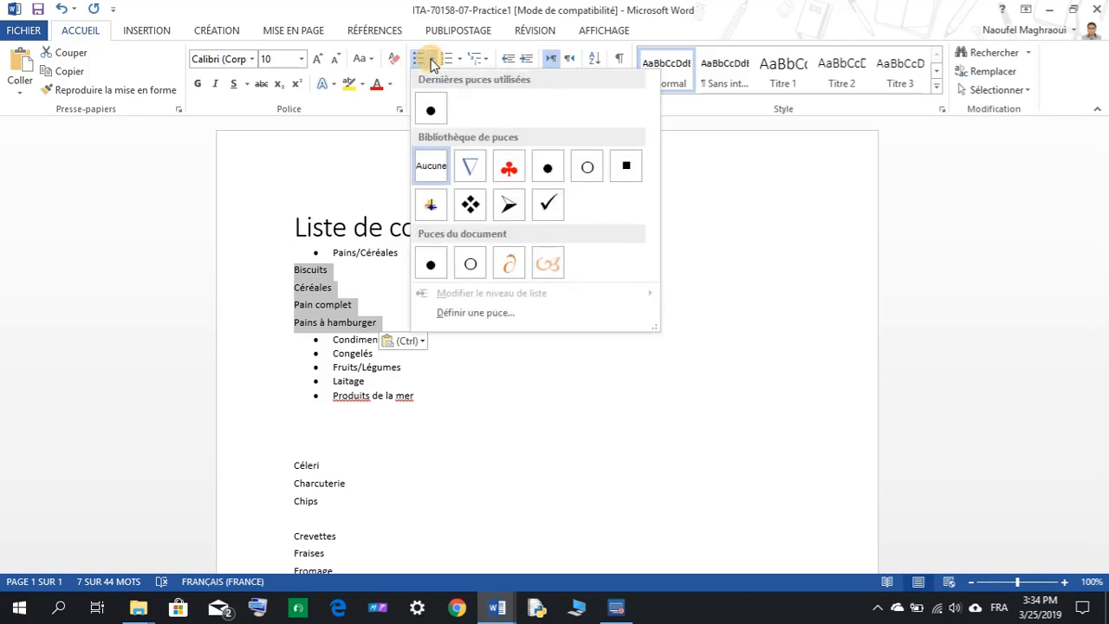
pyautogui.click(432, 63)
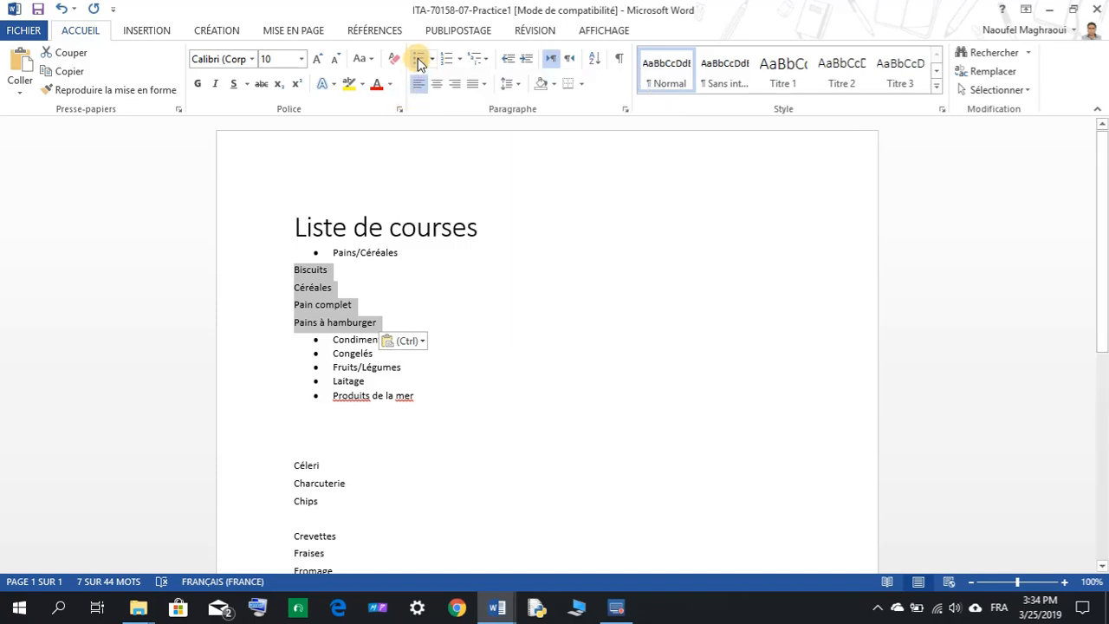
pyautogui.click(417, 58)
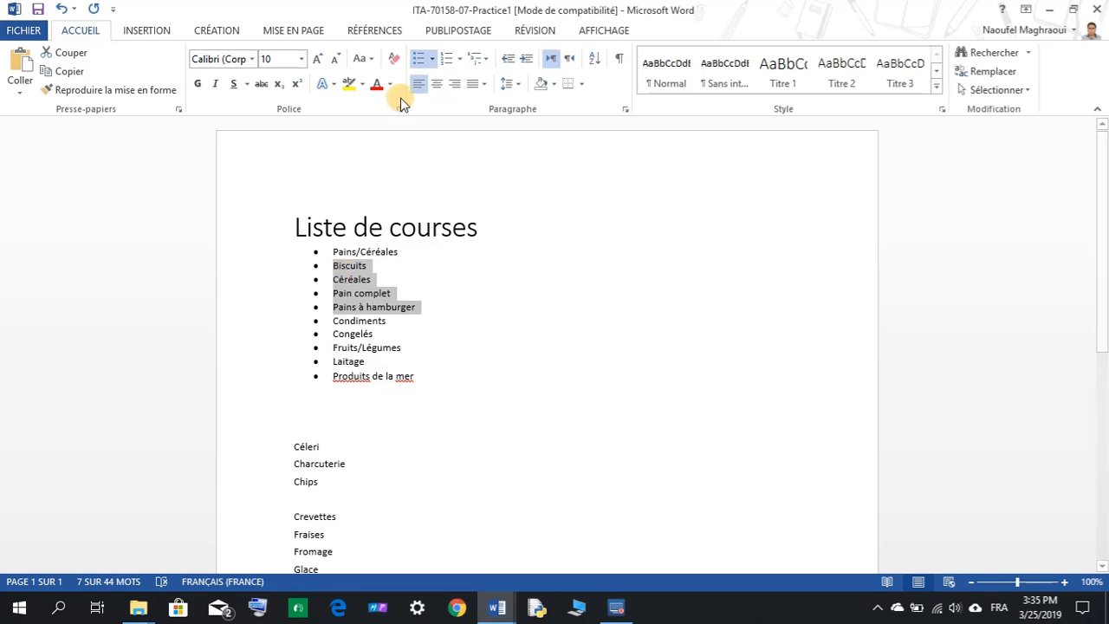
# Try changing the four bulleted products to the second list level with Modifier le niveau de liste, and undo that change.
pyautogui.click(434, 58)
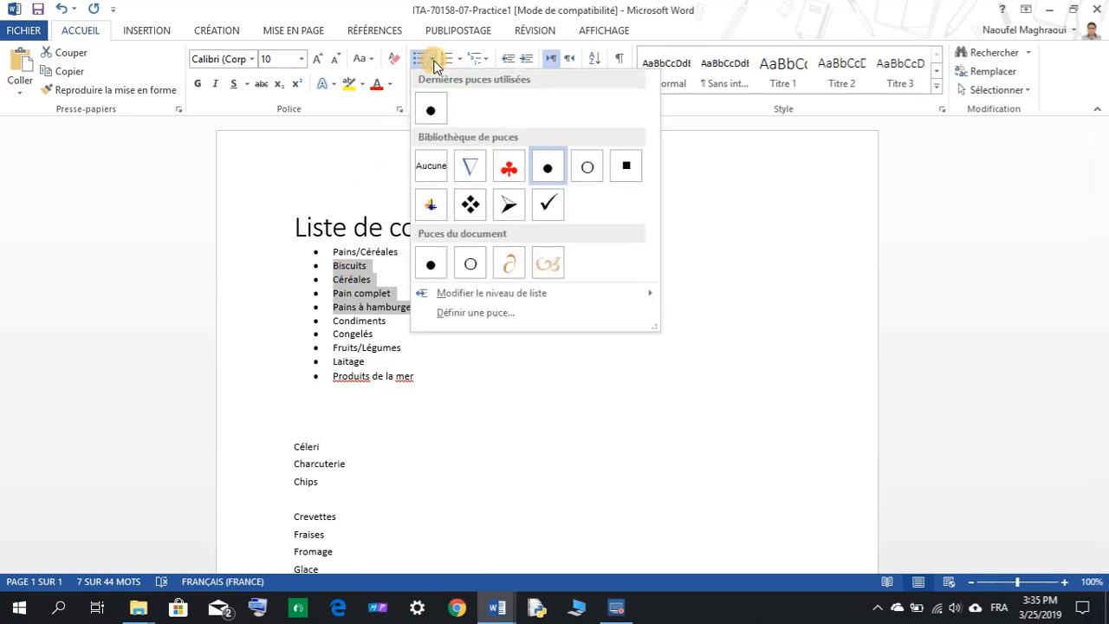
pyautogui.moveTo(554, 294)
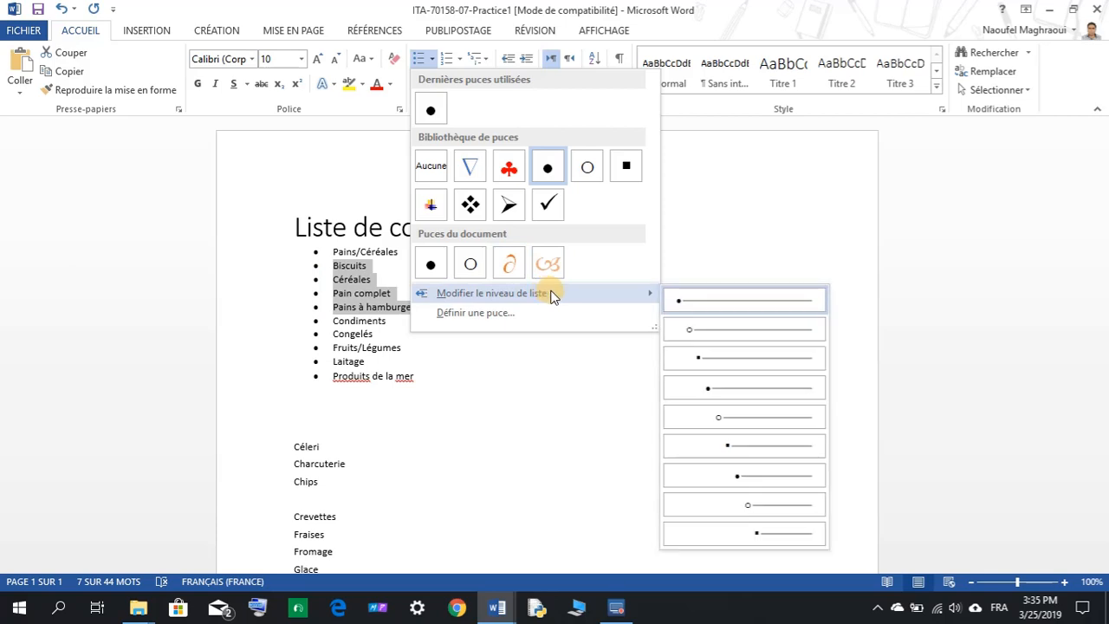
pyautogui.click(710, 330)
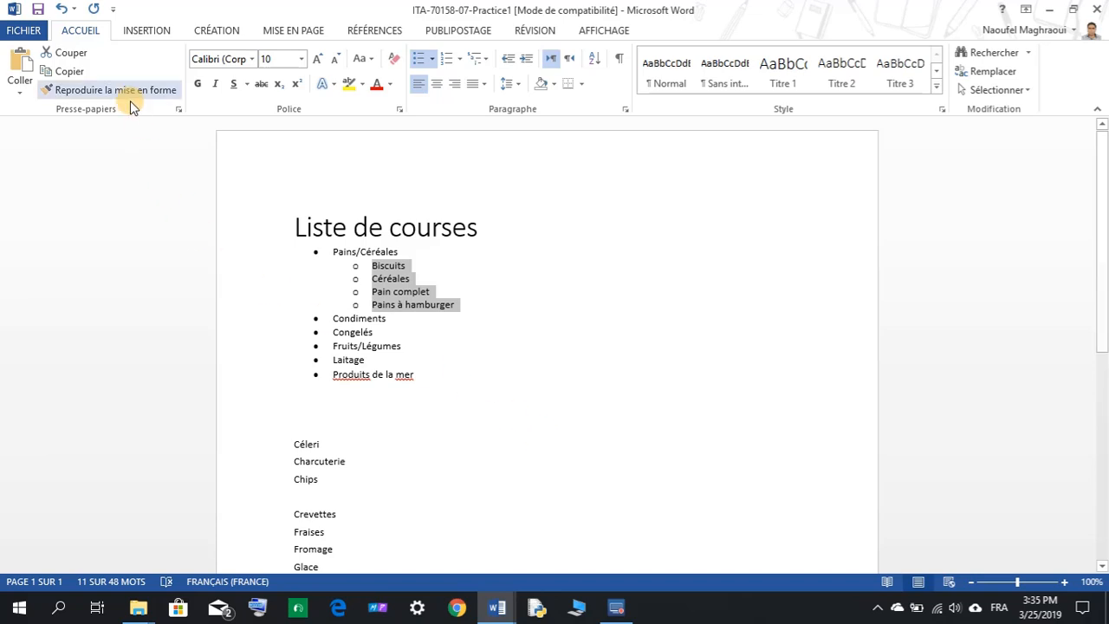
pyautogui.click(60, 9)
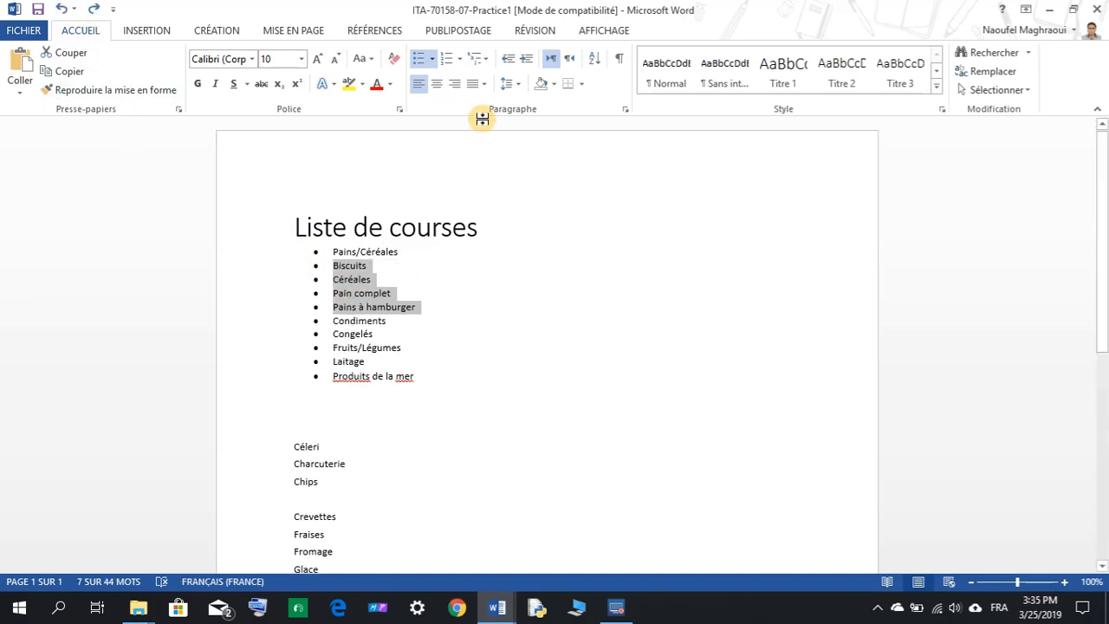
# Increase the indent of the four products by one level under Pains/Céréales, and compare the list with My-07-Practice1.
pyautogui.click(526, 59)
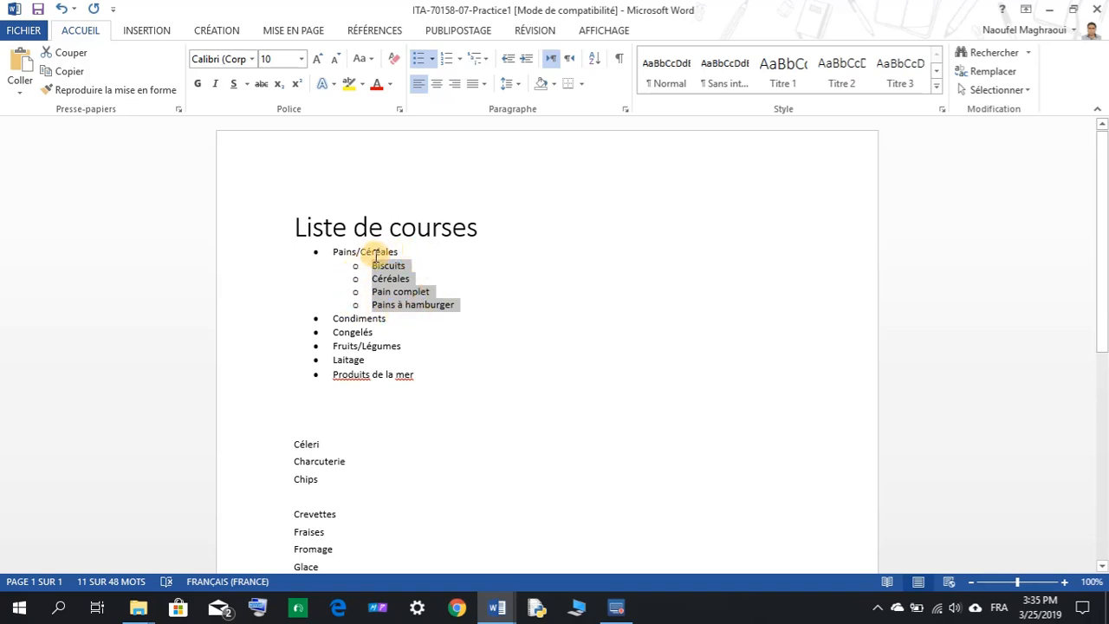
pyautogui.click(495, 607)
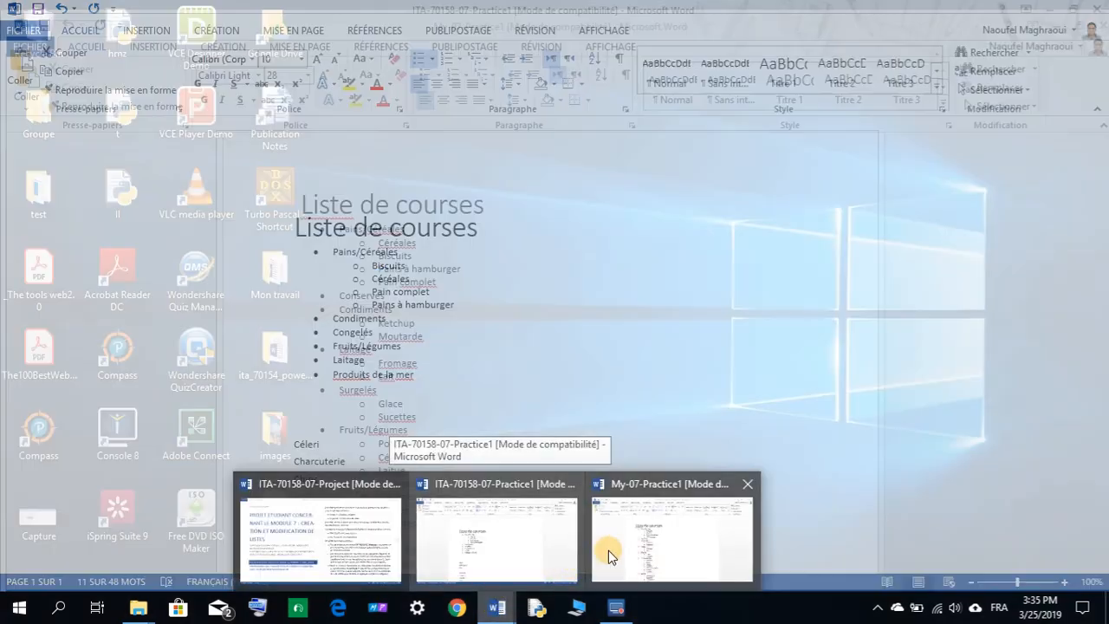
pyautogui.moveTo(642, 546)
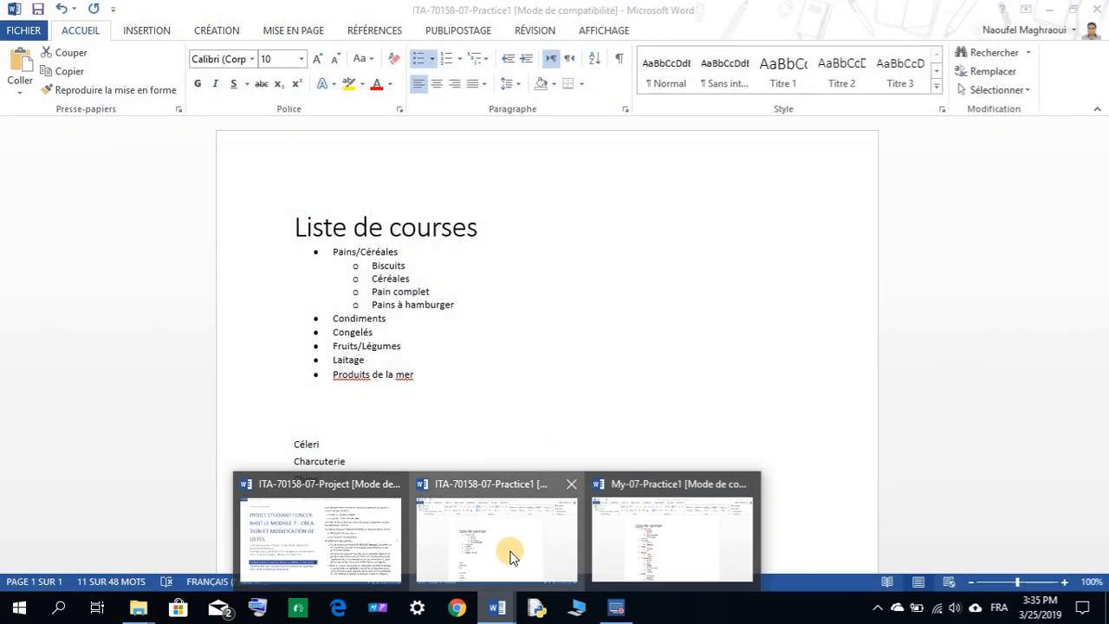
pyautogui.click(511, 554)
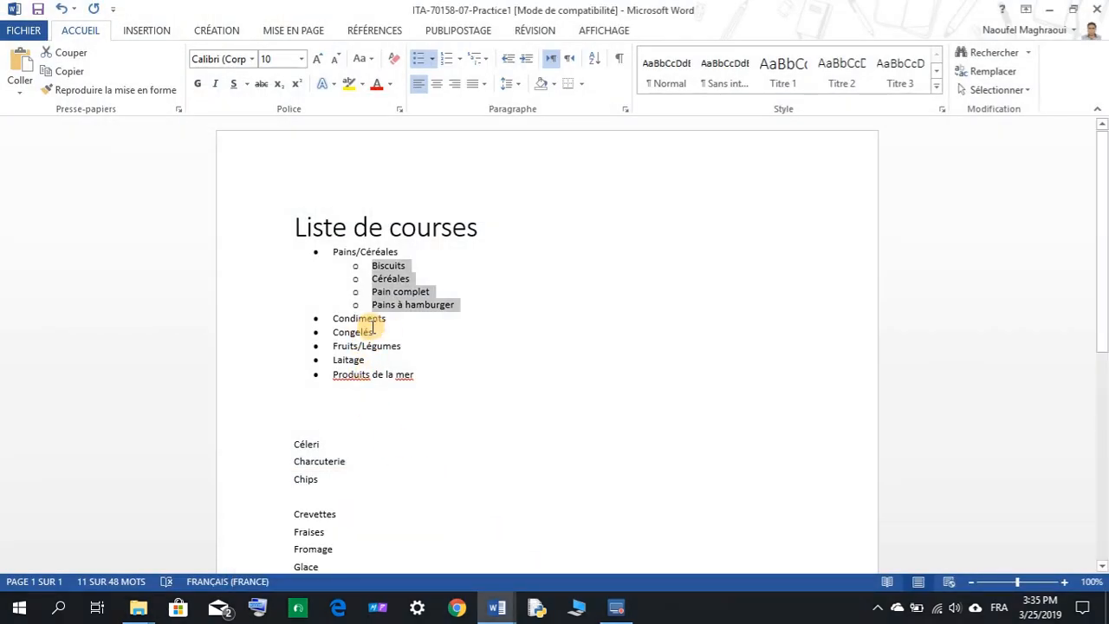
# Check the products under Condiments in My-07-Practice1, and cut Ketchup and Moutarde from the unbulleted product list.
pyautogui.scroll(-3, 321, 440)
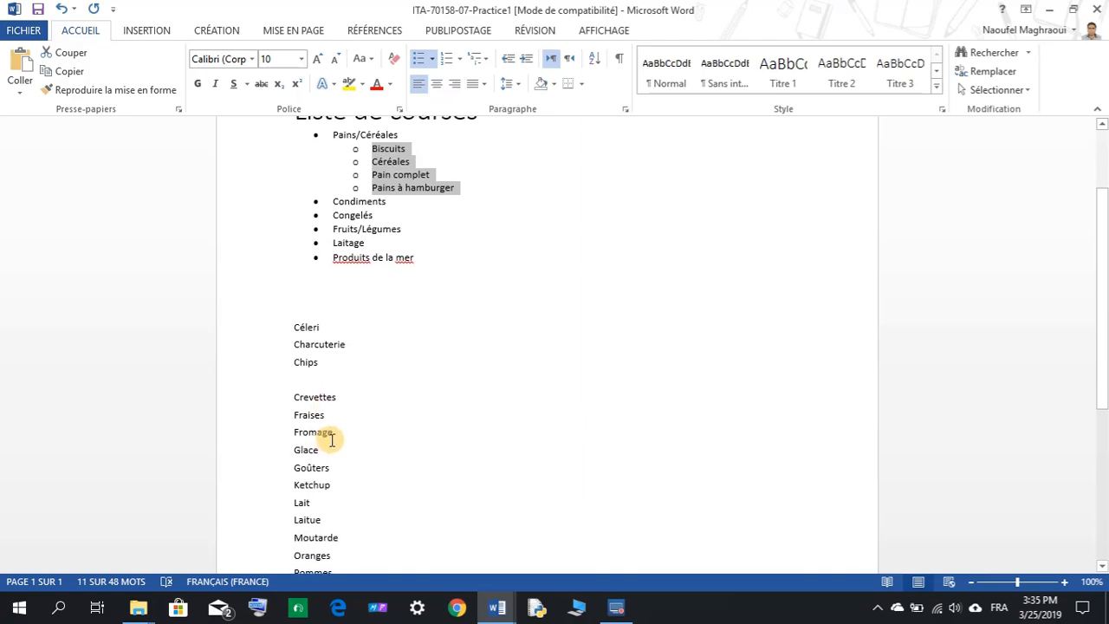
pyautogui.moveTo(496, 606)
pyautogui.moveTo(641, 539)
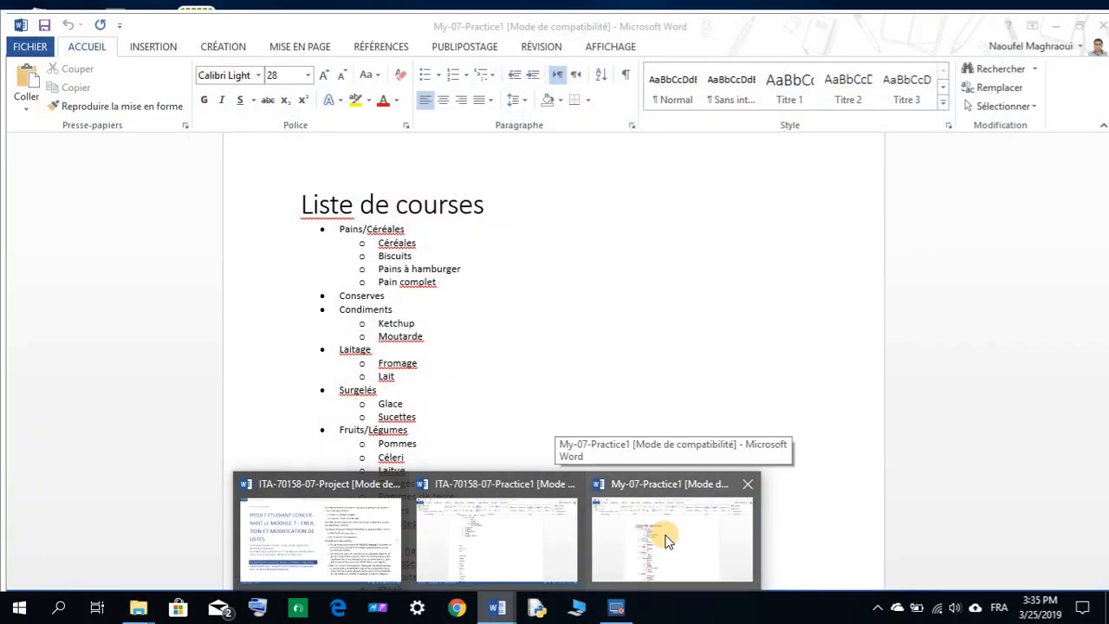
pyautogui.click(524, 550)
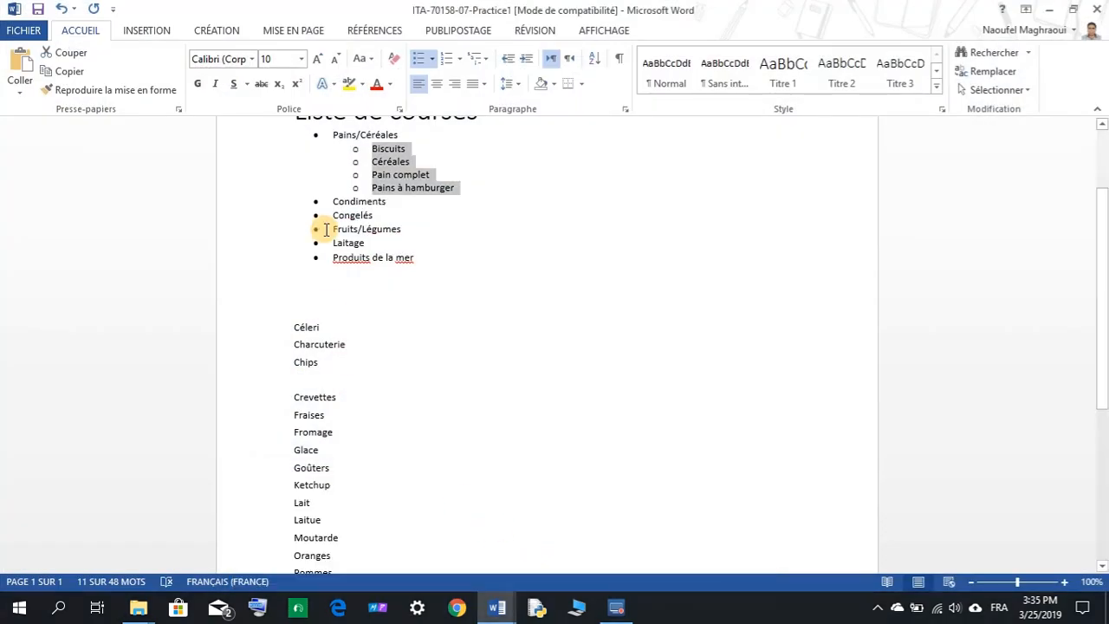
pyautogui.scroll(-3, 303, 425)
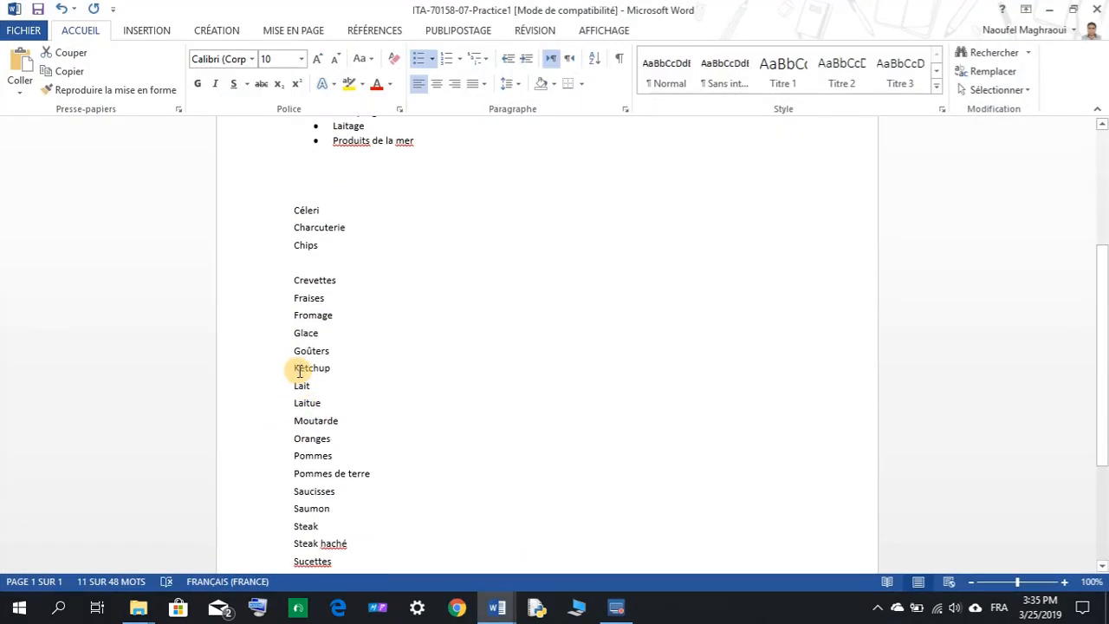
pyautogui.moveTo(305, 367); pyautogui.dragTo(336, 367)
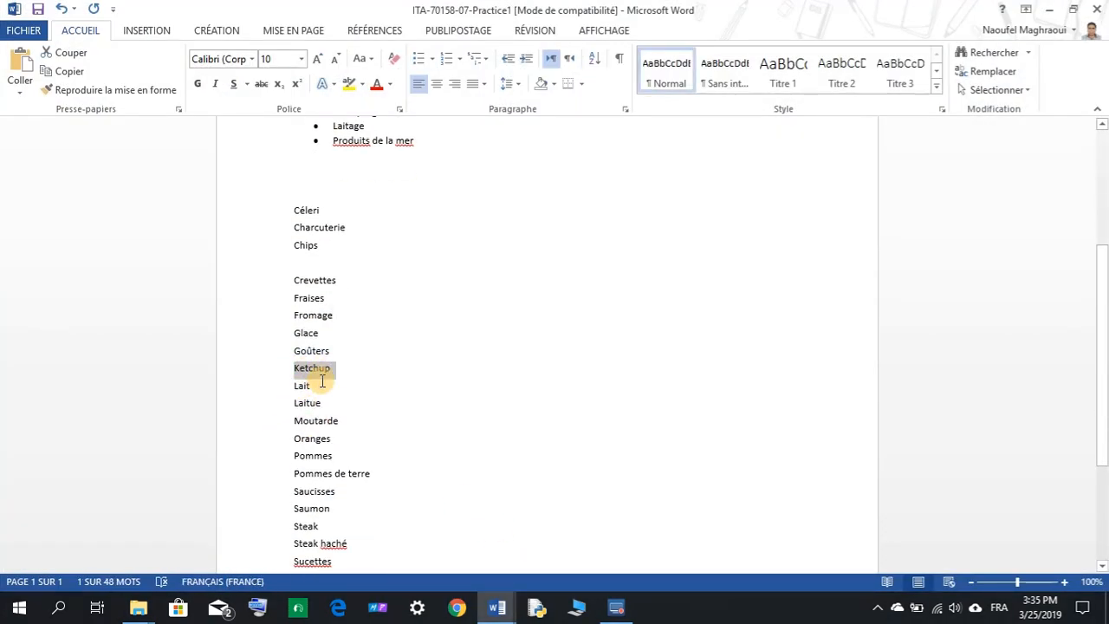
pyautogui.scroll(-2, 373, 415)
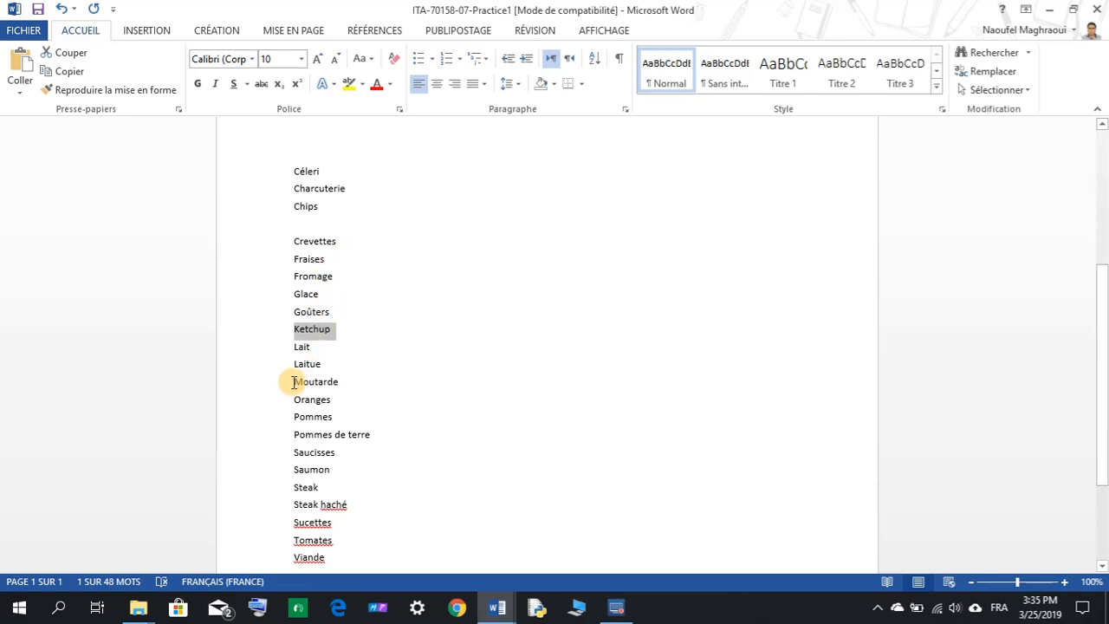
pyautogui.moveTo(294, 381); pyautogui.dragTo(335, 381)
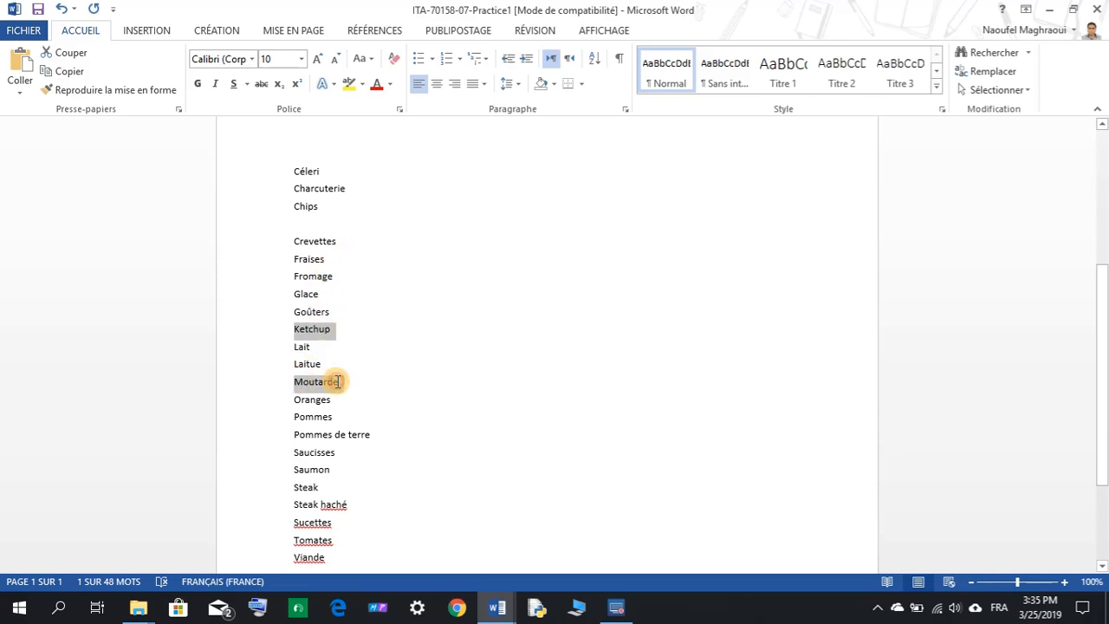
pyautogui.rightClick(323, 329)
pyautogui.click(358, 339)
# Paste Ketchup and Moutarde as text only on a new unbulleted line under Condiments.
pyautogui.scroll(3, 389, 346)
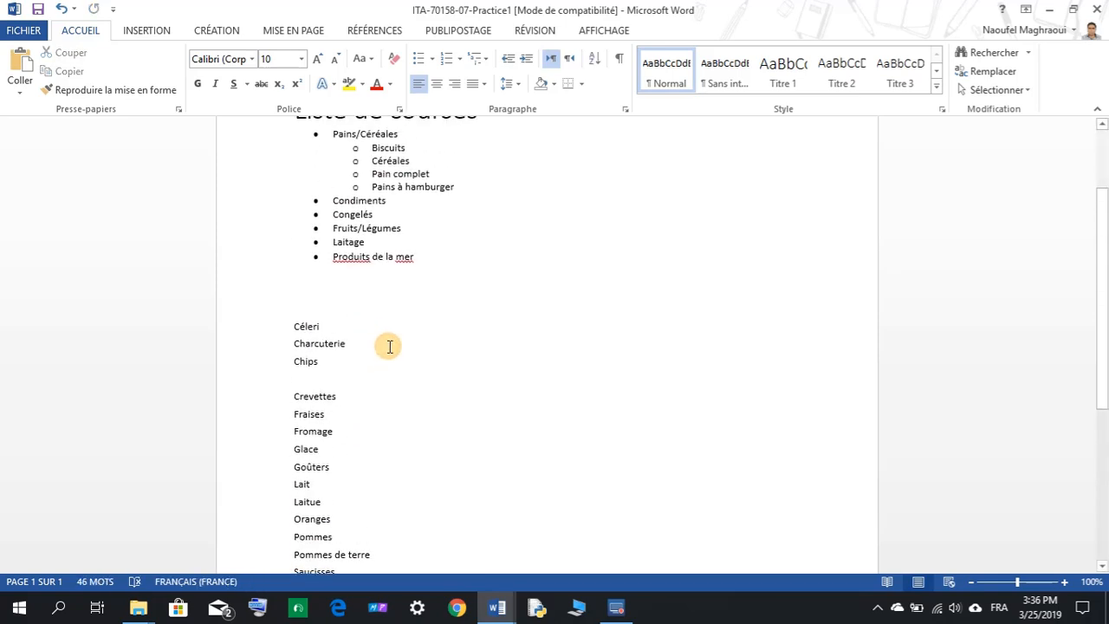
pyautogui.scroll(2, 389, 346)
pyautogui.click(389, 318)
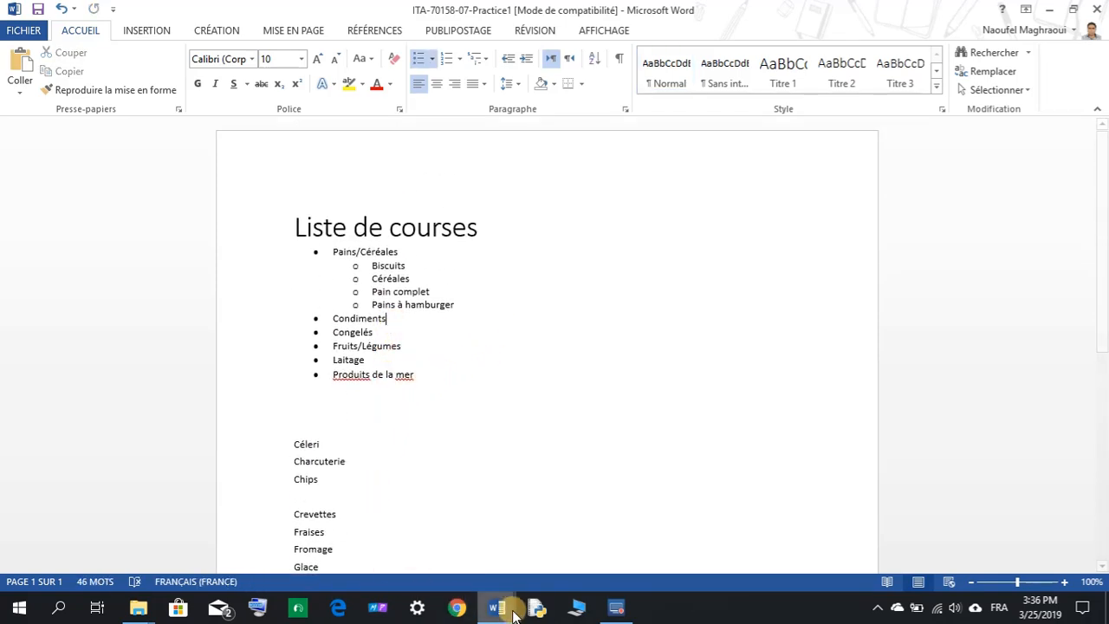
pyautogui.moveTo(501, 607)
pyautogui.moveTo(626, 542)
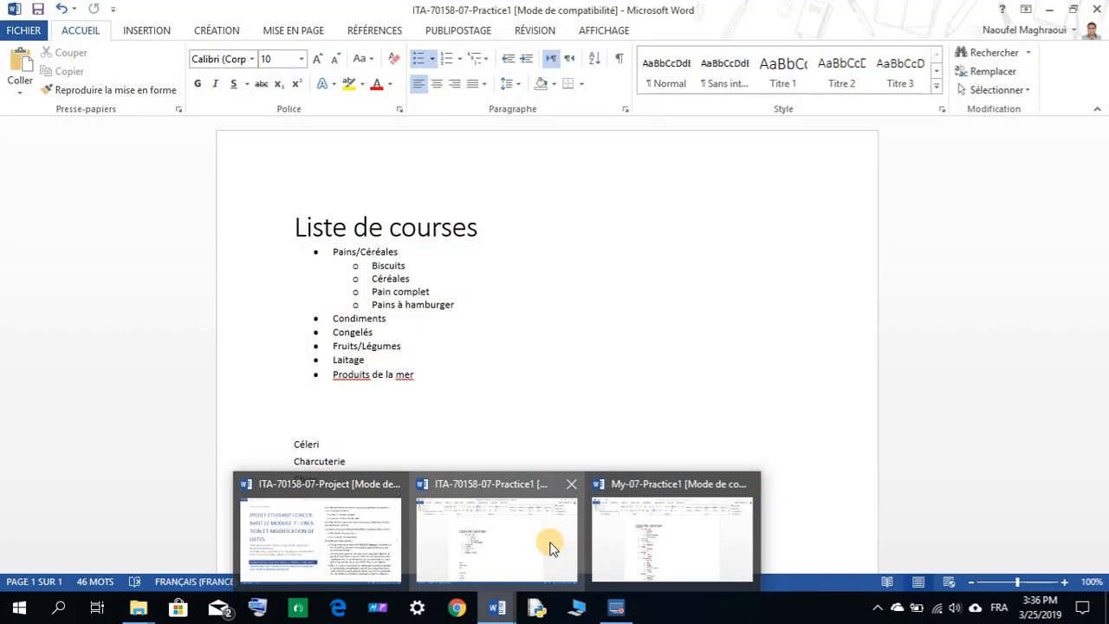
pyautogui.click(550, 542)
pyautogui.press('Return')
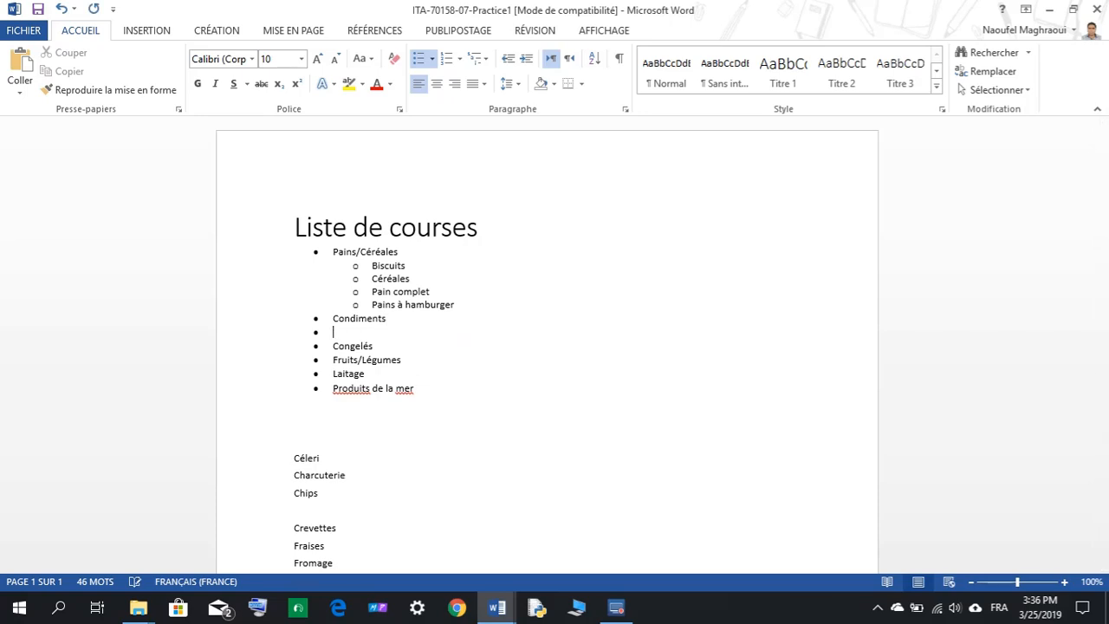
pyautogui.press('Return')
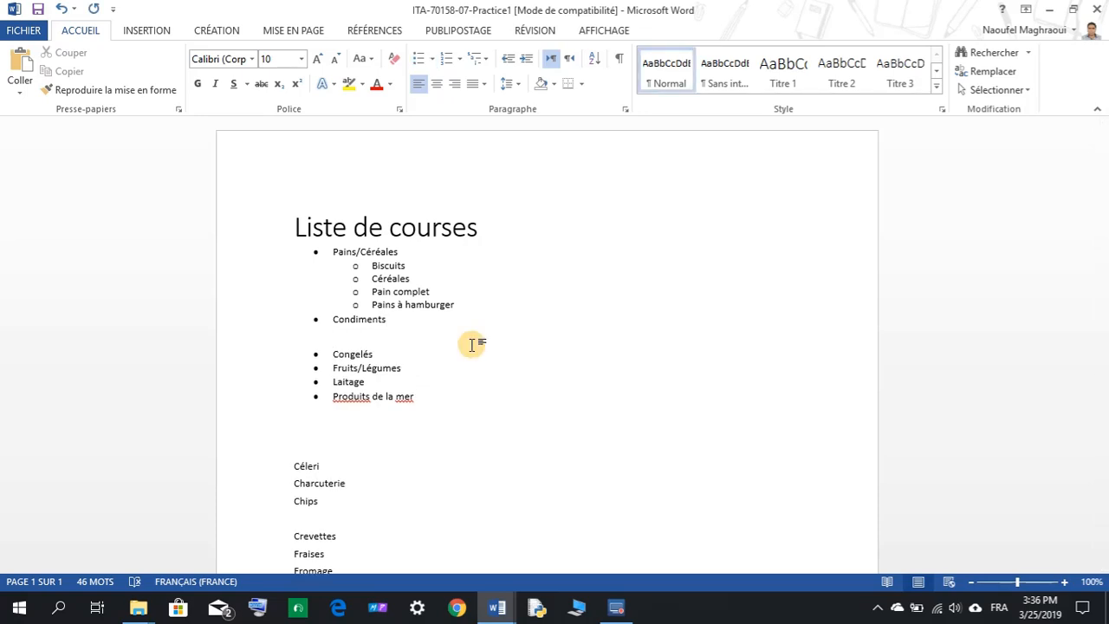
pyautogui.rightClick(315, 341)
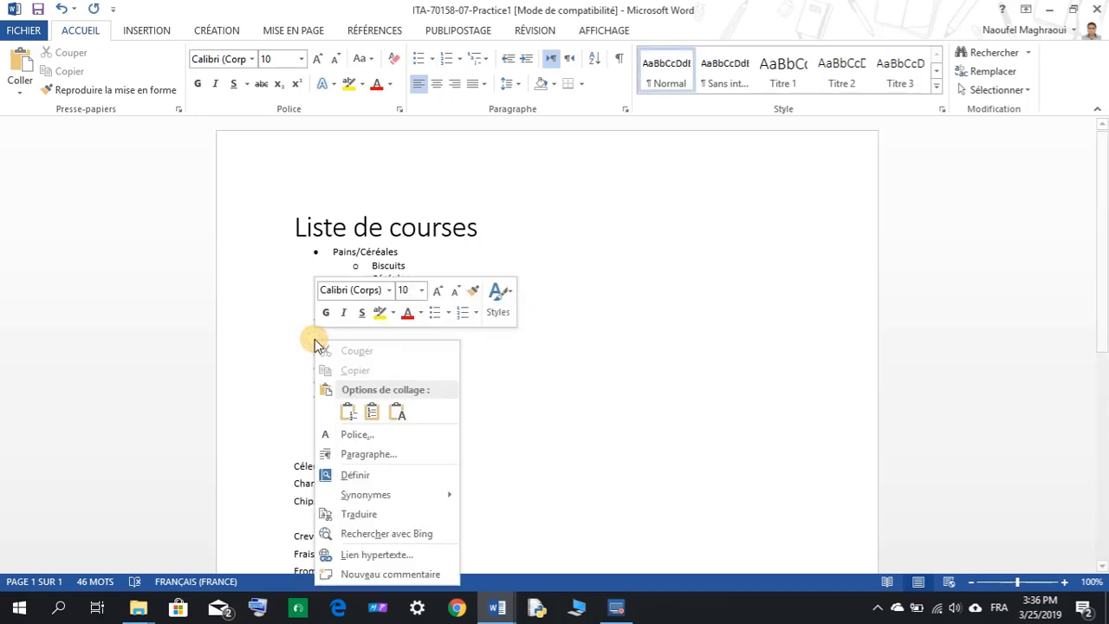
pyautogui.click(396, 414)
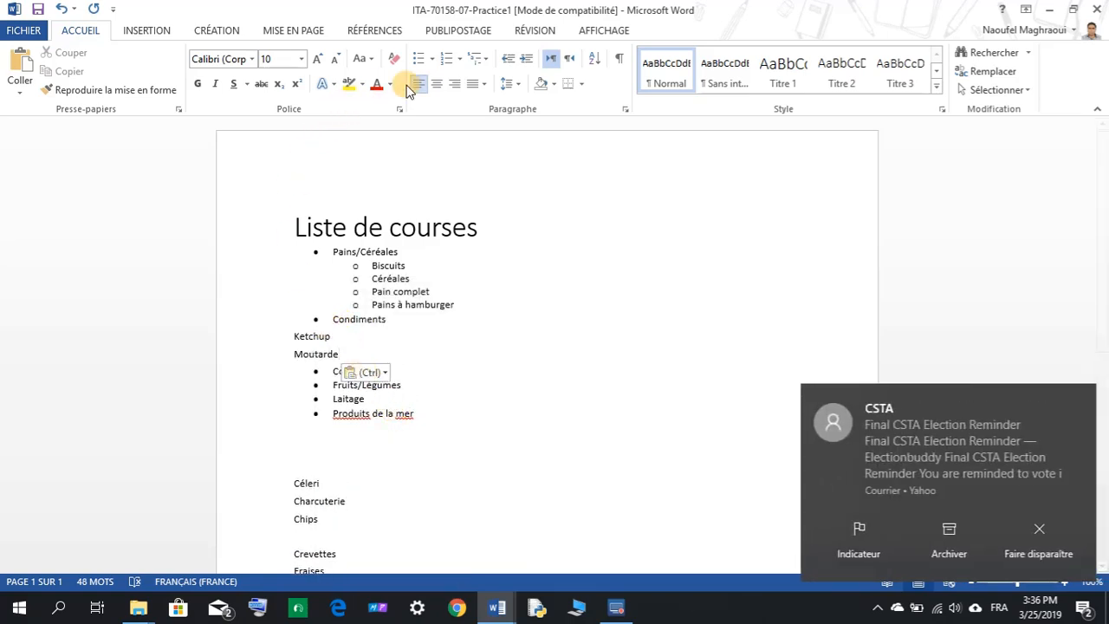
# Apply round bullets to Ketchup and Moutarde and increase their indent by one level under Condiments.
pyautogui.click(1078, 400)
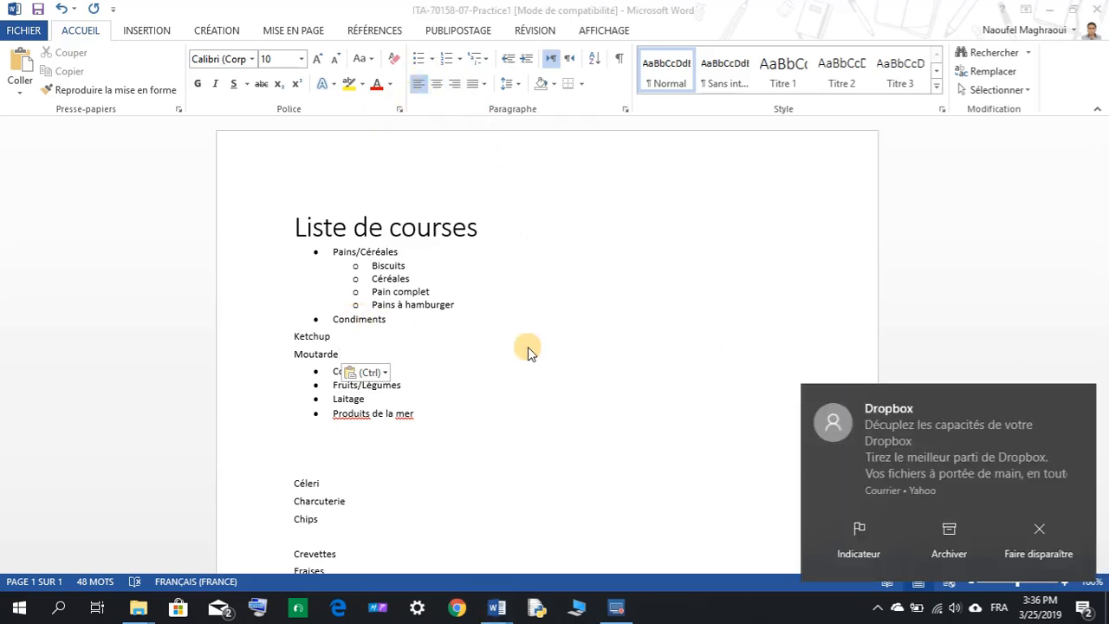
pyautogui.click(1078, 397)
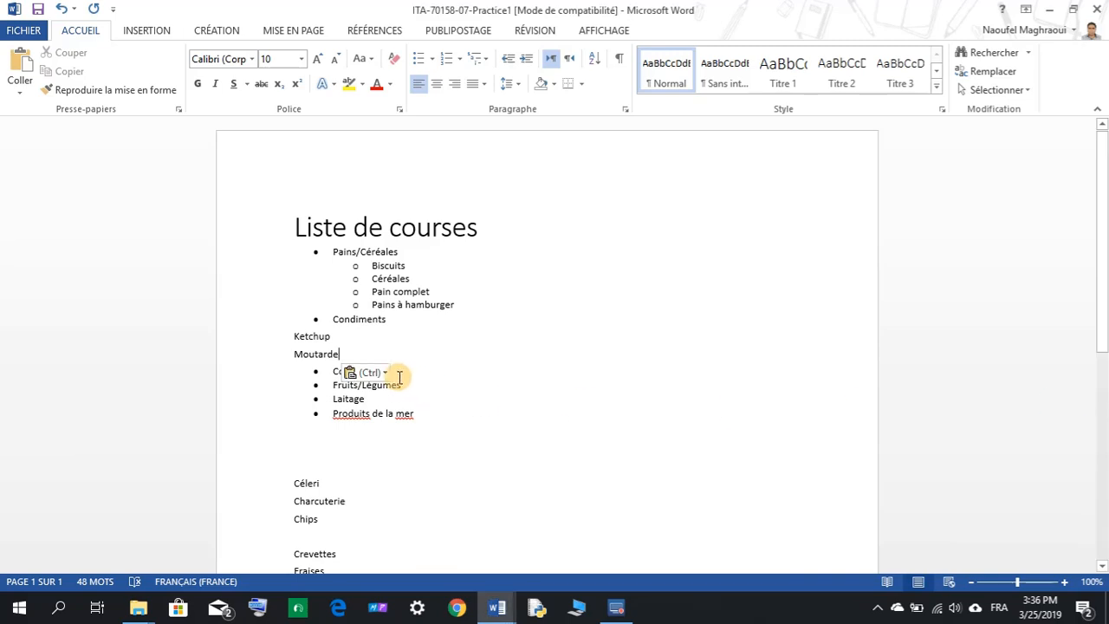
pyautogui.moveTo(337, 351); pyautogui.dragTo(297, 337)
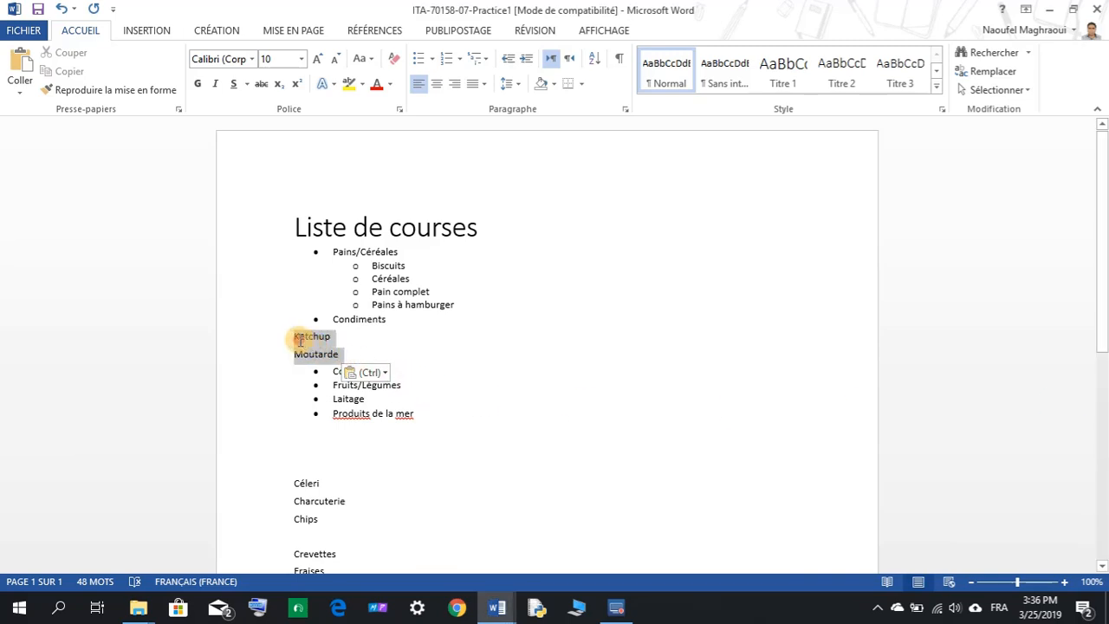
pyautogui.click(418, 58)
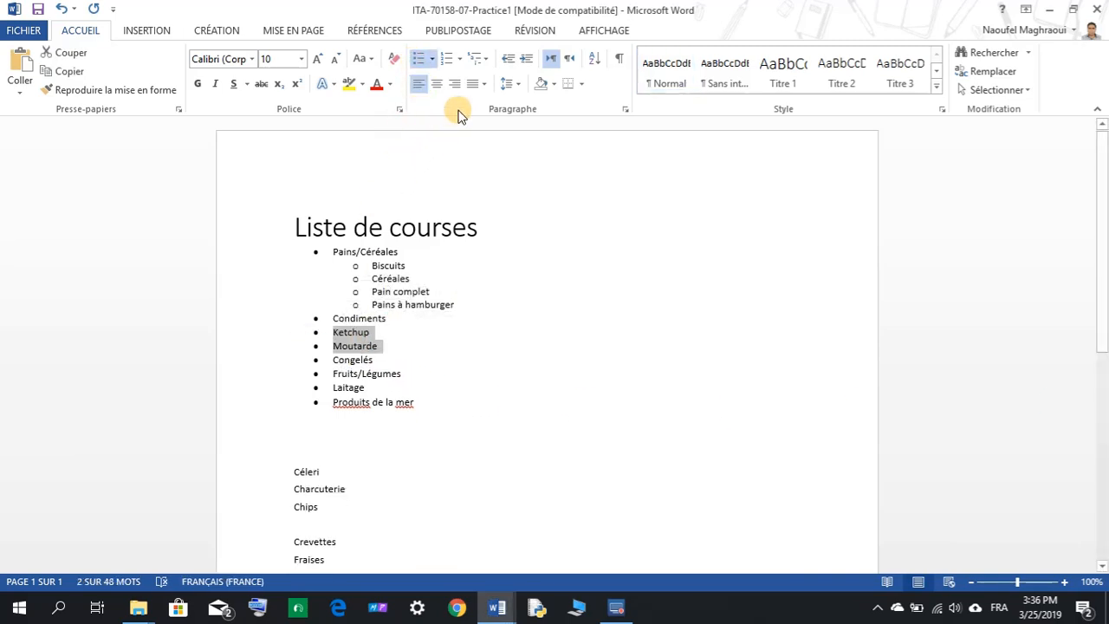
pyautogui.click(528, 60)
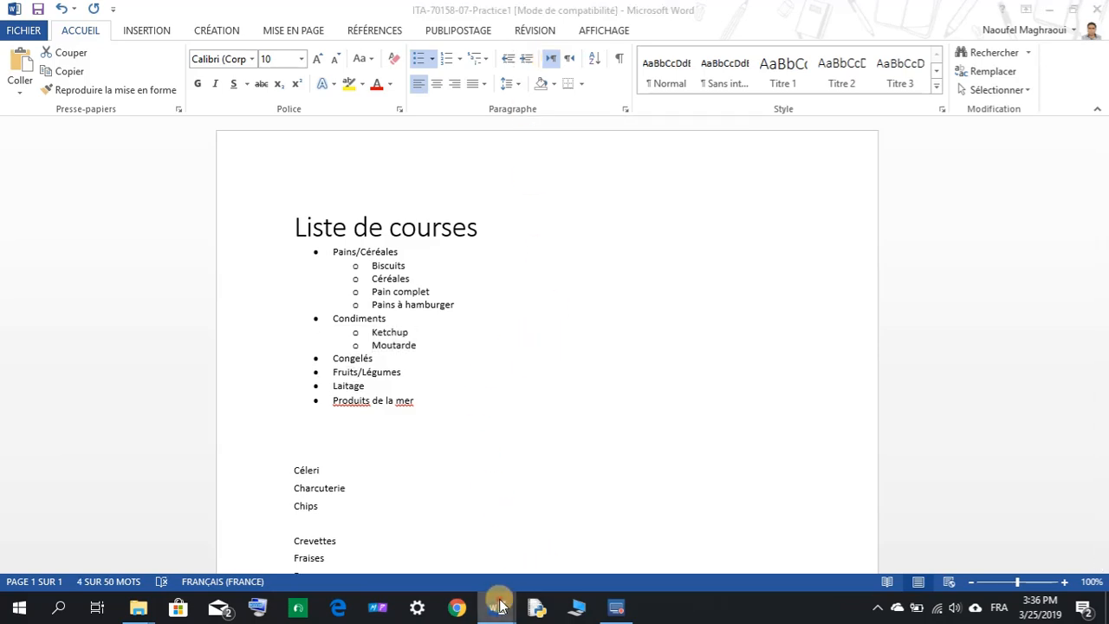
# Check the products under Laitage in My-07-Practice1, and cut Fromage and Lait from the unbulleted product list.
pyautogui.moveTo(496, 607)
pyautogui.moveTo(637, 534)
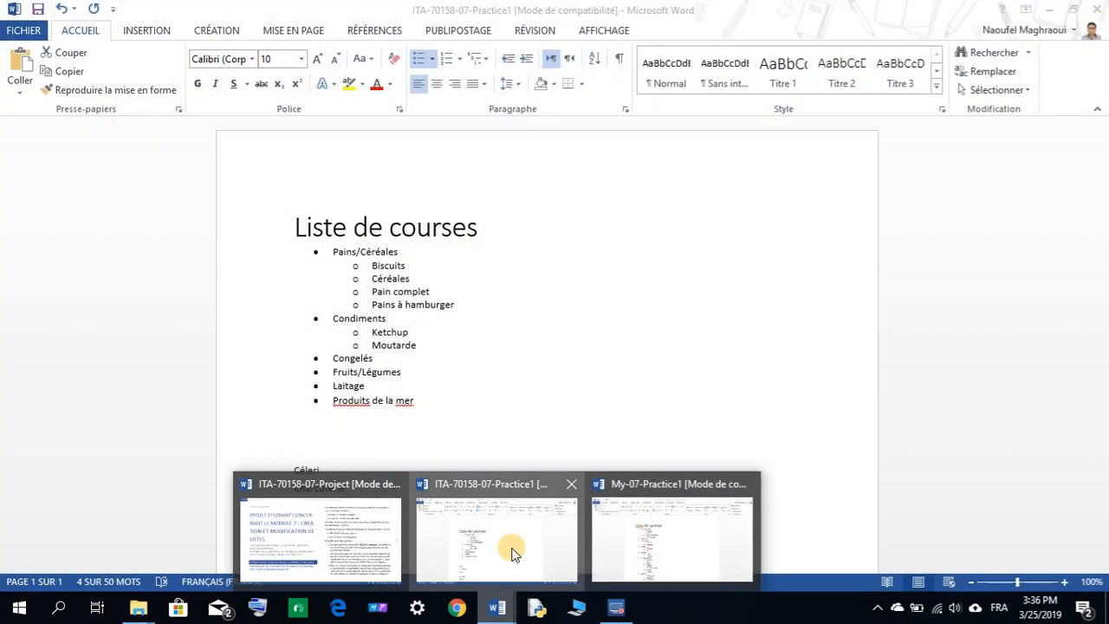
pyautogui.click(507, 547)
pyautogui.scroll(-5, 396, 472)
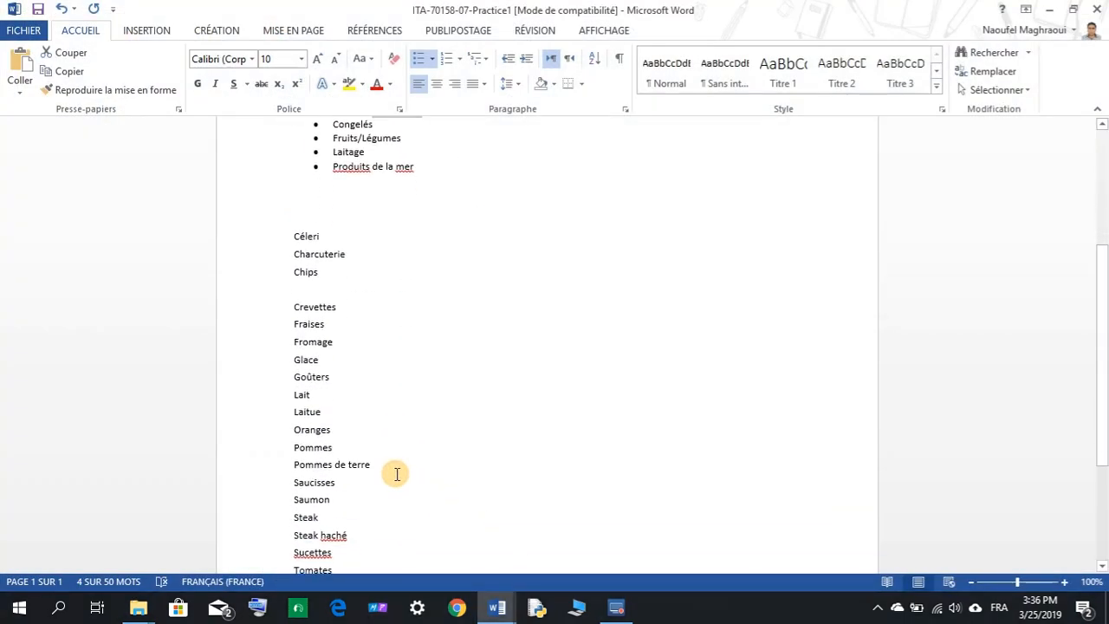
pyautogui.moveTo(296, 341); pyautogui.dragTo(335, 341)
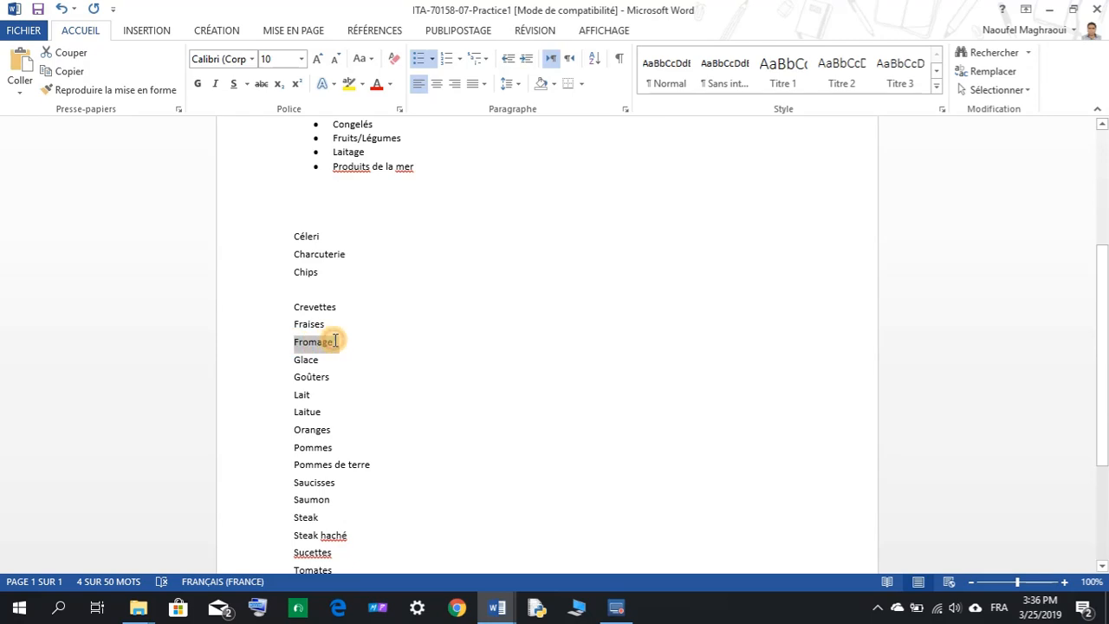
pyautogui.rightClick(313, 395)
pyautogui.rightClick(309, 345)
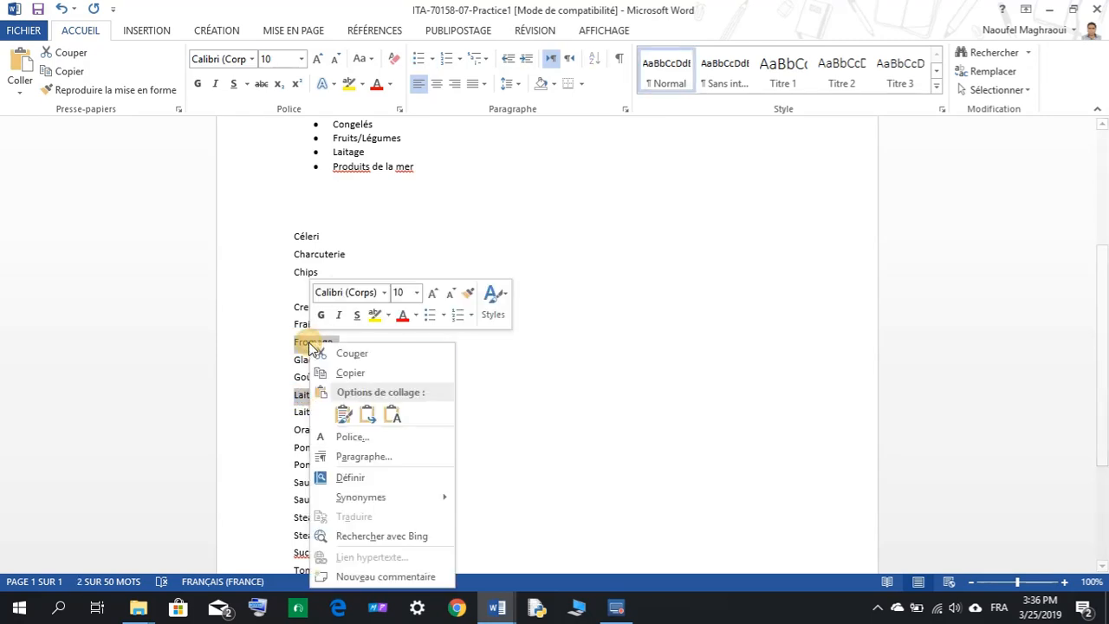
pyautogui.click(329, 352)
# Paste Fromage and Lait as text only on a new unbulleted line under Laitage.
pyautogui.scroll(3, 367, 299)
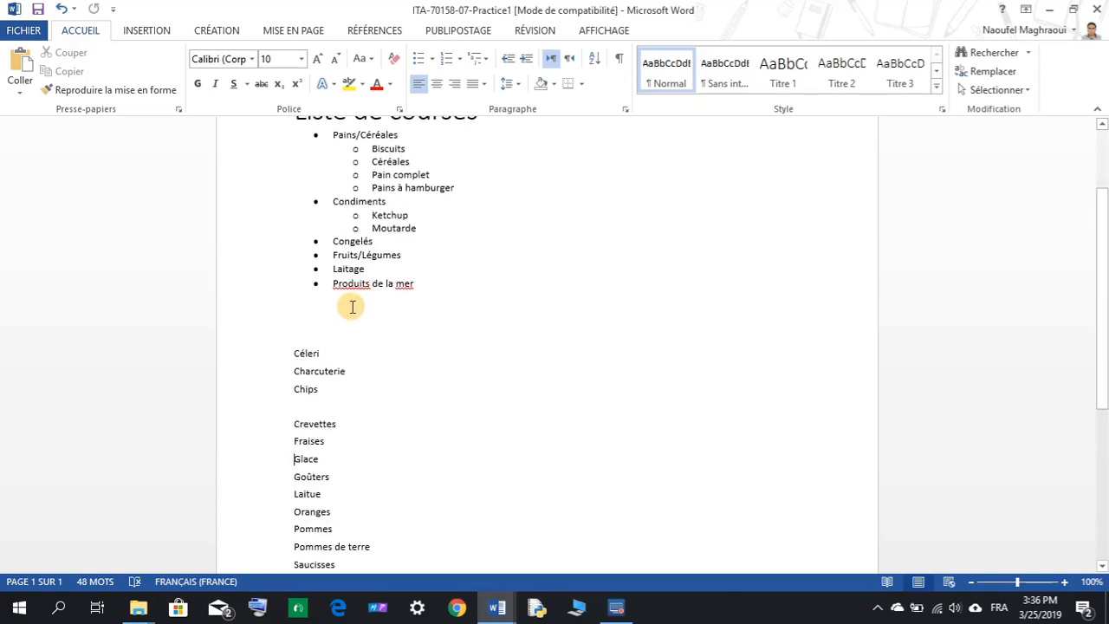
pyautogui.click(373, 268)
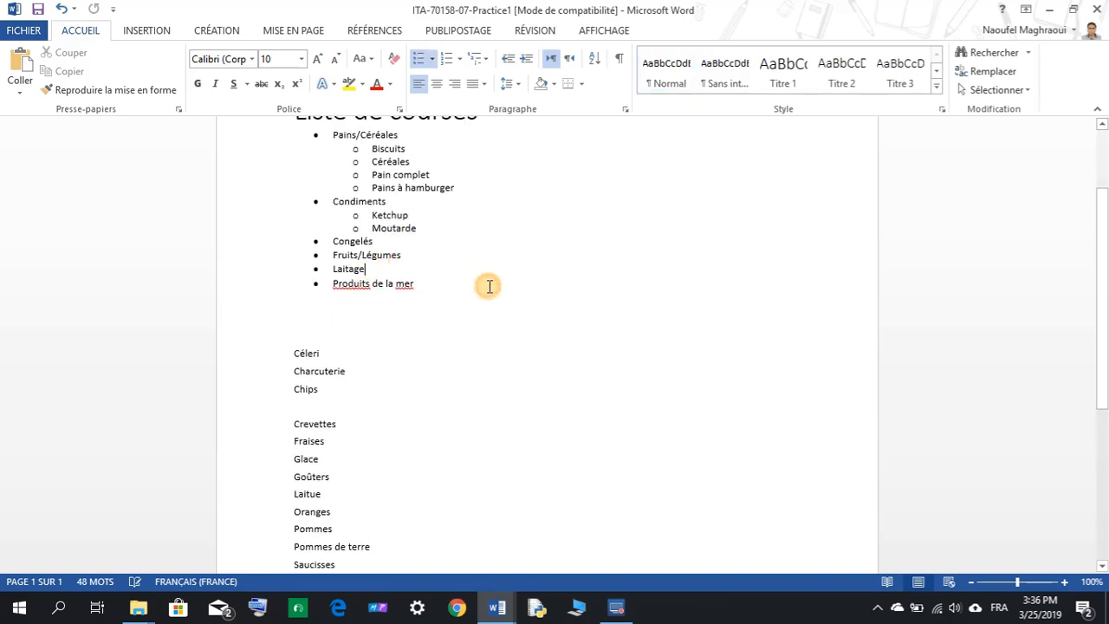
pyautogui.press('Return')
pyautogui.press('Return')
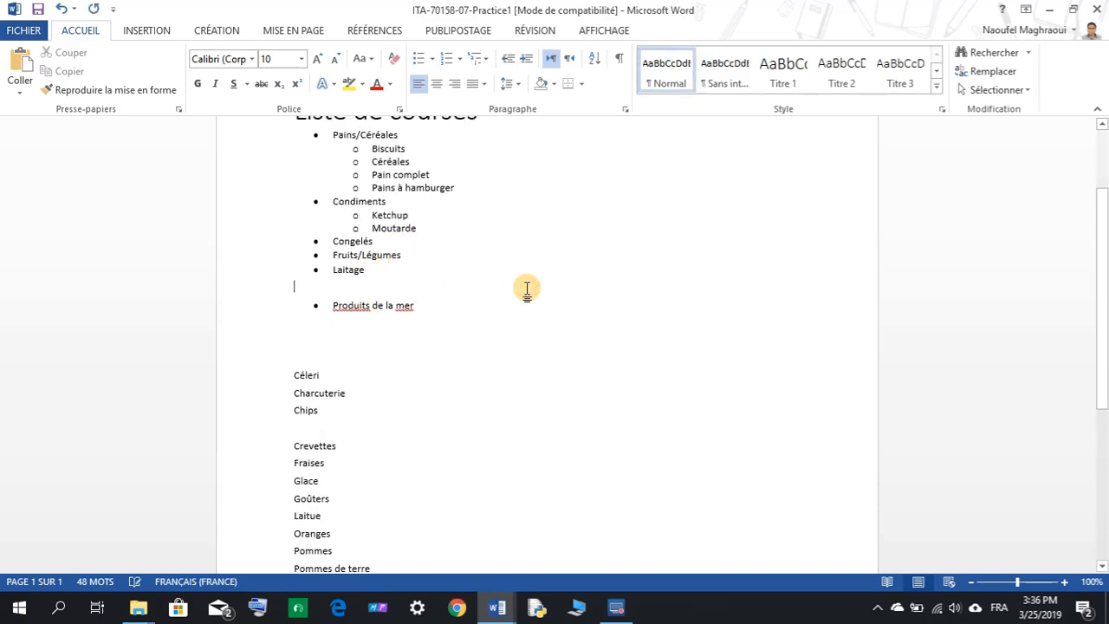
pyautogui.rightClick(349, 284)
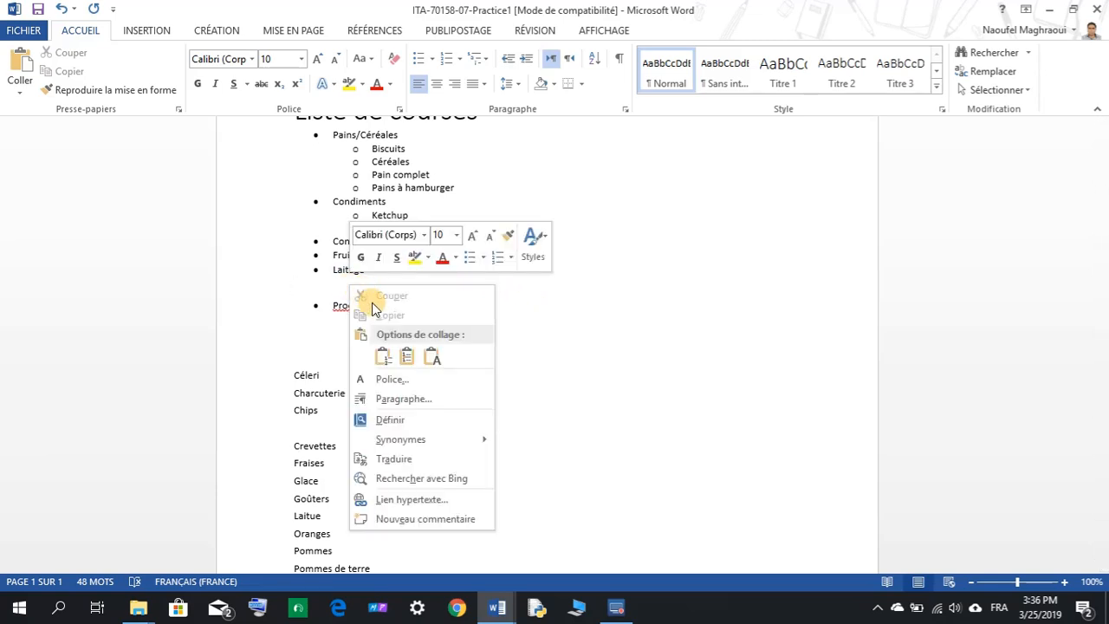
pyautogui.click(432, 357)
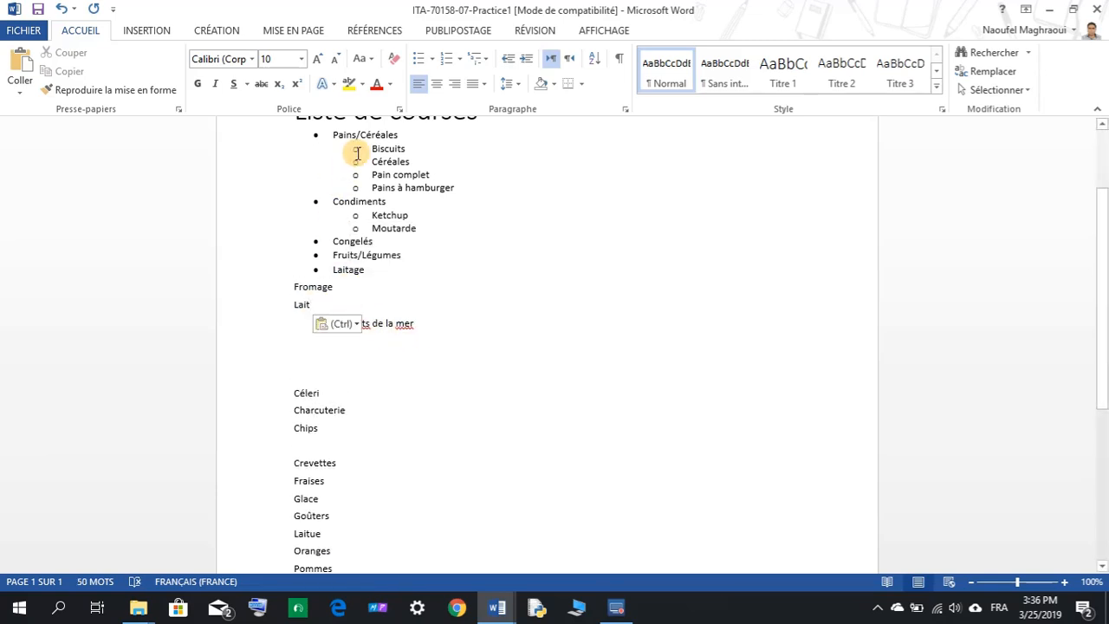
# Apply round bullets to both Fromage and Lait, and set them to the second list level with Modifier le niveau de liste.
pyautogui.click(420, 64)
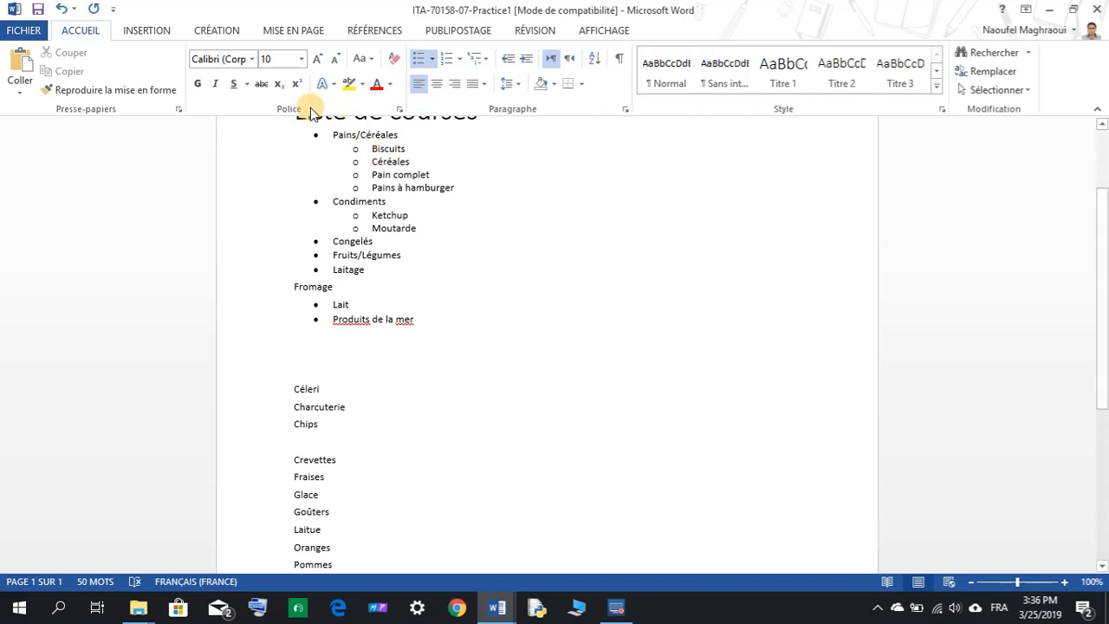
pyautogui.click(62, 9)
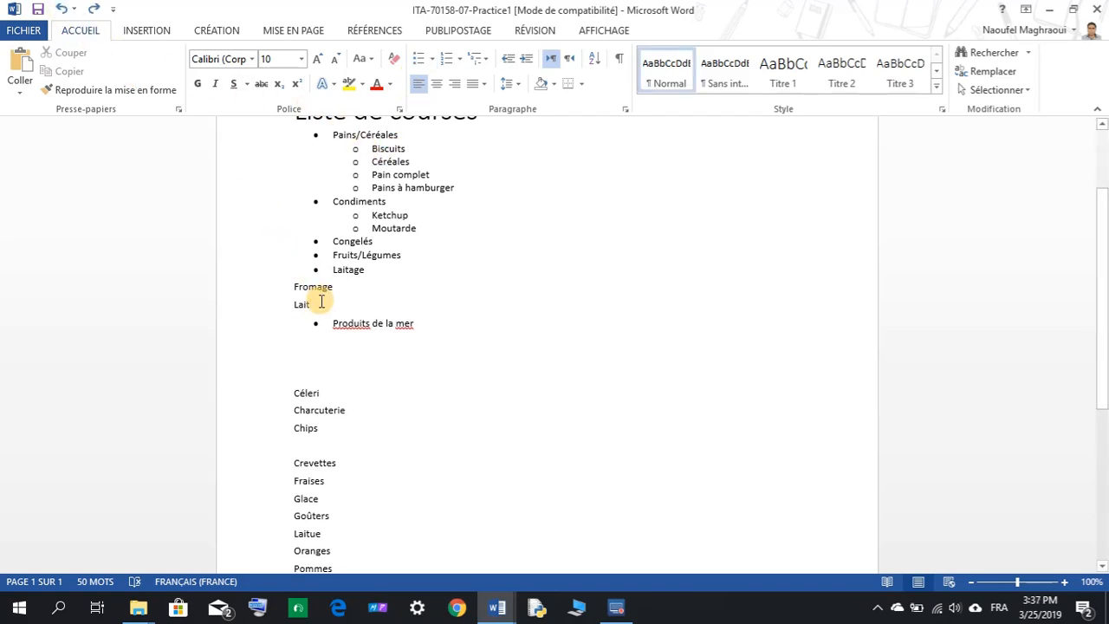
pyautogui.moveTo(321, 302); pyautogui.dragTo(301, 290)
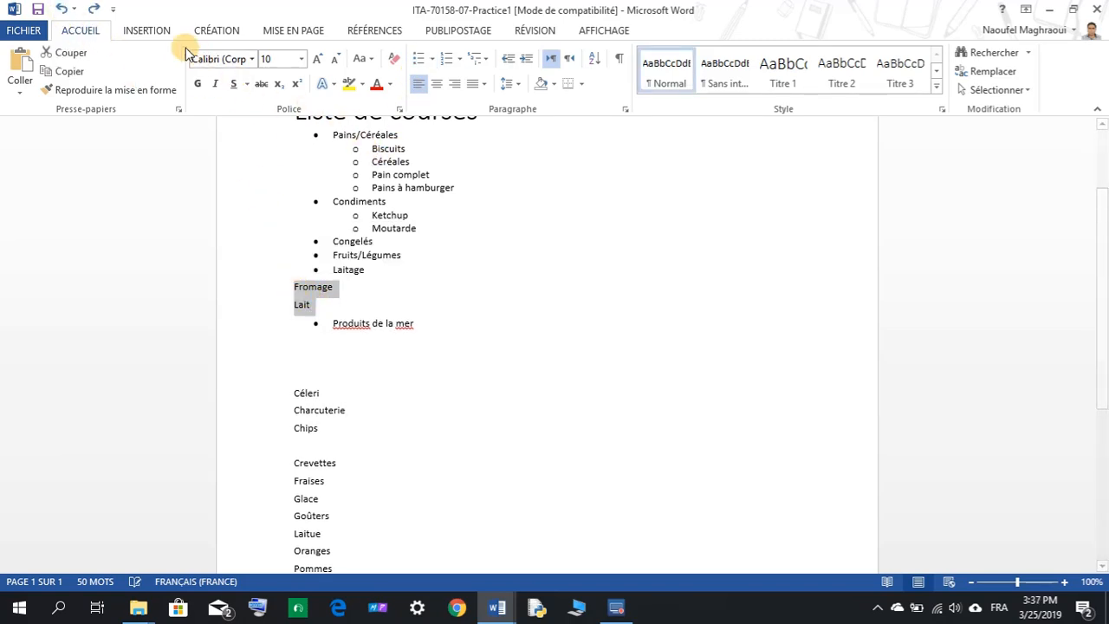
pyautogui.click(418, 59)
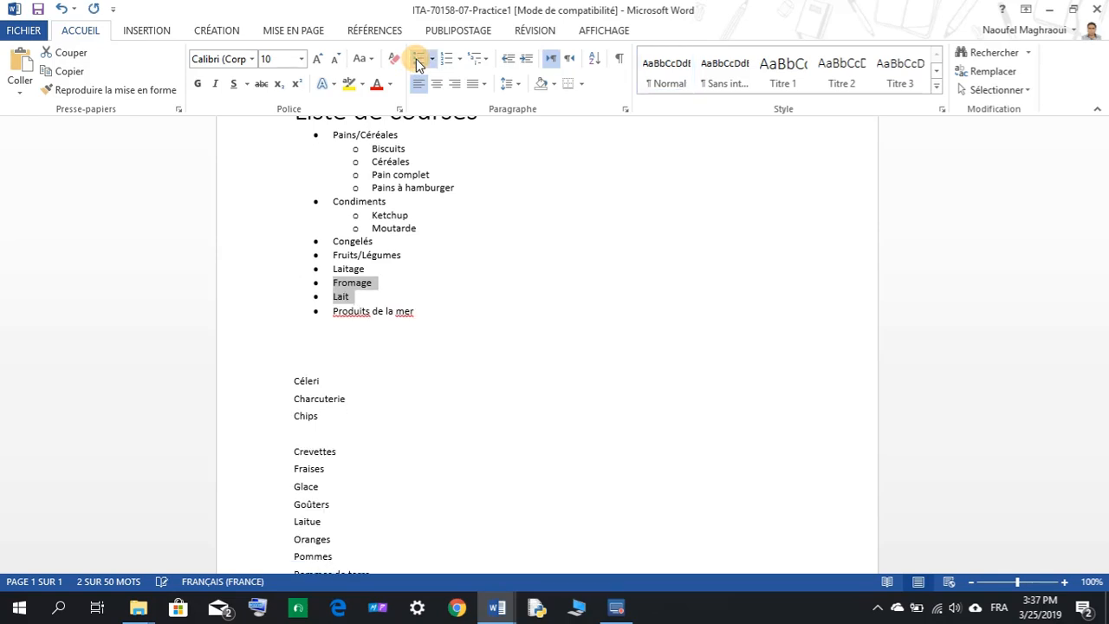
pyautogui.click(433, 60)
pyautogui.moveTo(594, 295)
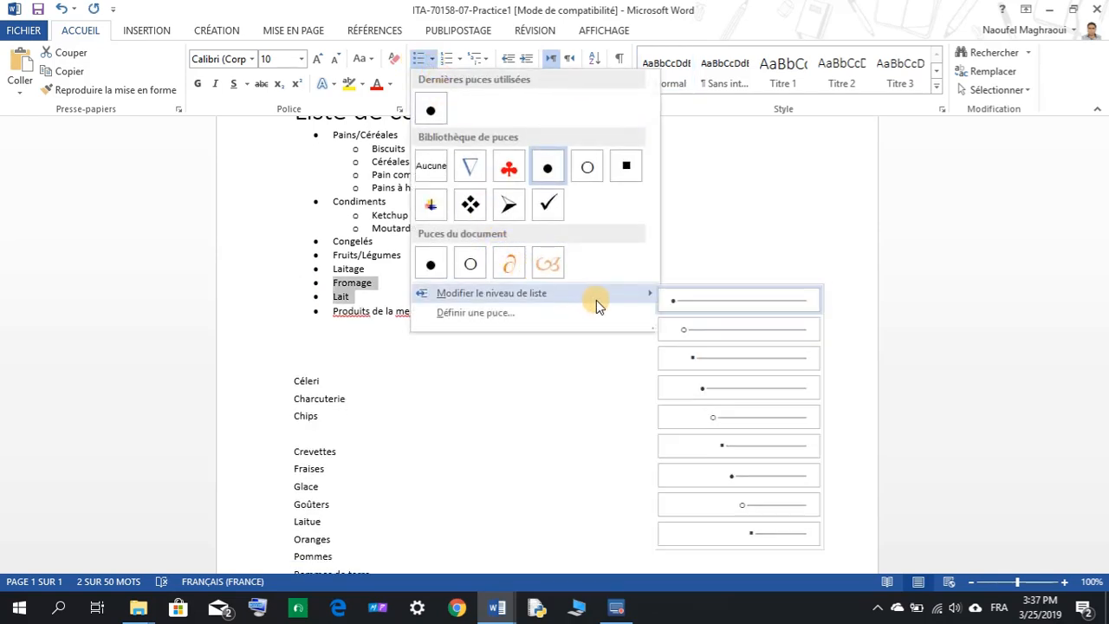
pyautogui.click(697, 329)
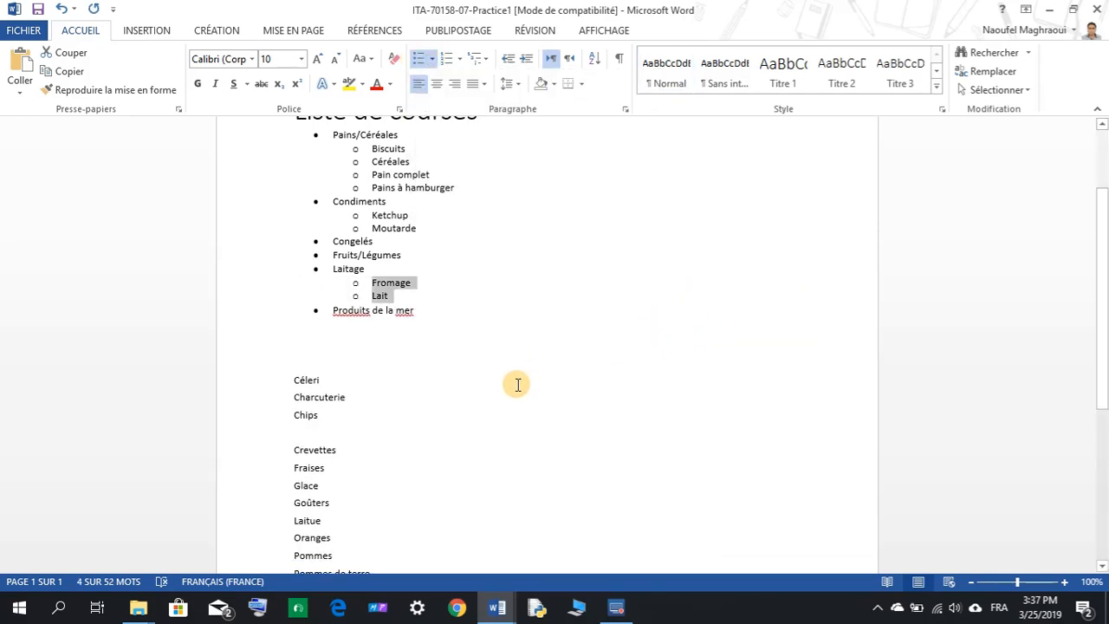
# Compare the remaining categories and products in My-07-Practice1 with the unbulleted product list in ITA-70158-07-Practice1.
pyautogui.moveTo(509, 602)
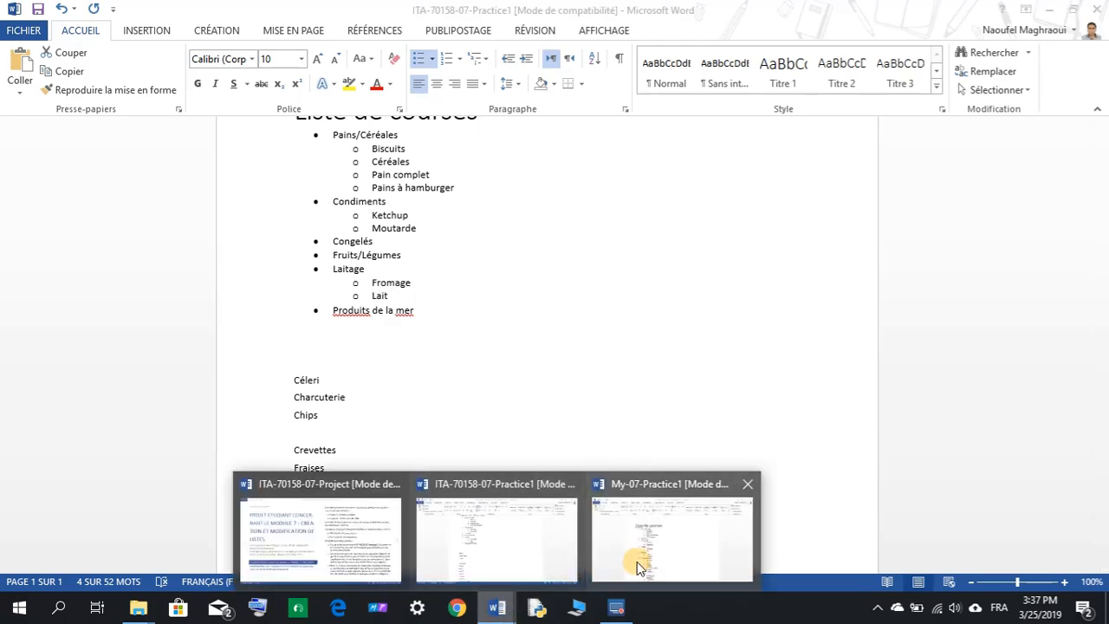
pyautogui.moveTo(641, 558)
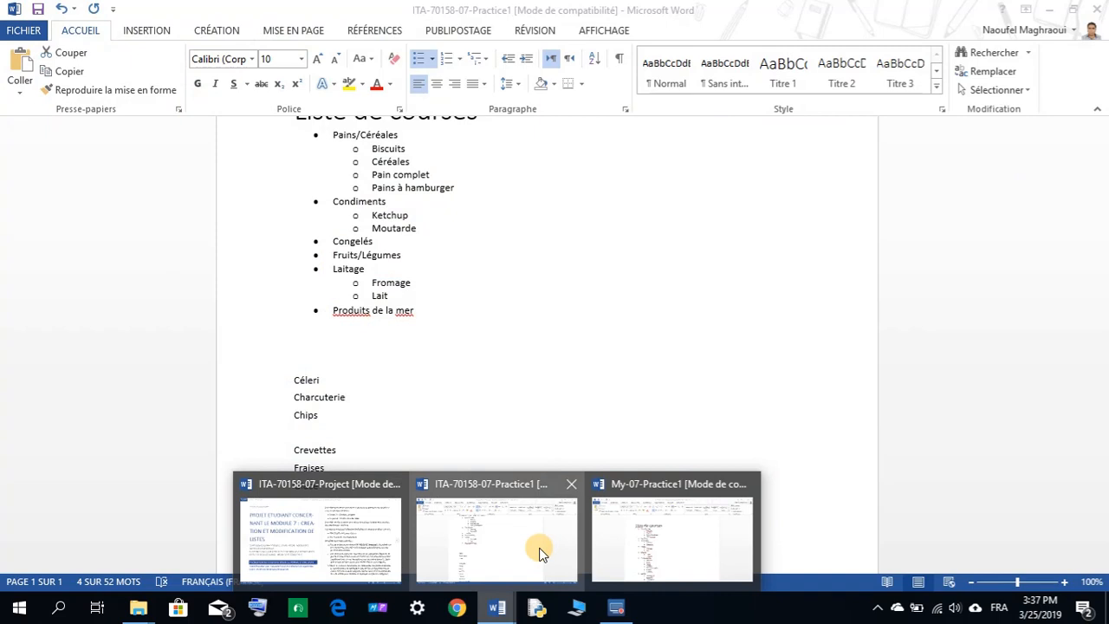
pyautogui.click(537, 549)
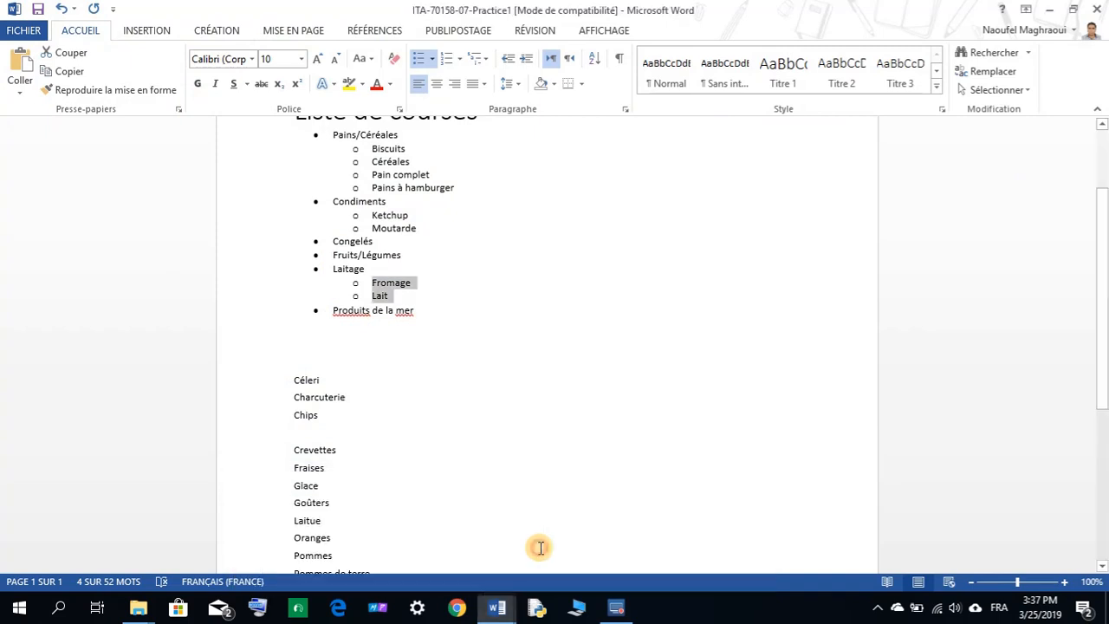
pyautogui.scroll(-4, 364, 403)
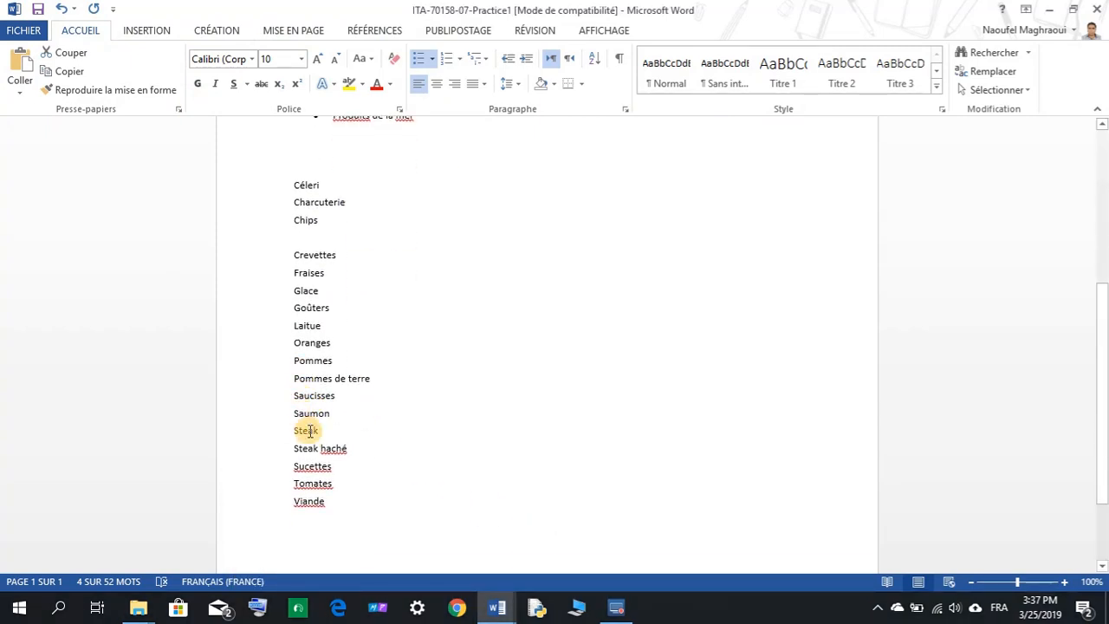
pyautogui.scroll(3, 368, 418)
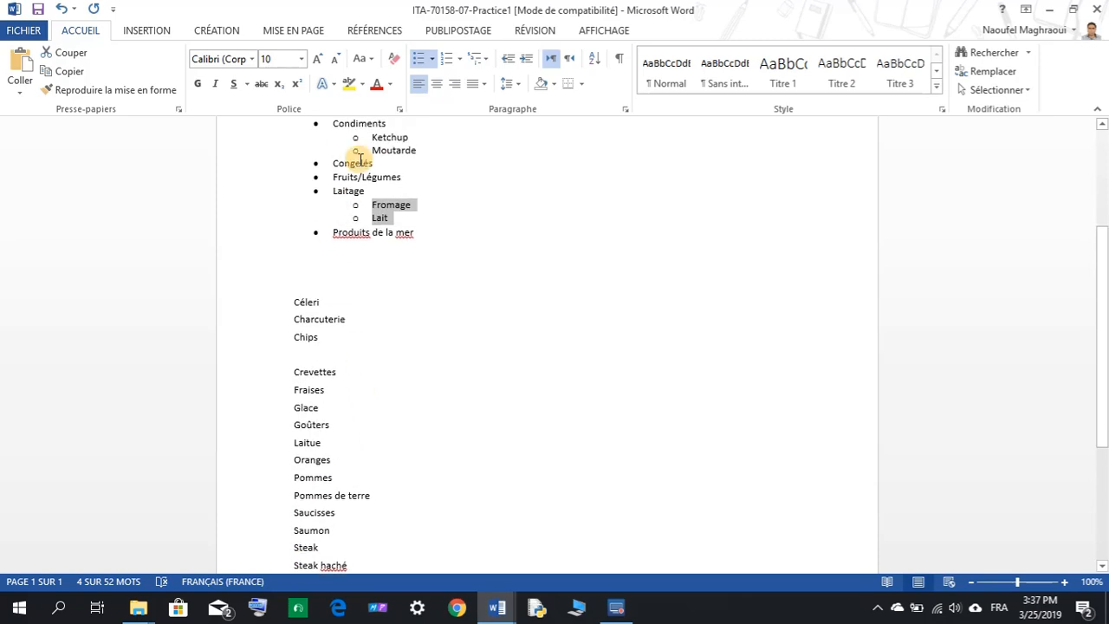
pyautogui.moveTo(490, 608)
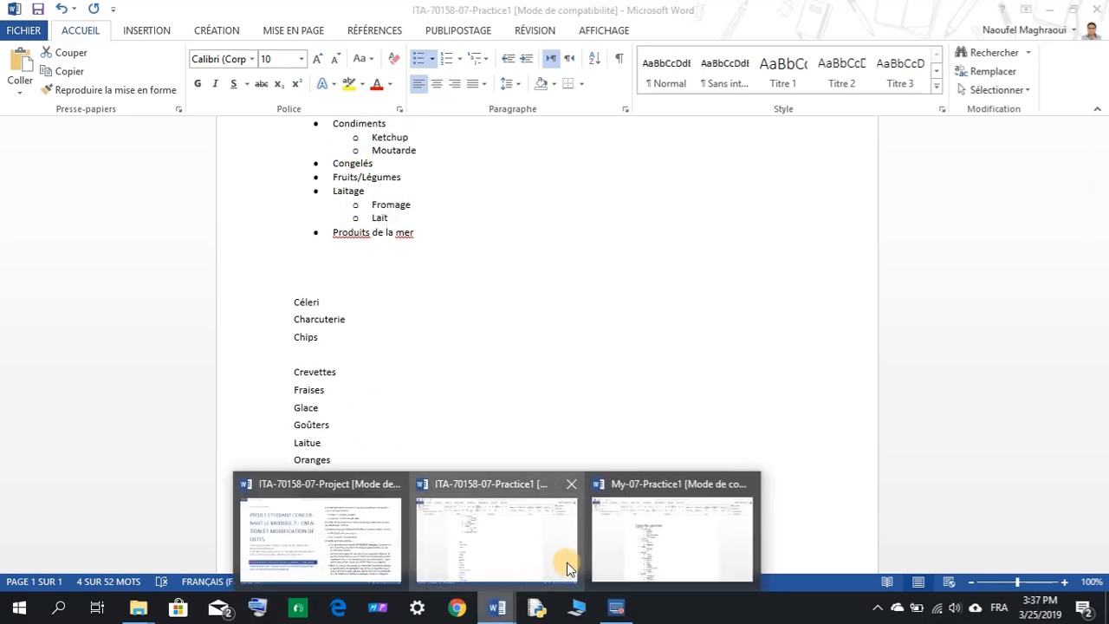
pyautogui.moveTo(642, 537)
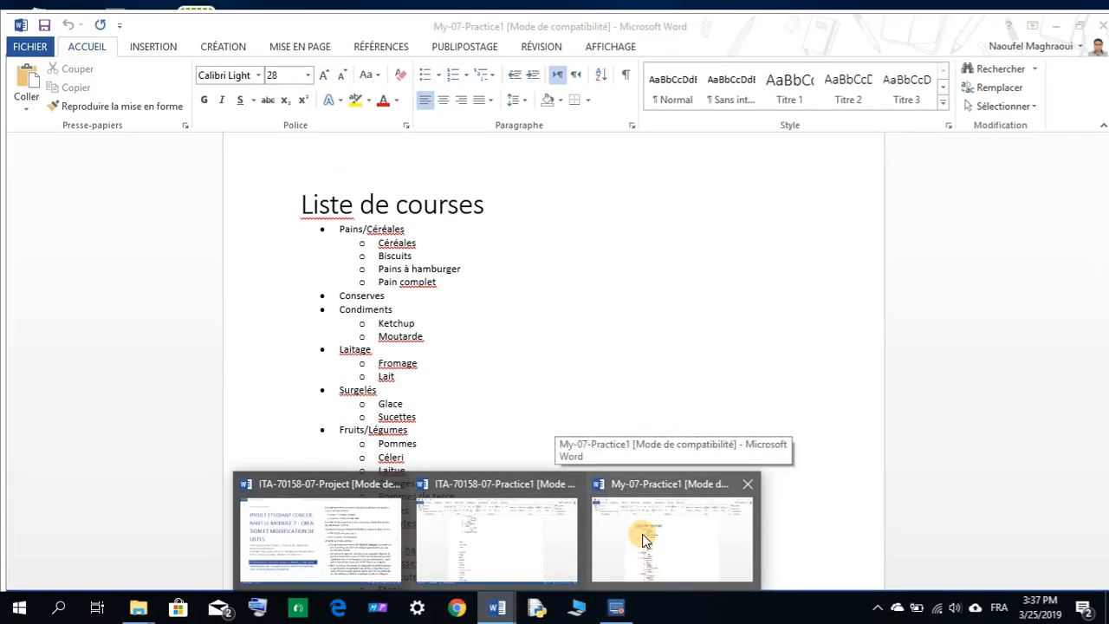
pyautogui.click(545, 537)
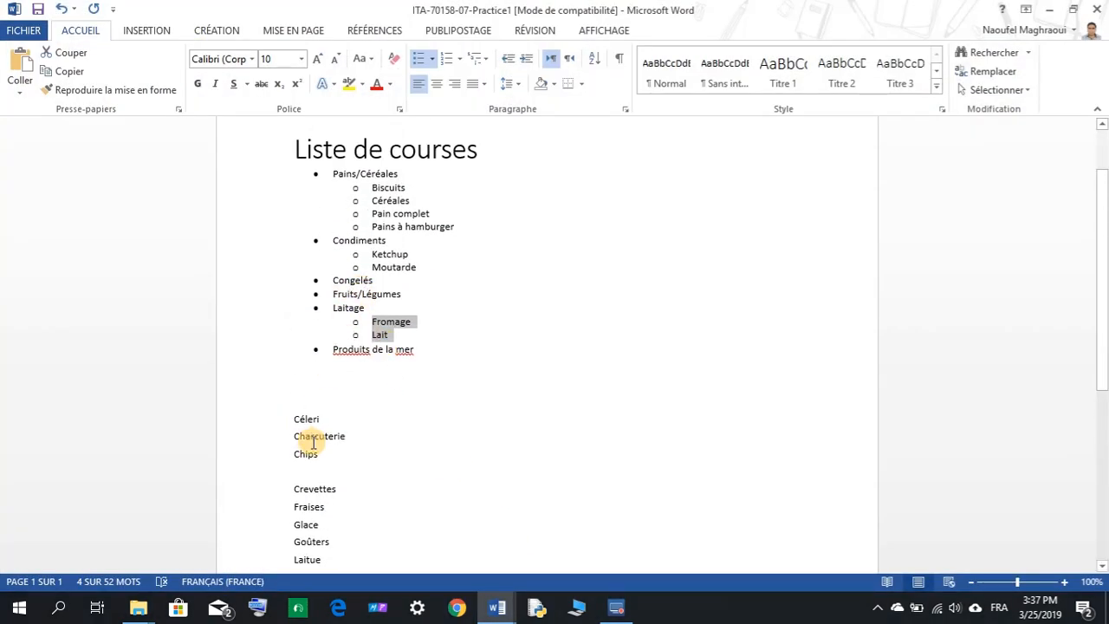
# Cut Glace and Sucettes together from the unbulleted product list in ITA-70158-07-Practice1.
pyautogui.scroll(-4, 314, 444)
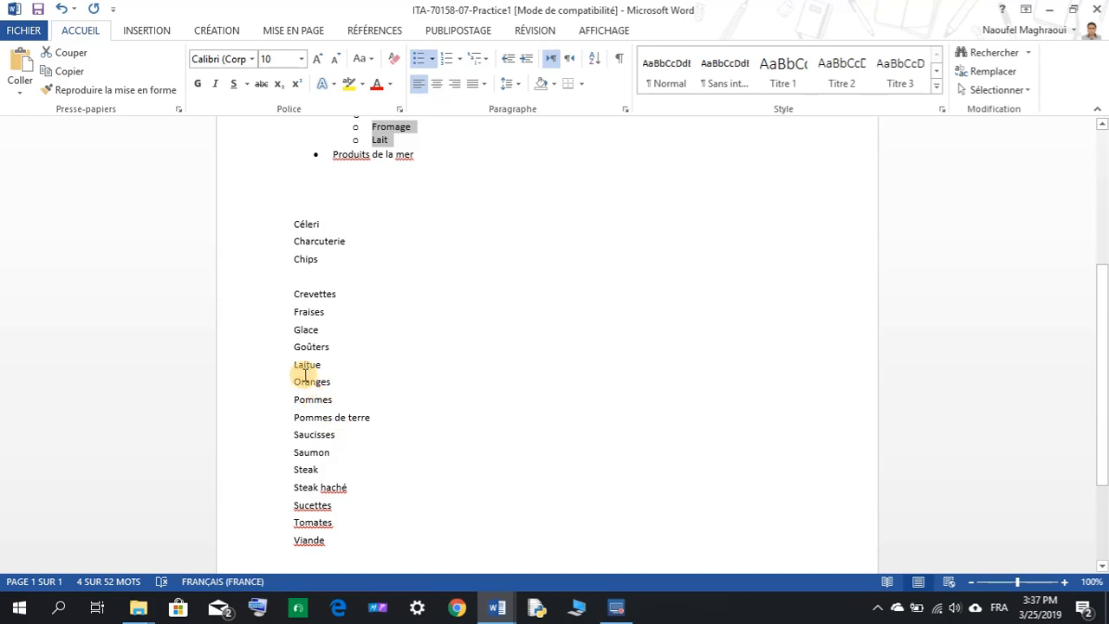
pyautogui.moveTo(292, 332); pyautogui.dragTo(317, 330)
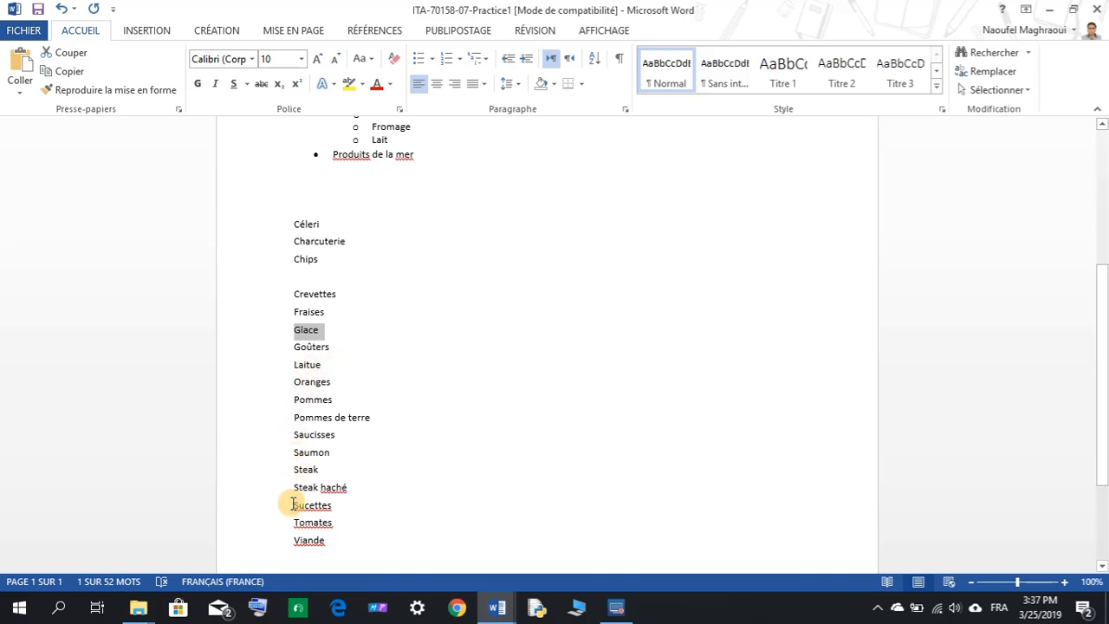
pyautogui.moveTo(292, 505); pyautogui.dragTo(332, 504)
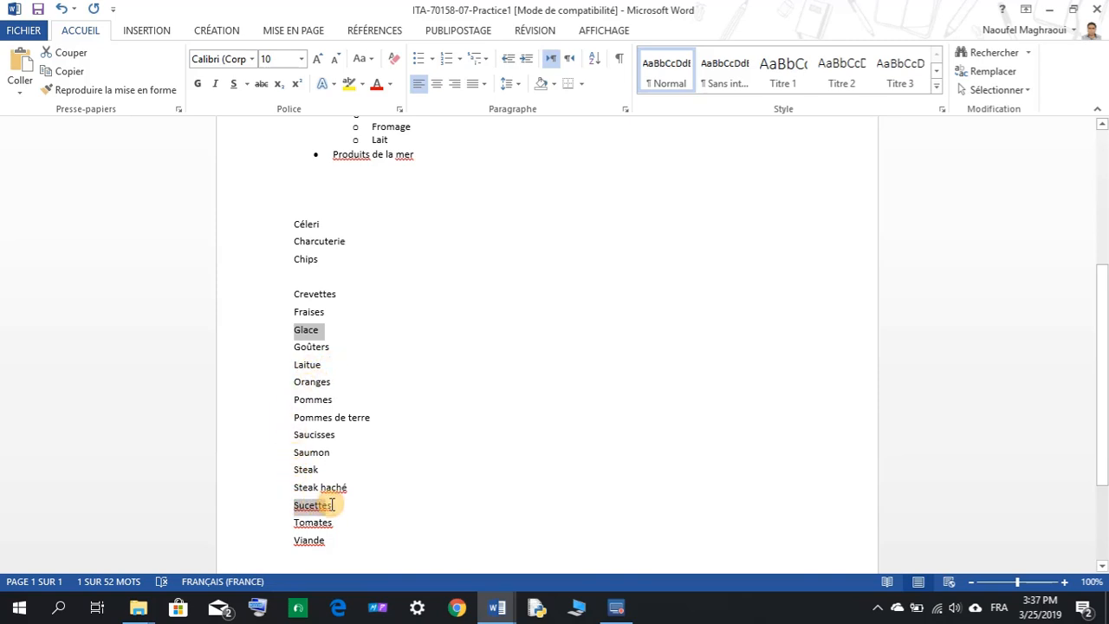
pyautogui.rightClick(313, 331)
pyautogui.click(357, 345)
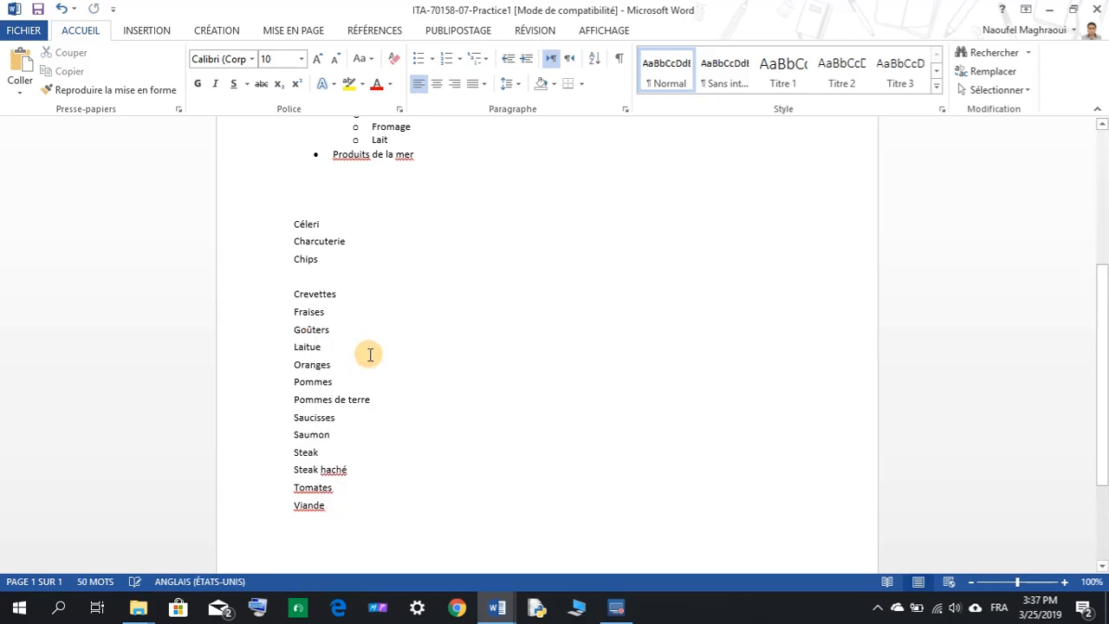
# Paste Glace and Sucettes as text only on a new unbulleted line under Congelés.
pyautogui.scroll(3, 367, 351)
pyautogui.click(436, 246)
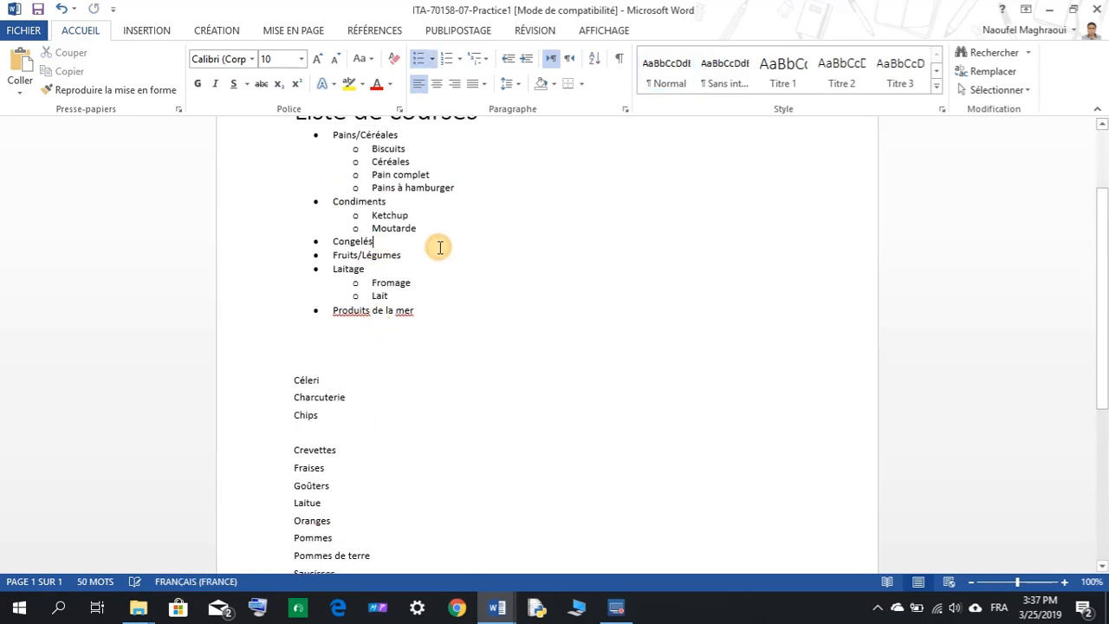
pyautogui.press('Return')
pyautogui.press('Return')
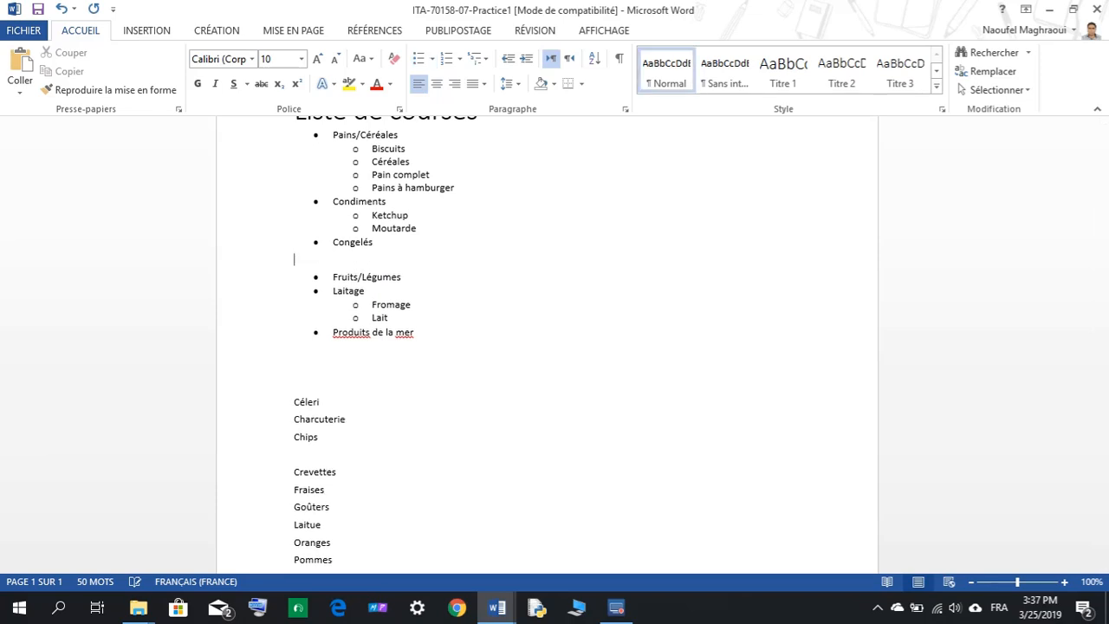
pyautogui.rightClick(315, 255)
pyautogui.click(395, 323)
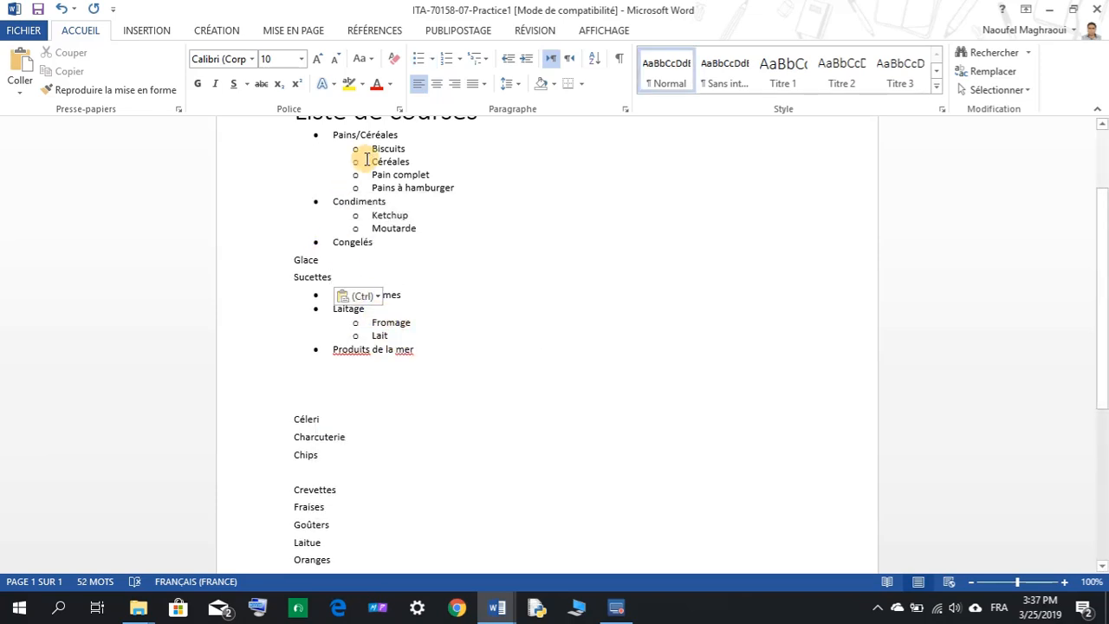
# Apply round bullets to Glace and Sucettes, and set them to the second list level with Modifier le niveau de liste.
pyautogui.moveTo(332, 277); pyautogui.dragTo(295, 259)
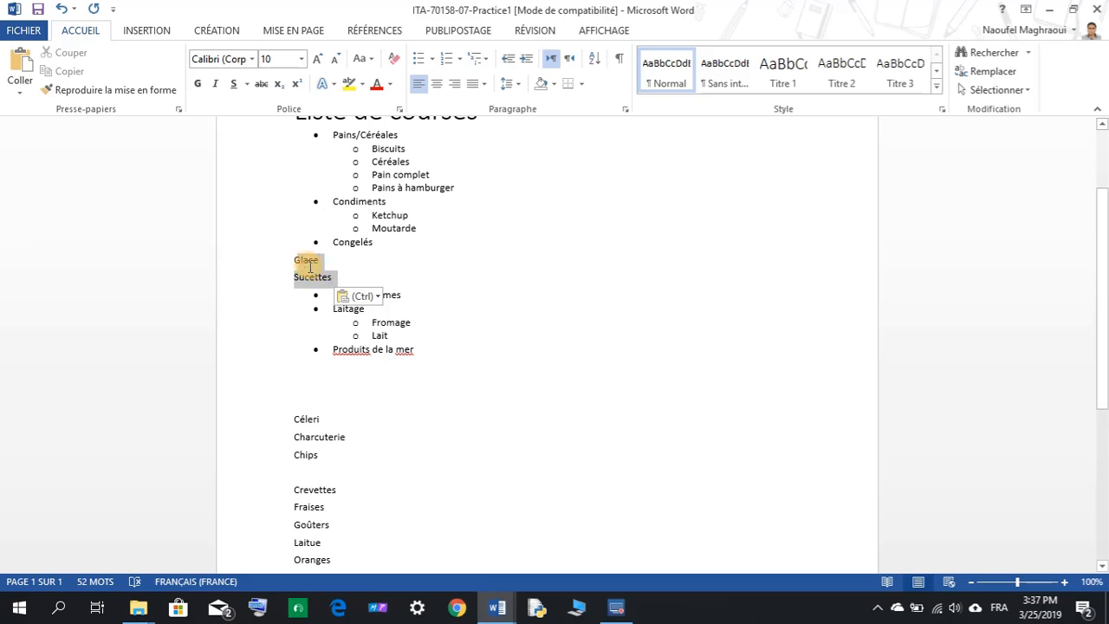
pyautogui.click(419, 61)
pyautogui.click(428, 60)
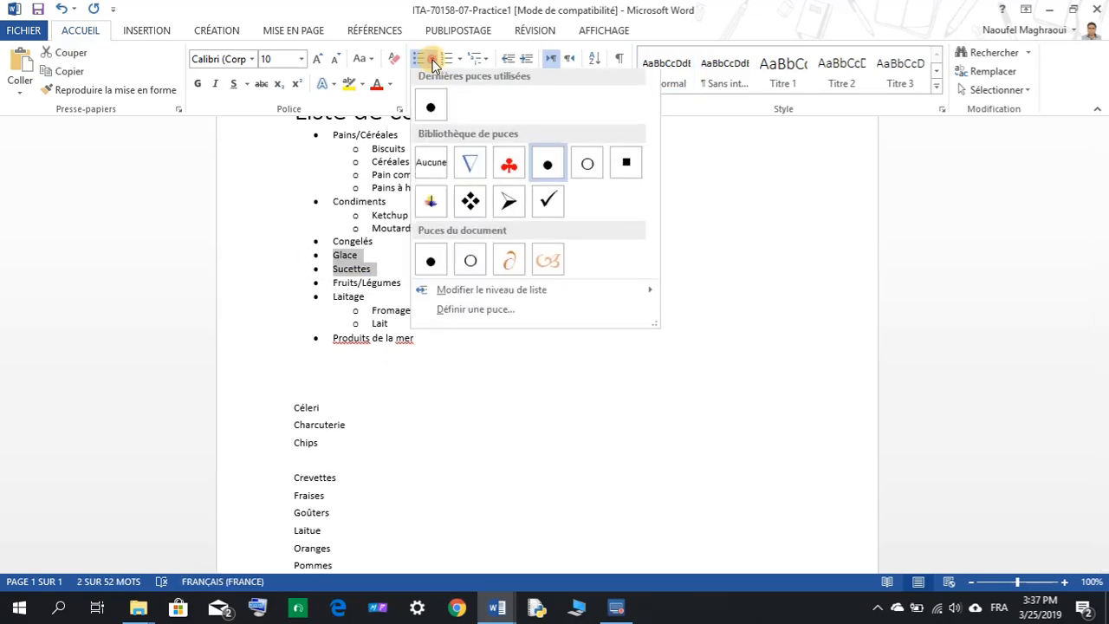
pyautogui.moveTo(619, 295)
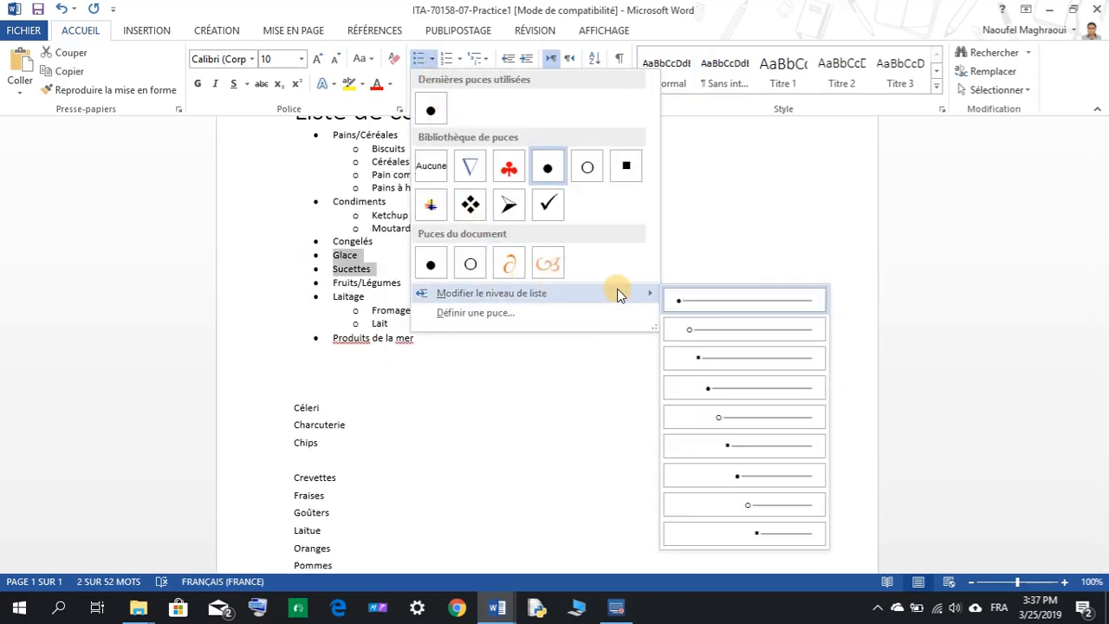
pyautogui.click(707, 328)
# Check which products belong under Fruits/Légumes in My-07-Practice1, and return to ITA-70158-07-Practice1.
pyautogui.moveTo(512, 604)
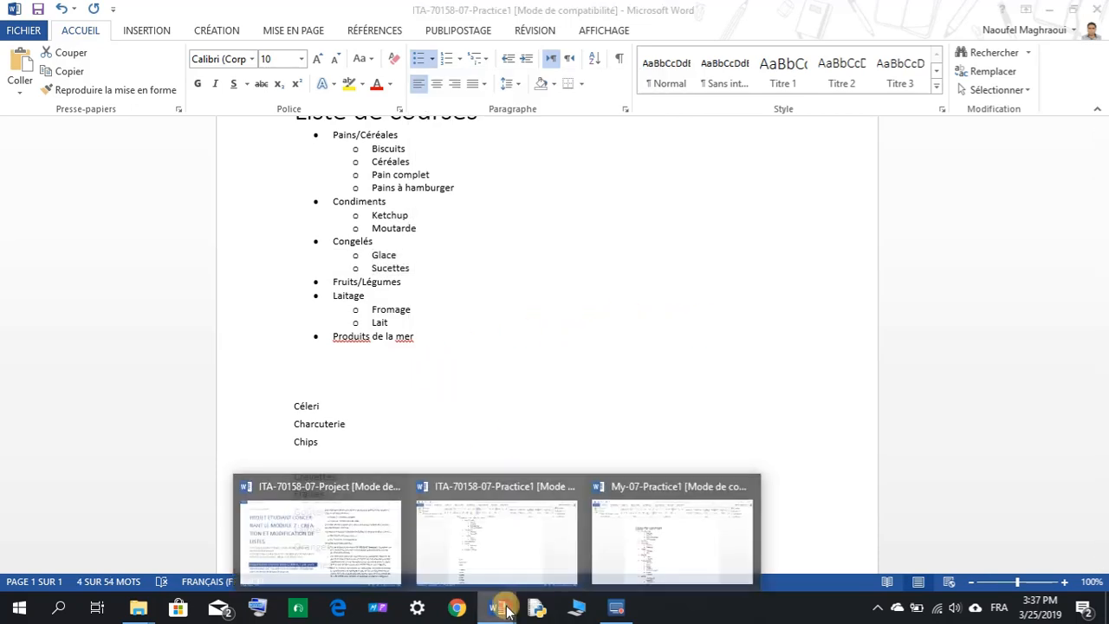
pyautogui.moveTo(633, 544)
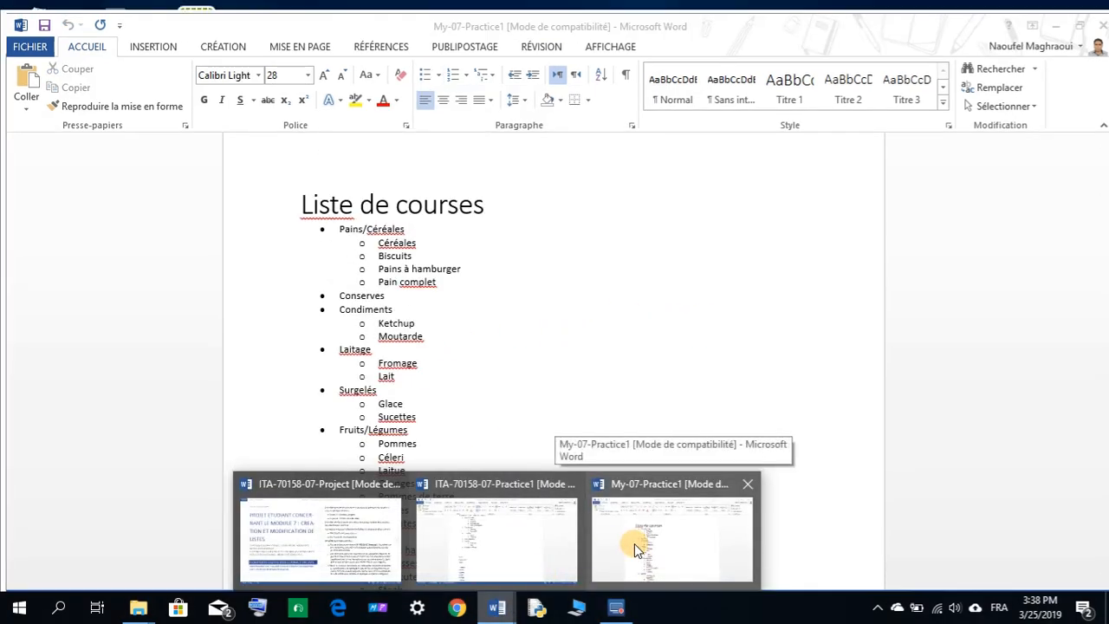
pyautogui.click(634, 543)
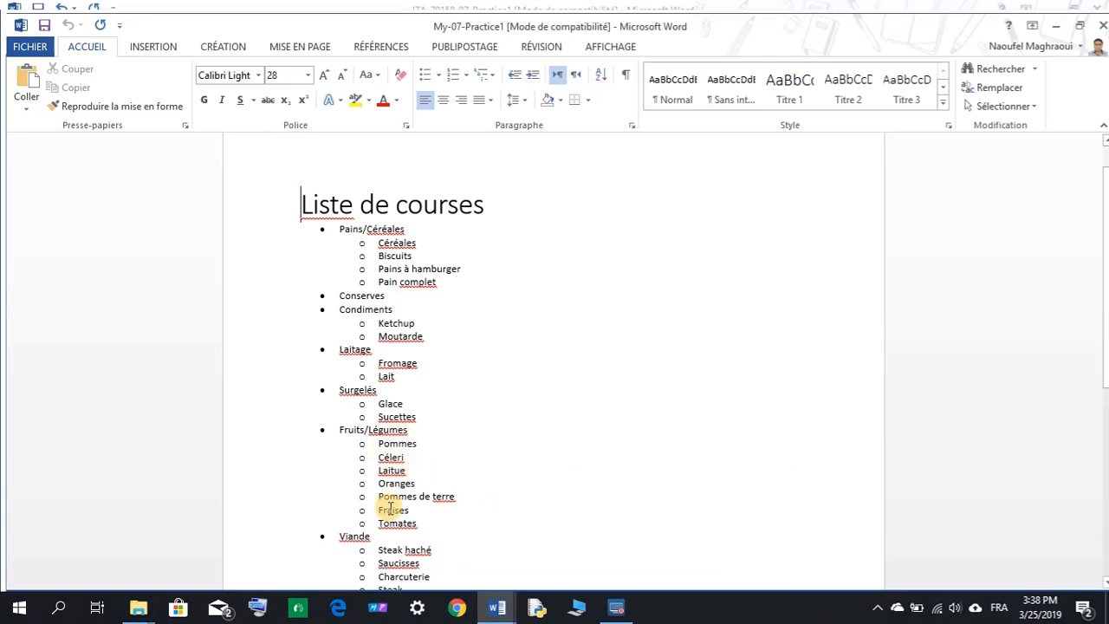
pyautogui.moveTo(495, 606)
pyautogui.click(483, 563)
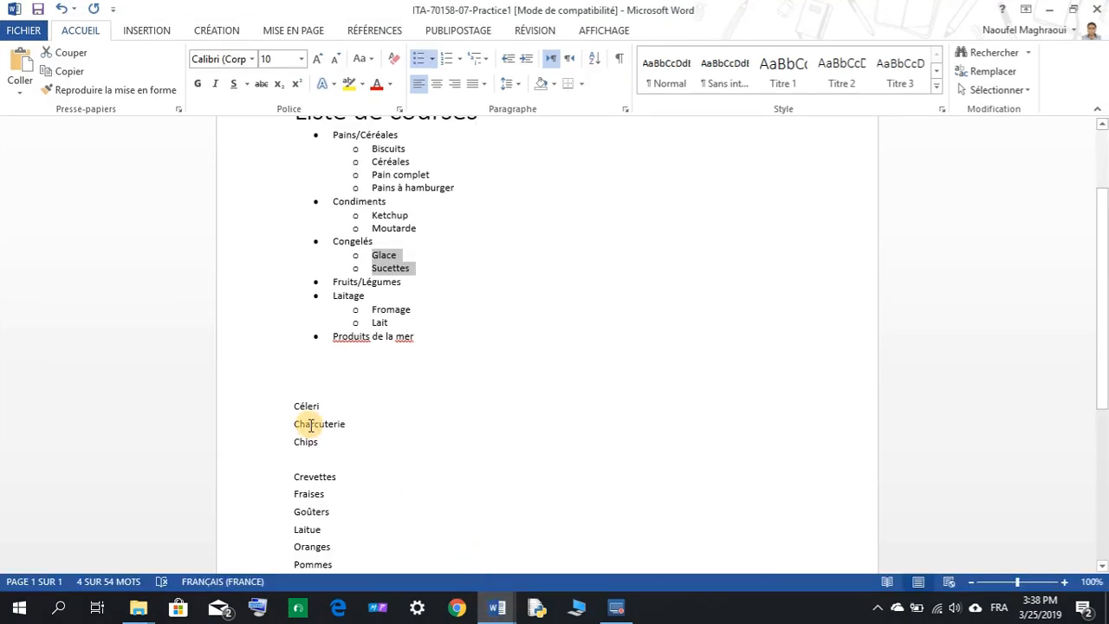
# Cut Céleri, Fraises, Laitue, Oranges, Pommes, Pommes de terre and Tomates from the unbulleted list, rechecking the selection against My-07-Practice1.
pyautogui.scroll(-4, 324, 425)
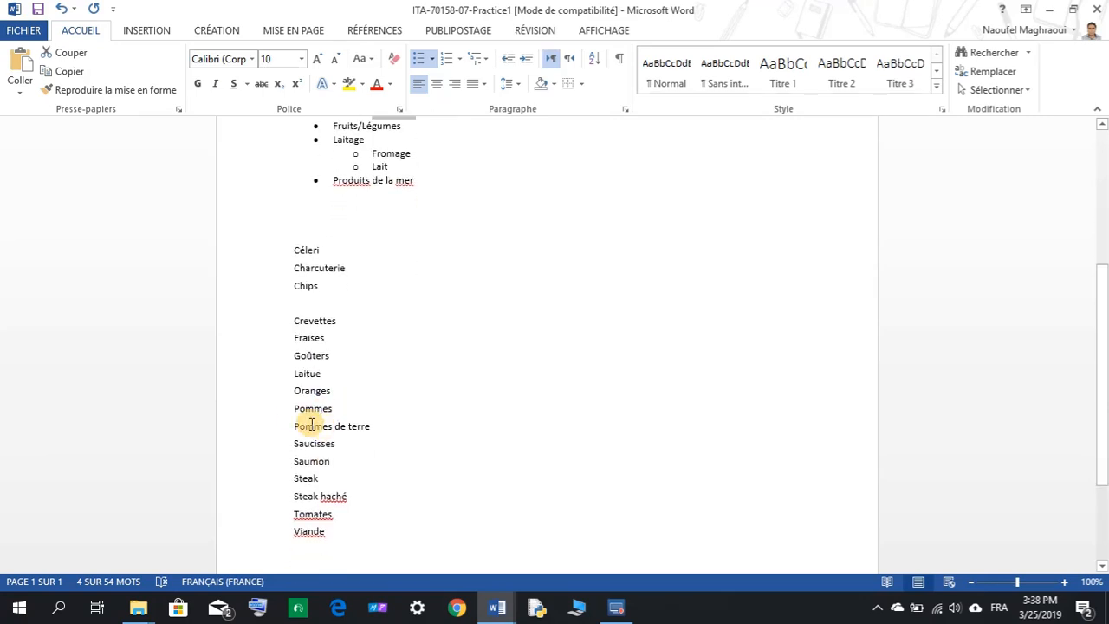
pyautogui.moveTo(292, 412); pyautogui.dragTo(331, 414)
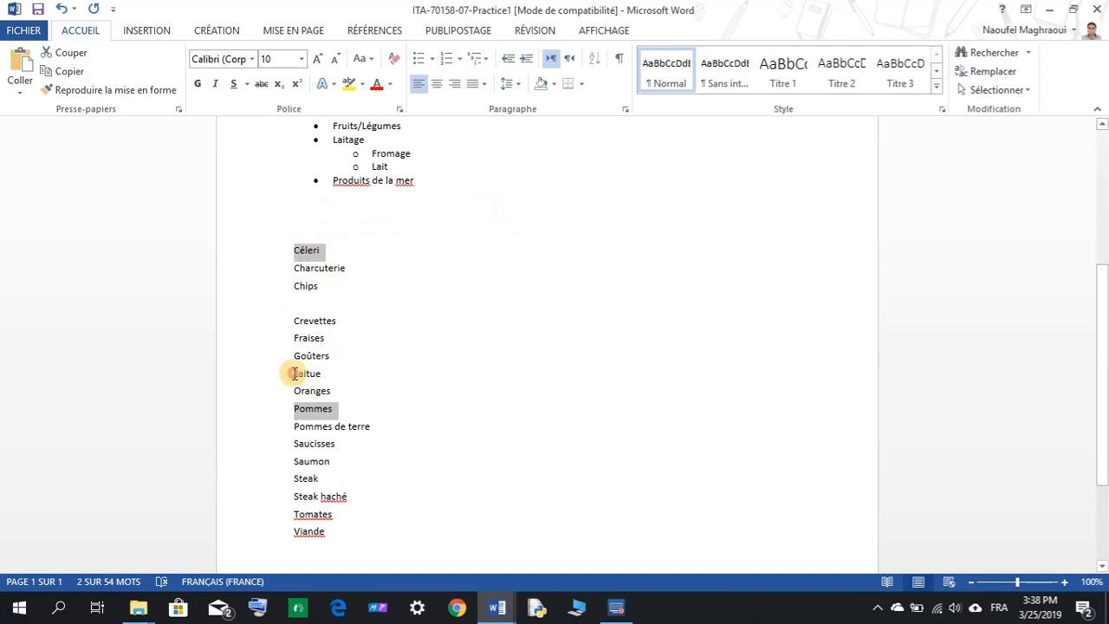
pyautogui.moveTo(294, 373); pyautogui.dragTo(330, 391)
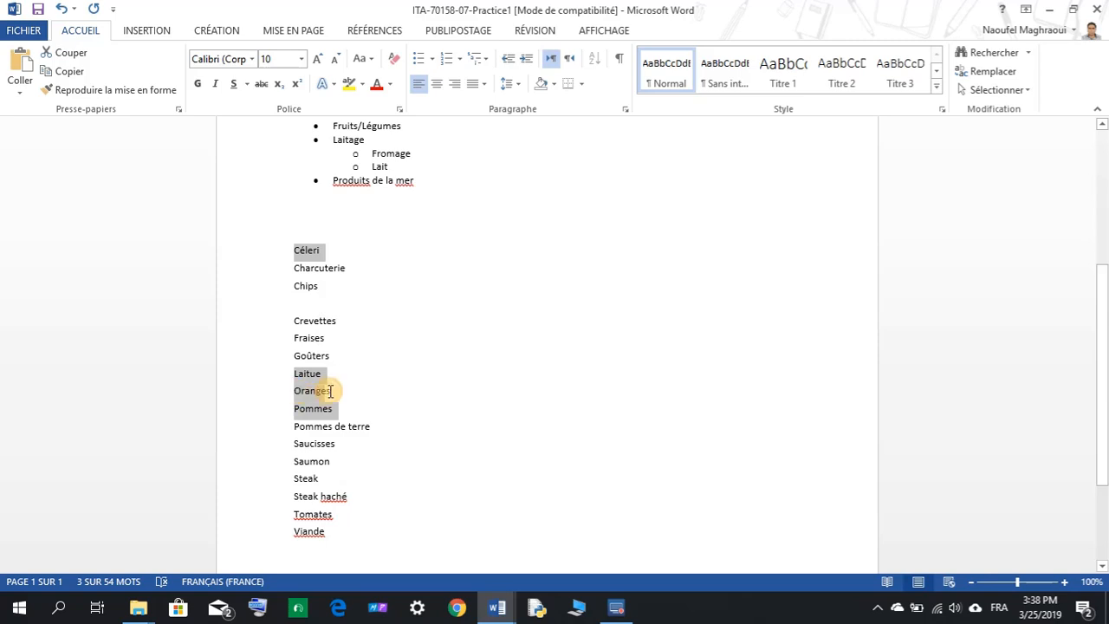
pyautogui.click(495, 606)
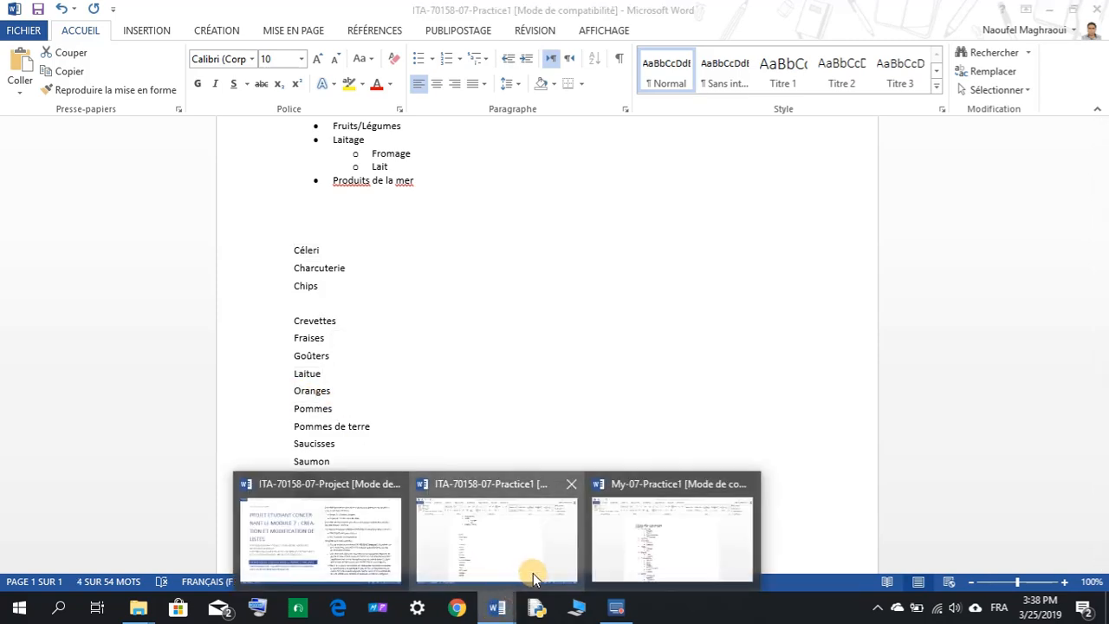
pyautogui.click(621, 554)
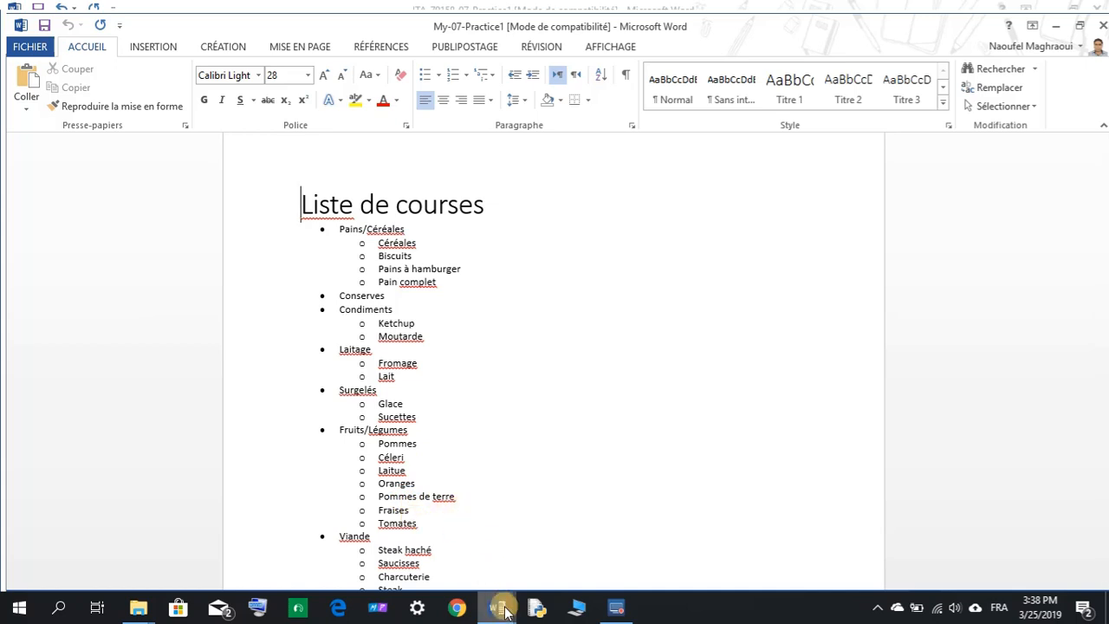
pyautogui.moveTo(505, 611)
pyautogui.click(479, 559)
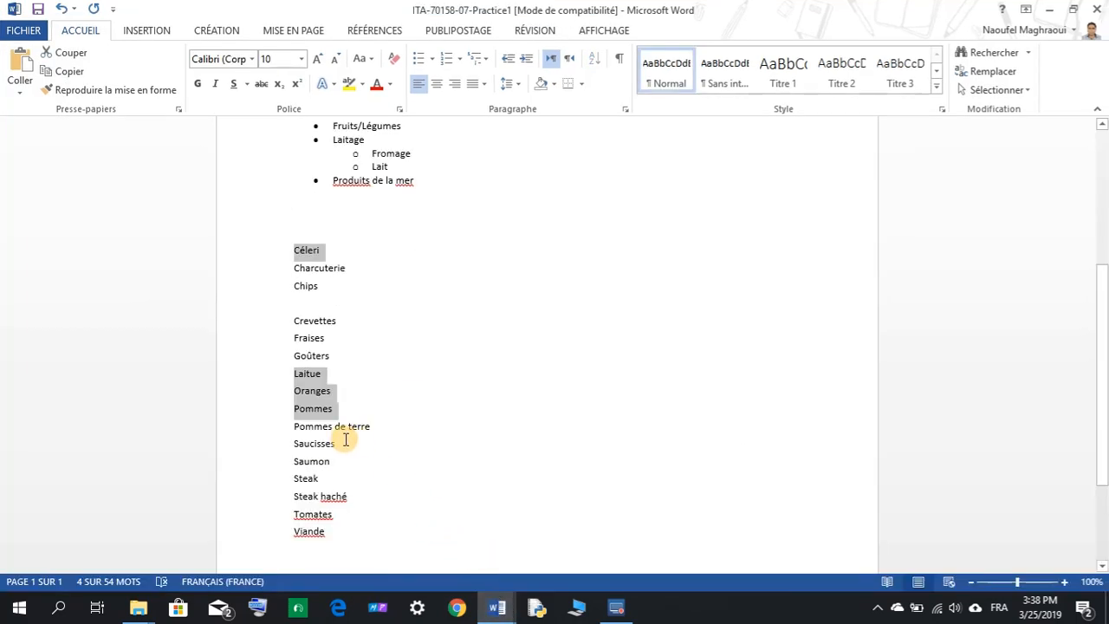
pyautogui.keyDown('ctrl'); pyautogui.click(288, 429); pyautogui.keyUp('ctrl')
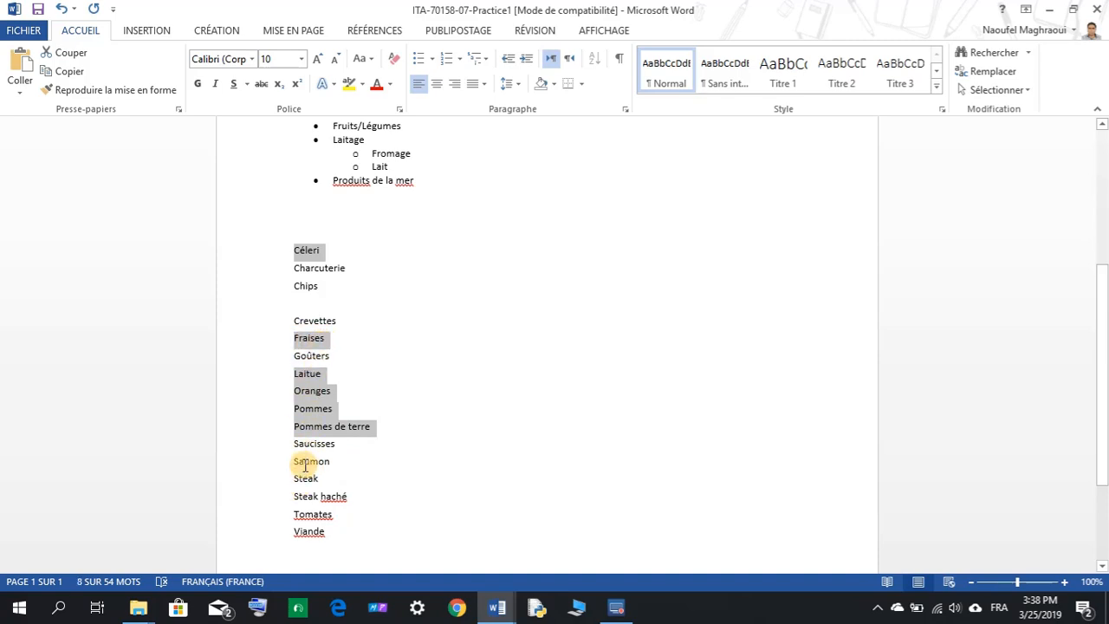
pyautogui.keyDown('ctrl'); pyautogui.click(294, 514); pyautogui.keyUp('ctrl')
pyautogui.hotkey('ctrl', 'c')
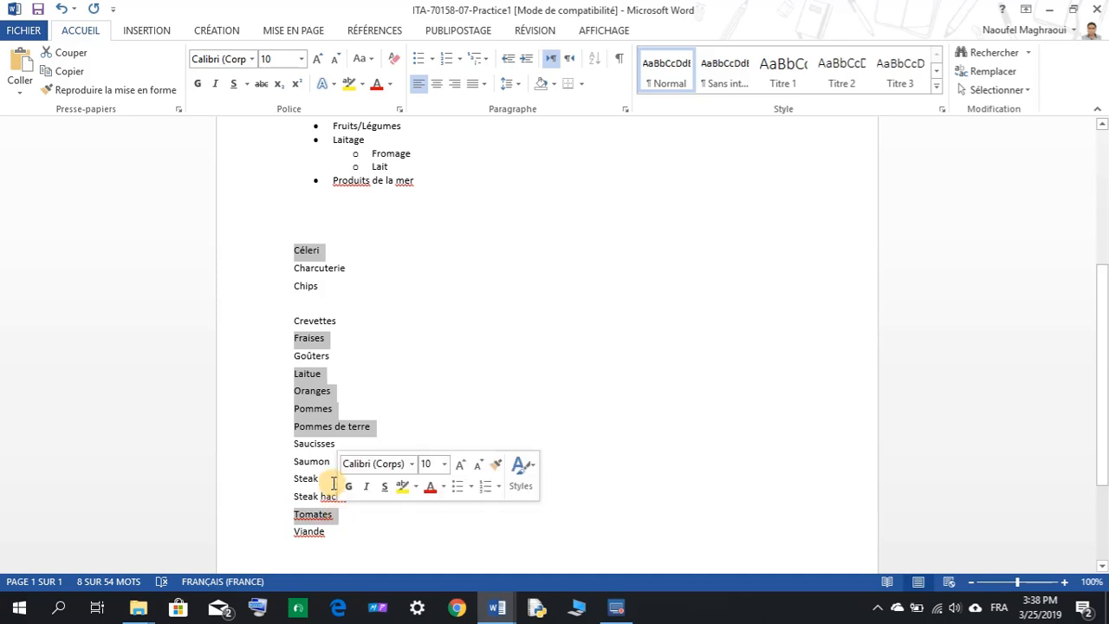
pyautogui.rightClick(315, 399)
pyautogui.click(357, 161)
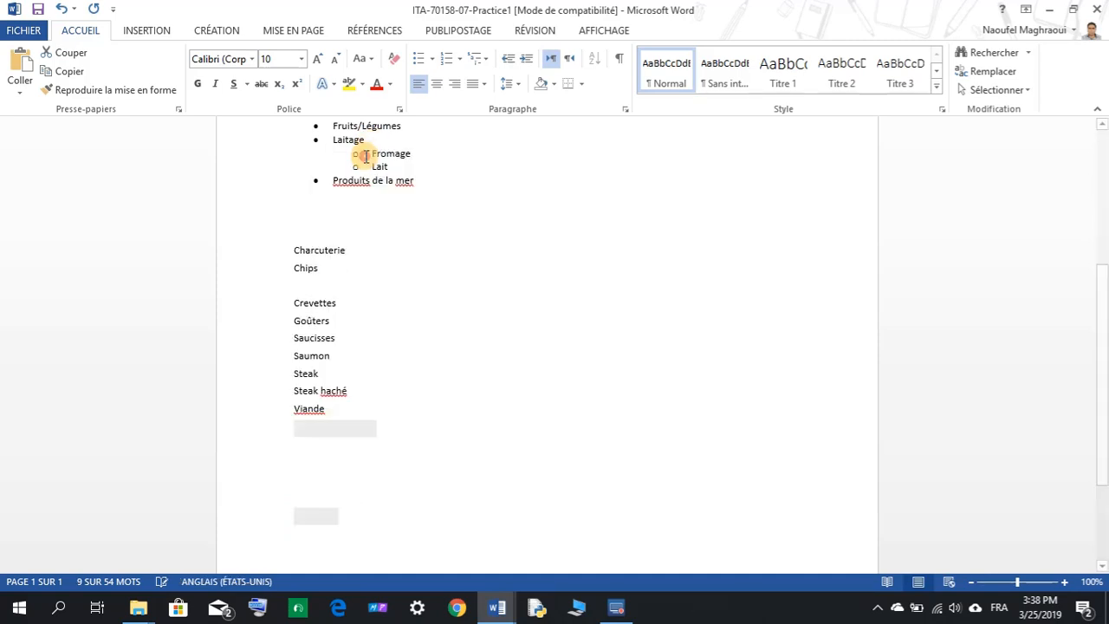
# Paste the seven cut fruit and vegetable products as text only on a new unbulleted line under Fruits/Légumes.
pyautogui.scroll(3, 381, 278)
pyautogui.scroll(1, 381, 278)
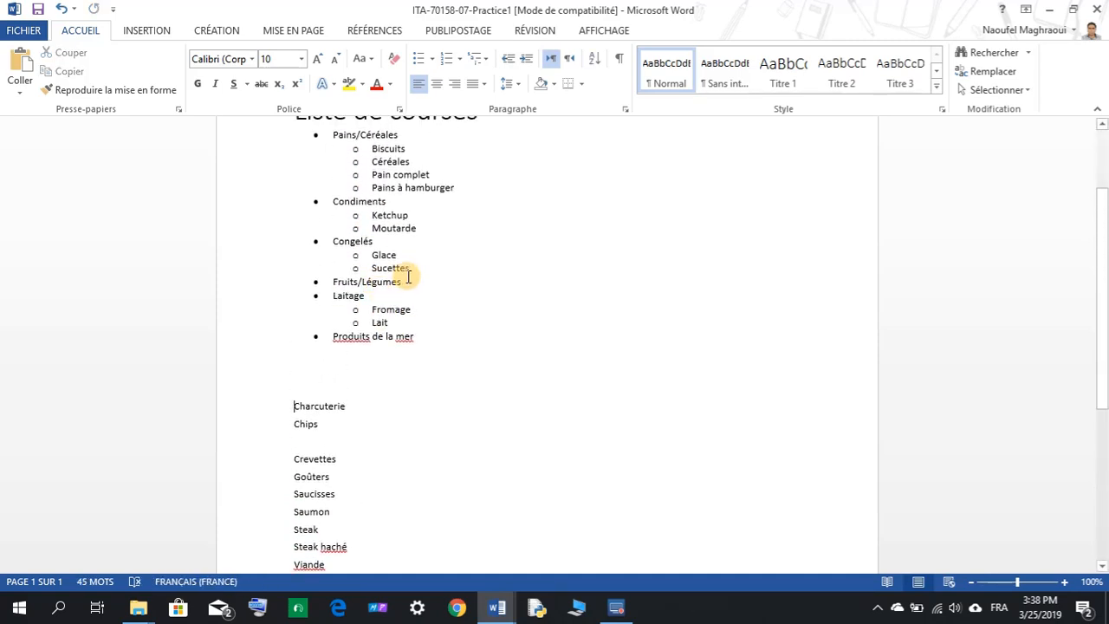
pyautogui.click(416, 281)
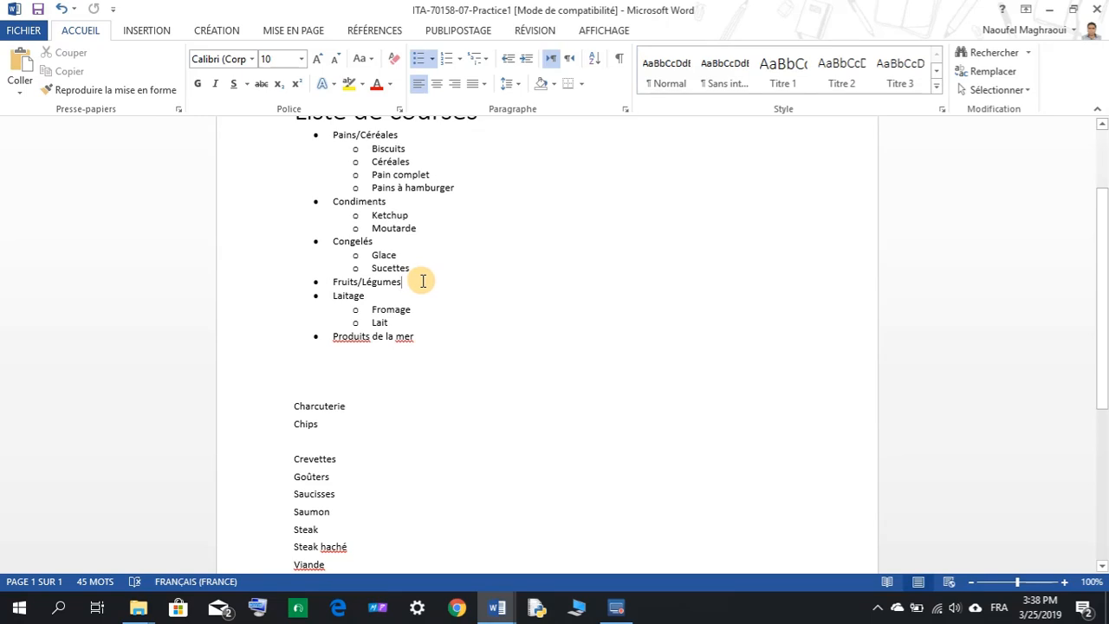
pyautogui.press('Return')
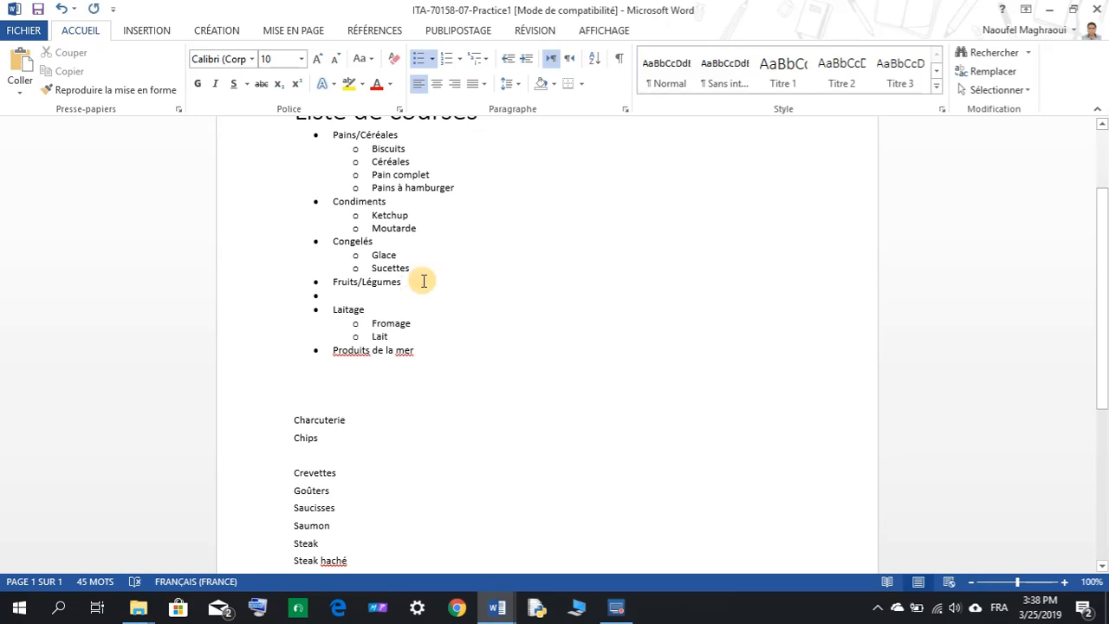
pyautogui.press('Return')
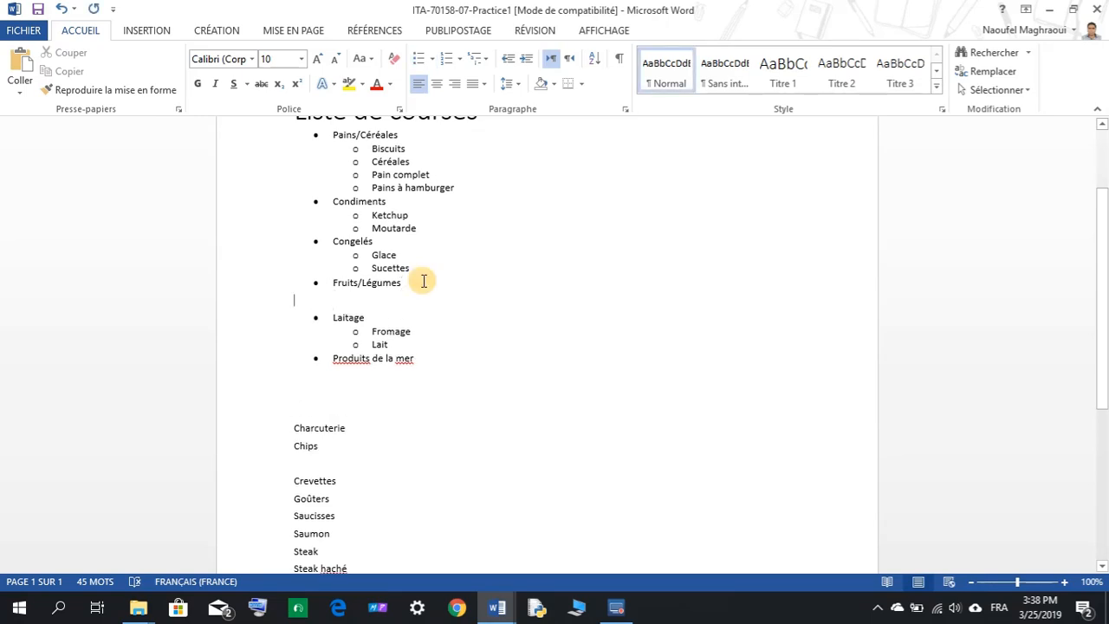
pyautogui.rightClick(324, 303)
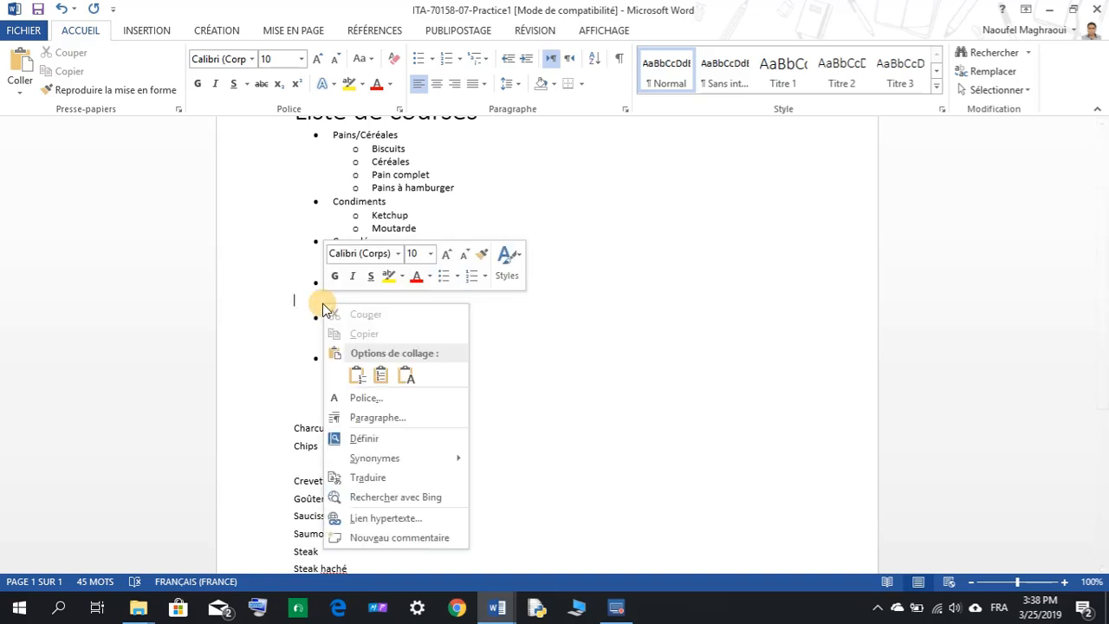
pyautogui.click(405, 375)
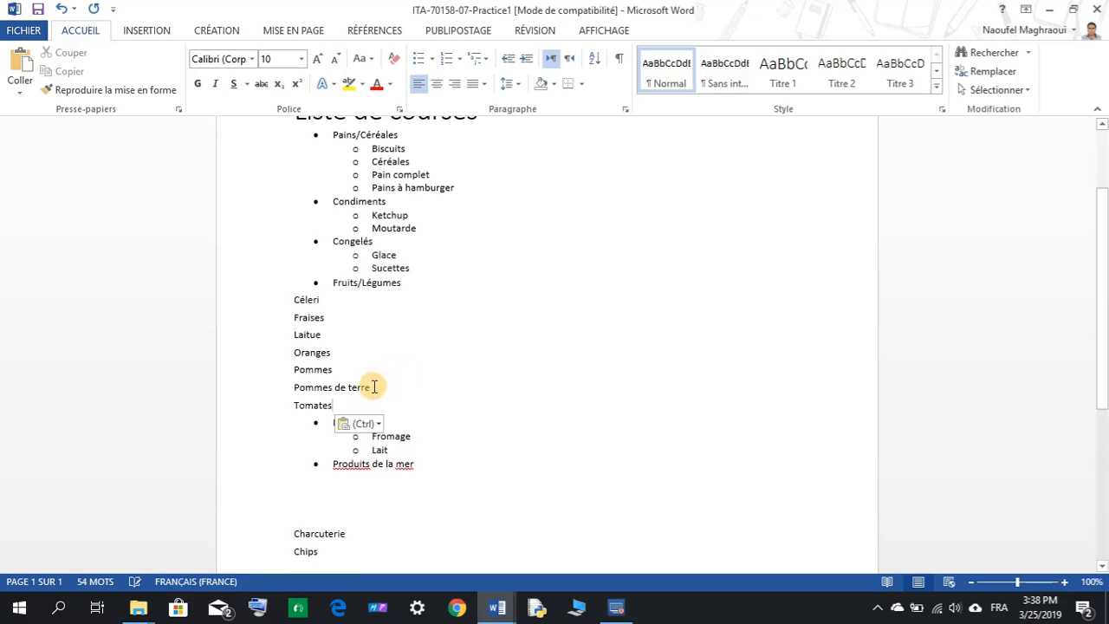
# Apply round bullets to the products from Céleri to Tomates, and indent them to the second list level.
pyautogui.moveTo(346, 403); pyautogui.dragTo(299, 319)
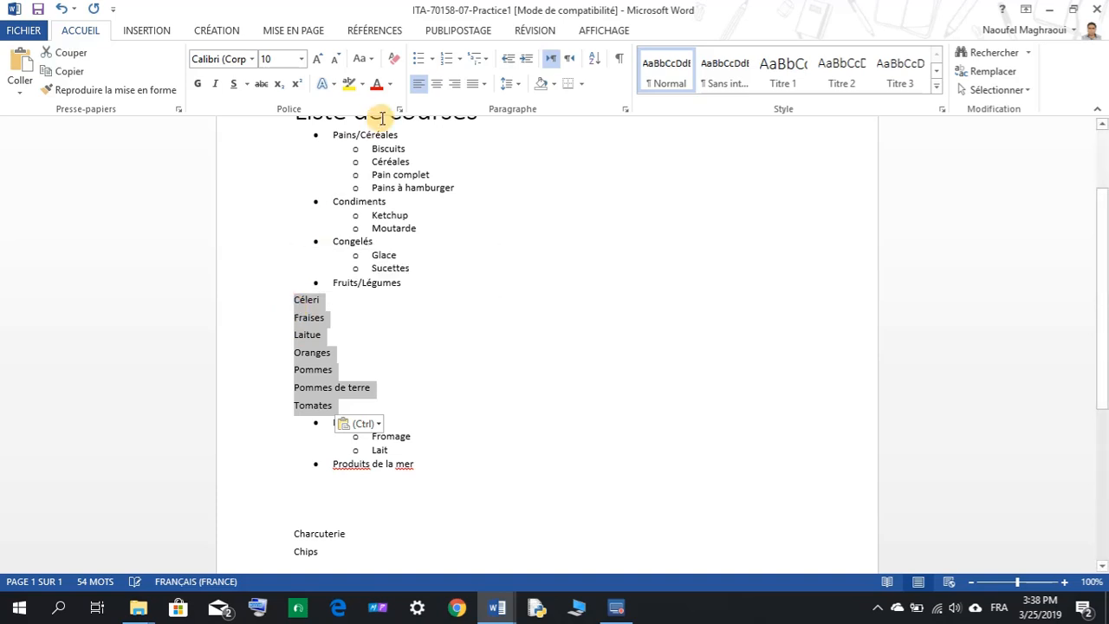
pyautogui.click(419, 59)
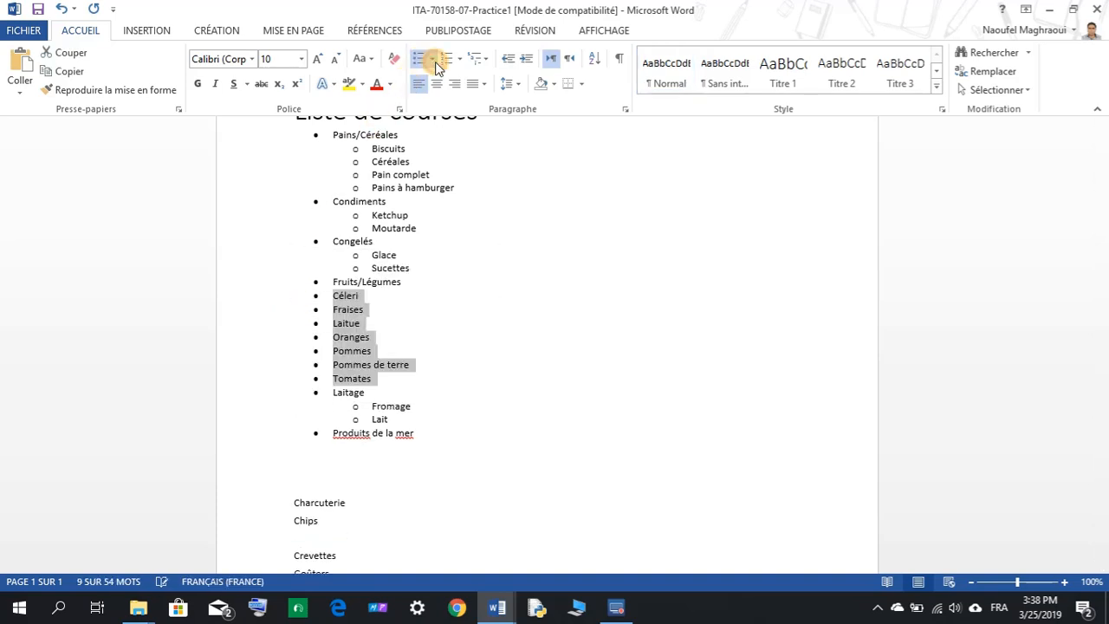
pyautogui.click(526, 60)
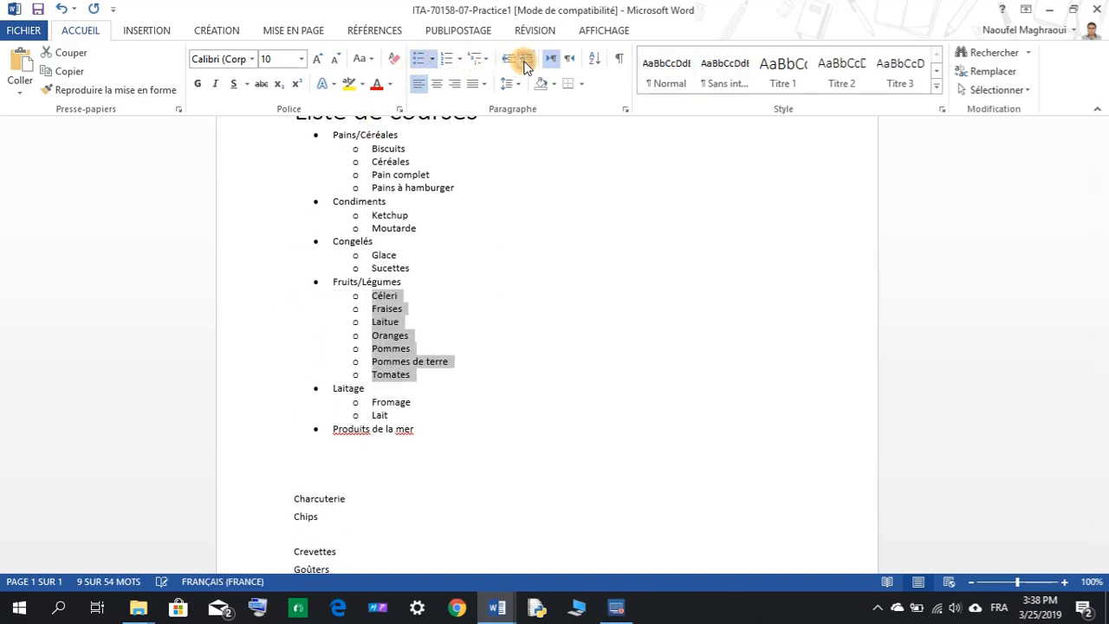
# Check which products belong under Viande in My-07-Practice1, and return to ITA-70158-07-Practice1.
pyautogui.click(509, 611)
pyautogui.click(644, 536)
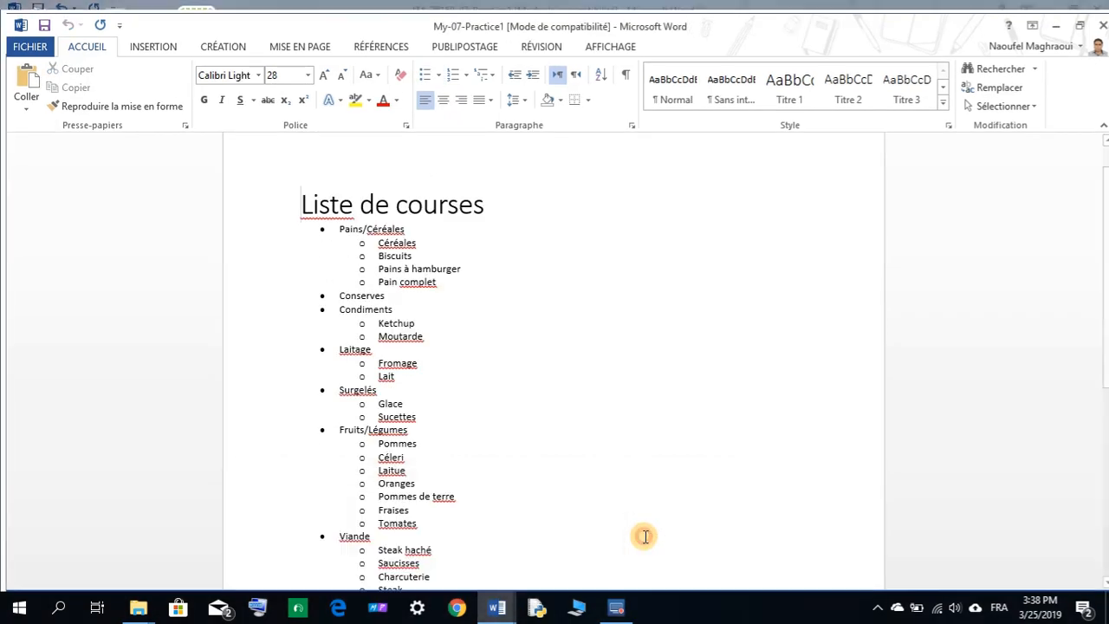
pyautogui.scroll(-5, 408, 422)
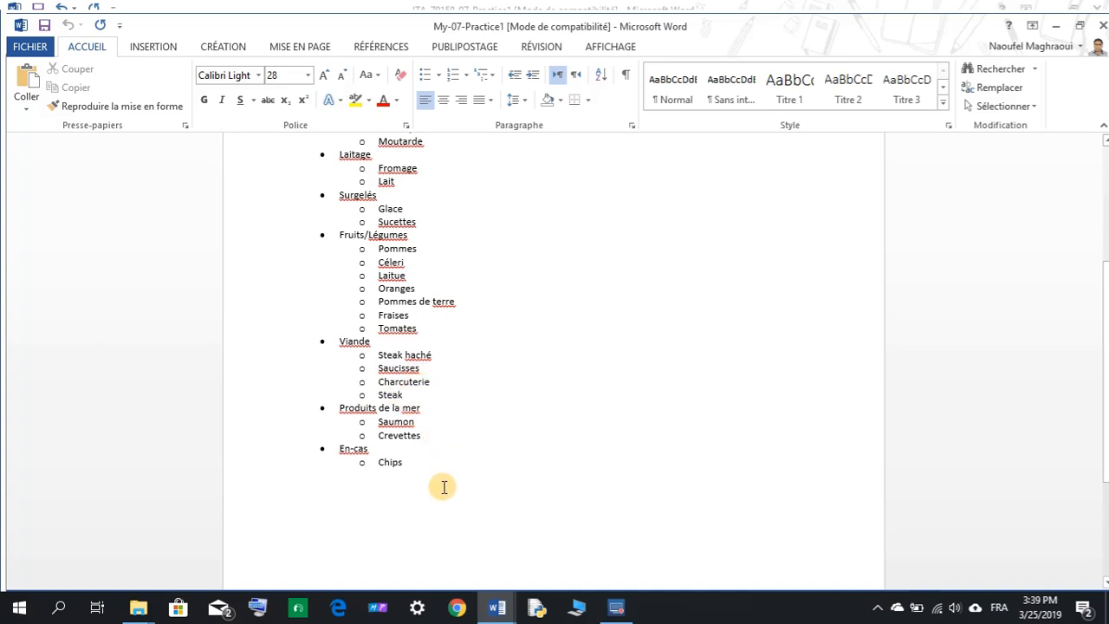
pyautogui.click(495, 606)
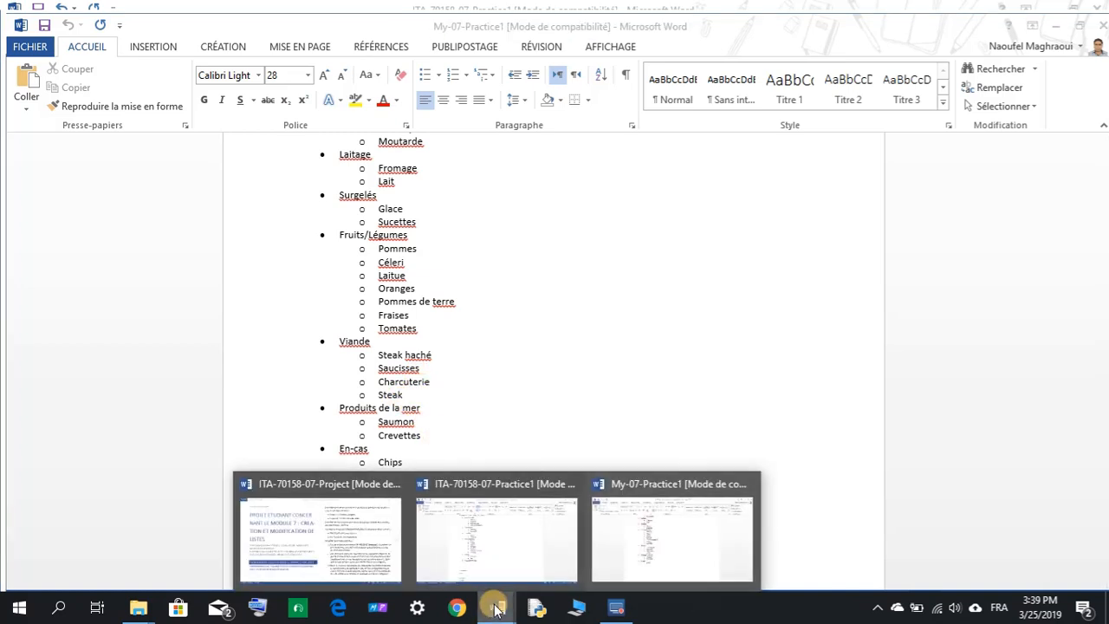
pyautogui.moveTo(493, 565)
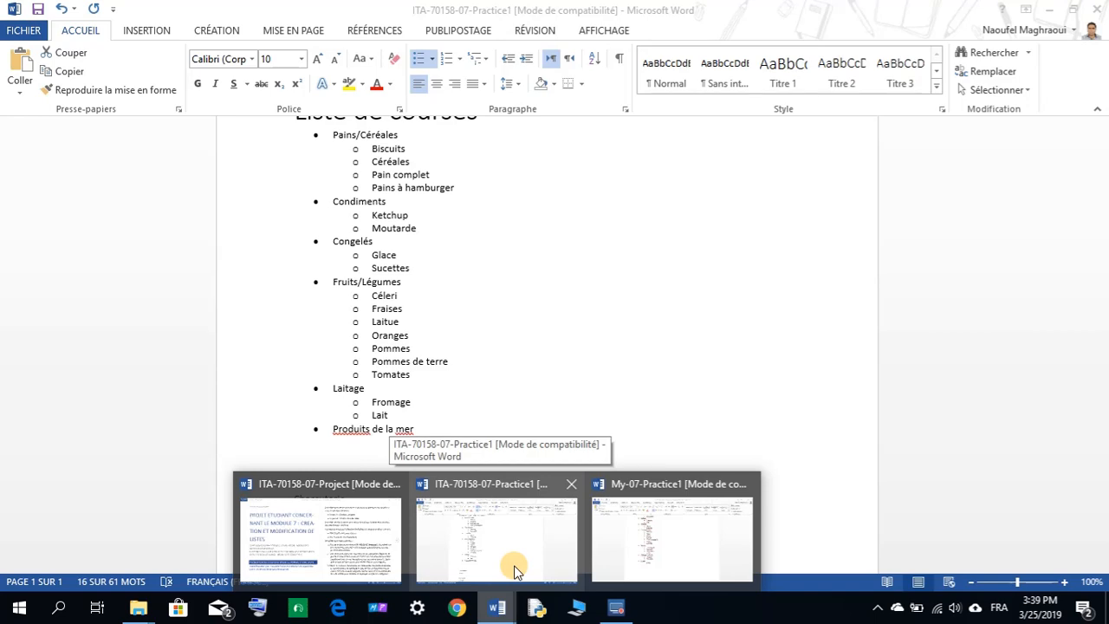
pyautogui.moveTo(677, 559)
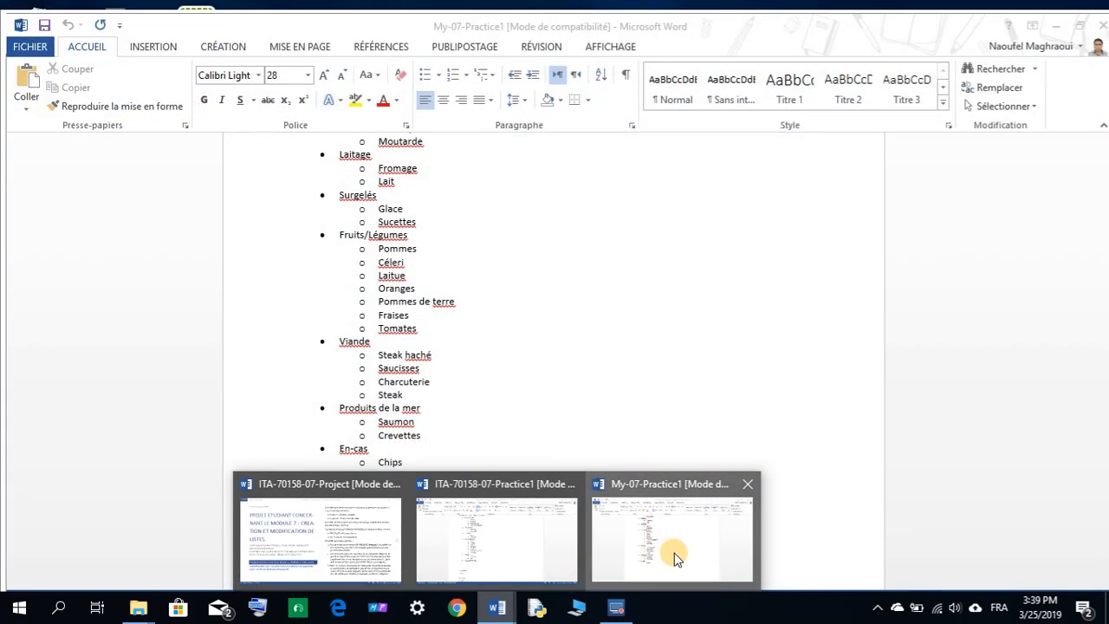
pyautogui.click(557, 539)
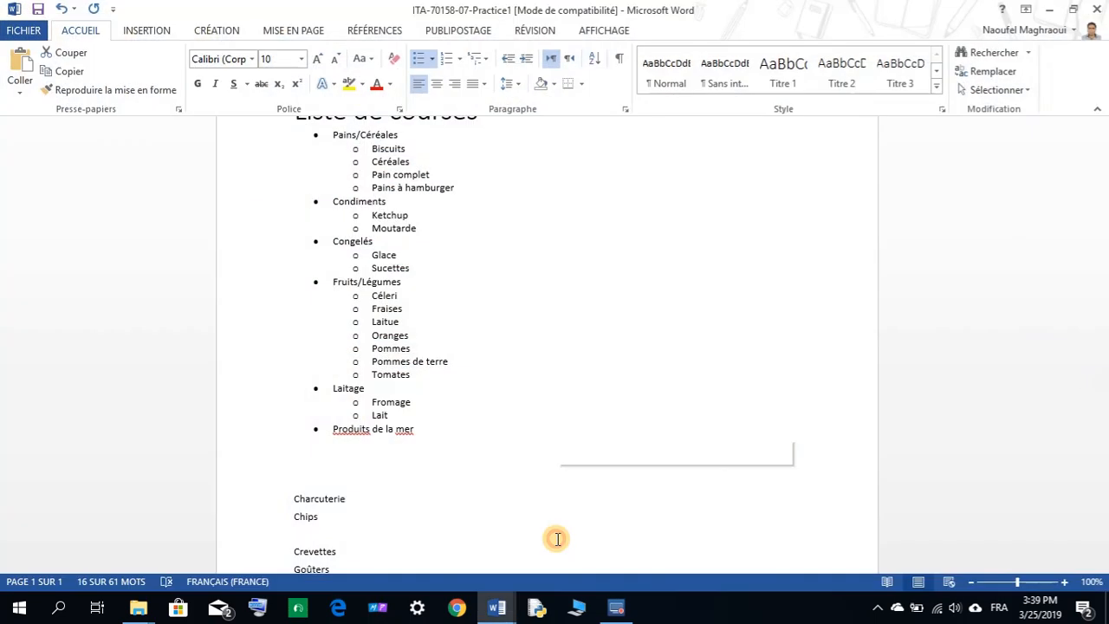
pyautogui.scroll(-5, 439, 485)
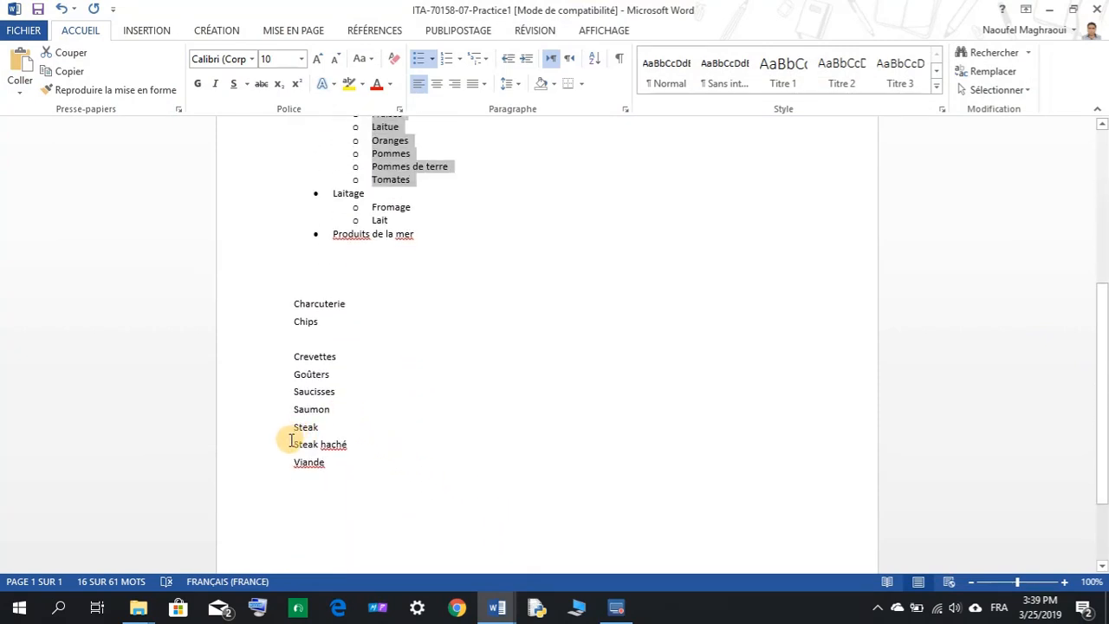
pyautogui.moveTo(295, 428); pyautogui.dragTo(326, 461)
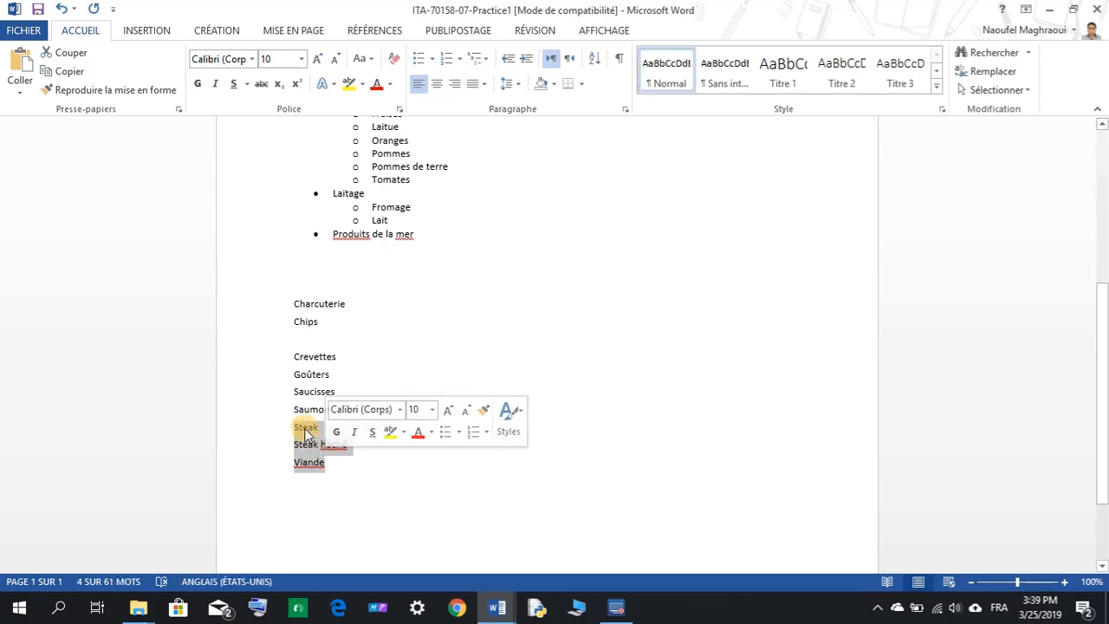
pyautogui.moveTo(294, 392); pyautogui.dragTo(334, 393)
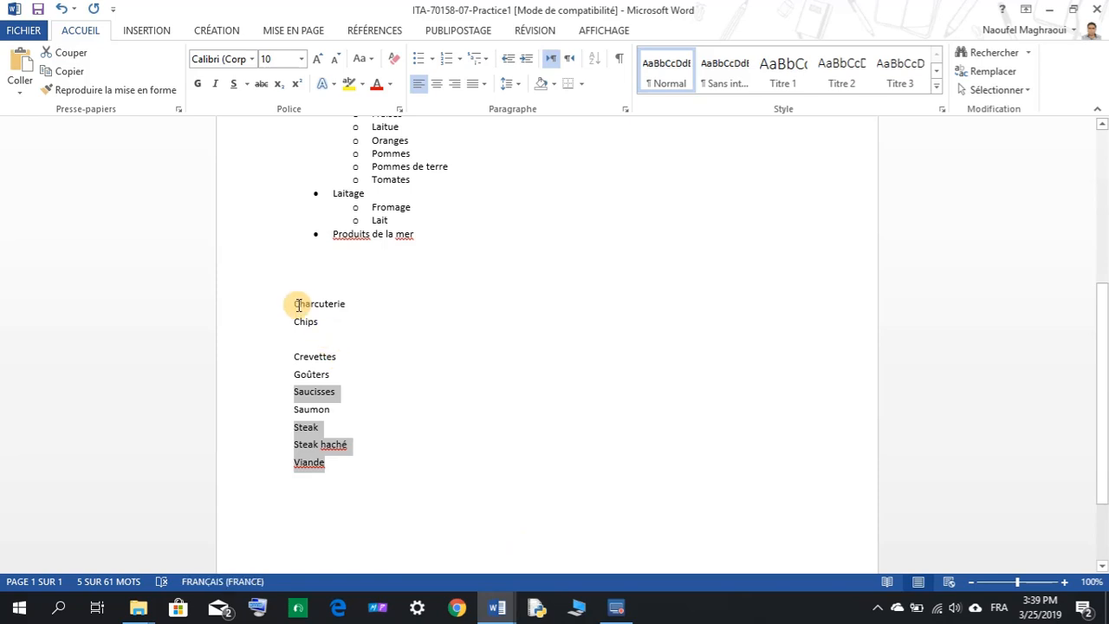
pyautogui.moveTo(296, 304); pyautogui.dragTo(344, 306)
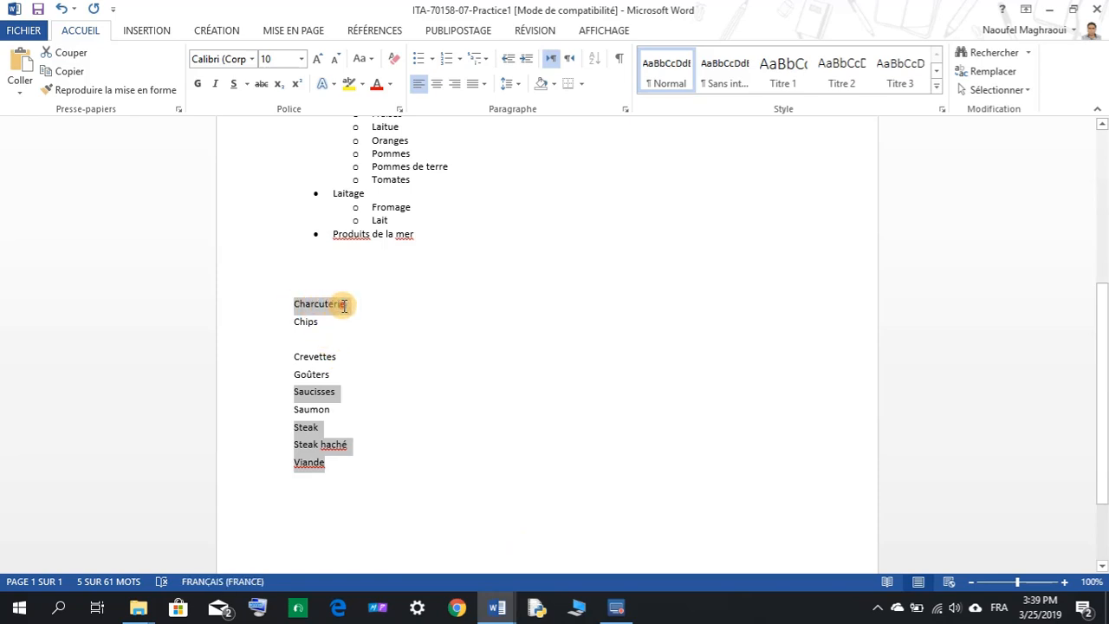
pyautogui.moveTo(496, 608)
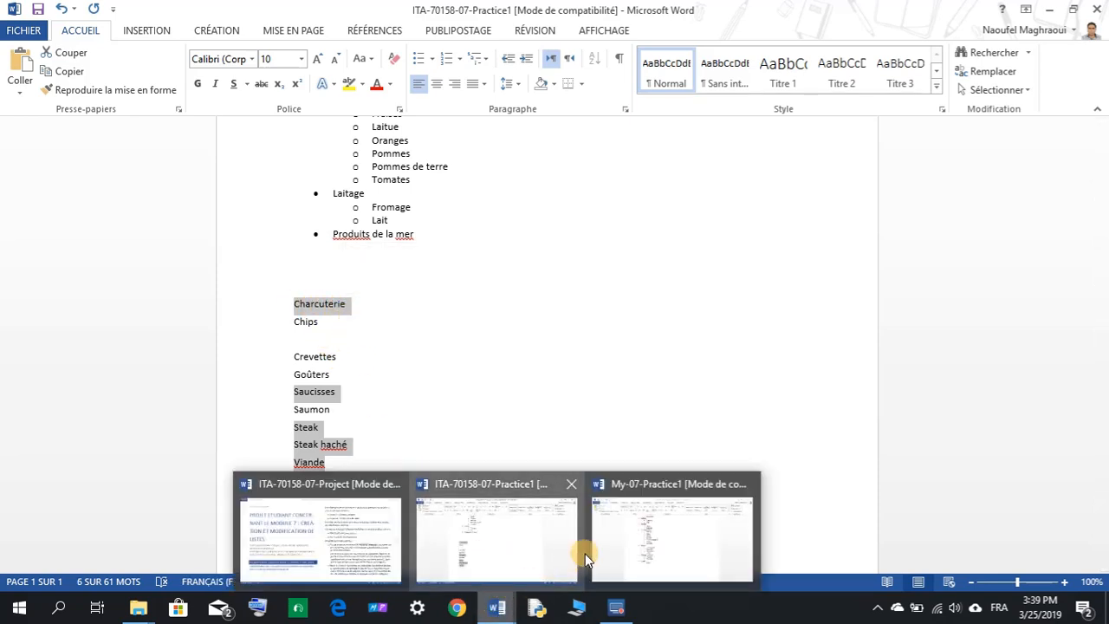
pyautogui.moveTo(638, 532)
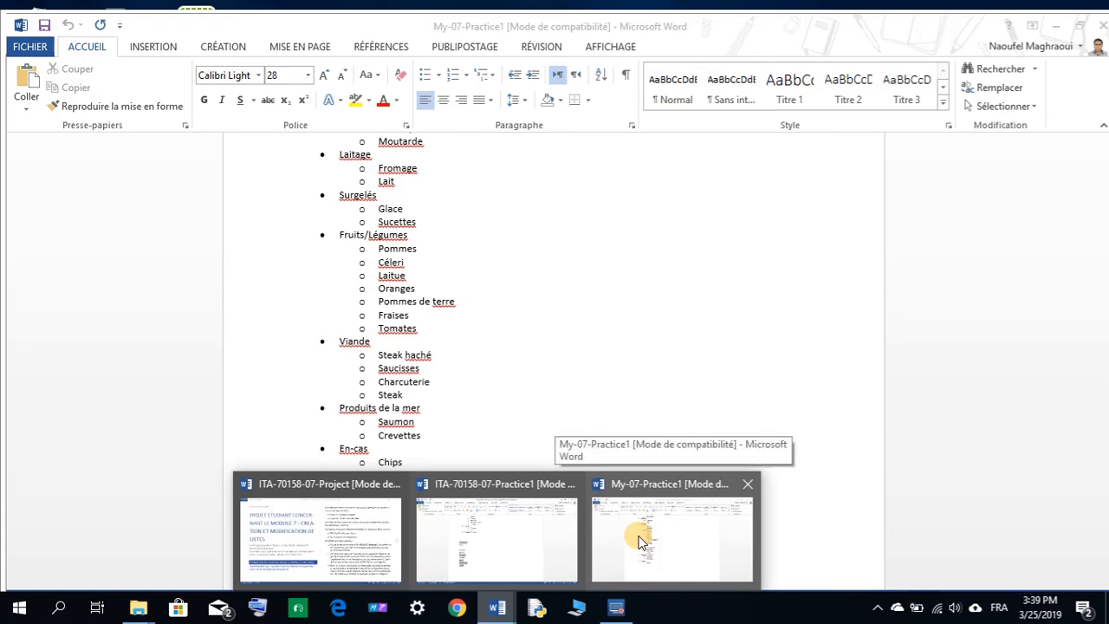
pyautogui.moveTo(542, 538)
pyautogui.click(529, 531)
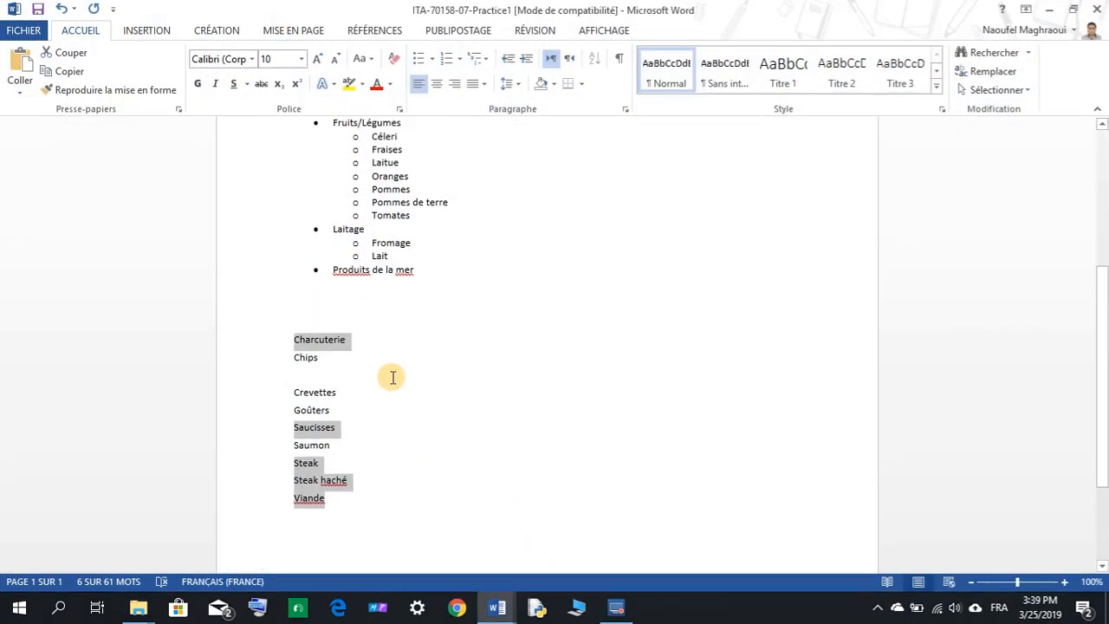
pyautogui.scroll(2, 393, 377)
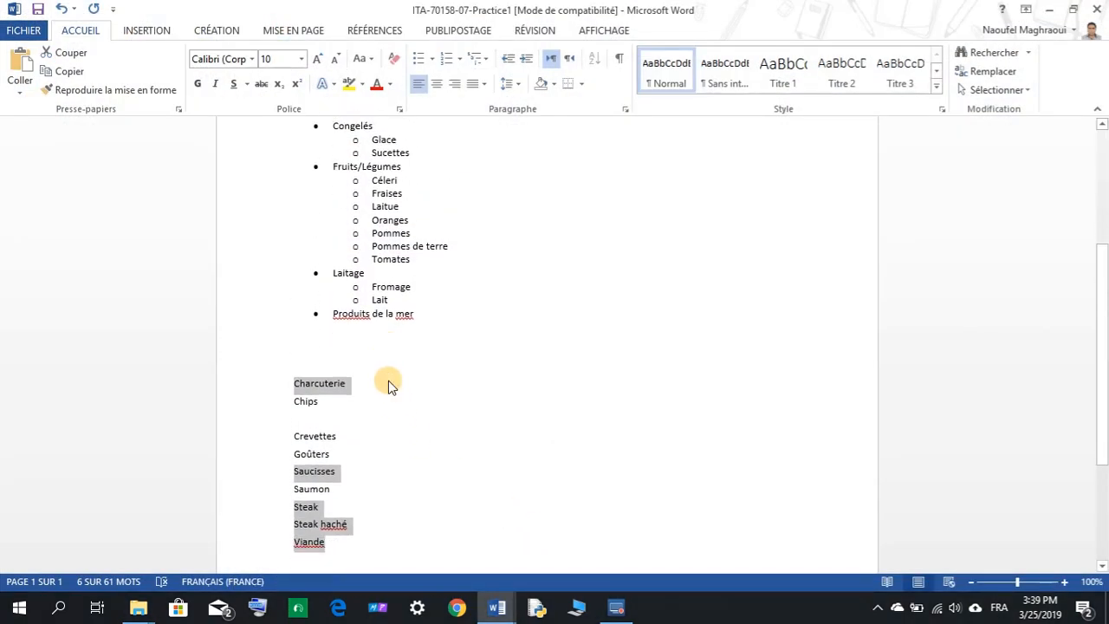
pyautogui.scroll(5, 388, 381)
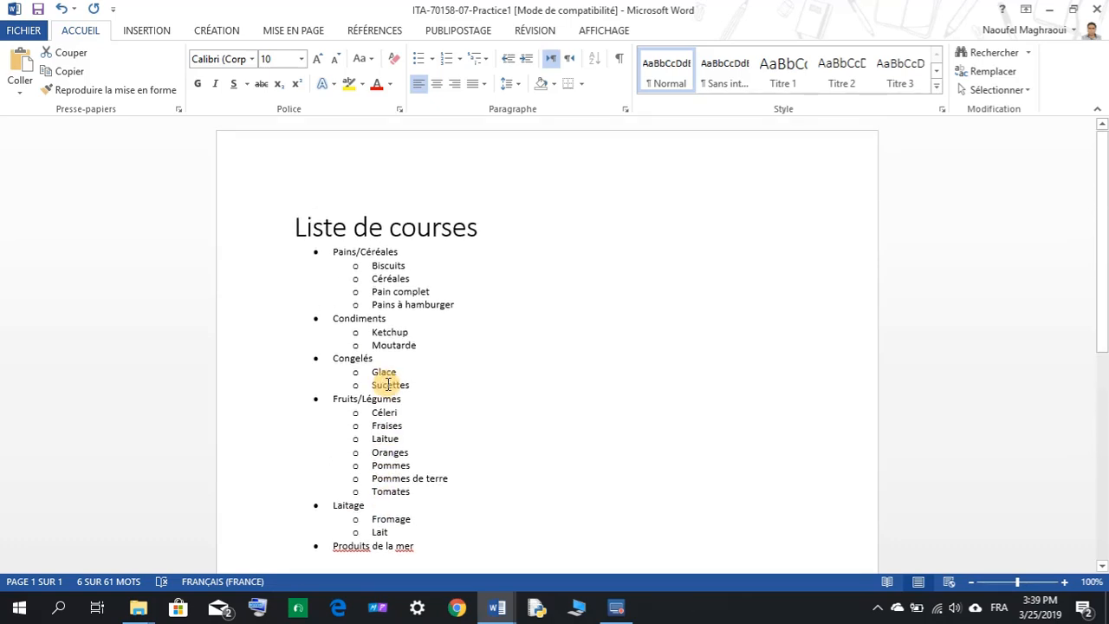
pyautogui.scroll(-4, 388, 382)
pyautogui.scroll(3, 388, 381)
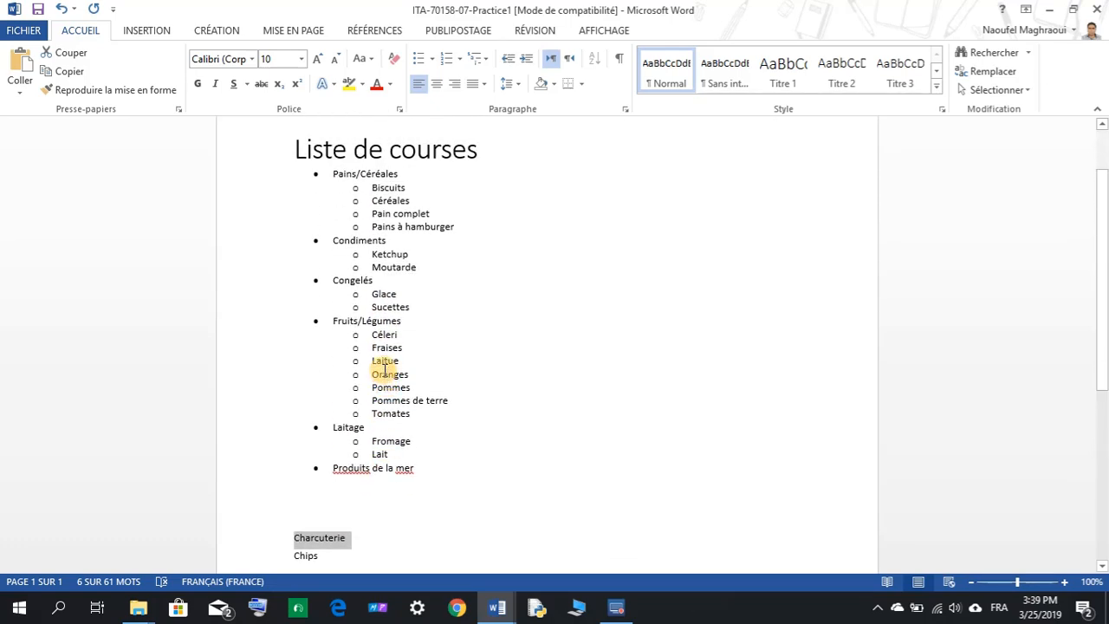
pyautogui.scroll(-5, 384, 371)
pyautogui.click(322, 423)
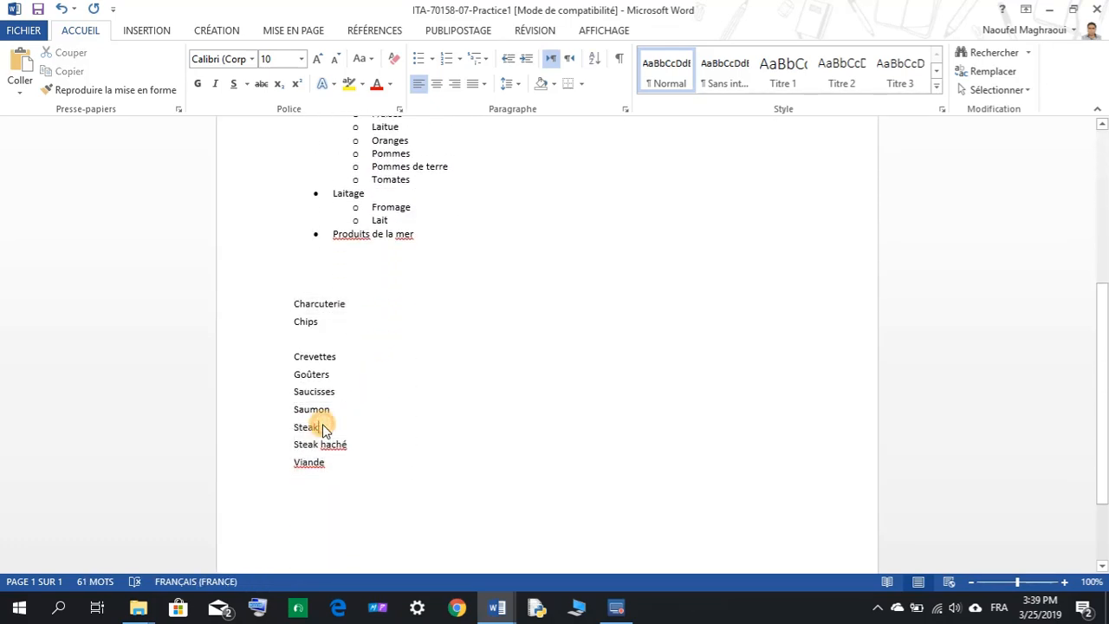
# Move Viande from the unbulleted list to a new first-level bullet below Produits de la mer, pasting it as text only.
pyautogui.moveTo(329, 461); pyautogui.dragTo(297, 462)
pyautogui.hotkey('ctrl', 'c')
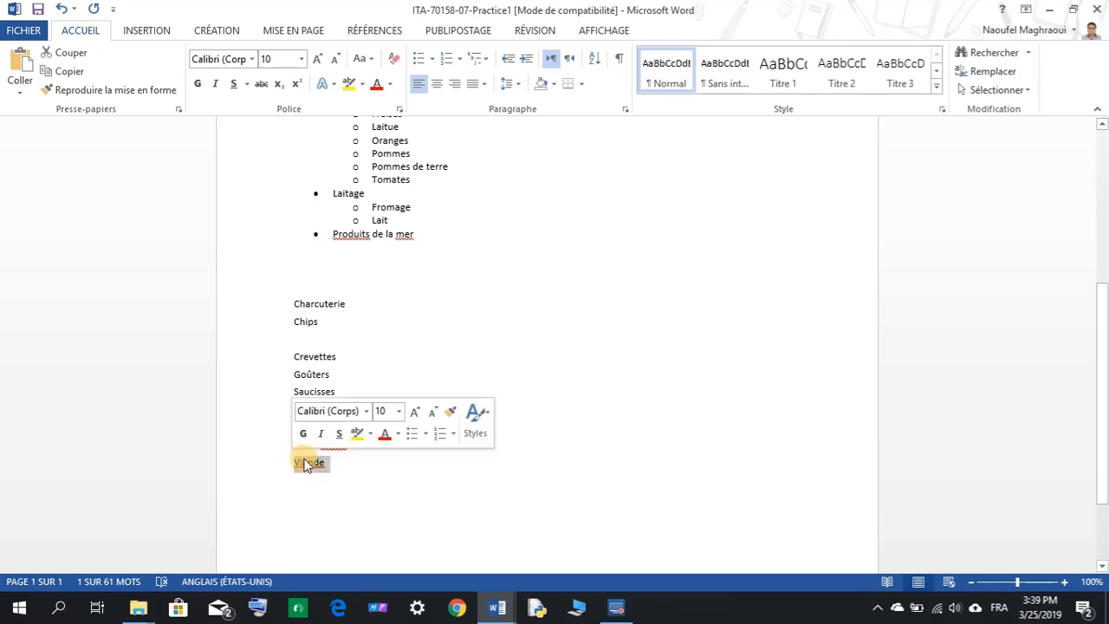
pyautogui.rightClick(314, 465)
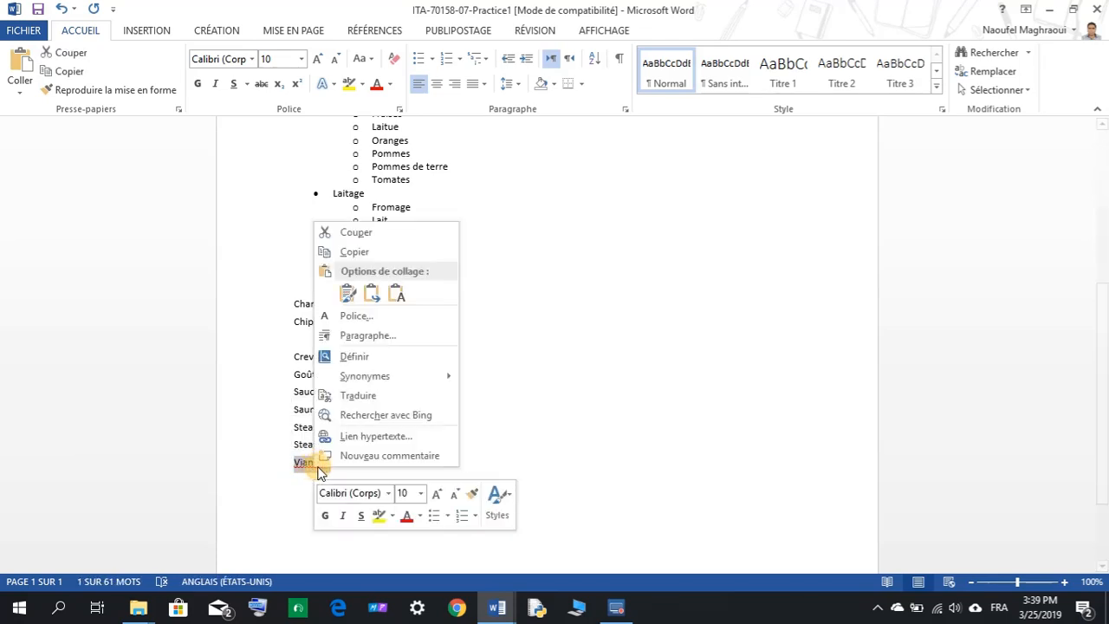
pyautogui.click(363, 230)
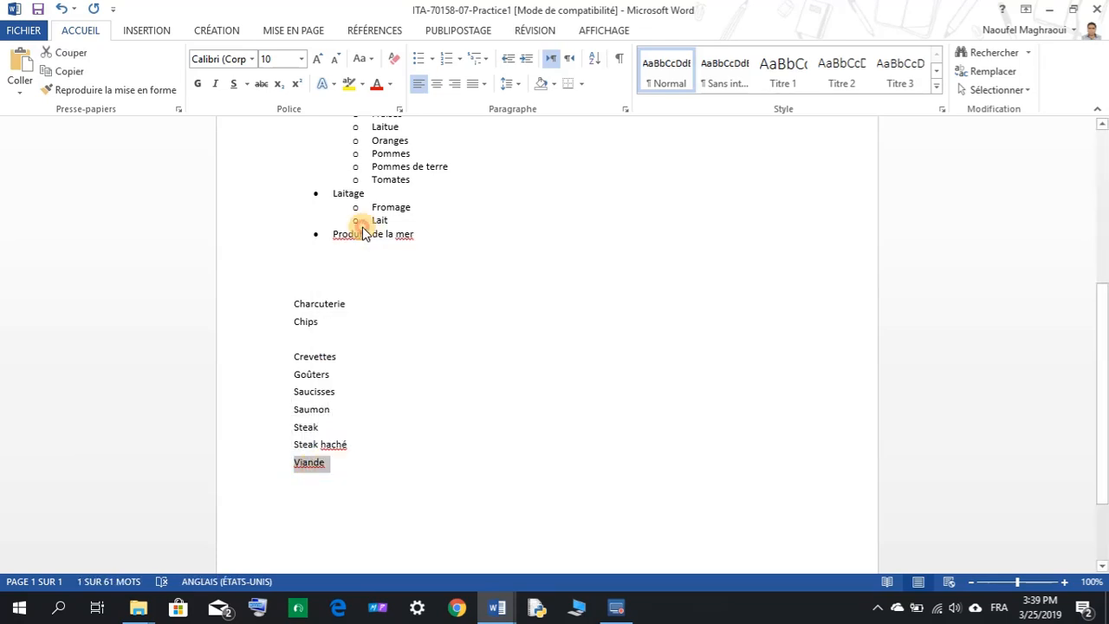
pyautogui.click(429, 237)
pyautogui.press('Return')
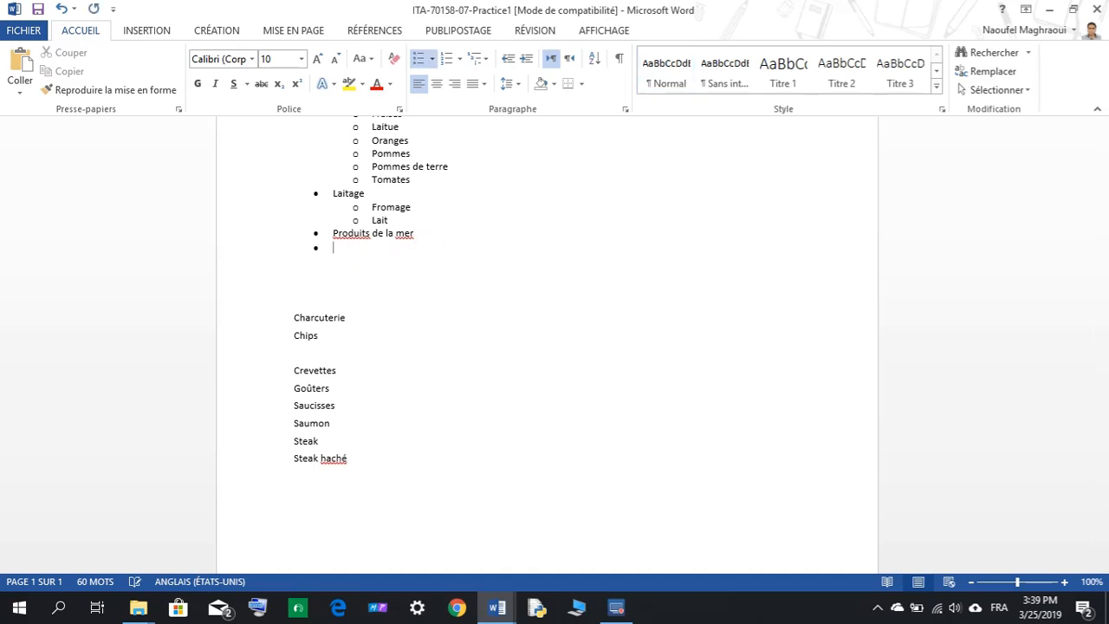
pyautogui.rightClick(355, 255)
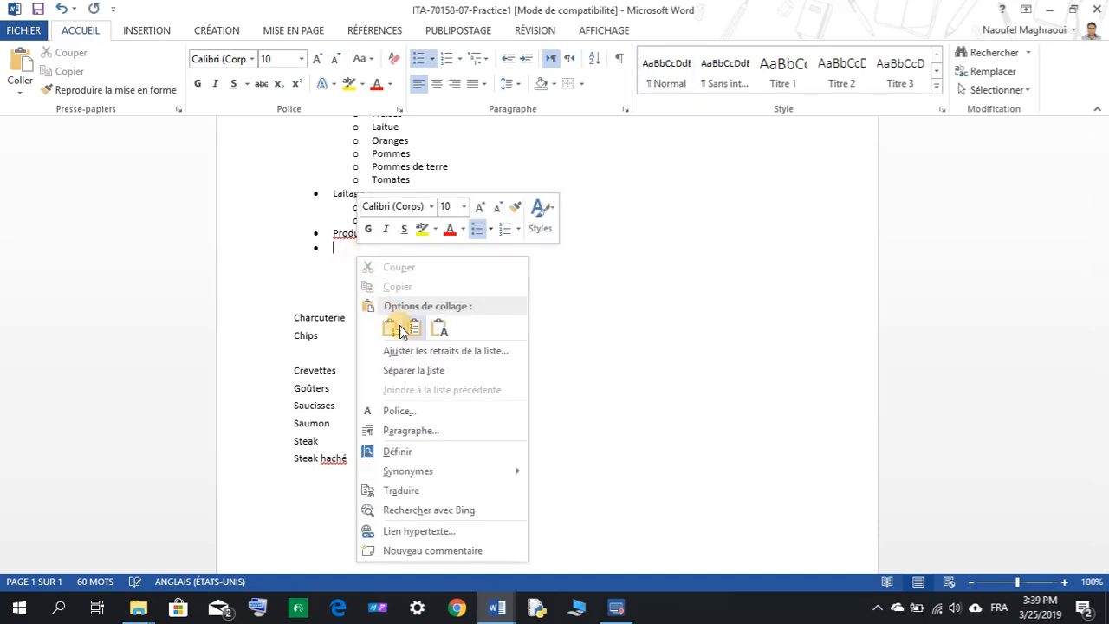
pyautogui.click(438, 329)
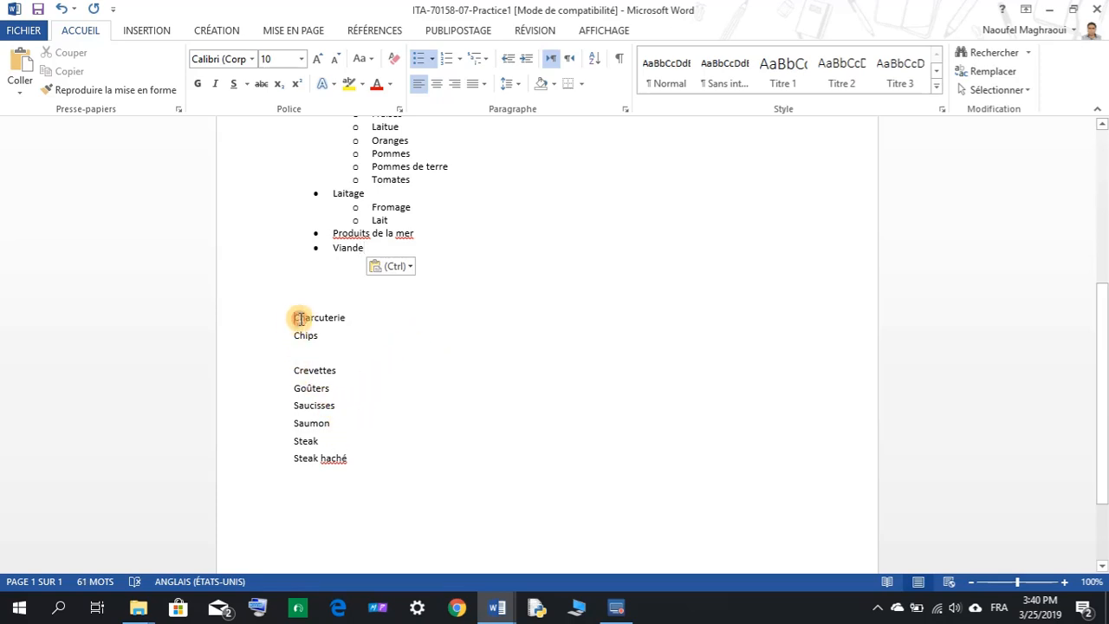
# Cut Charcuterie, Saucisses, Steak and Steak haché together from the unbulleted list.
pyautogui.moveTo(295, 318); pyautogui.dragTo(346, 317)
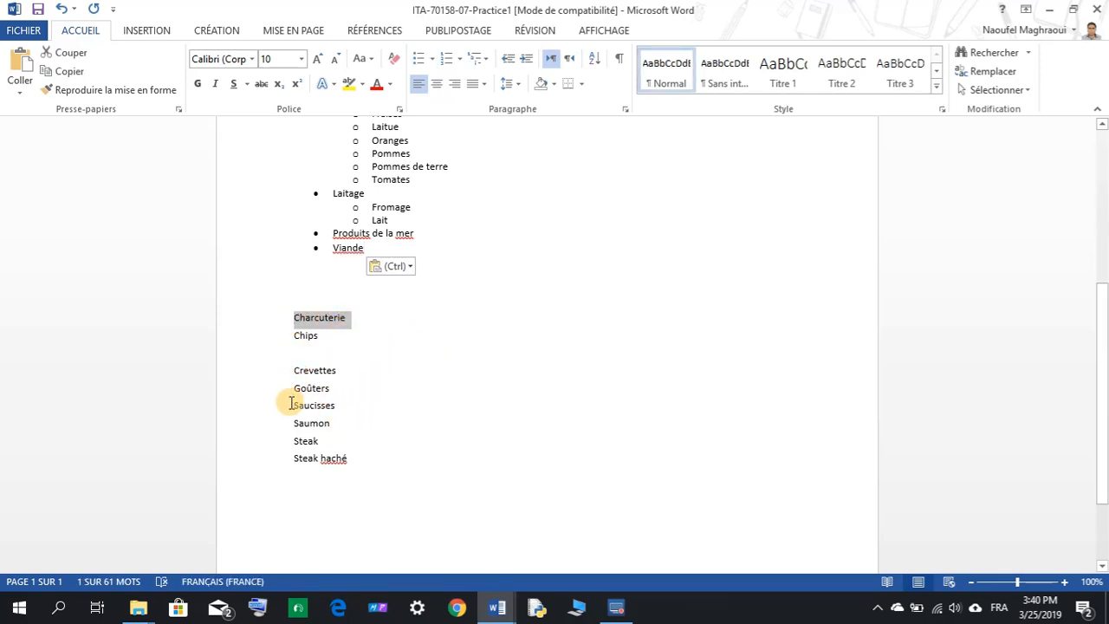
pyautogui.moveTo(291, 405); pyautogui.dragTo(340, 403)
pyautogui.moveTo(293, 438); pyautogui.dragTo(348, 458)
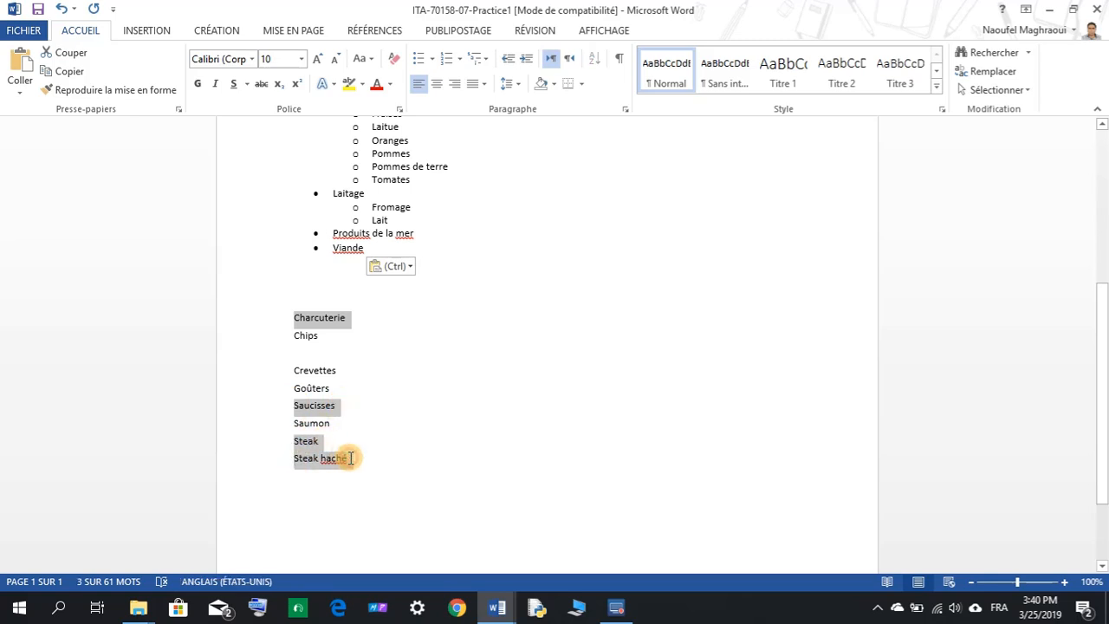
pyautogui.rightClick(321, 327)
pyautogui.click(355, 330)
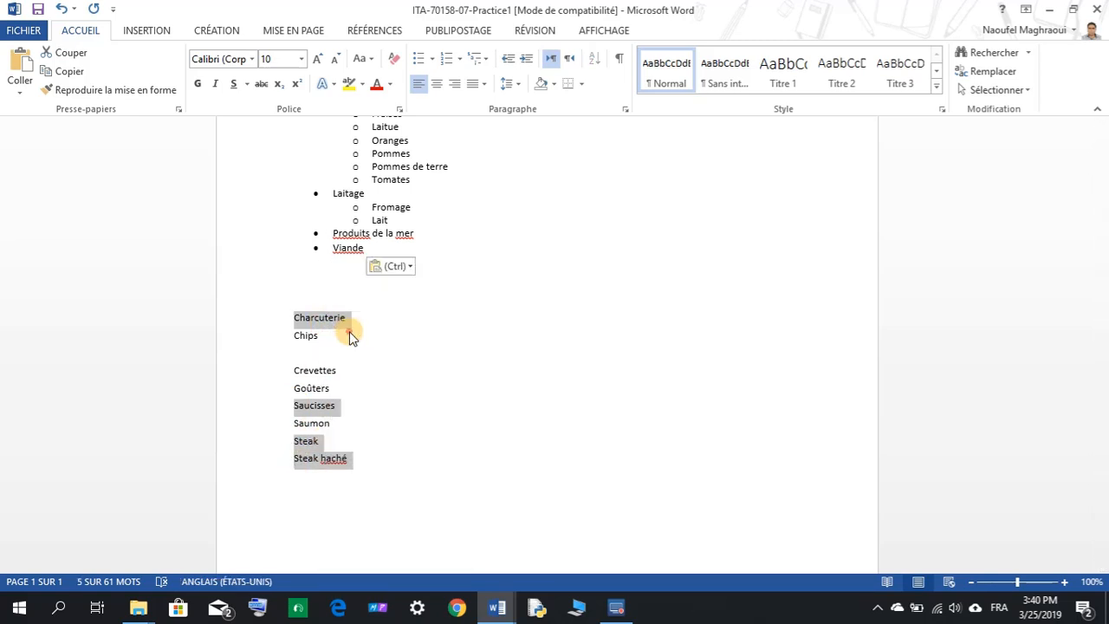
# Paste the four cut meat products as text only on a new unbulleted line under Viande.
pyautogui.click(366, 251)
pyautogui.press('Return')
pyautogui.press('Return')
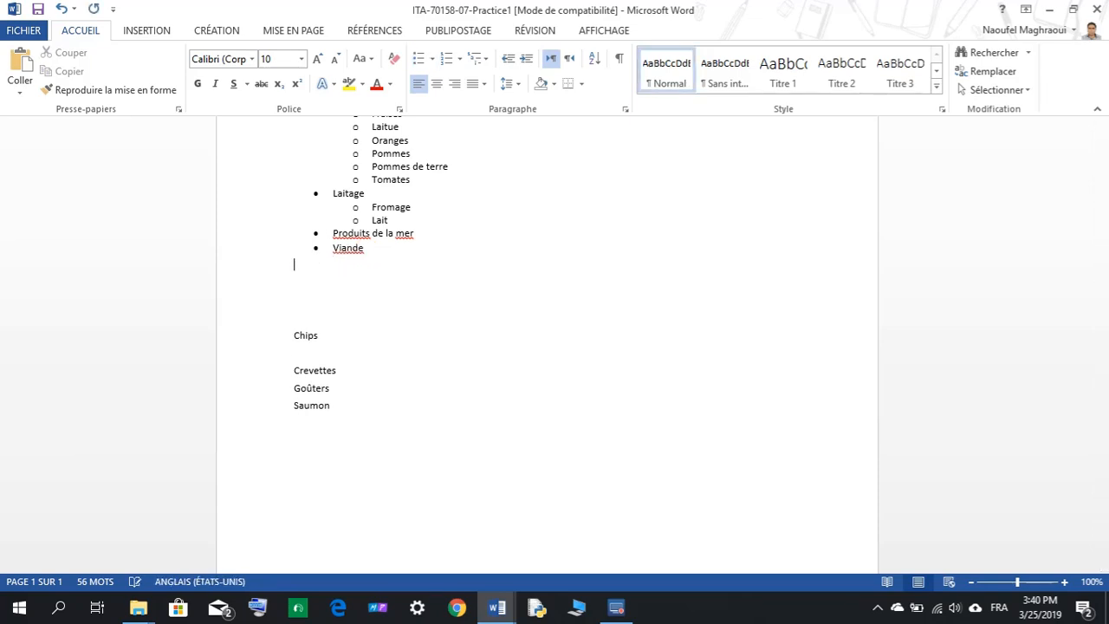
pyautogui.rightClick(297, 270)
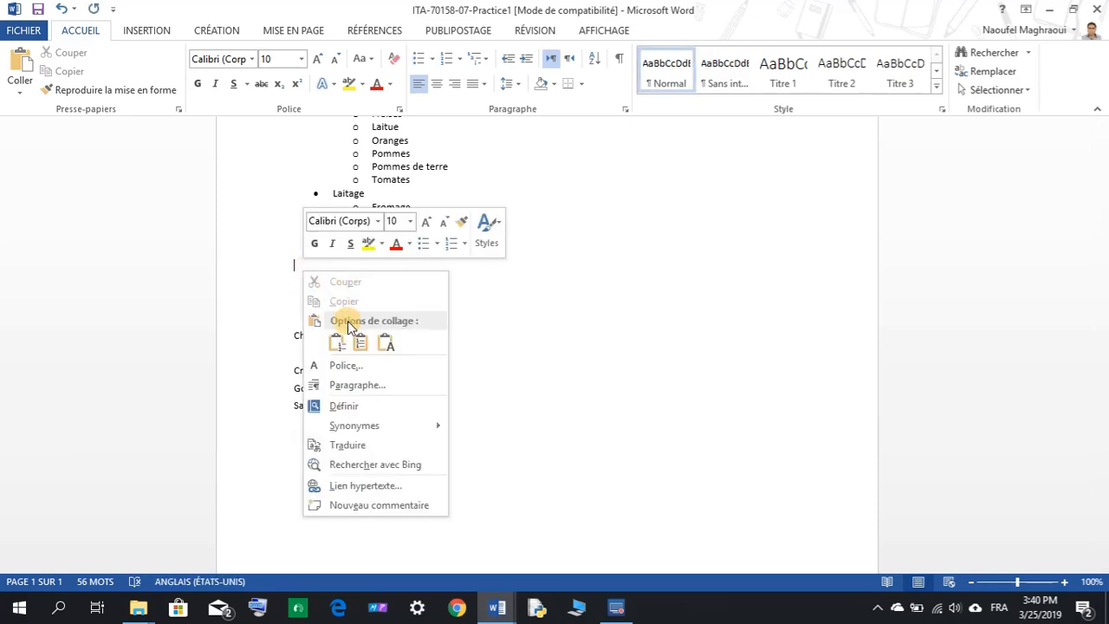
pyautogui.click(382, 345)
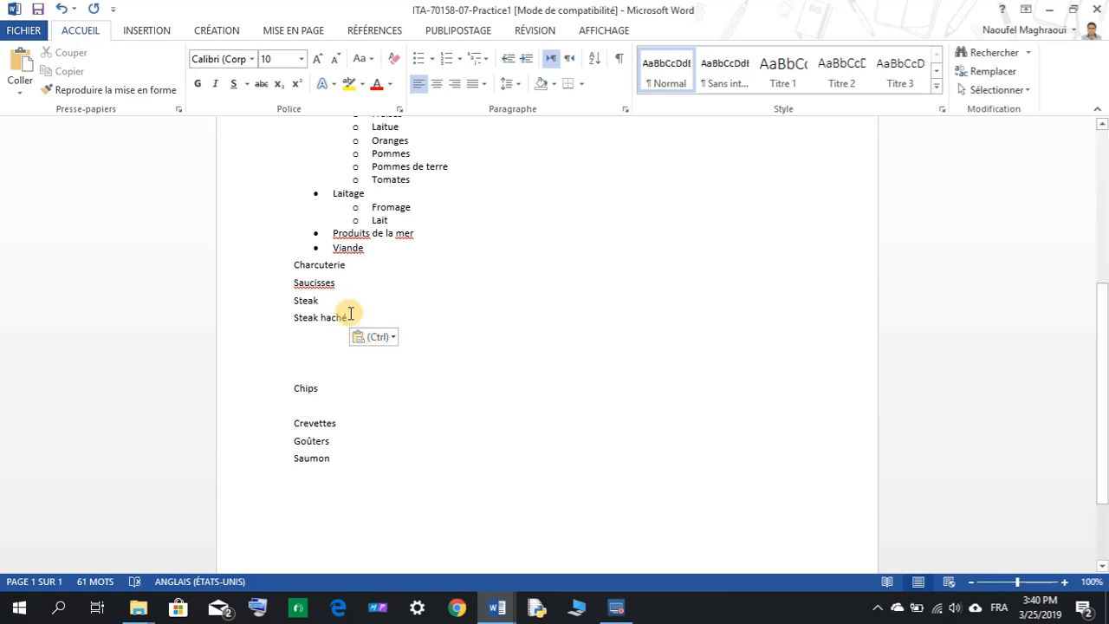
# Apply round bullets to the products from Charcuterie to Steak haché, and indent them to the second list level.
pyautogui.moveTo(349, 317); pyautogui.dragTo(292, 271)
pyautogui.click(416, 58)
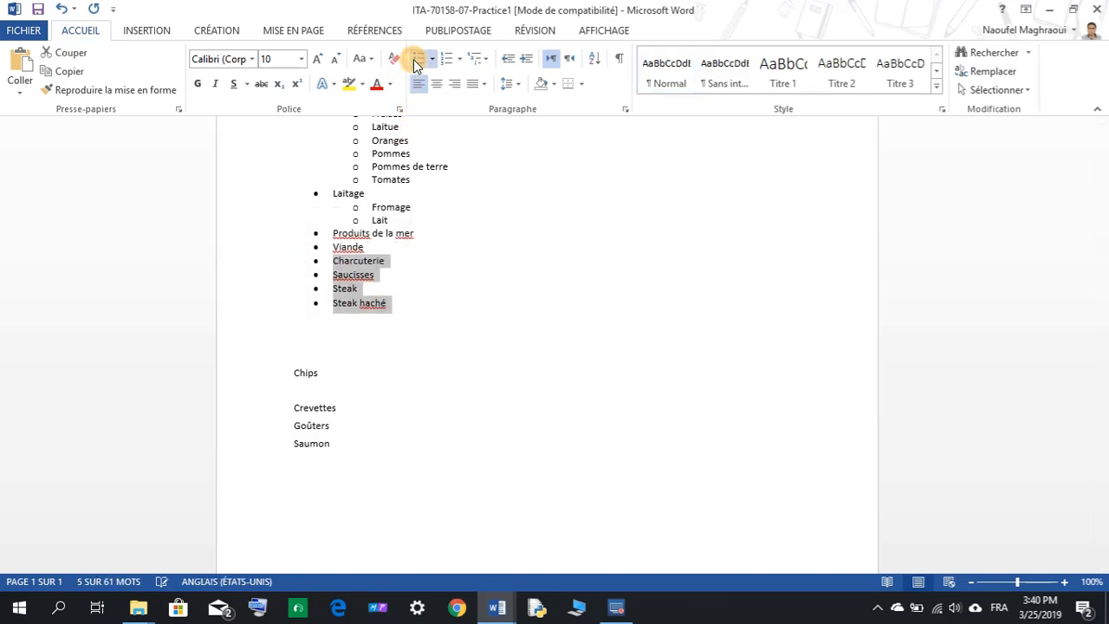
pyautogui.click(524, 60)
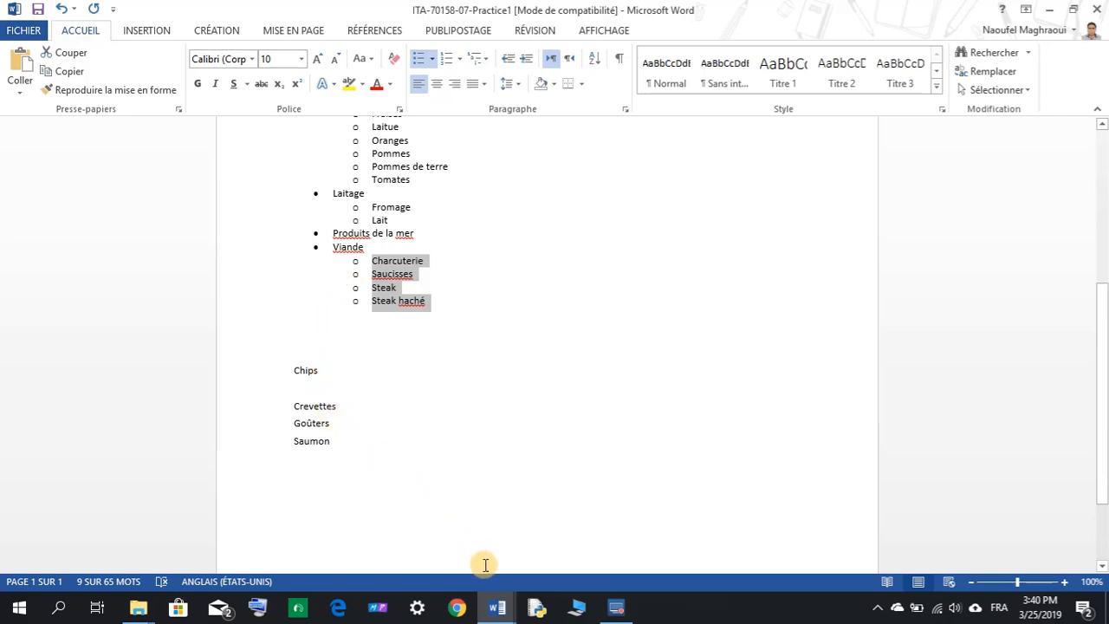
# Consult My-07-Practice1 for the Produits de la mer items, and cut Saumon and Crevettes together from the unbulleted list in ITA-70158-07-Practice1.
pyautogui.moveTo(619, 557)
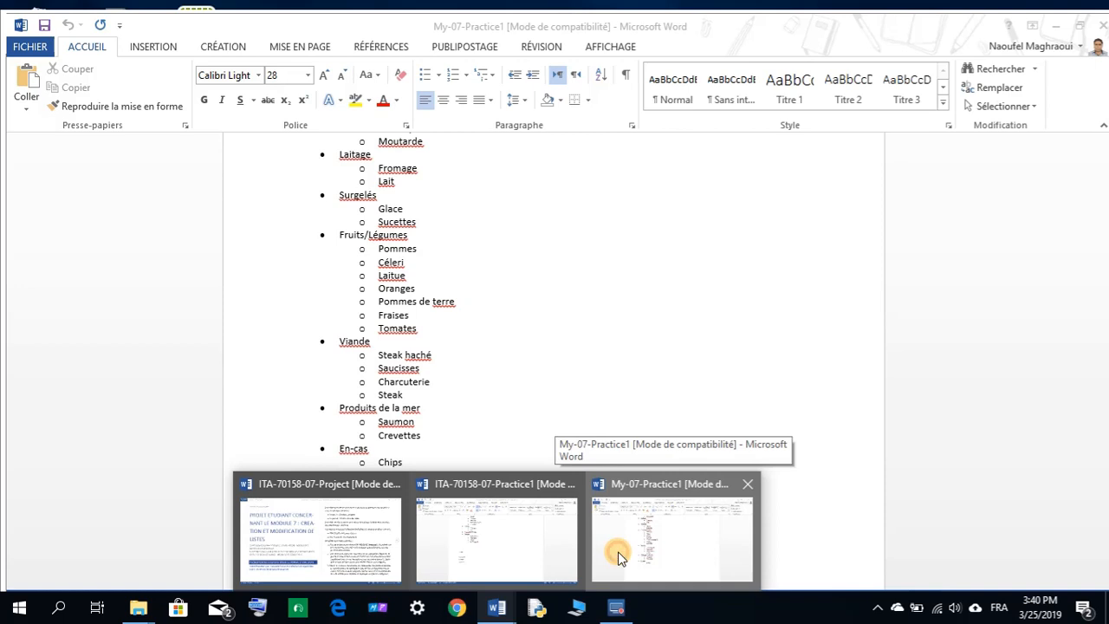
pyautogui.click(619, 557)
pyautogui.moveTo(494, 604)
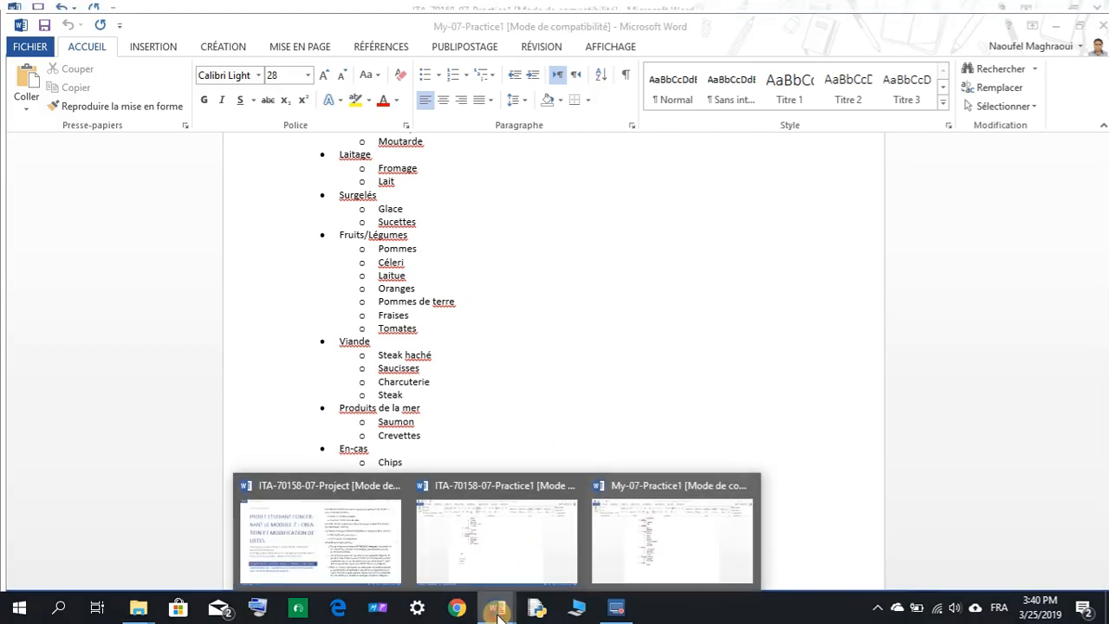
pyautogui.click(473, 582)
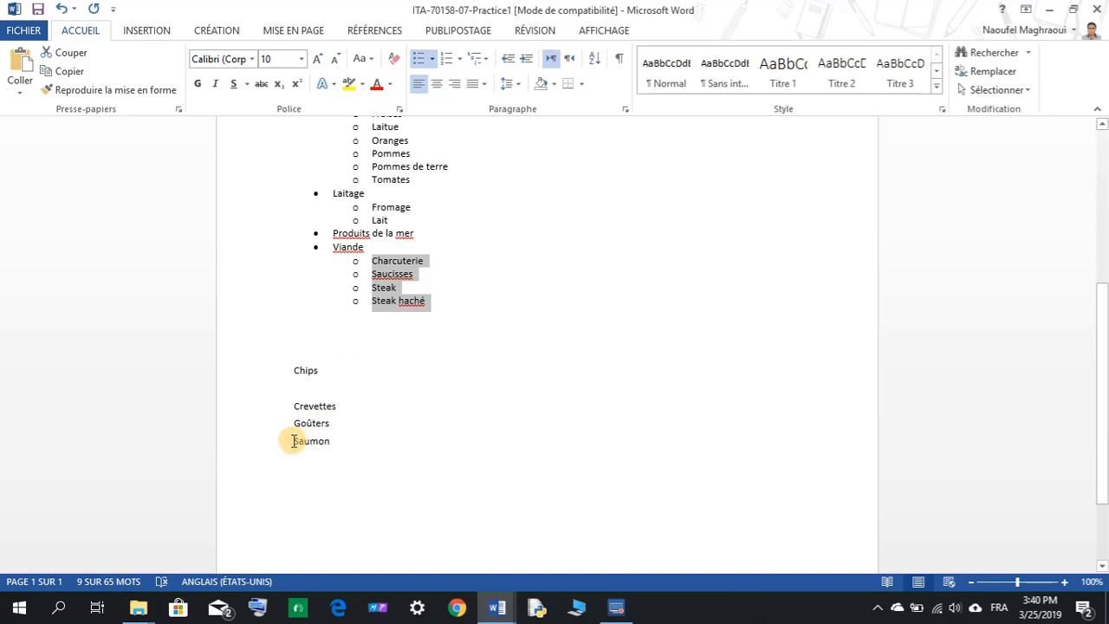
pyautogui.moveTo(293, 441); pyautogui.dragTo(322, 442)
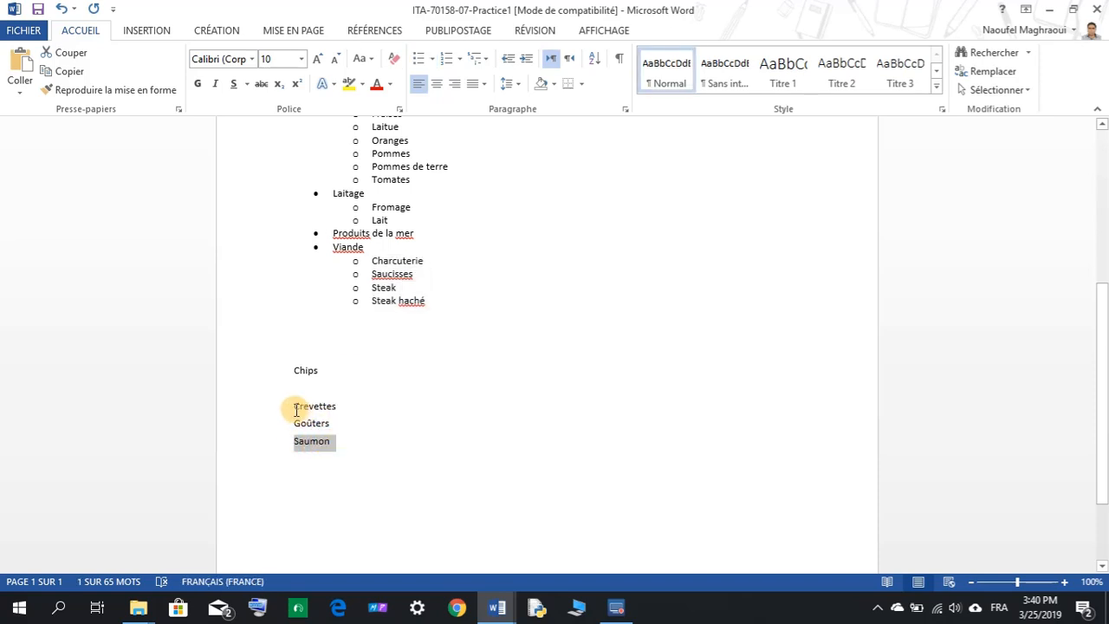
pyautogui.moveTo(295, 407); pyautogui.dragTo(329, 408)
pyautogui.rightClick(329, 405)
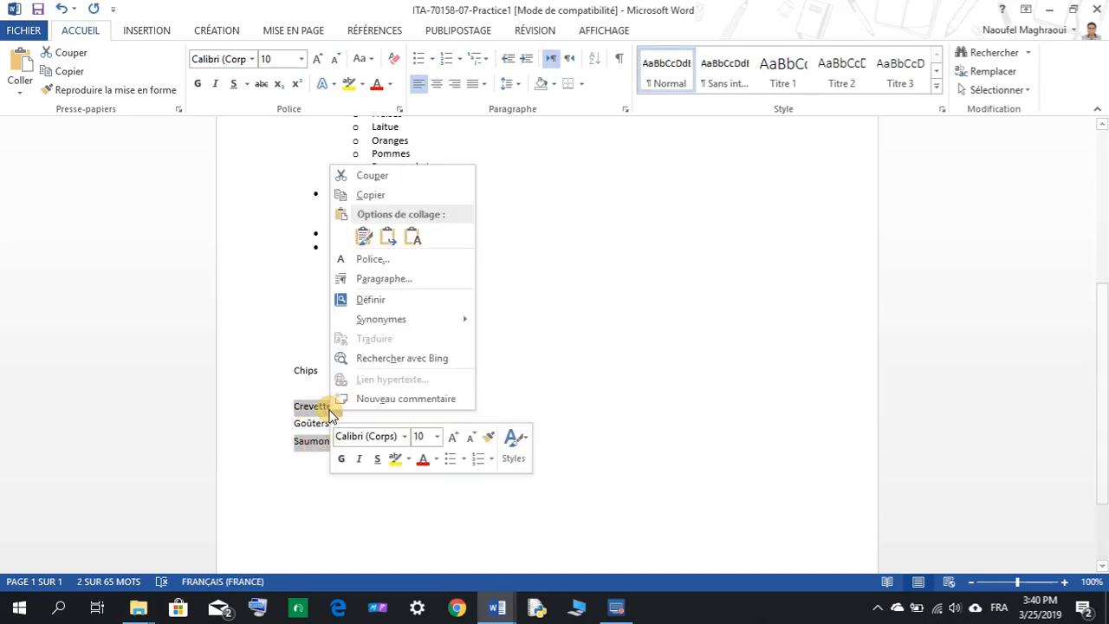
pyautogui.click(372, 182)
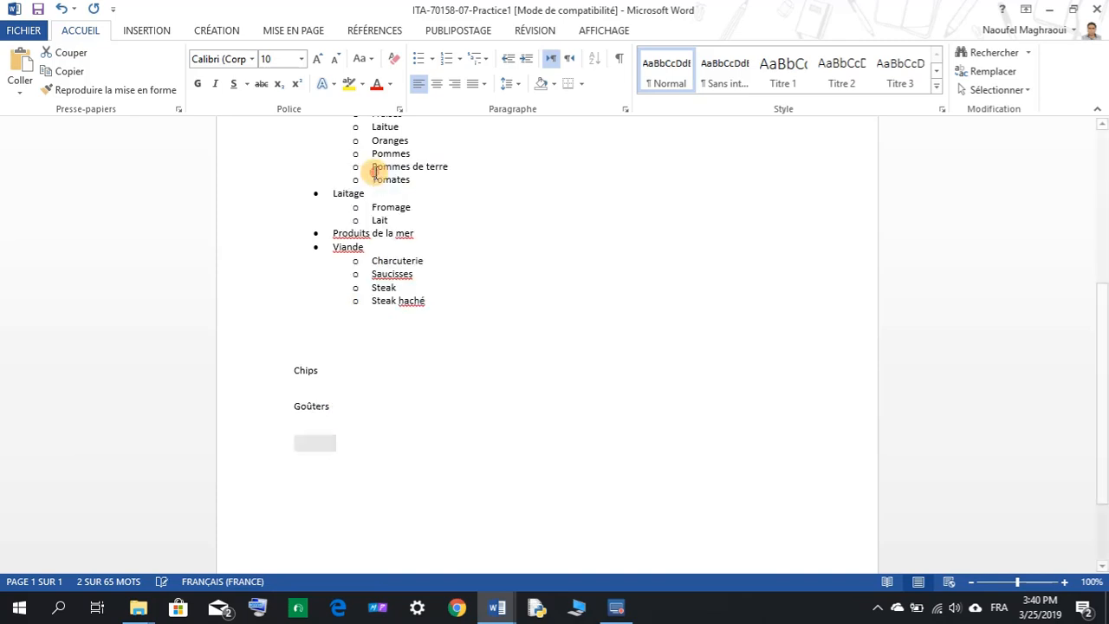
# Paste Crevettes and Saumon on a new bulleted line under Produits de la mer, and indent both to the second list level.
pyautogui.click(430, 229)
pyautogui.press('Return')
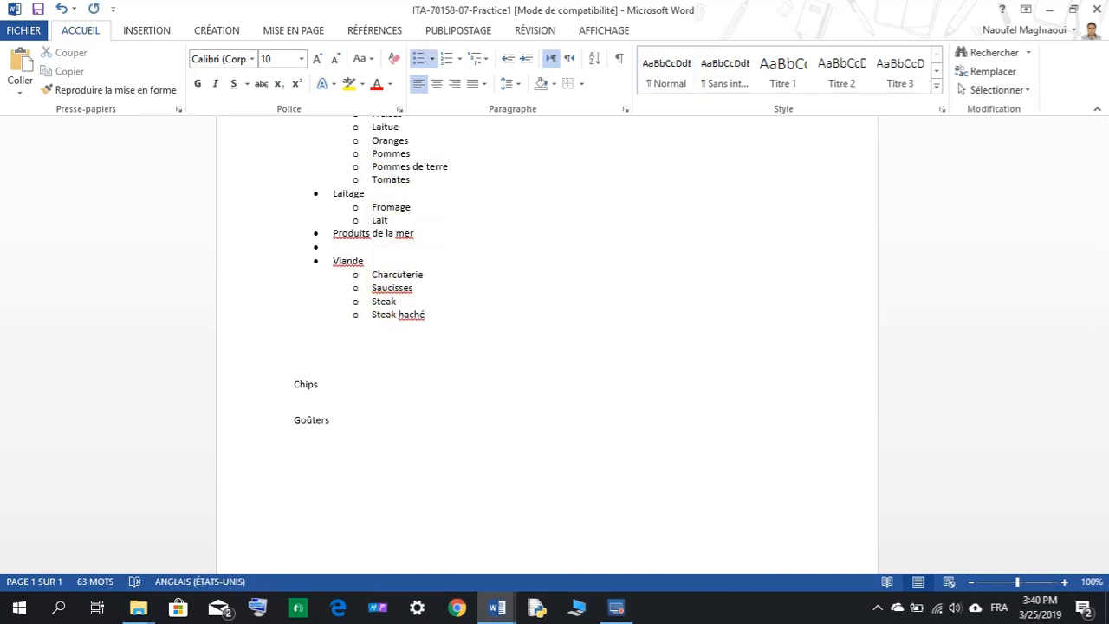
pyautogui.rightClick(334, 247)
pyautogui.click(430, 318)
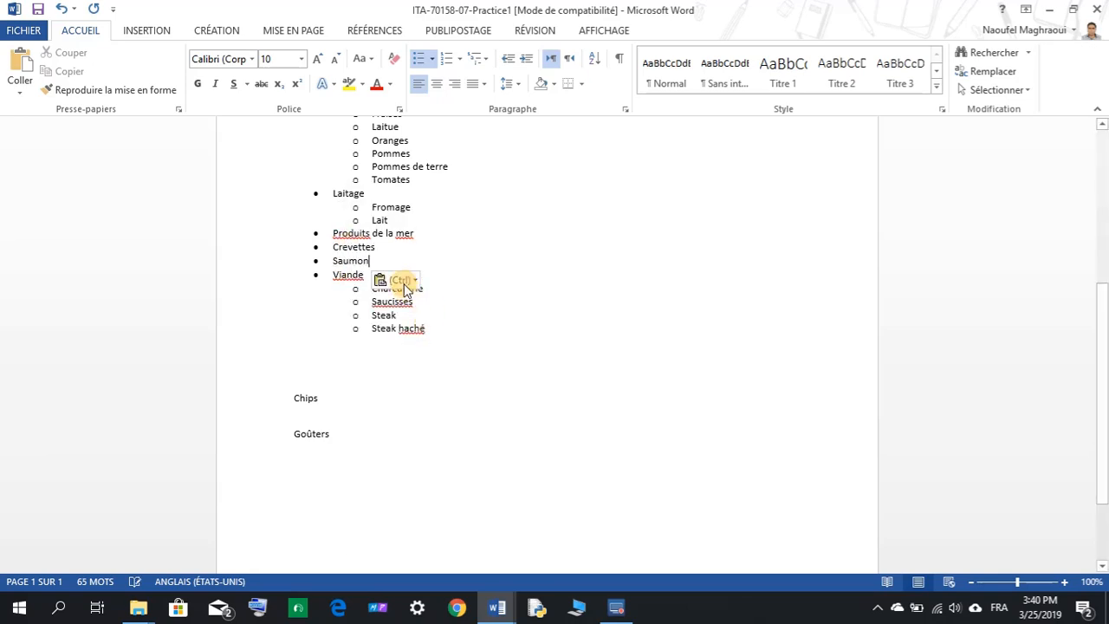
pyautogui.moveTo(379, 258); pyautogui.dragTo(336, 249)
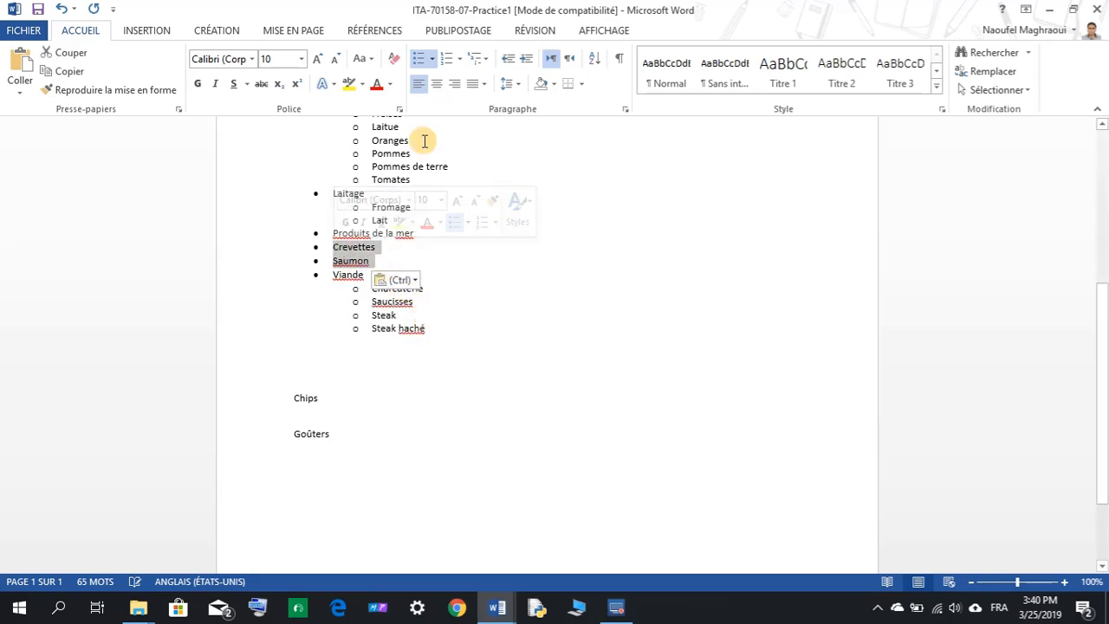
pyautogui.click(526, 66)
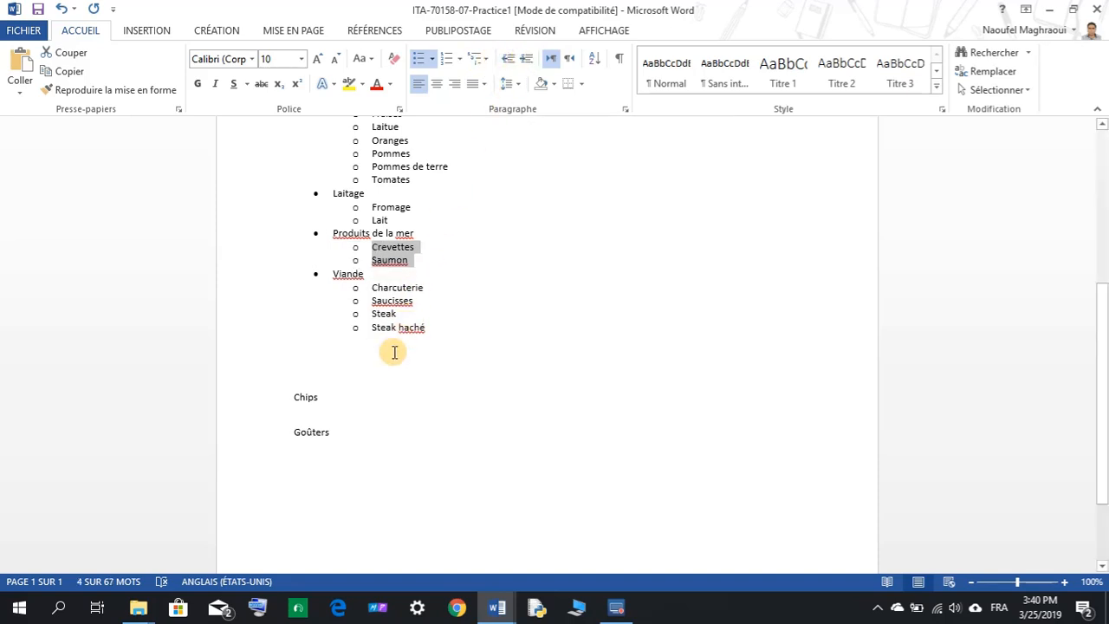
# Select Goûters in the remaining unbulleted list.
pyautogui.moveTo(331, 432); pyautogui.dragTo(294, 431)
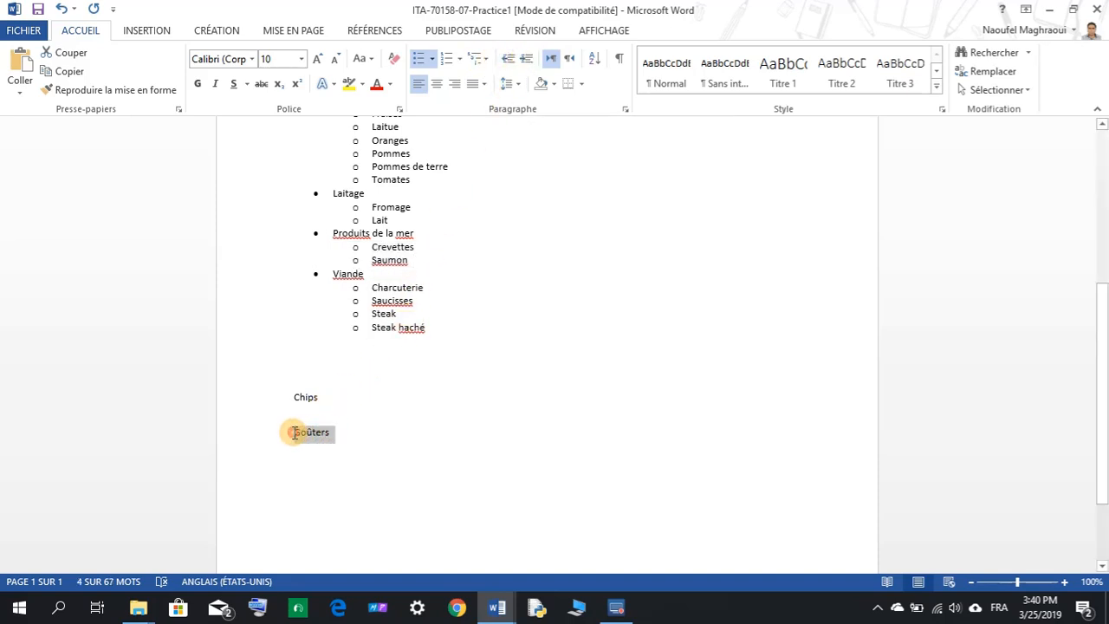
# Move the "Goûters" line directly below "Steak haché", pasting it as text only.
pyautogui.rightClick(305, 432)
pyautogui.click(355, 197)
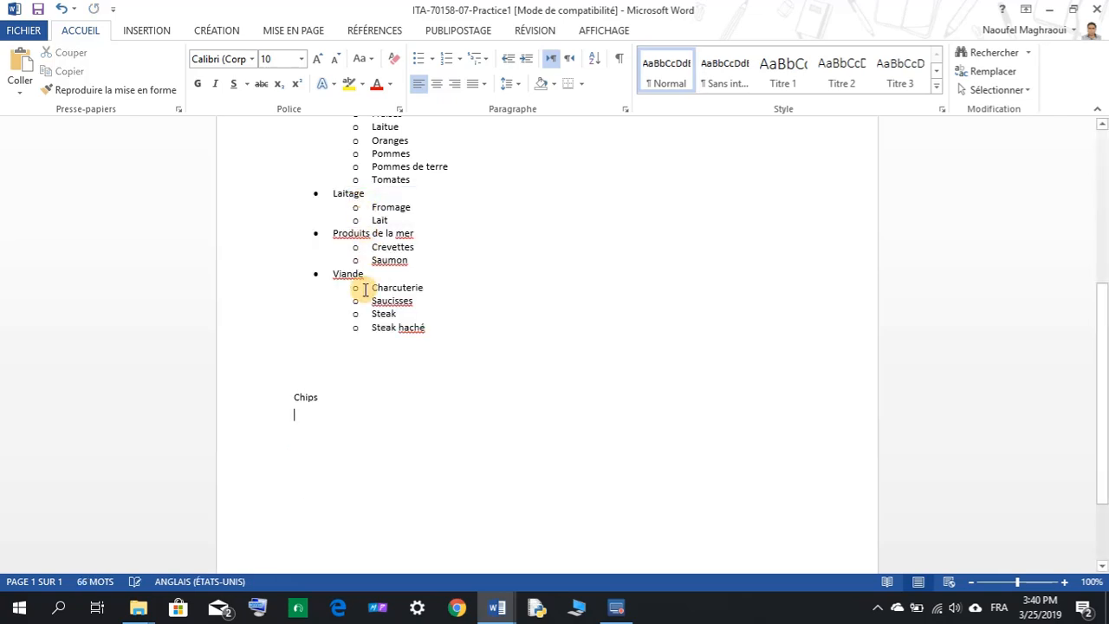
pyautogui.rightClick(345, 345)
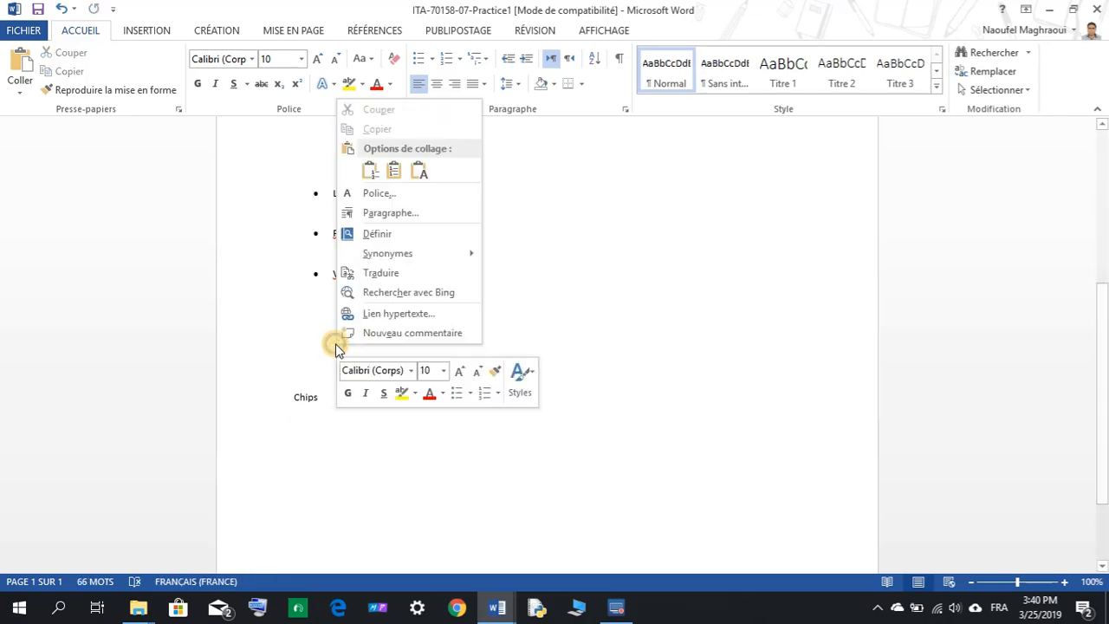
pyautogui.click(416, 168)
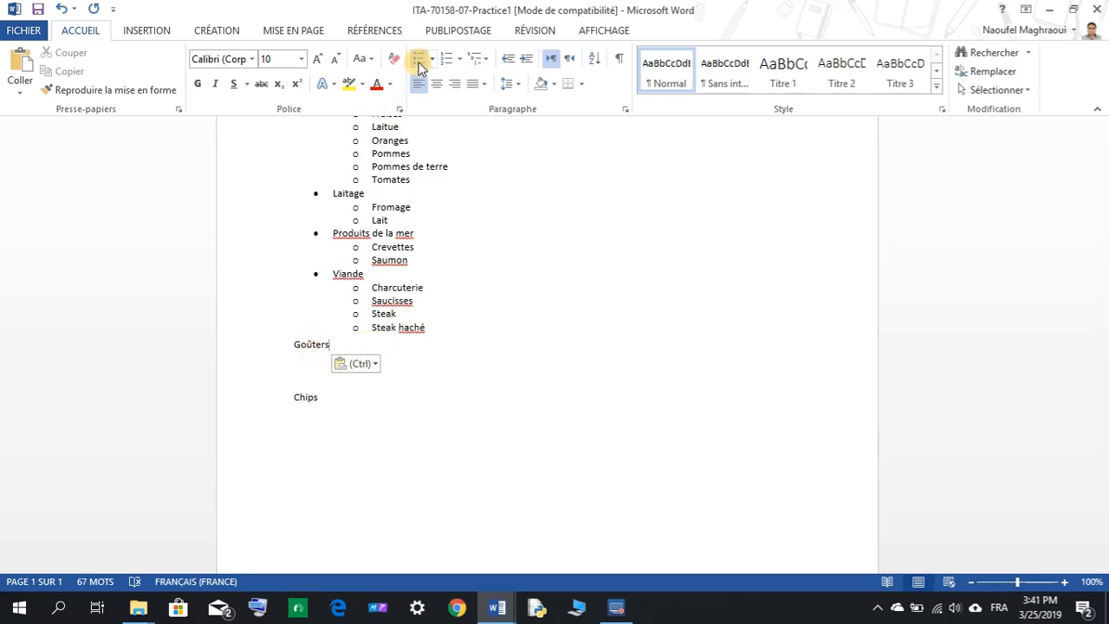
# Copy the first-level bullet formatting of "Viande" onto "Goûters" with the Format Painter.
pyautogui.click(339, 274)
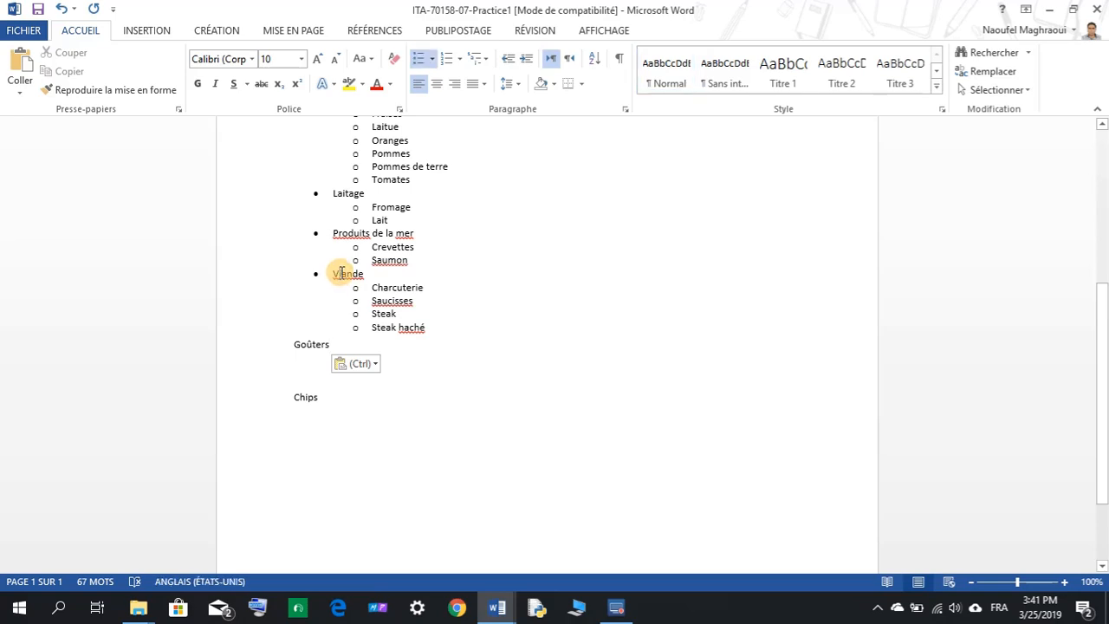
pyautogui.click(139, 93)
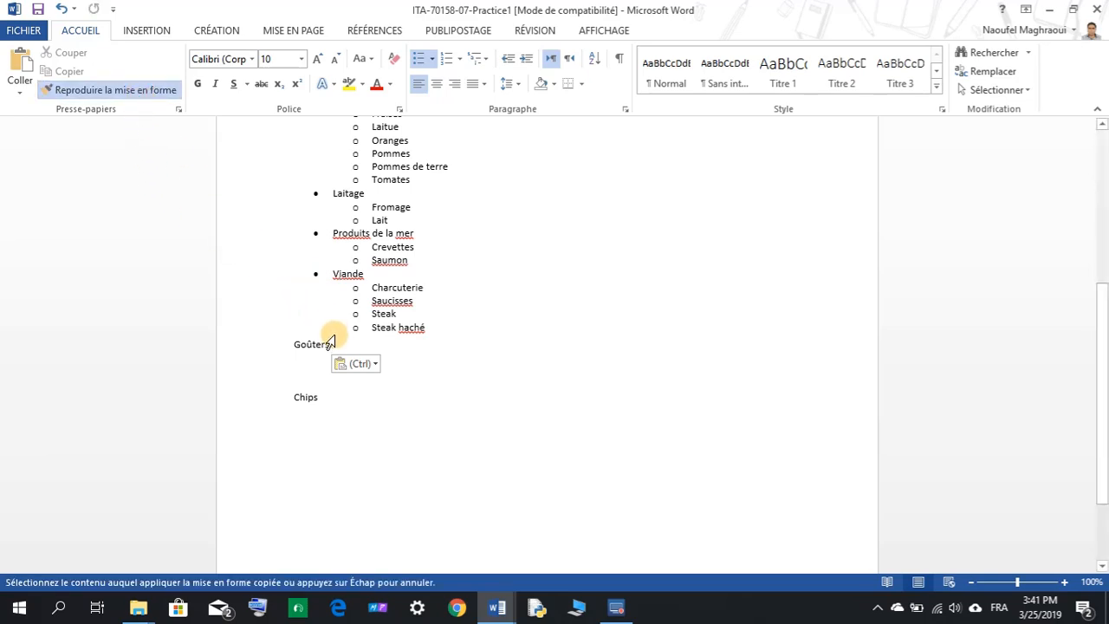
pyautogui.moveTo(327, 344); pyautogui.dragTo(287, 345)
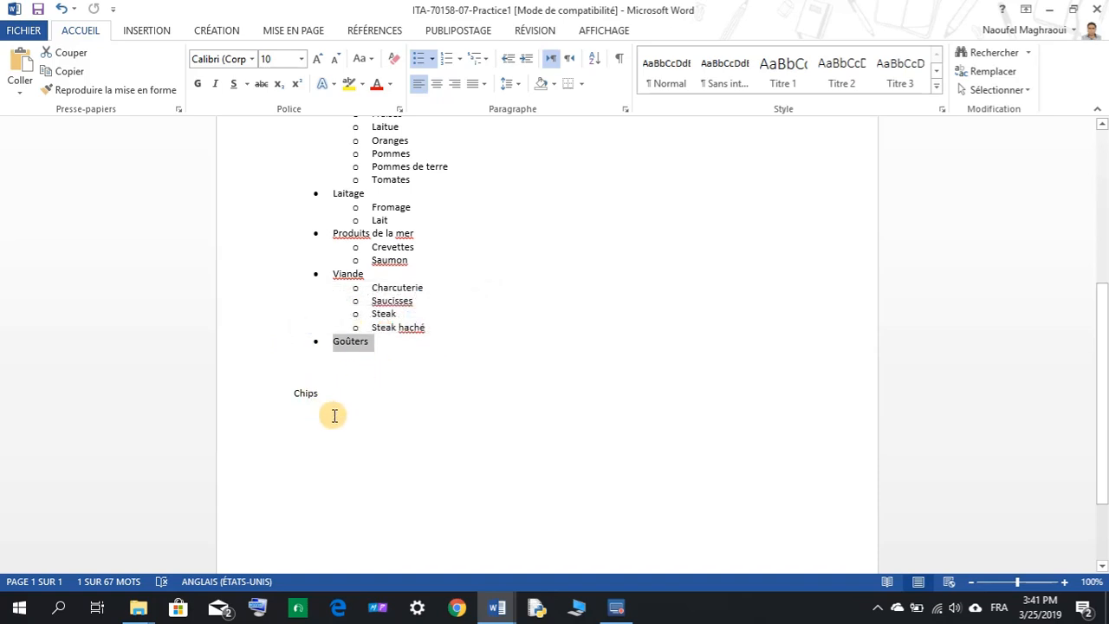
pyautogui.click(343, 275)
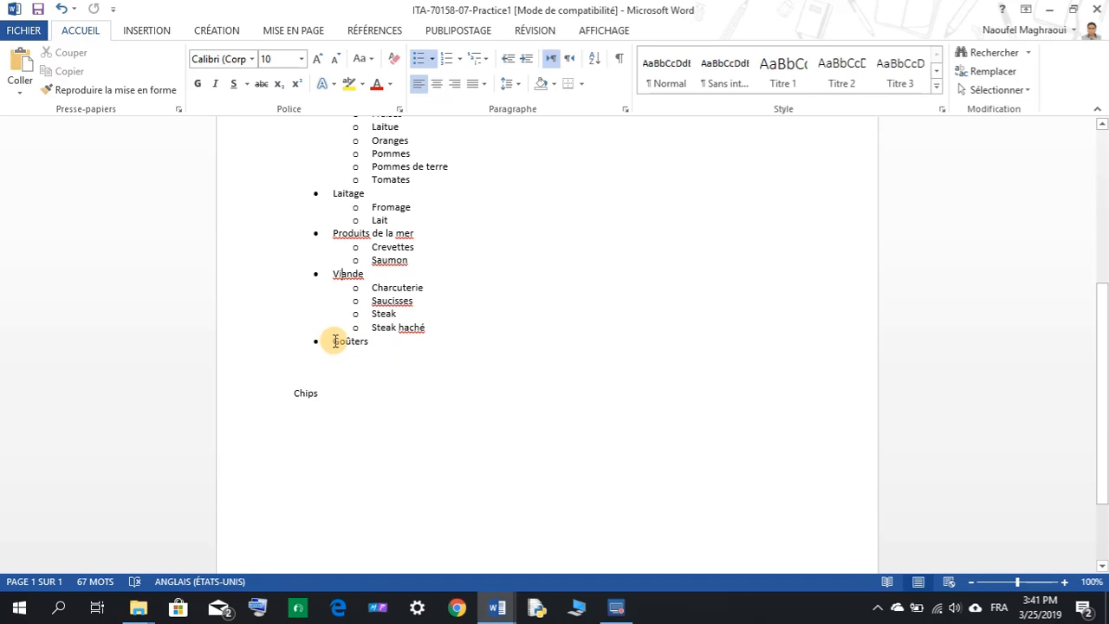
# Remove the blank lines between "Goûters" and "Chips".
pyautogui.click(295, 392)
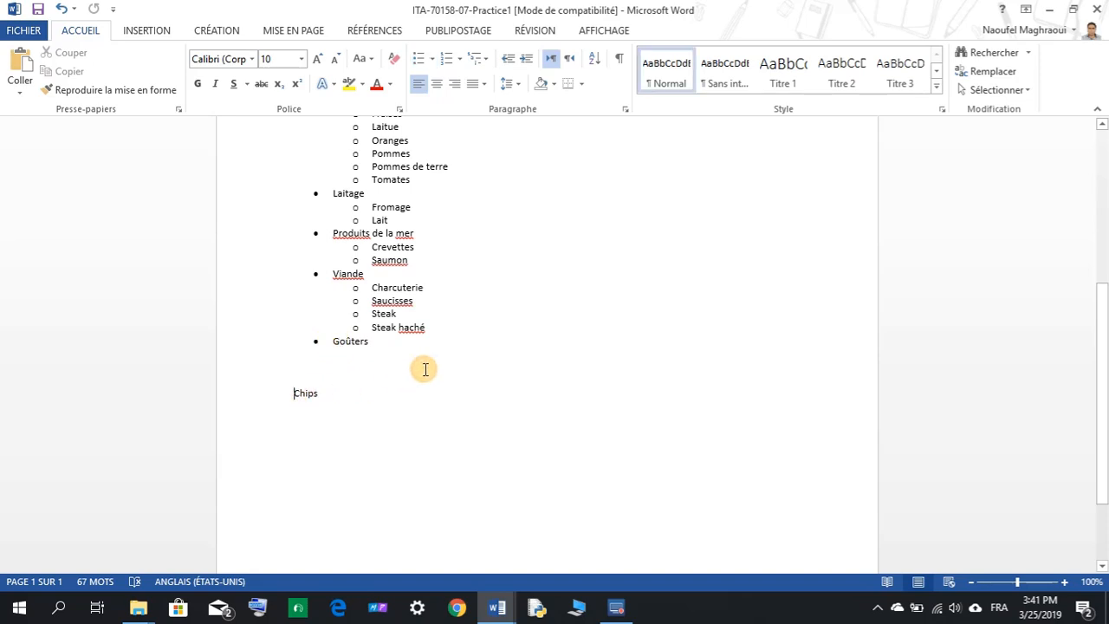
pyautogui.press('BackSpace')
pyautogui.press('BackSpace')
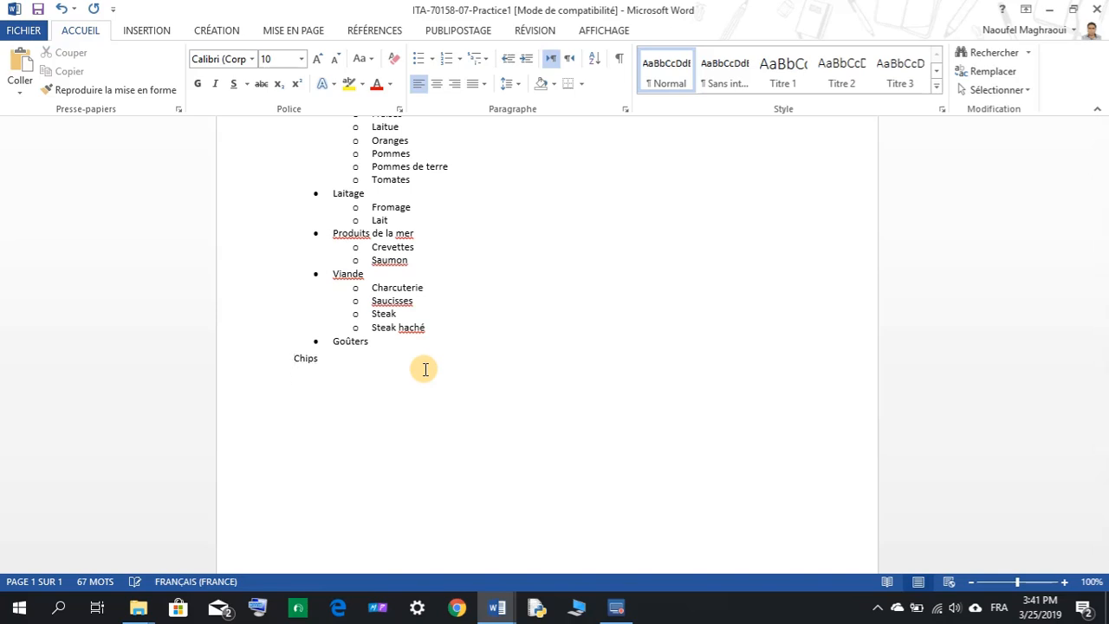
# Copy the second-level bullet formatting of "Charcuterie" onto "Chips" with the Format Painter.
pyautogui.click(383, 288)
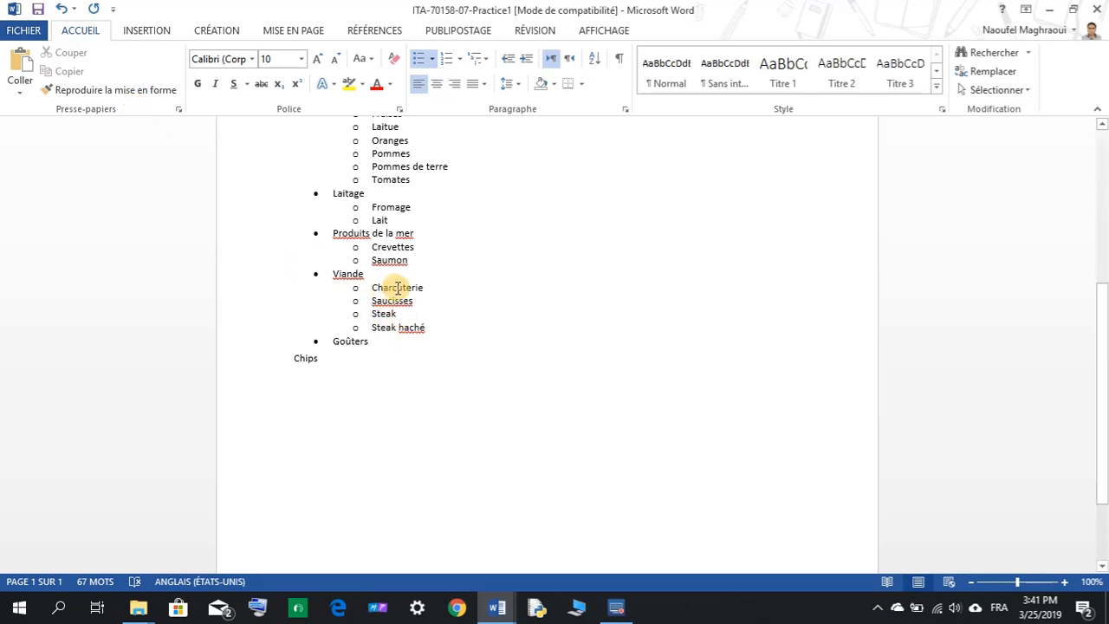
pyautogui.click(141, 91)
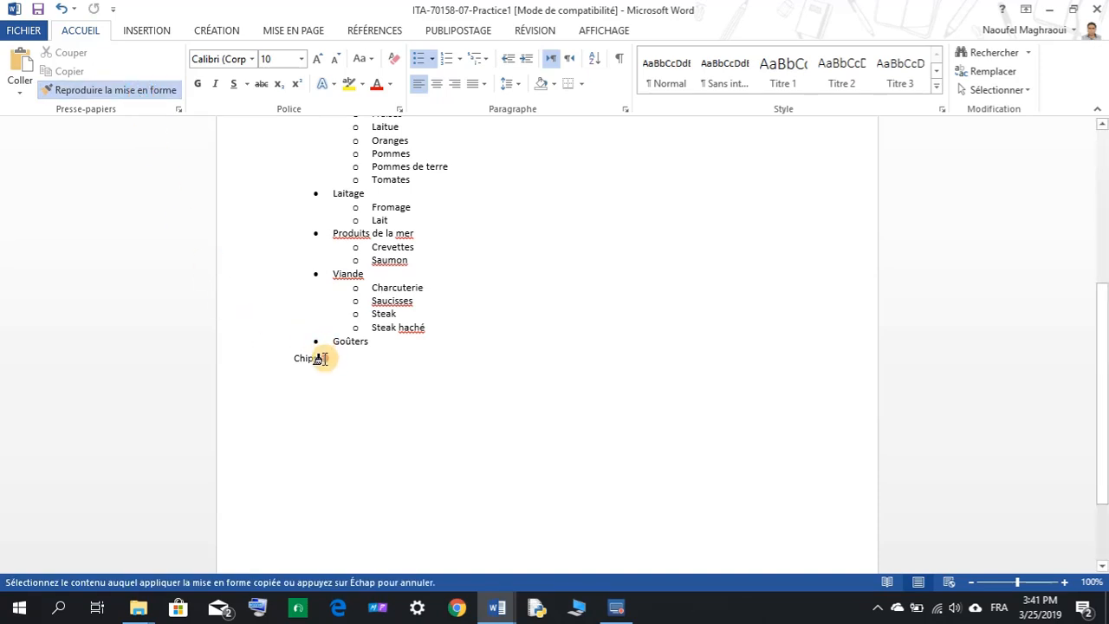
pyautogui.moveTo(320, 358); pyautogui.dragTo(277, 359)
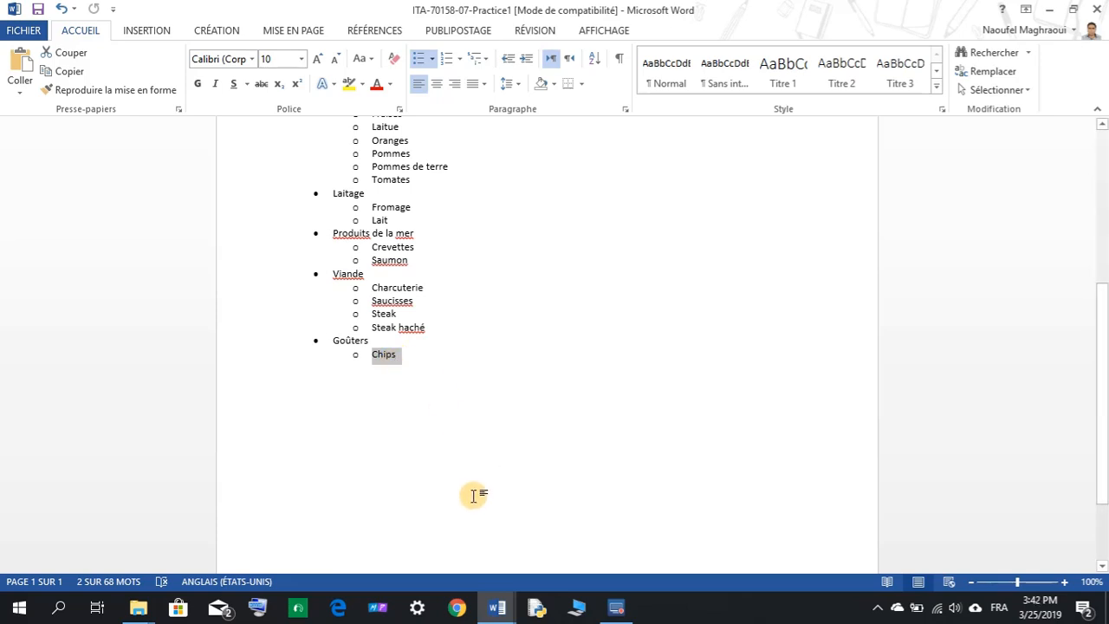
pyautogui.scroll(5, 485, 461)
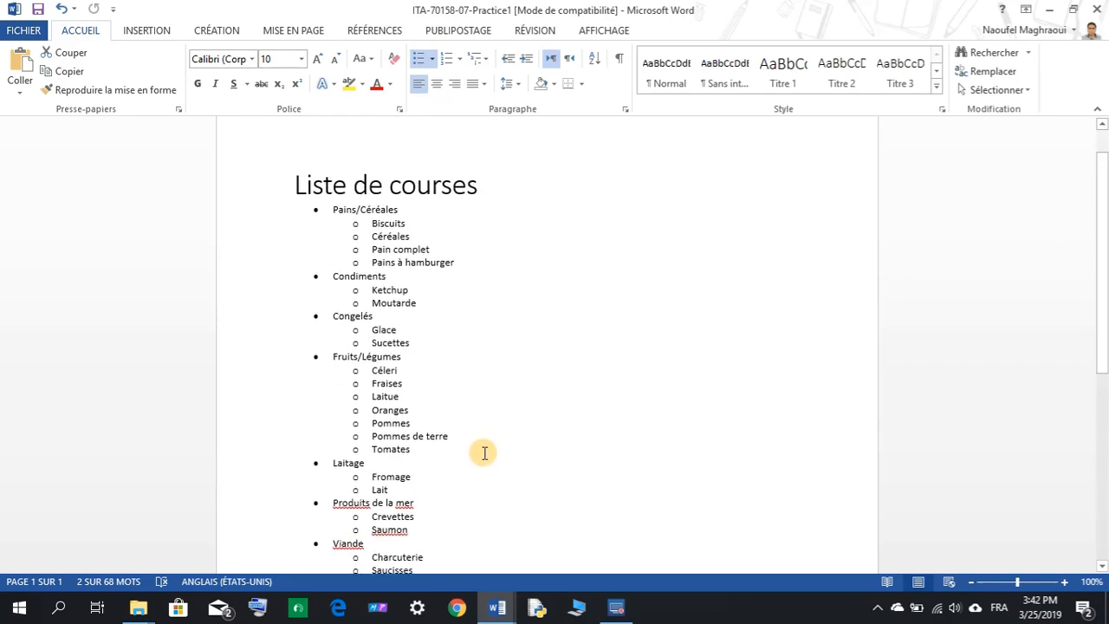
pyautogui.scroll(-5, 479, 454)
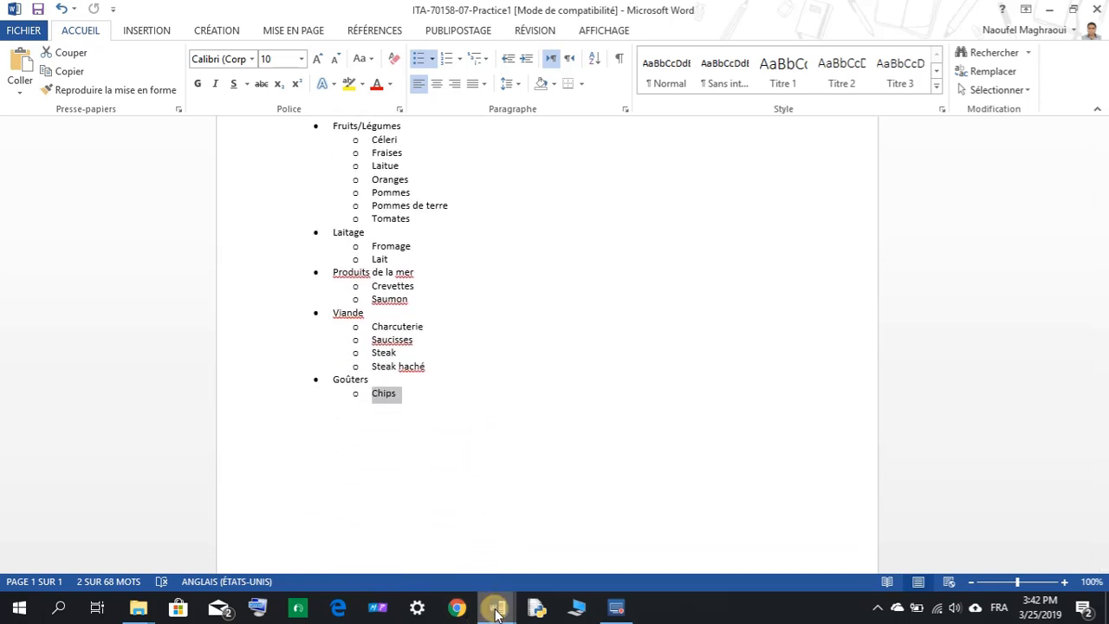
# Close the My-07-Practice1 document and read the remaining exercise instructions in the ITA-70158-07-Project document.
pyautogui.moveTo(496, 611)
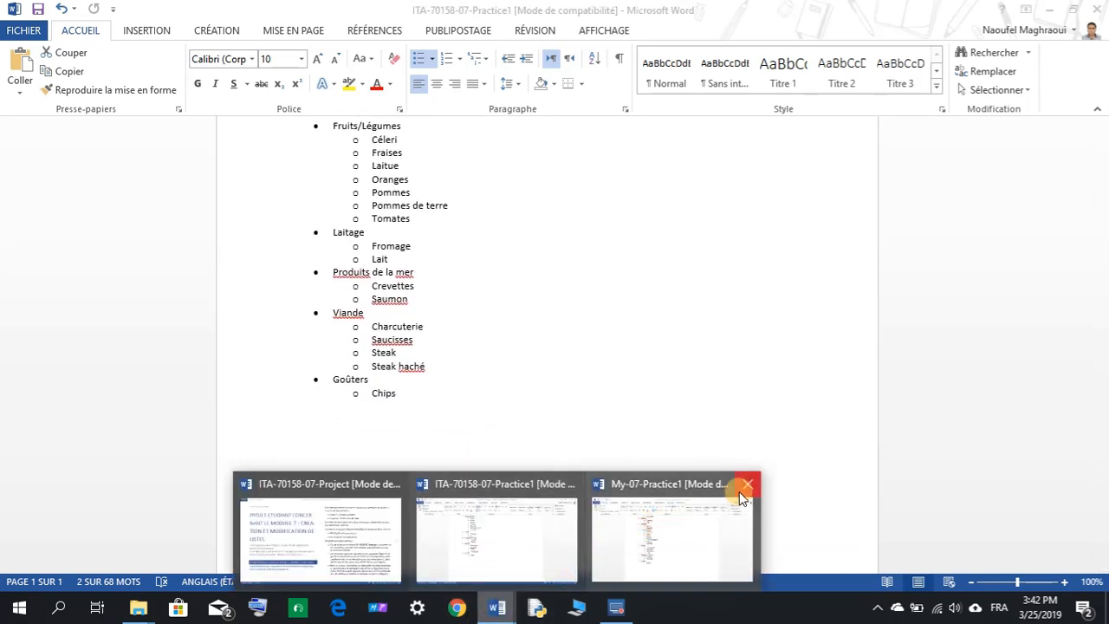
pyautogui.moveTo(747, 493)
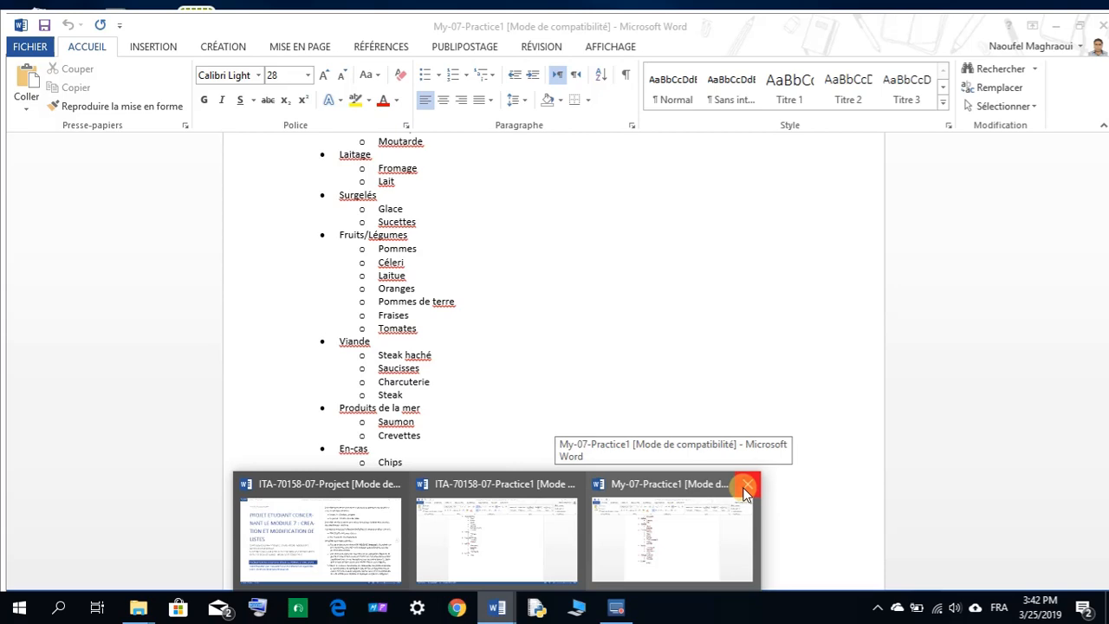
pyautogui.click(747, 488)
pyautogui.click(441, 533)
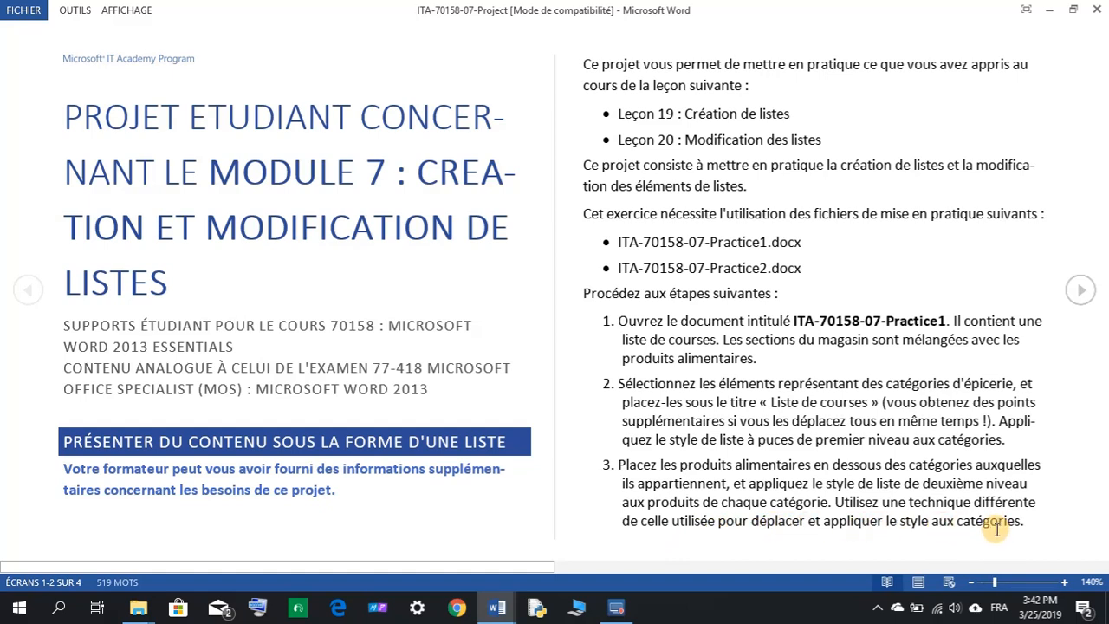
pyautogui.click(1081, 291)
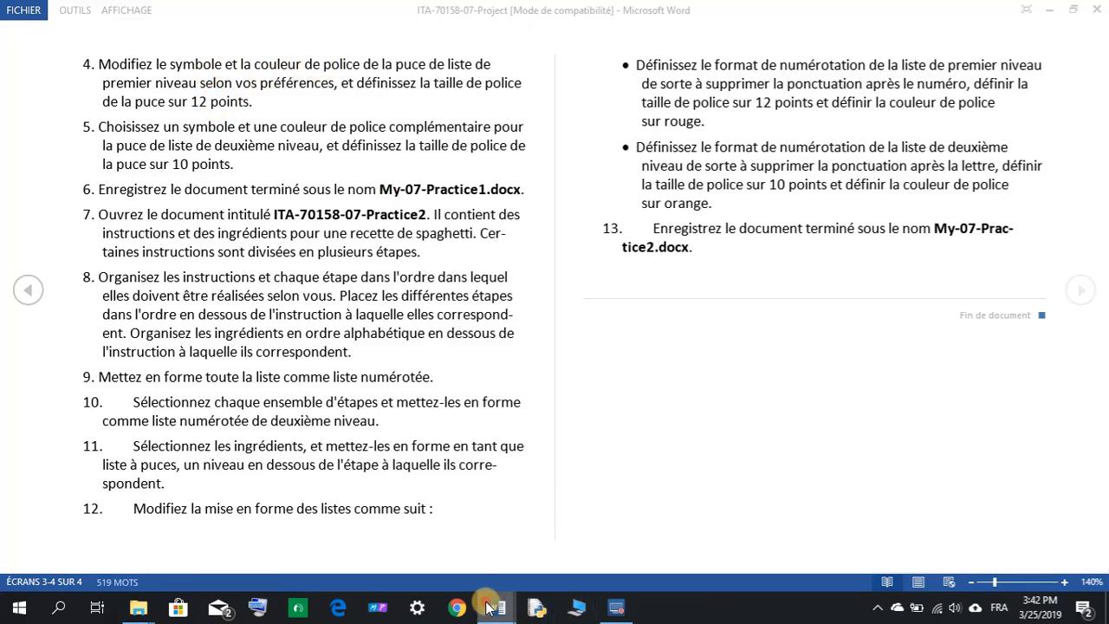
# In the ITA-70158-07-Practice1 document, define a new first-level bullet using the club symbol from the Symbol font, character code 167.
pyautogui.moveTo(495, 600)
pyautogui.click(542, 548)
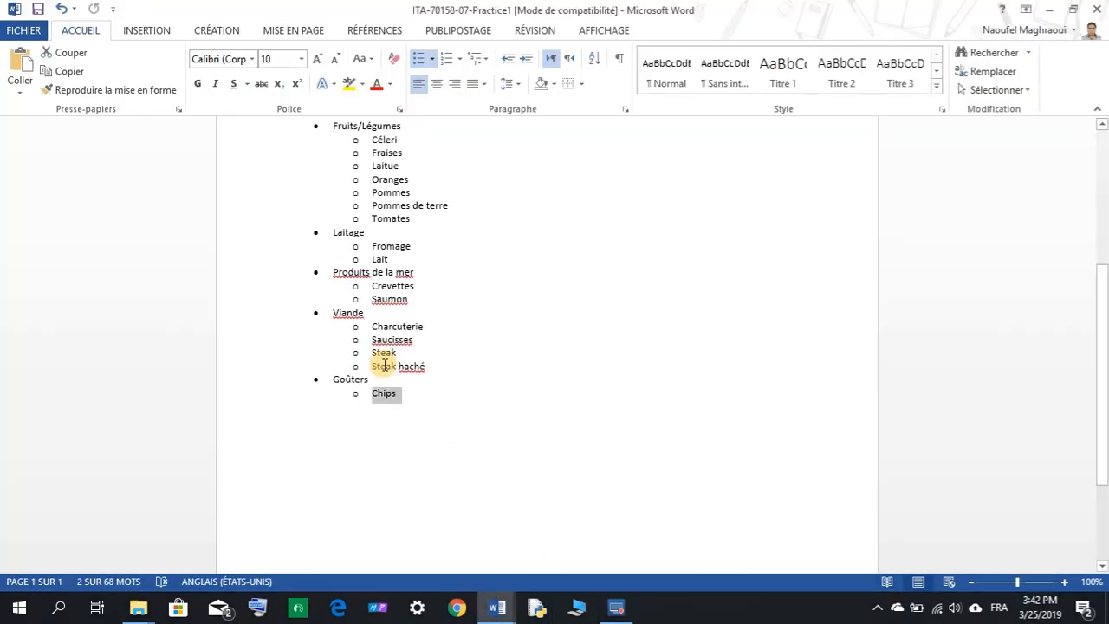
pyautogui.scroll(5, 375, 362)
pyautogui.scroll(2, 379, 359)
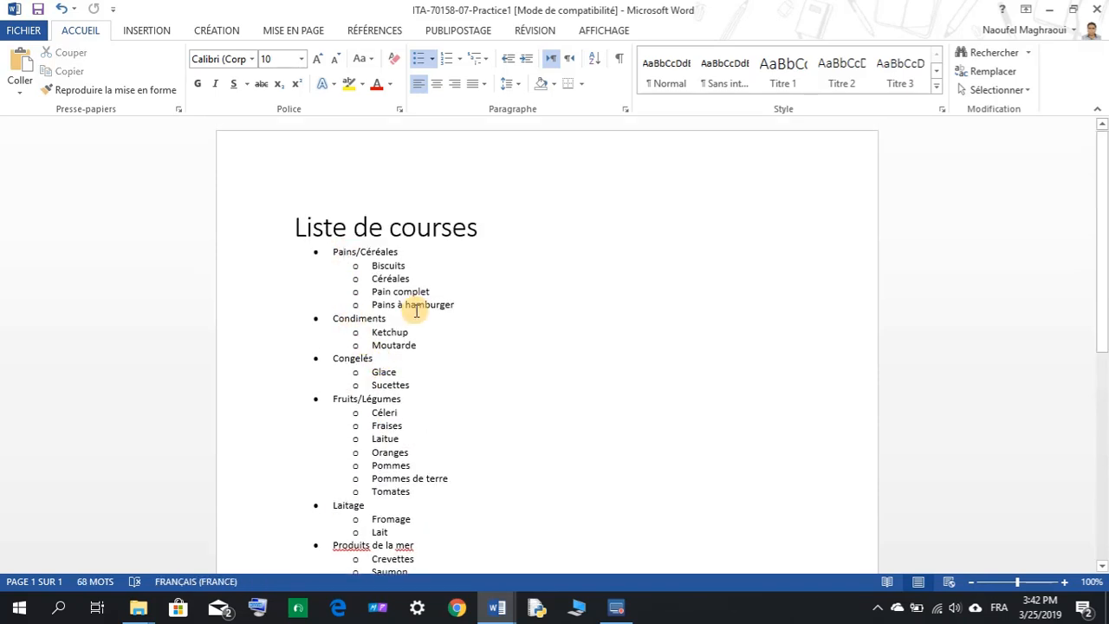
pyautogui.click(434, 60)
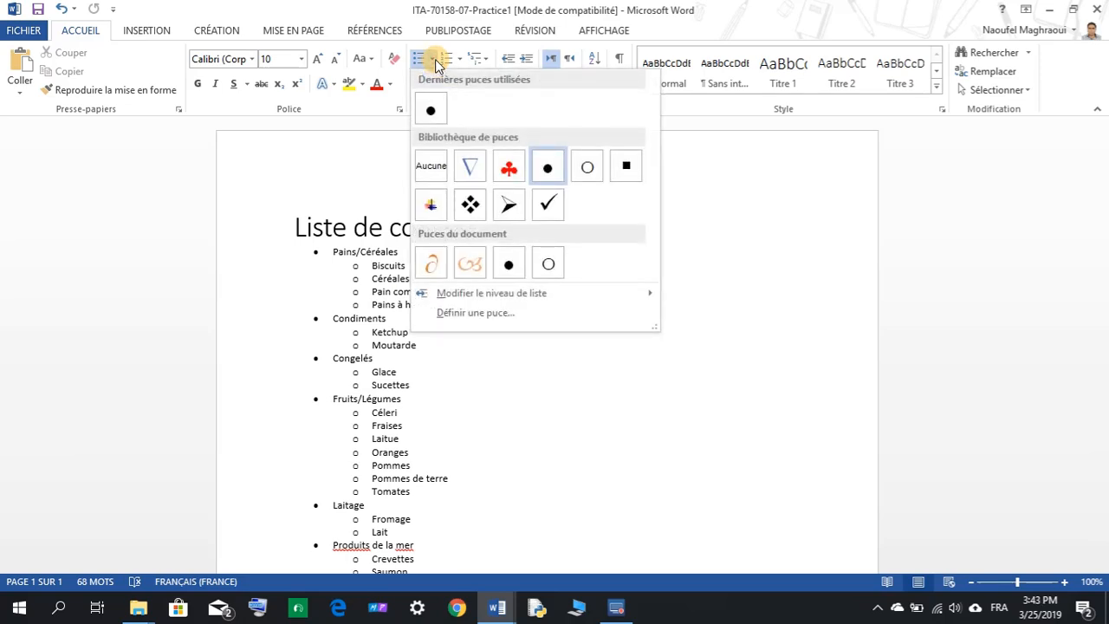
pyautogui.click(460, 319)
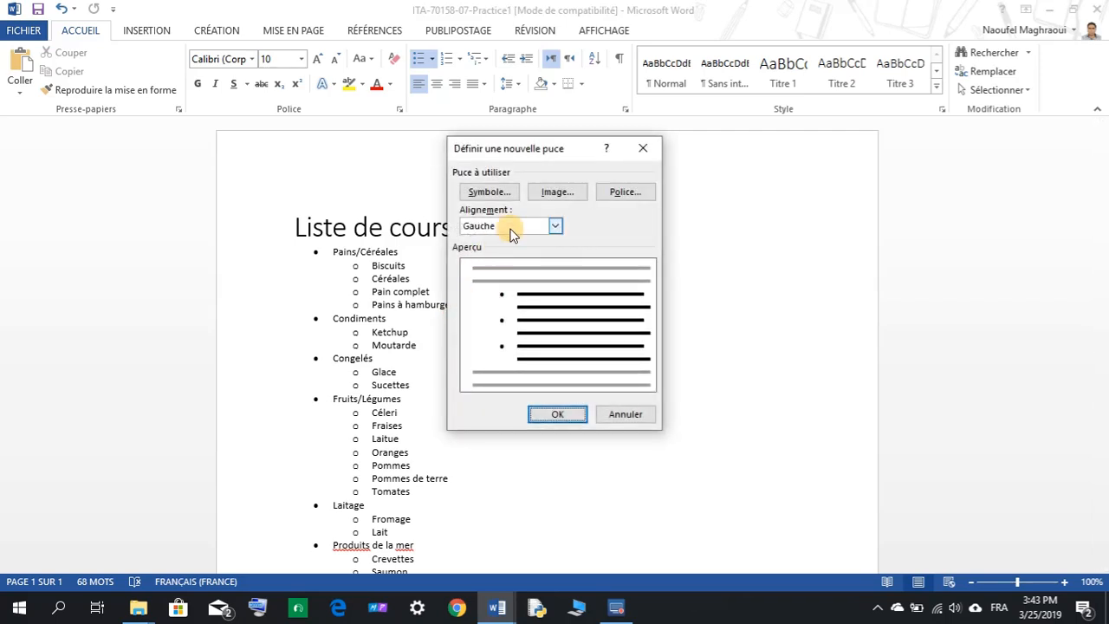
pyautogui.click(499, 189)
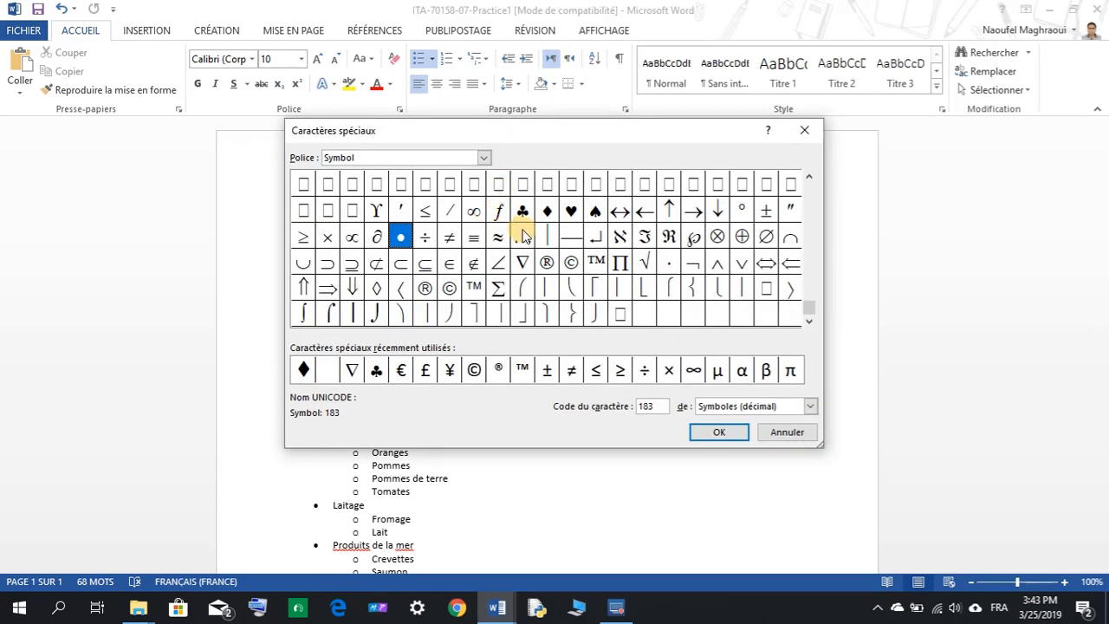
pyautogui.moveTo(524, 130); pyautogui.dragTo(712, 109)
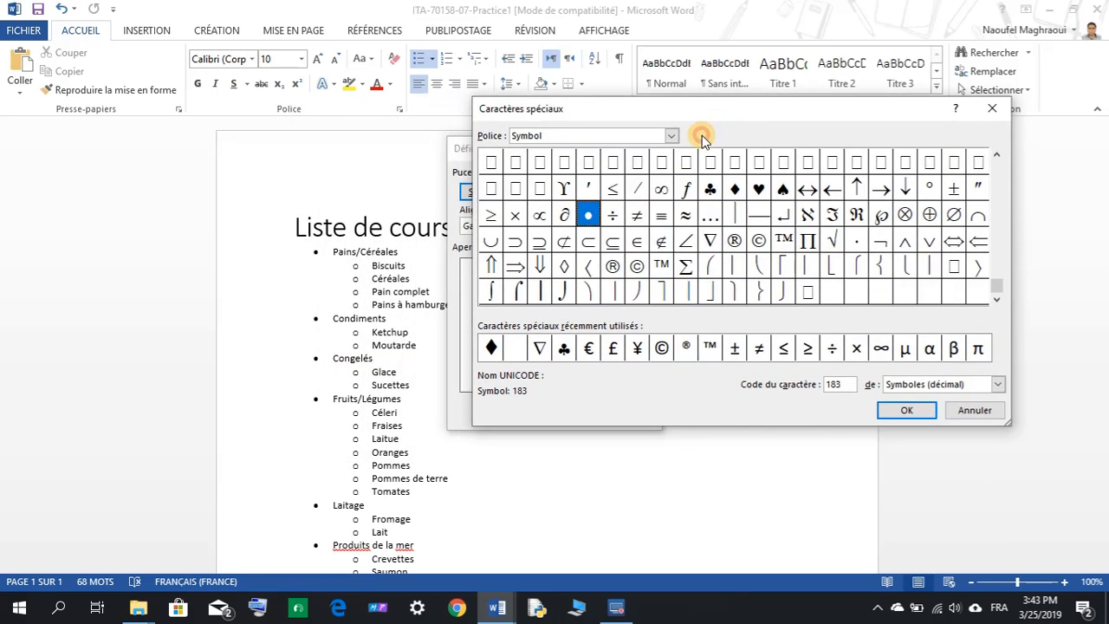
pyautogui.click(710, 188)
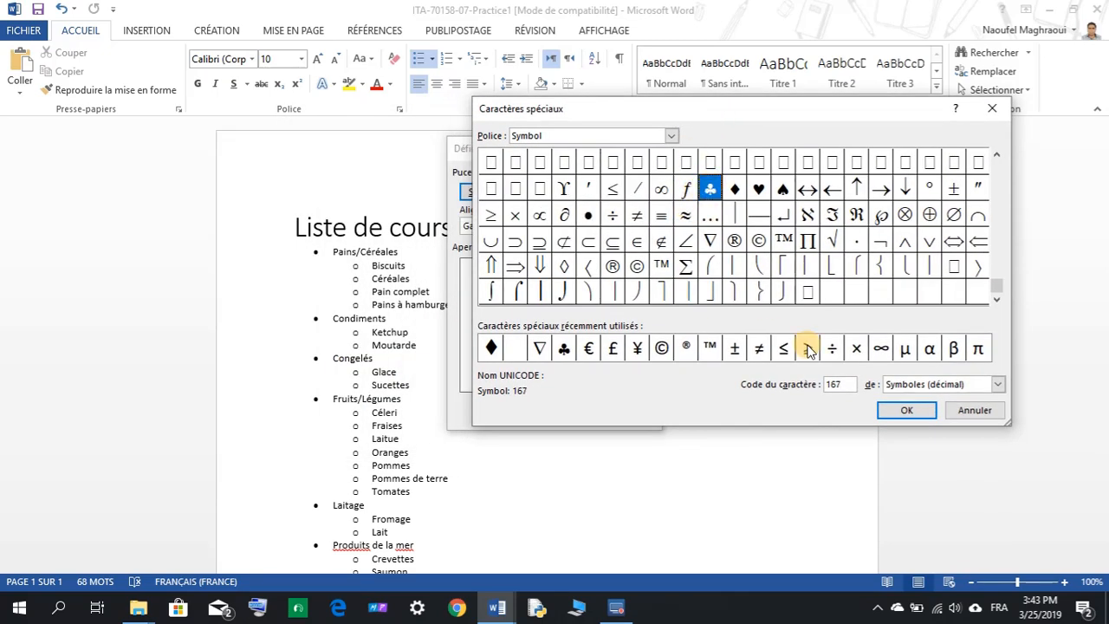
pyautogui.click(906, 411)
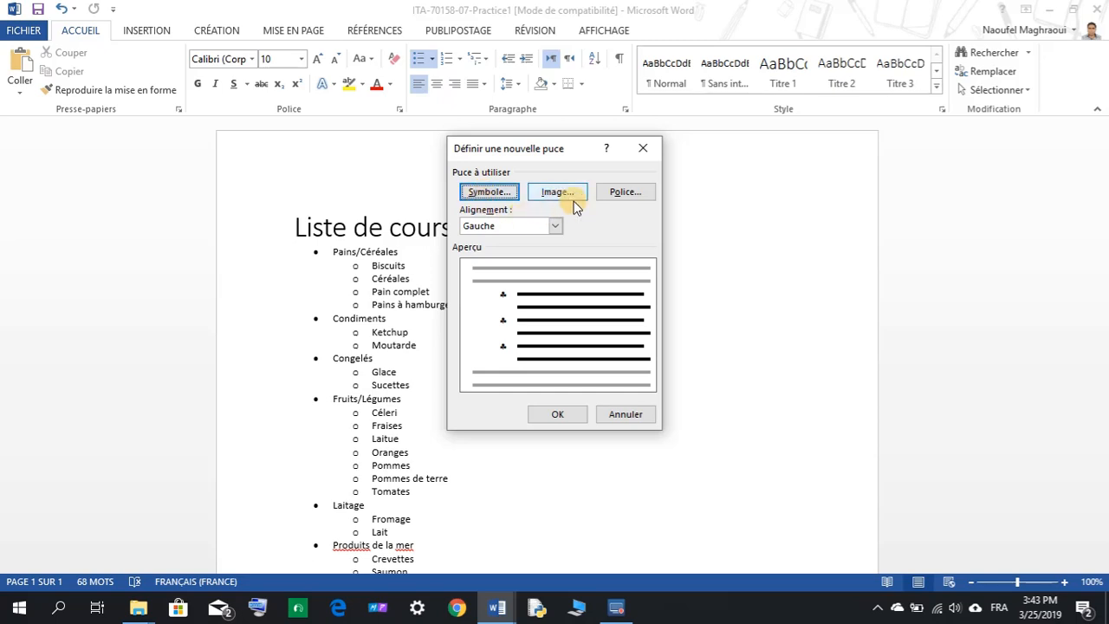
# Set the new club bullet's font colour to red and size to 12 points, and apply it to the first-level categories.
pyautogui.click(624, 191)
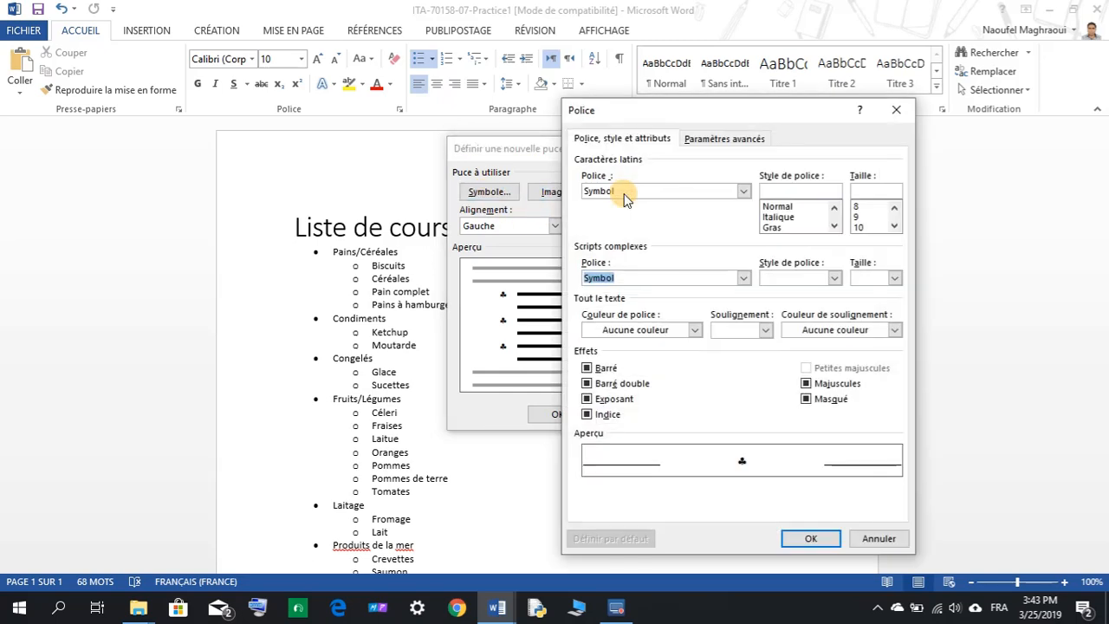
pyautogui.click(693, 331)
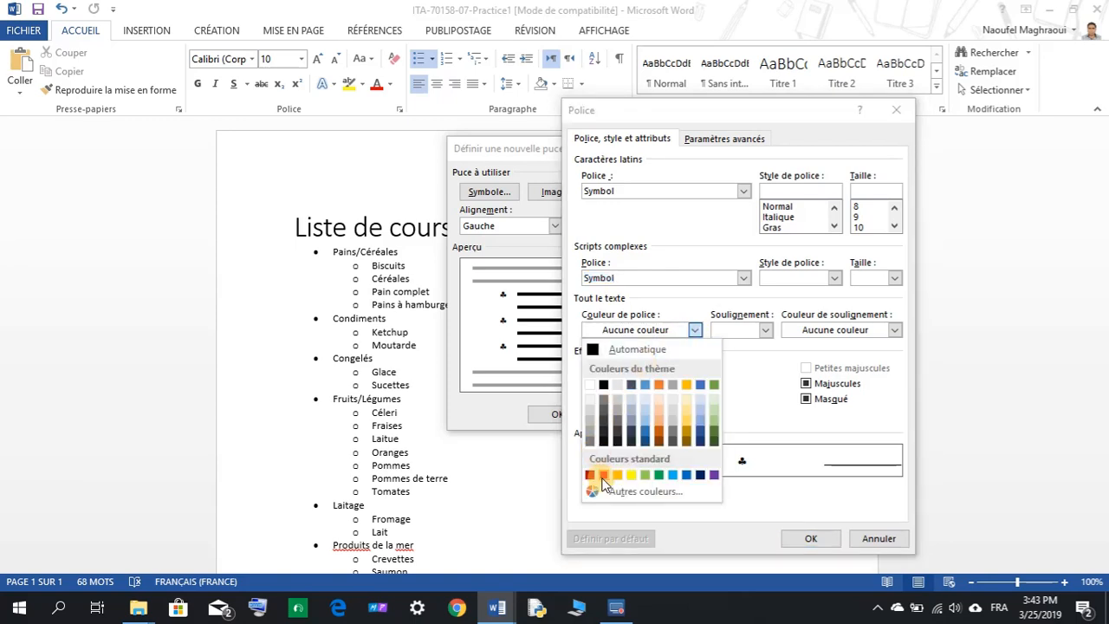
pyautogui.click(603, 475)
pyautogui.click(813, 538)
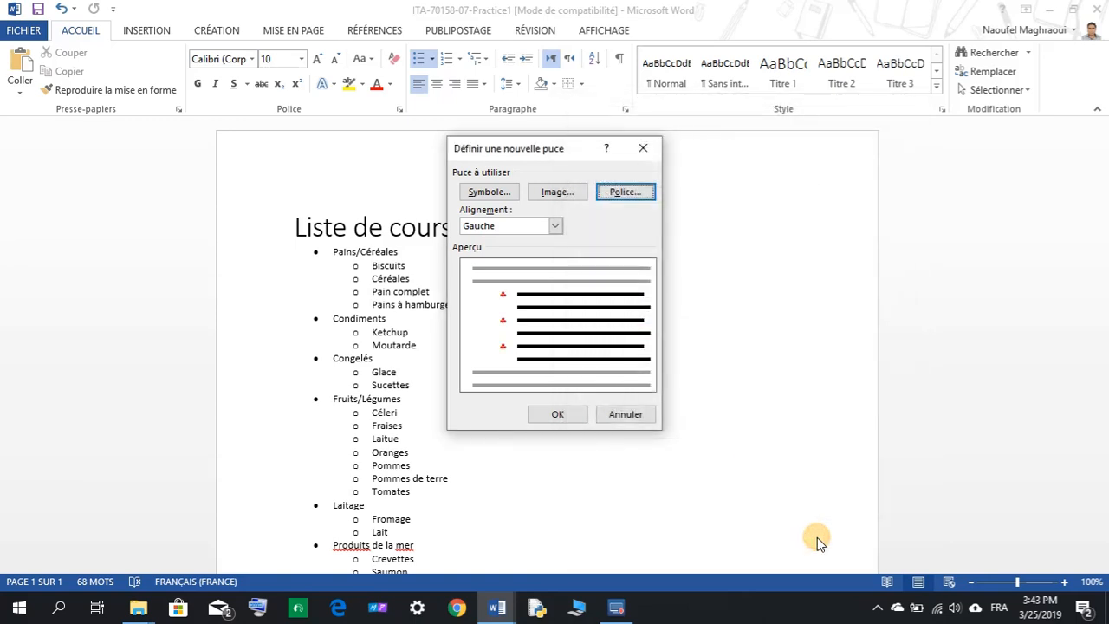
pyautogui.click(622, 193)
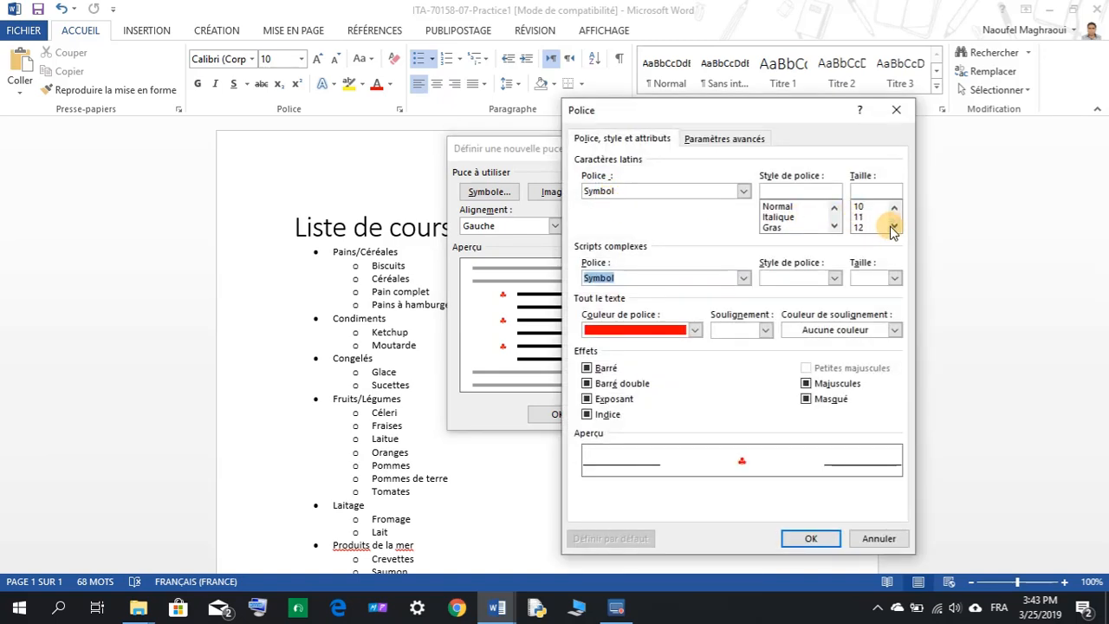
pyautogui.click(873, 227)
pyautogui.click(804, 535)
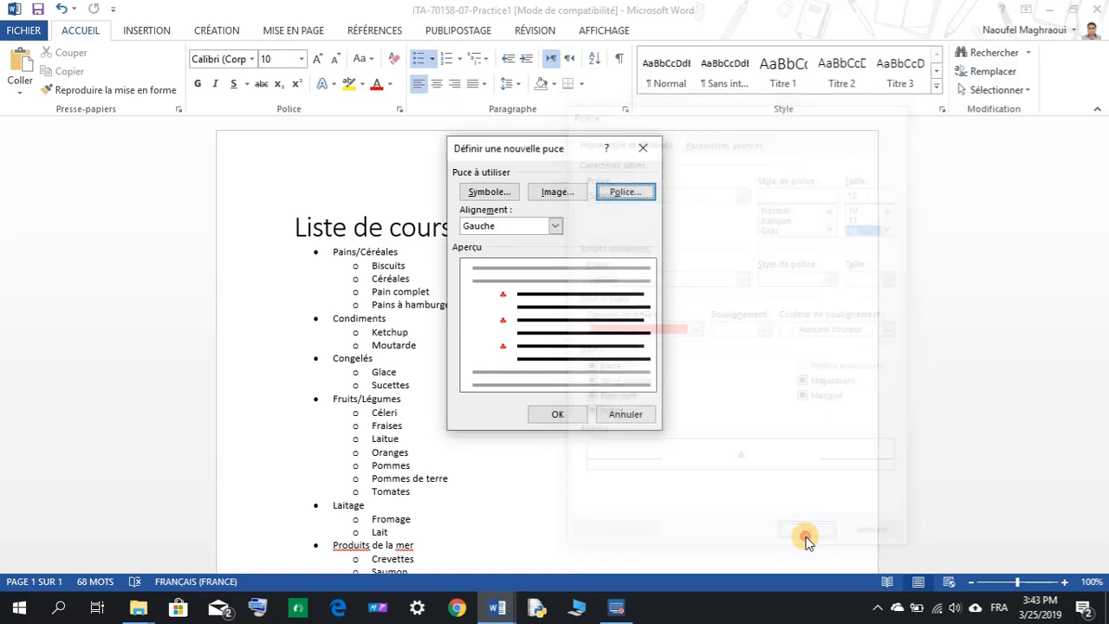
pyautogui.click(557, 414)
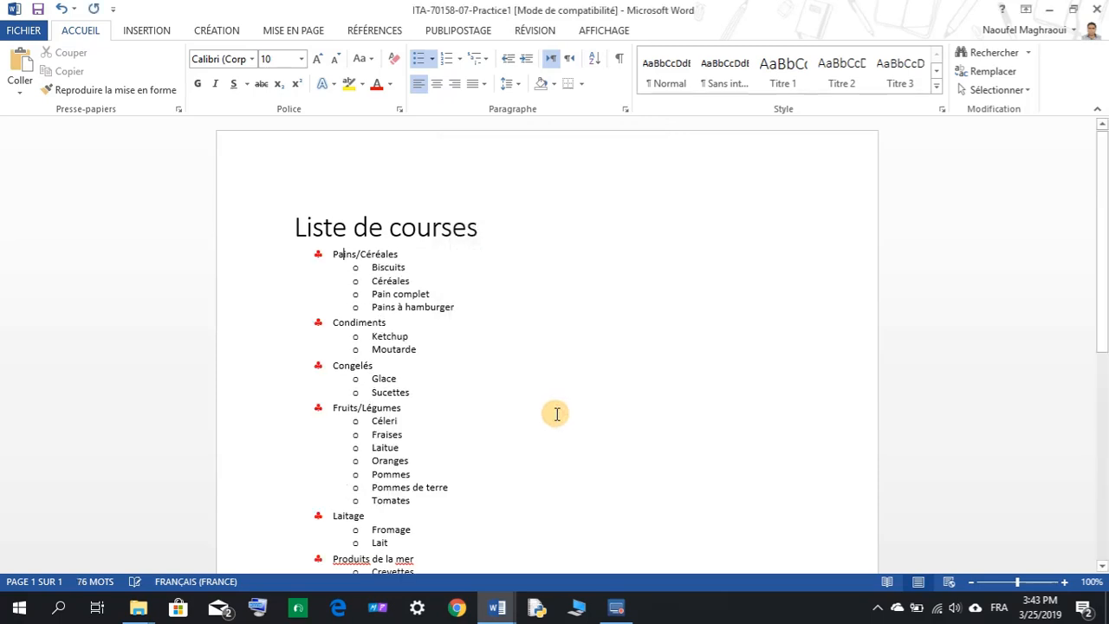
pyautogui.scroll(-3, 407, 362)
pyautogui.scroll(-3, 361, 388)
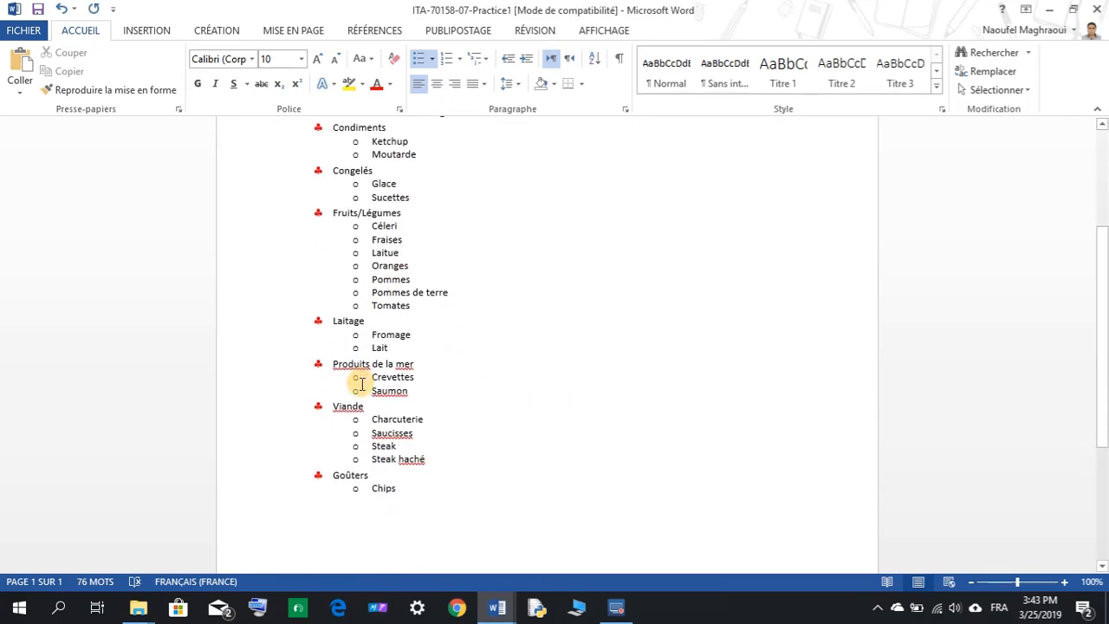
pyautogui.scroll(6, 363, 409)
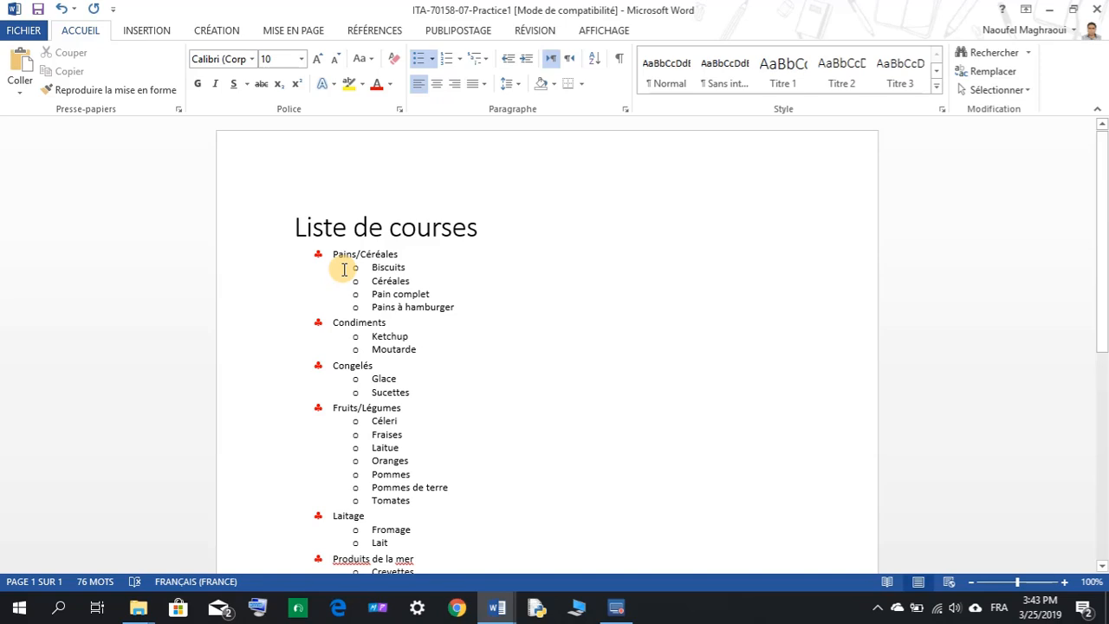
pyautogui.scroll(-5, 346, 396)
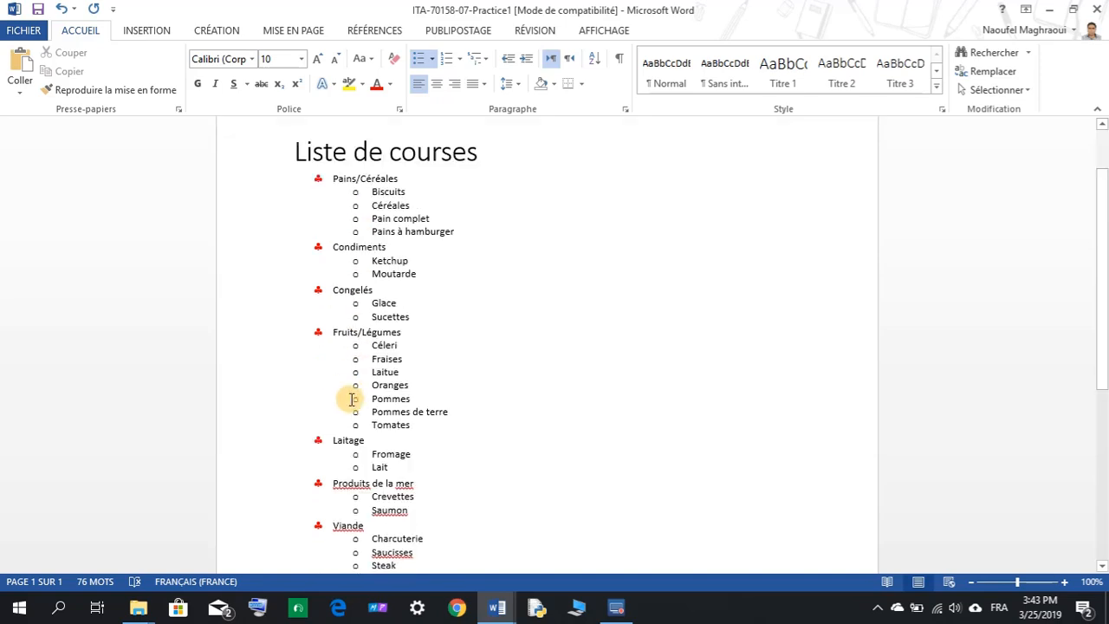
# Check the second-level instruction in the ITA-70158-07-Project document, and define a black diamond symbol as the new second-level bullet in ITA-70158-07-Practice1.
pyautogui.scroll(3, 352, 397)
pyautogui.moveTo(497, 606)
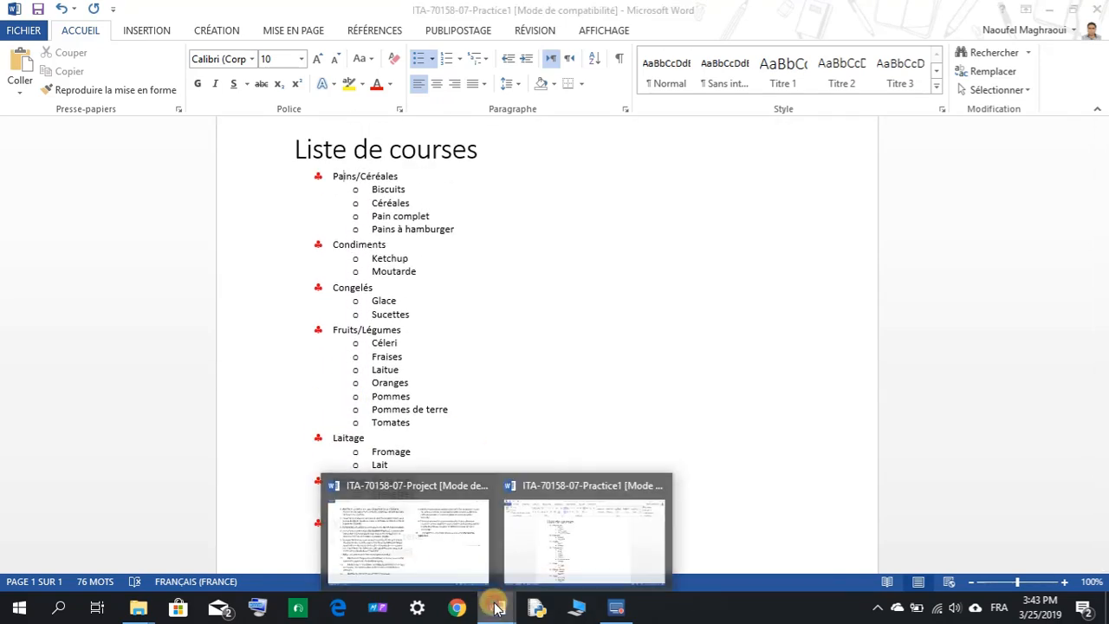
pyautogui.click(415, 524)
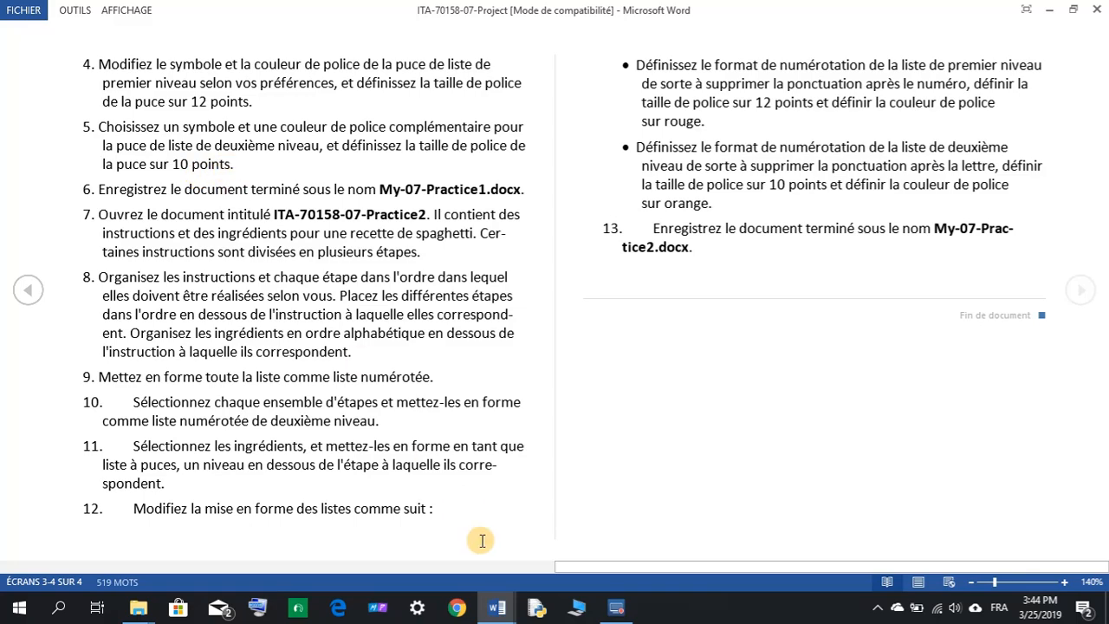
pyautogui.click(496, 607)
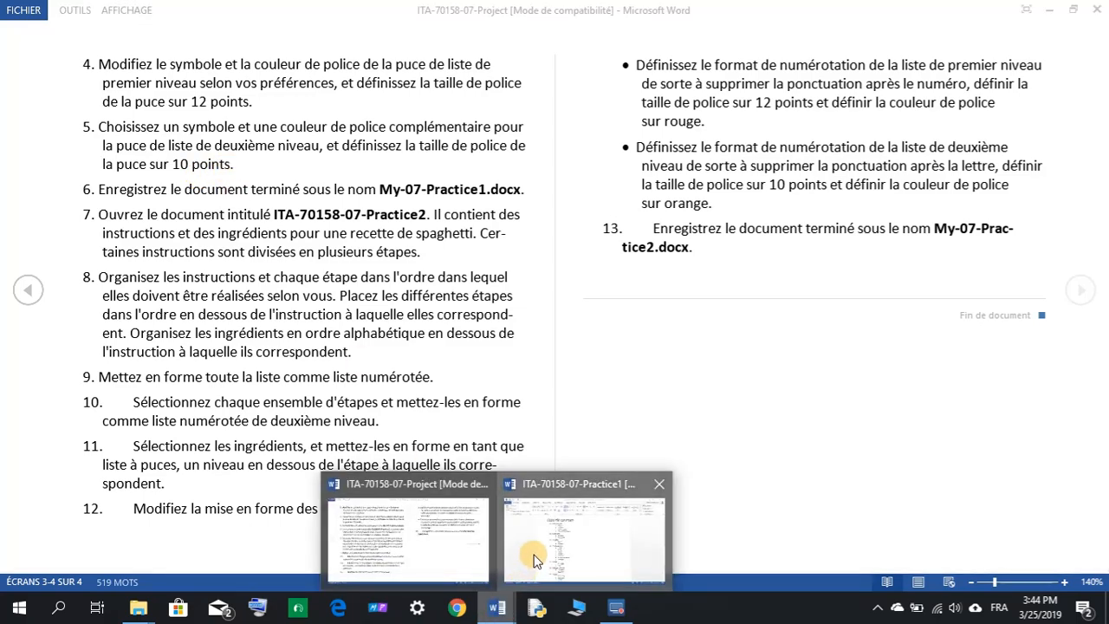
pyautogui.click(533, 560)
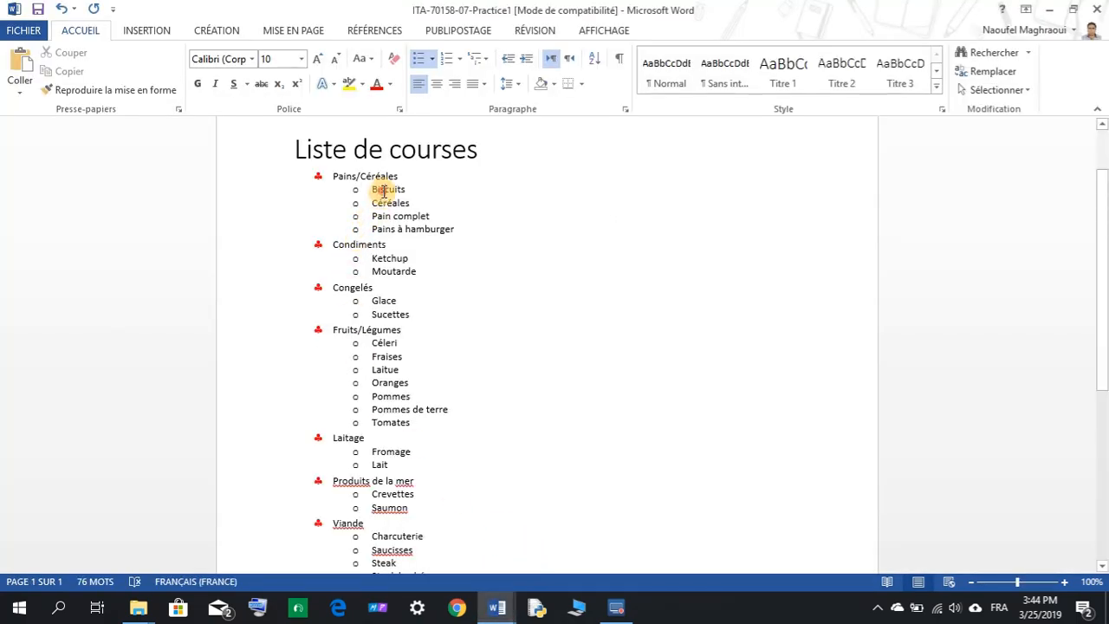
pyautogui.click(433, 59)
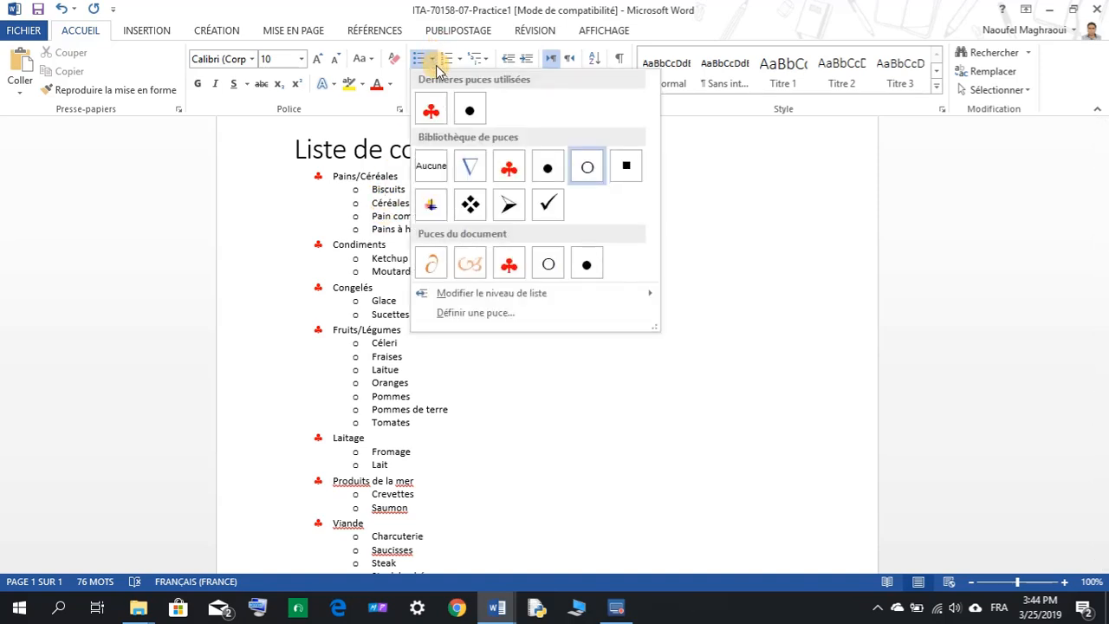
pyautogui.click(476, 313)
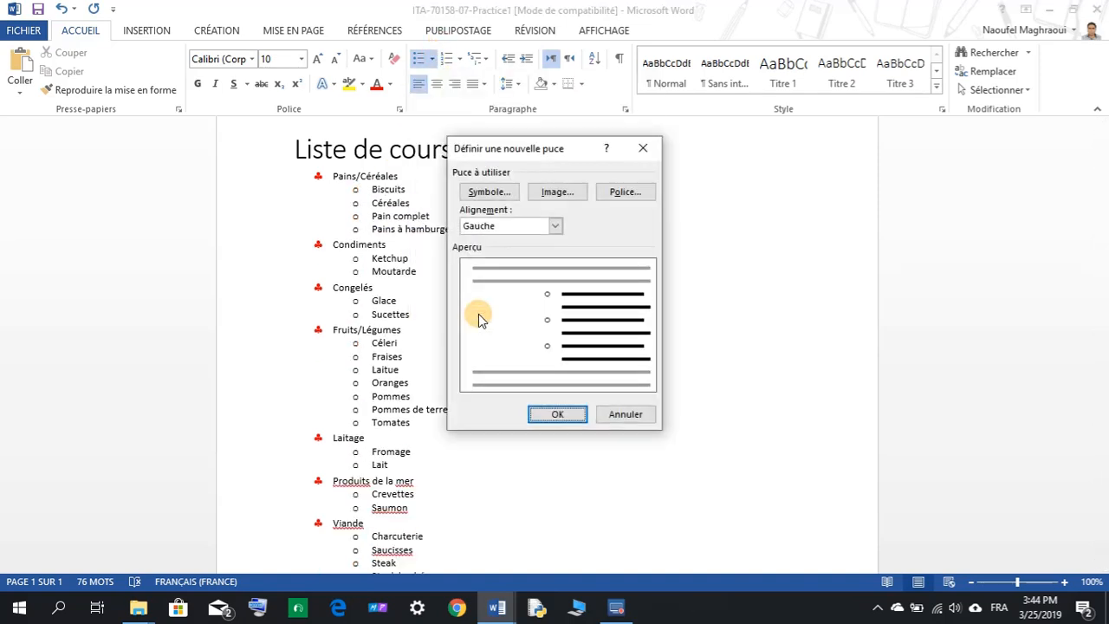
pyautogui.click(491, 192)
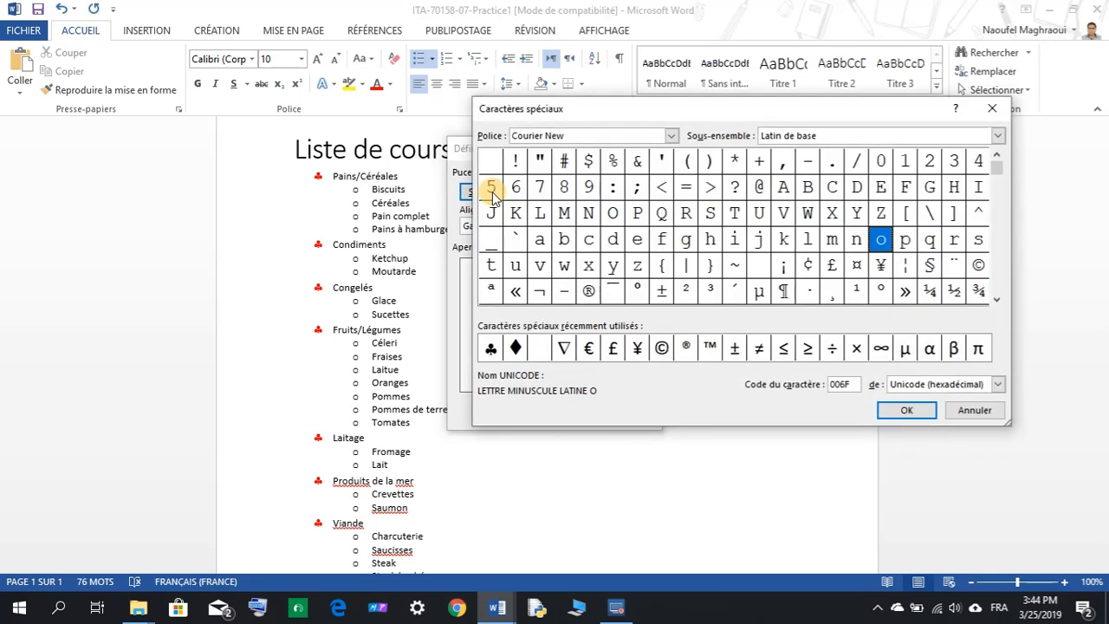
pyautogui.click(516, 348)
pyautogui.click(906, 412)
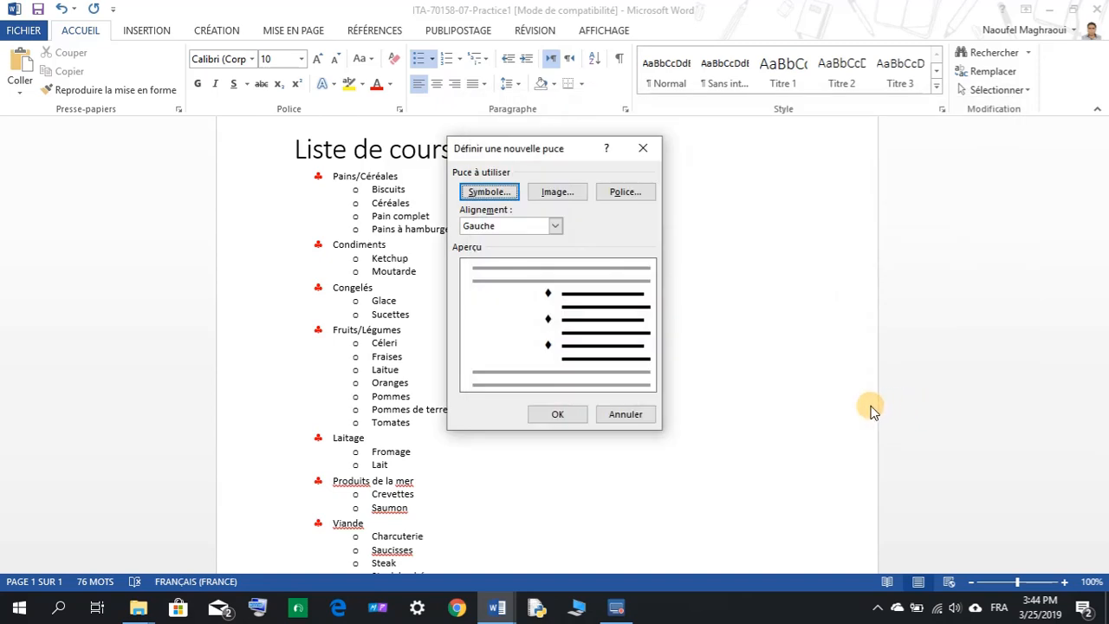
# Set the diamond bullet's font colour to dark orange and size to 10 points, and apply it to the second-level items.
pyautogui.click(615, 192)
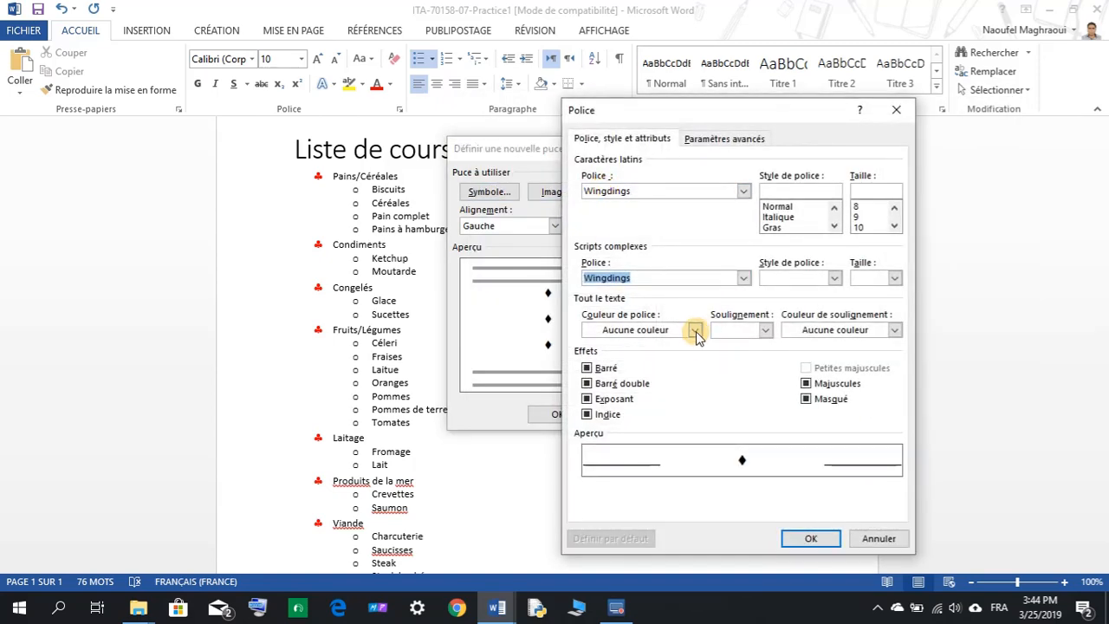
pyautogui.click(694, 331)
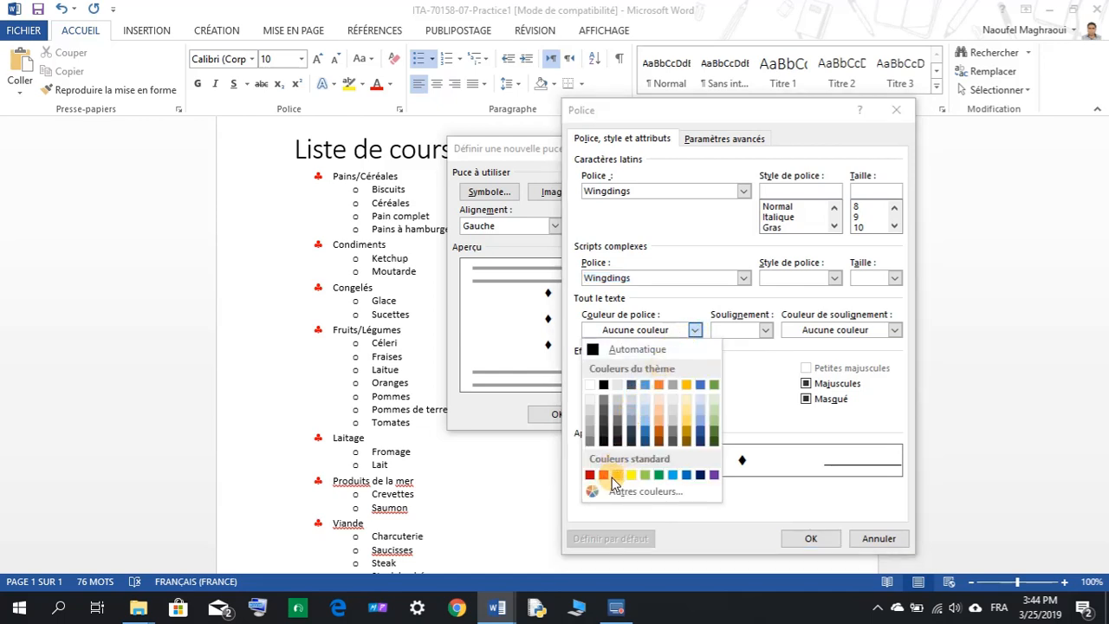
pyautogui.click(658, 431)
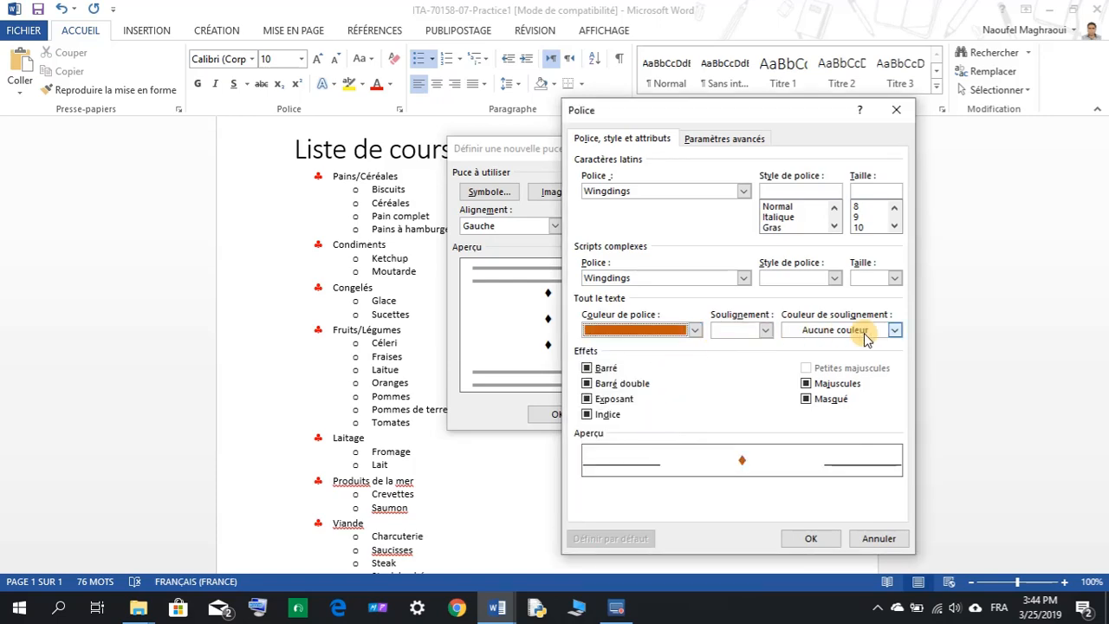
pyautogui.click(864, 229)
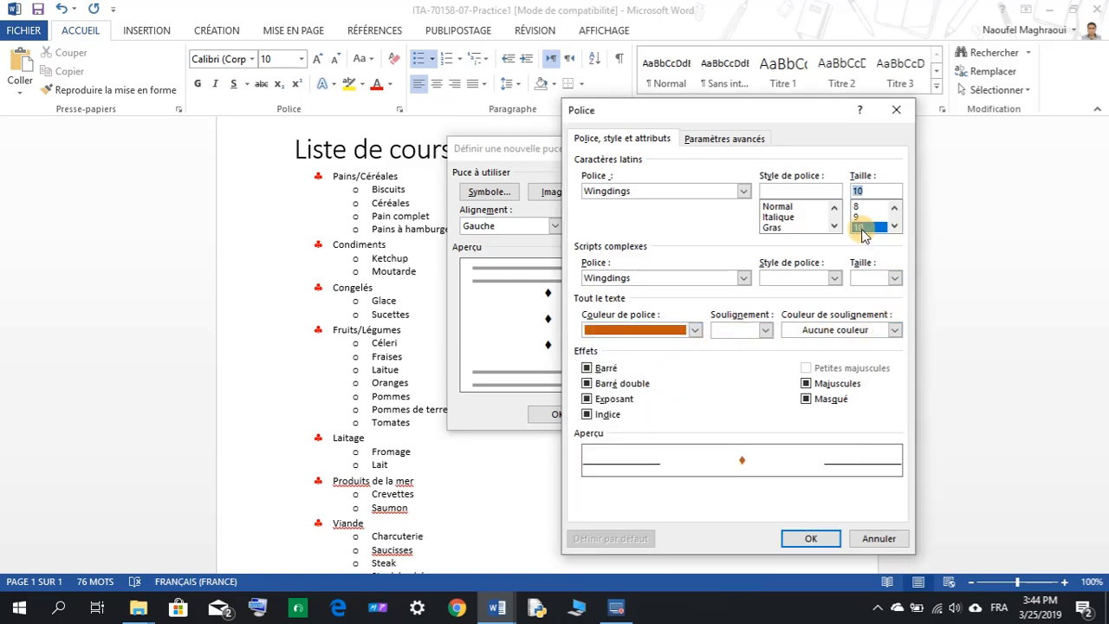
pyautogui.click(804, 534)
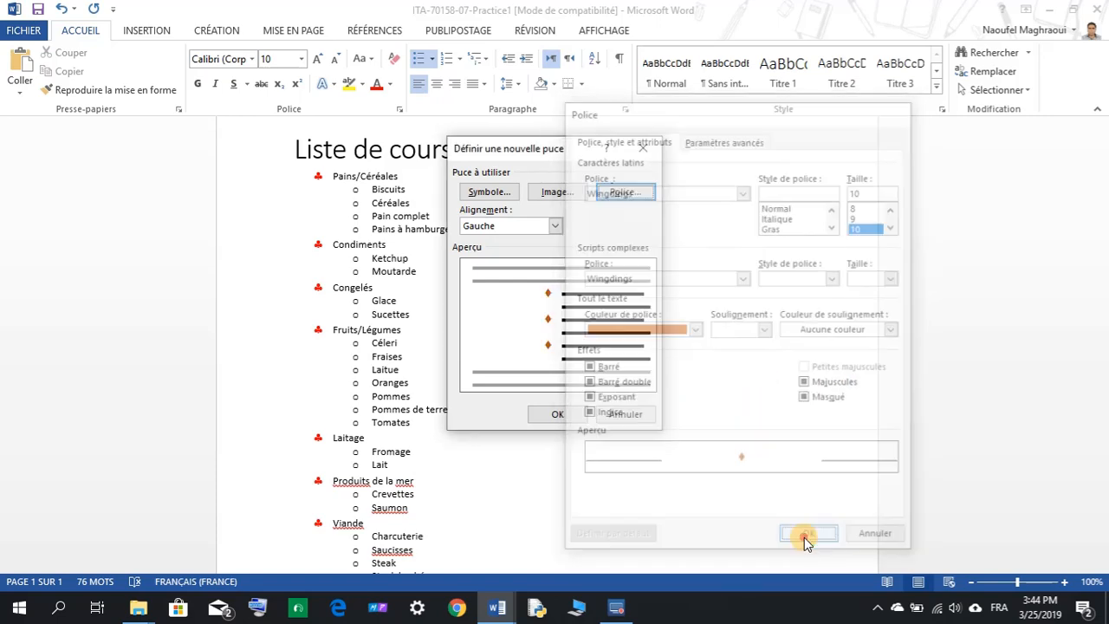
pyautogui.click(557, 414)
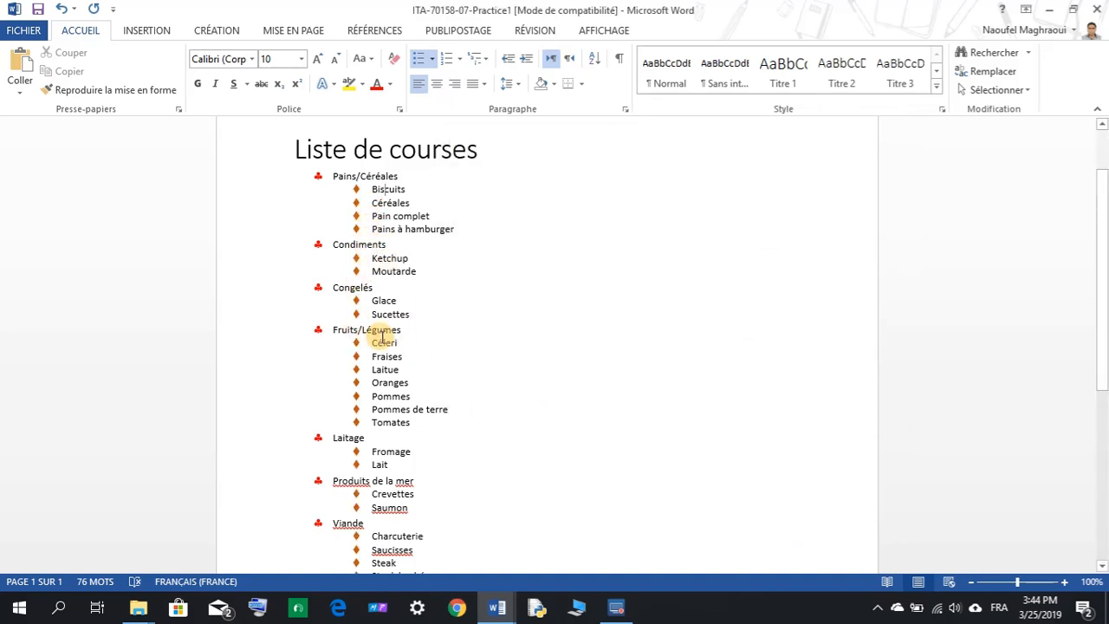
# Copy the file name "My-07-Practice1" from instruction 6 in the ITA-70158-07-Project document and return to the shopping list.
pyautogui.click(496, 606)
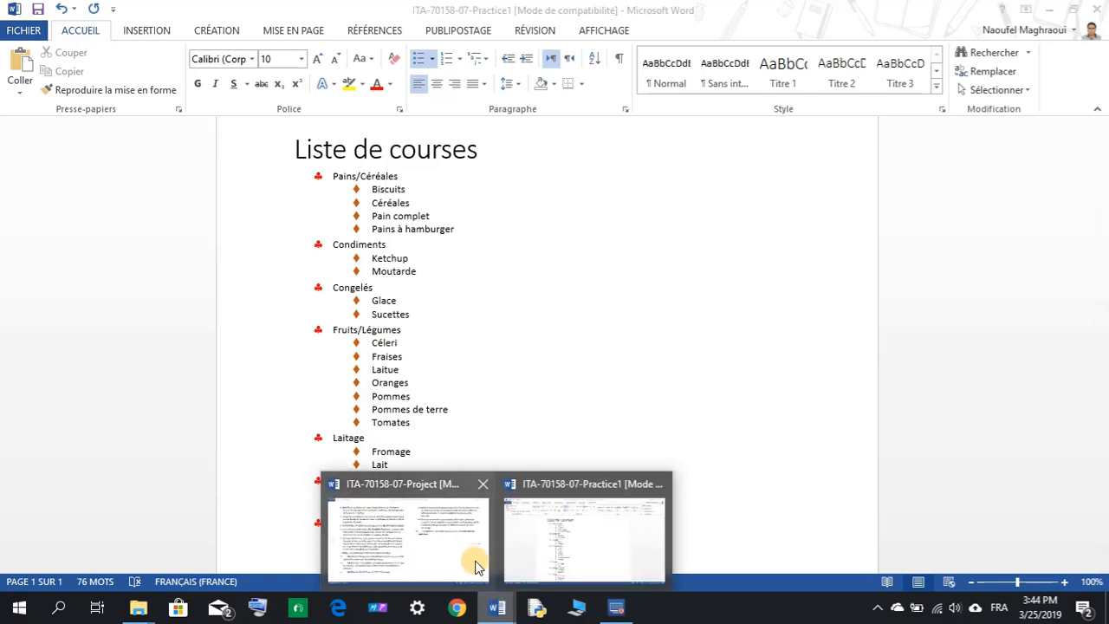
pyautogui.click(474, 565)
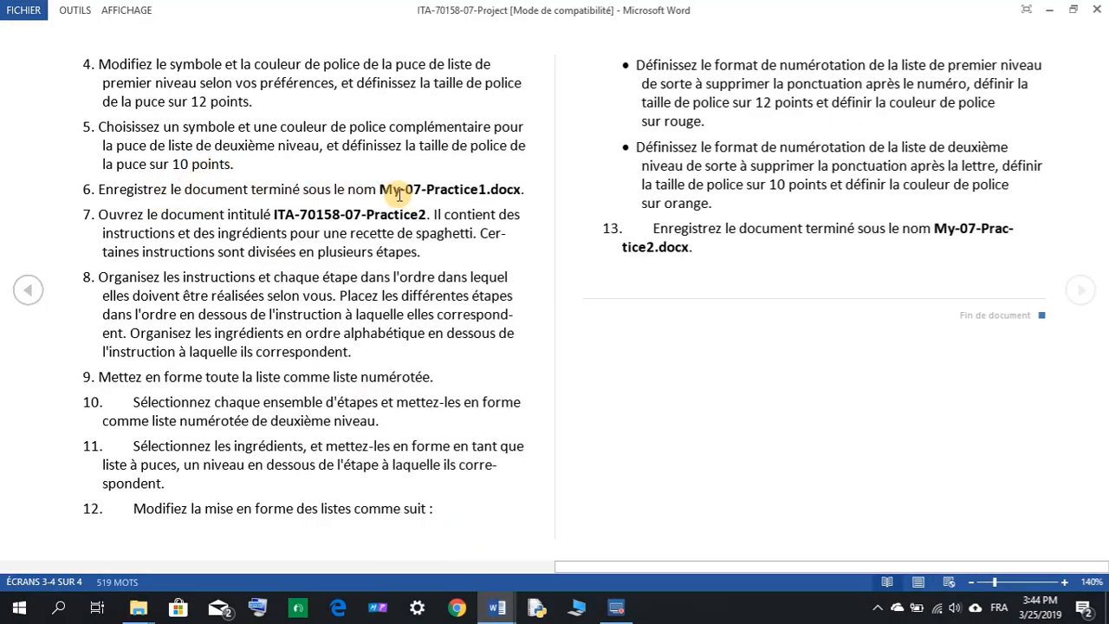
pyautogui.moveTo(381, 188); pyautogui.dragTo(469, 189)
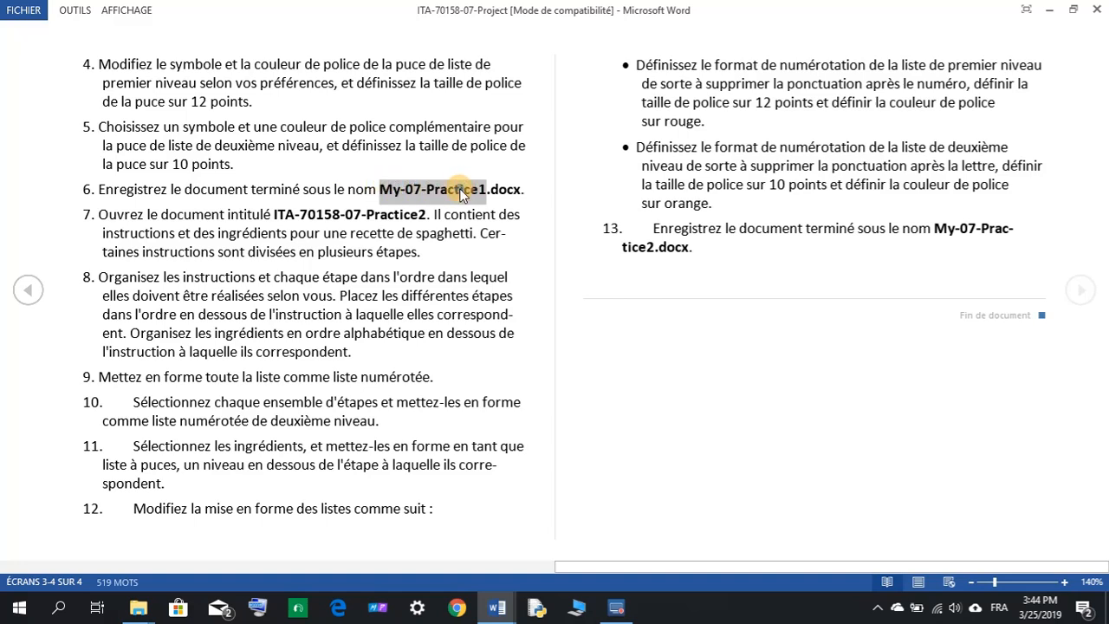
pyautogui.rightClick(460, 189)
pyautogui.click(486, 198)
pyautogui.click(495, 604)
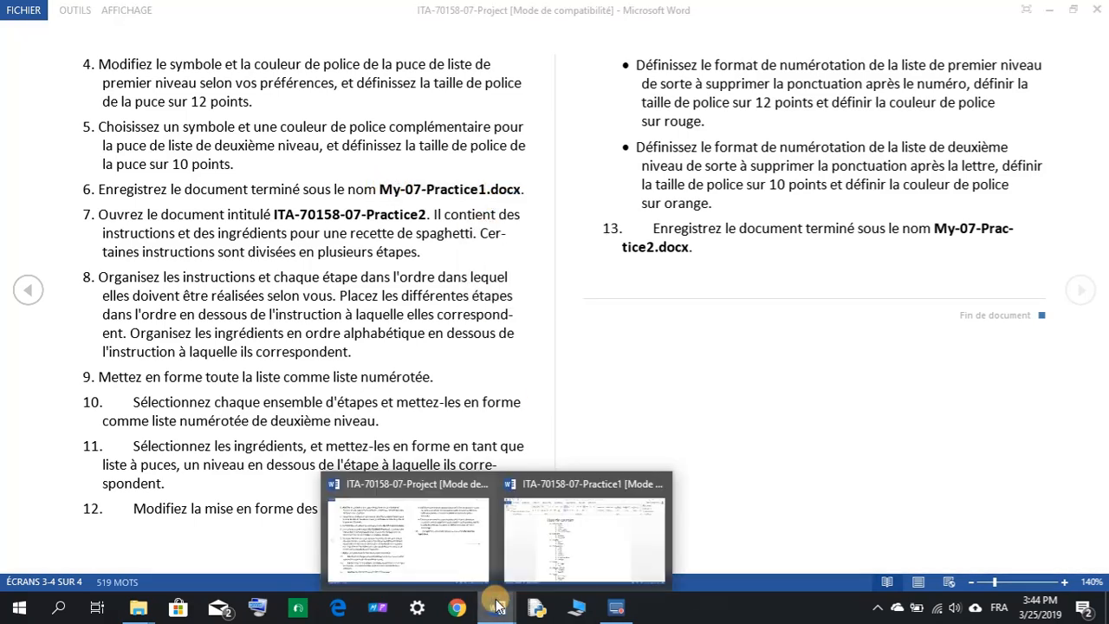
pyautogui.click(532, 557)
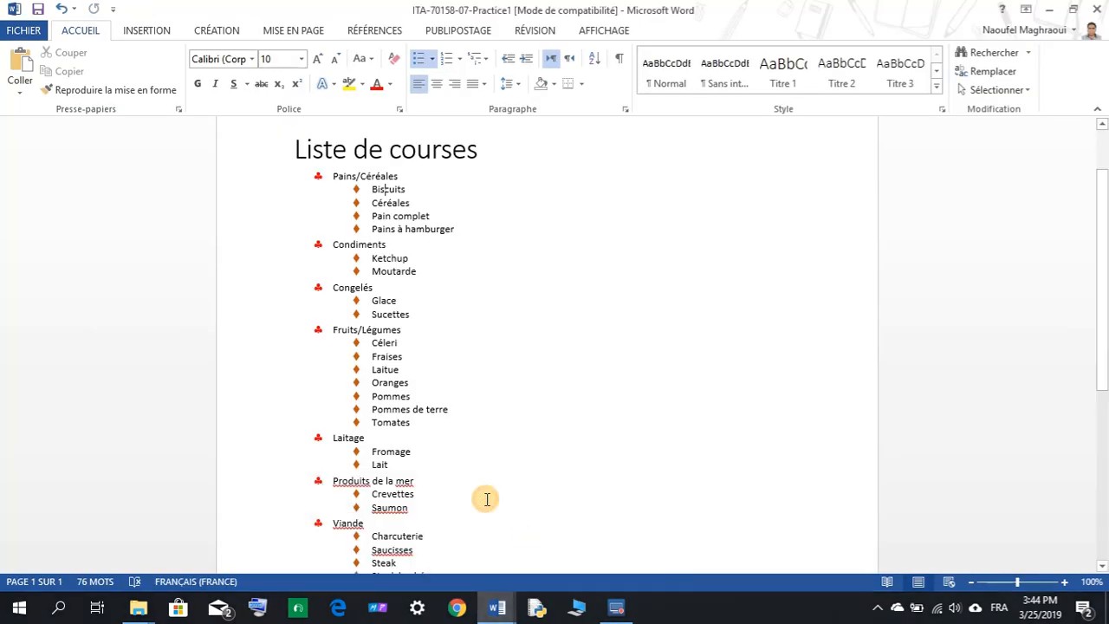
# Save the shopping list as My-07-Practice1, a Word document in the Mon travail folder, accepting the upgrade to the newest file format.
pyautogui.click(41, 34)
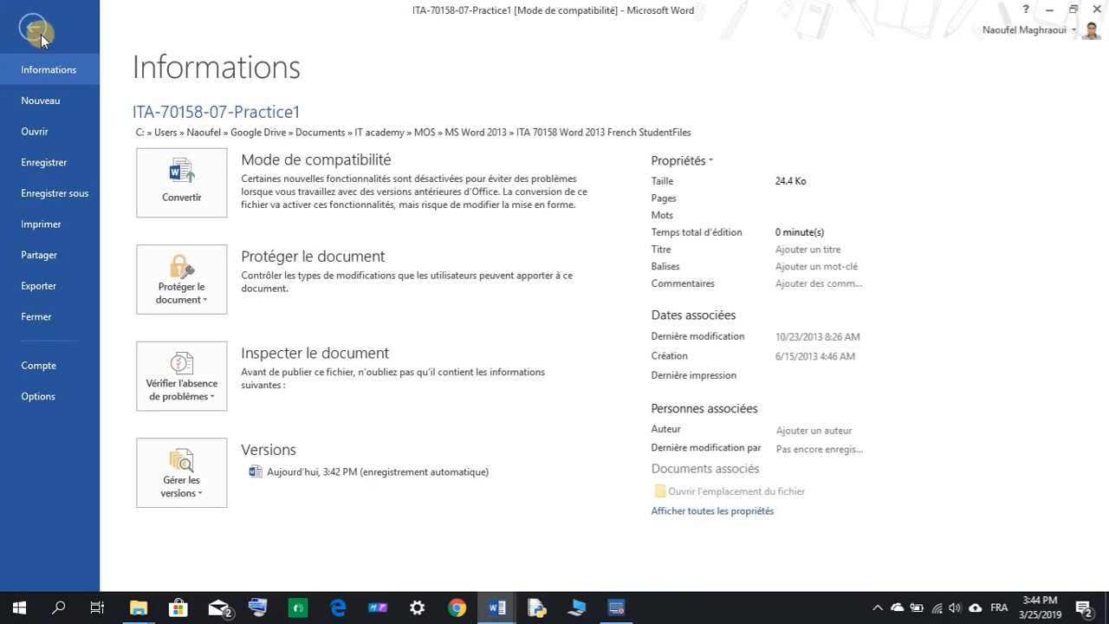
pyautogui.click(50, 190)
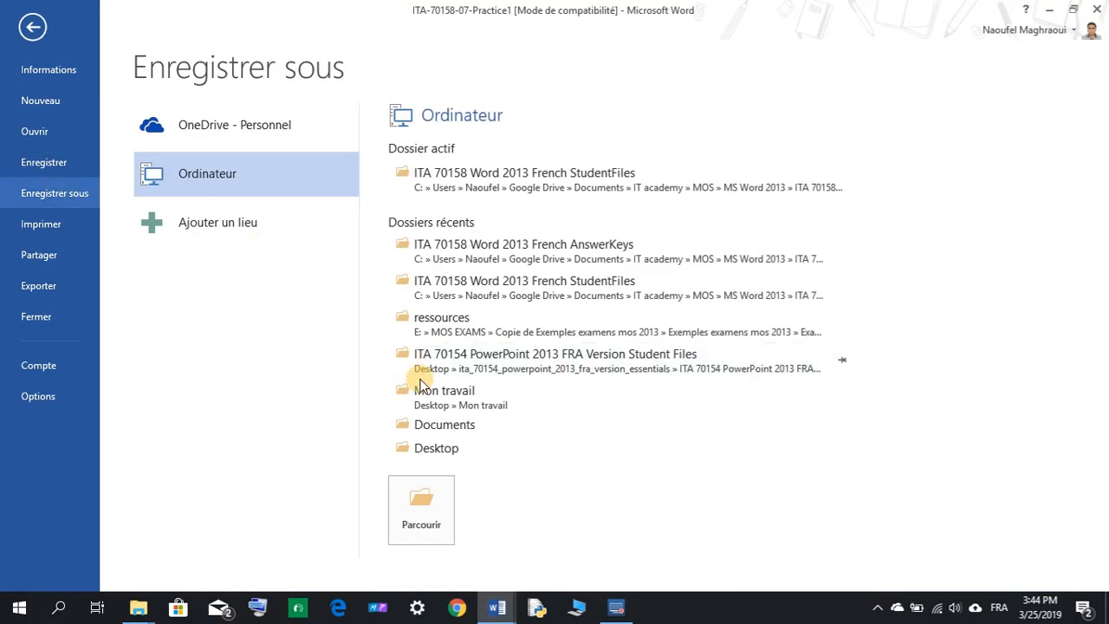
pyautogui.click(454, 390)
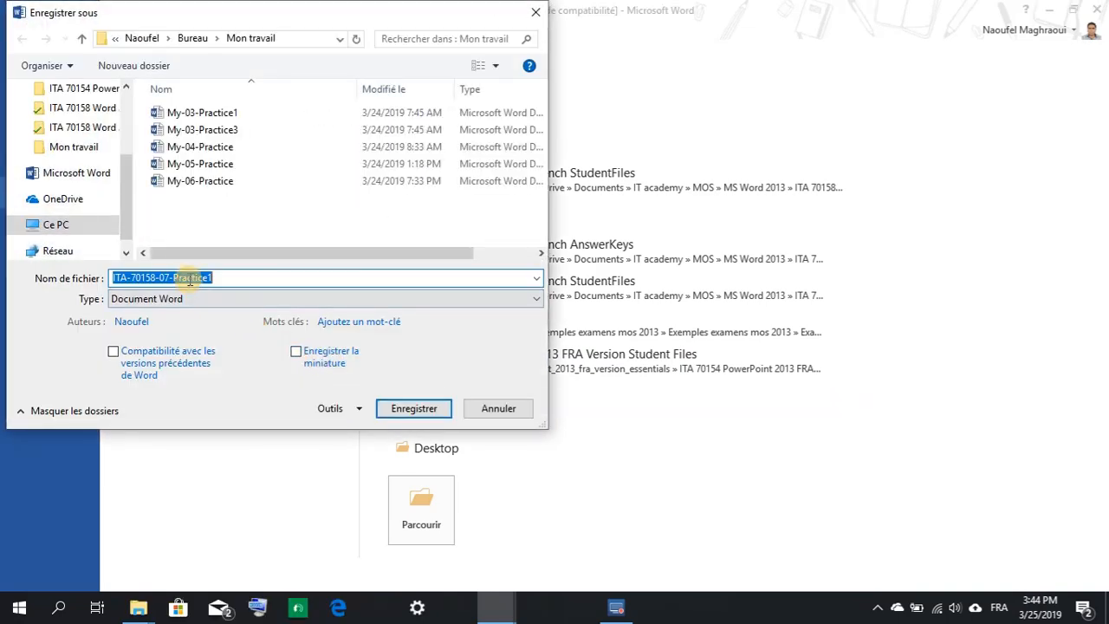
pyautogui.rightClick(189, 279)
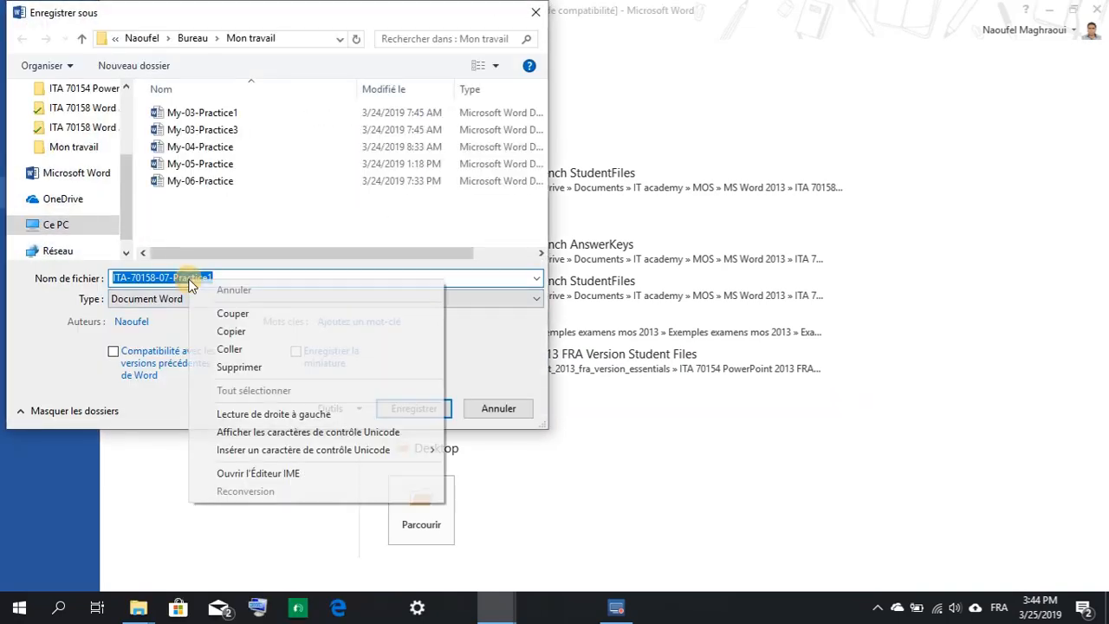
pyautogui.click(230, 349)
pyautogui.click(414, 409)
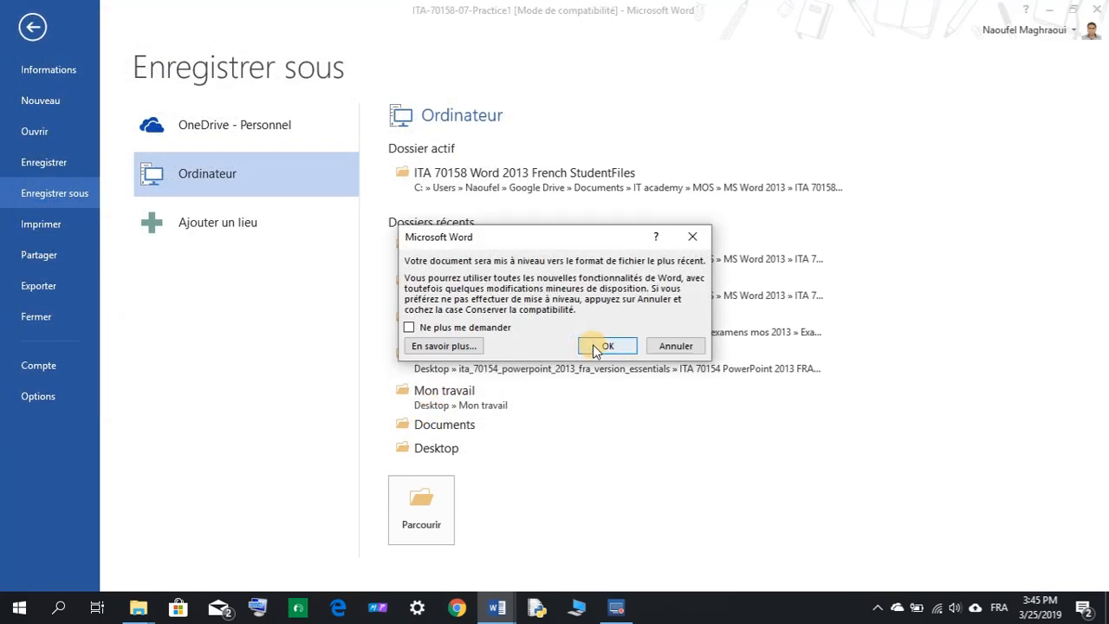
pyautogui.click(602, 347)
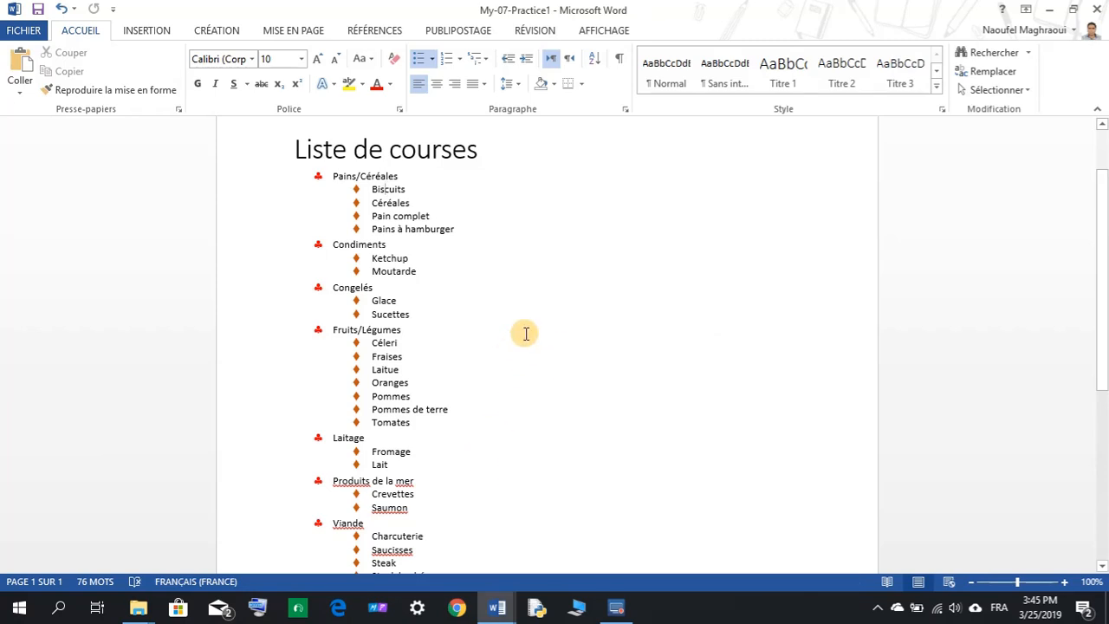
# Check the next instruction in the ITA-70158-07-Project document and close the My-07-Practice1 document.
pyautogui.click(498, 599)
pyautogui.click(467, 551)
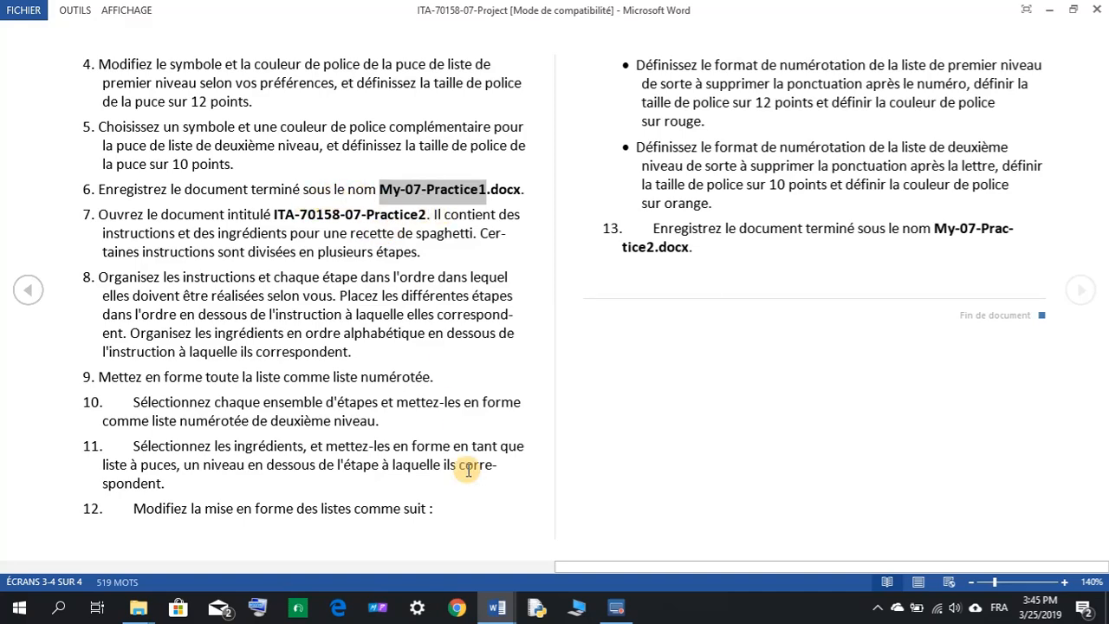
pyautogui.click(497, 606)
pyautogui.click(538, 505)
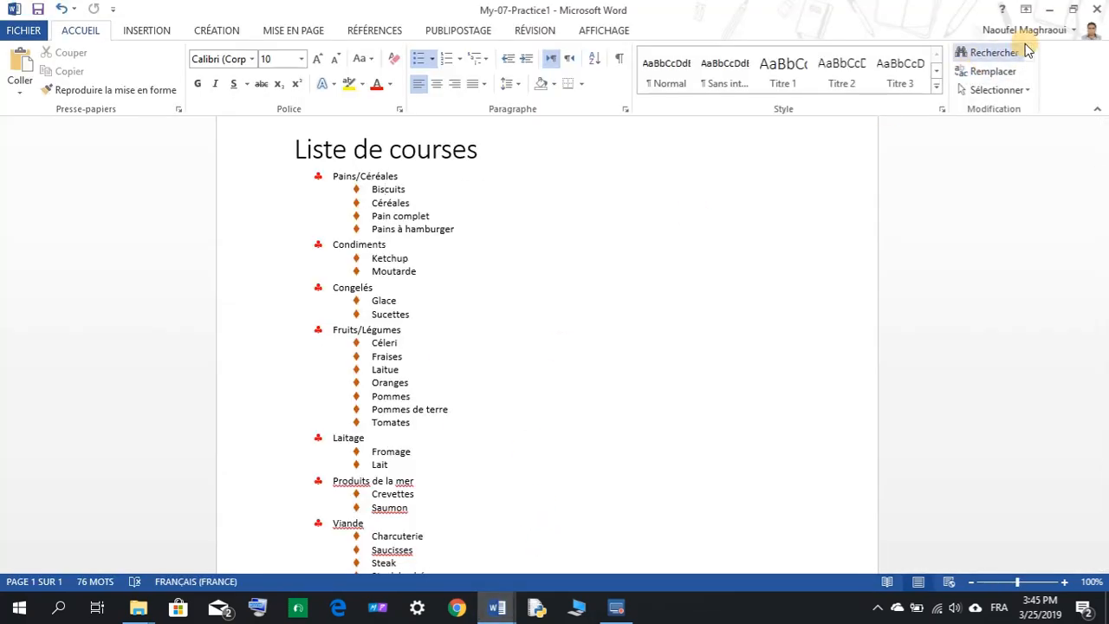
pyautogui.click(1097, 10)
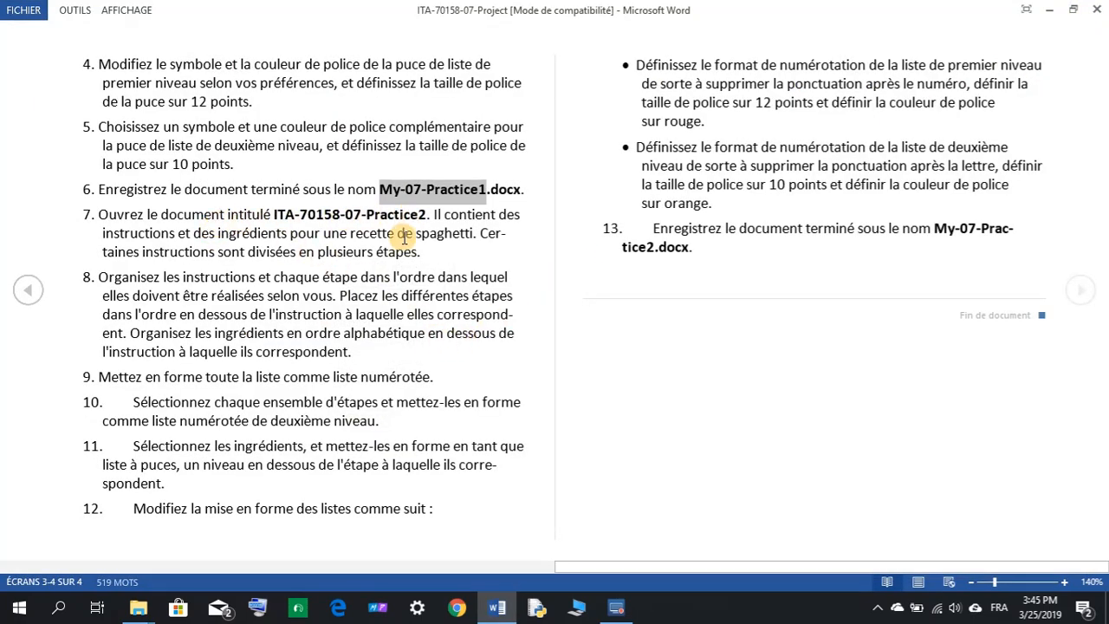
# Open ITA-70158-07-Practice2 from the ITA 70158 Word 2013 French StudentFiles folder in File Explorer, and return to the ITA-70158-07-Project instructions.
pyautogui.moveTo(143, 606)
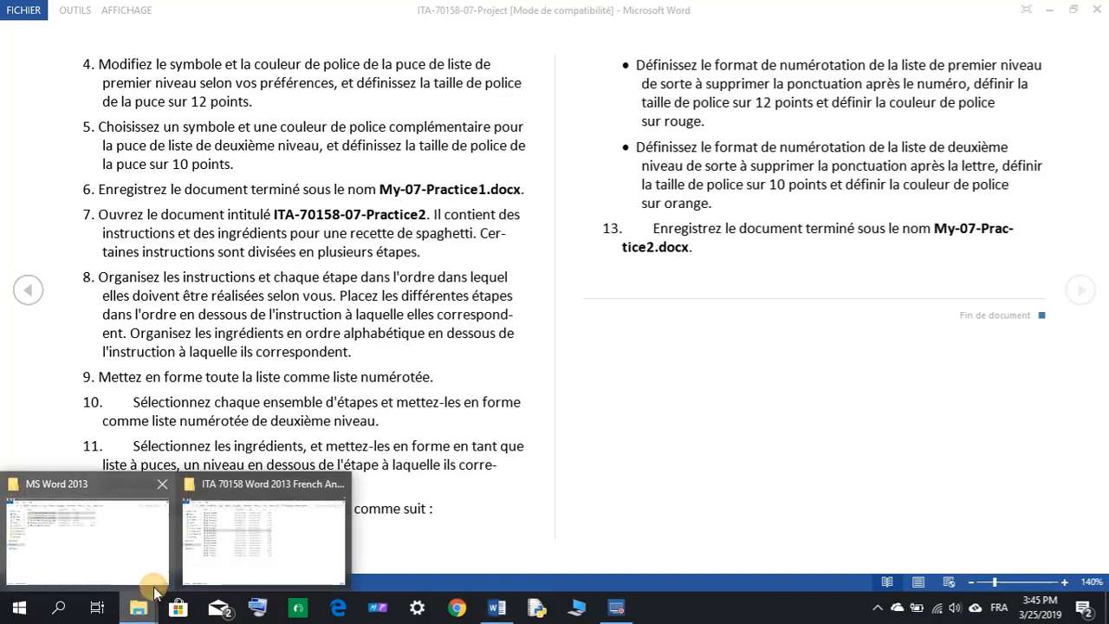
pyautogui.moveTo(154, 577)
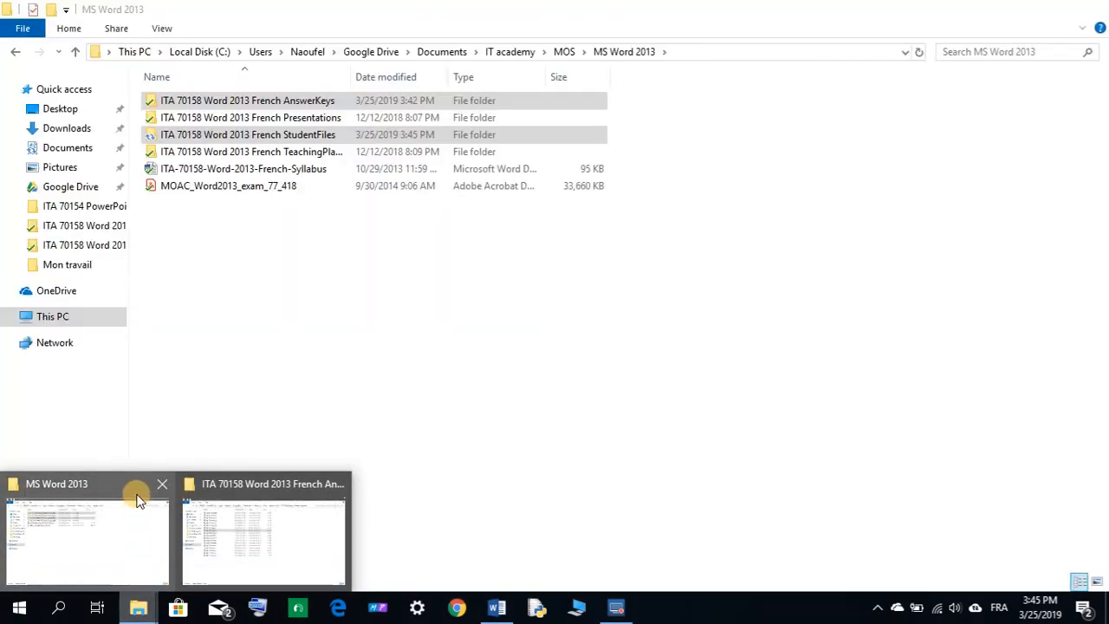
pyautogui.click(159, 483)
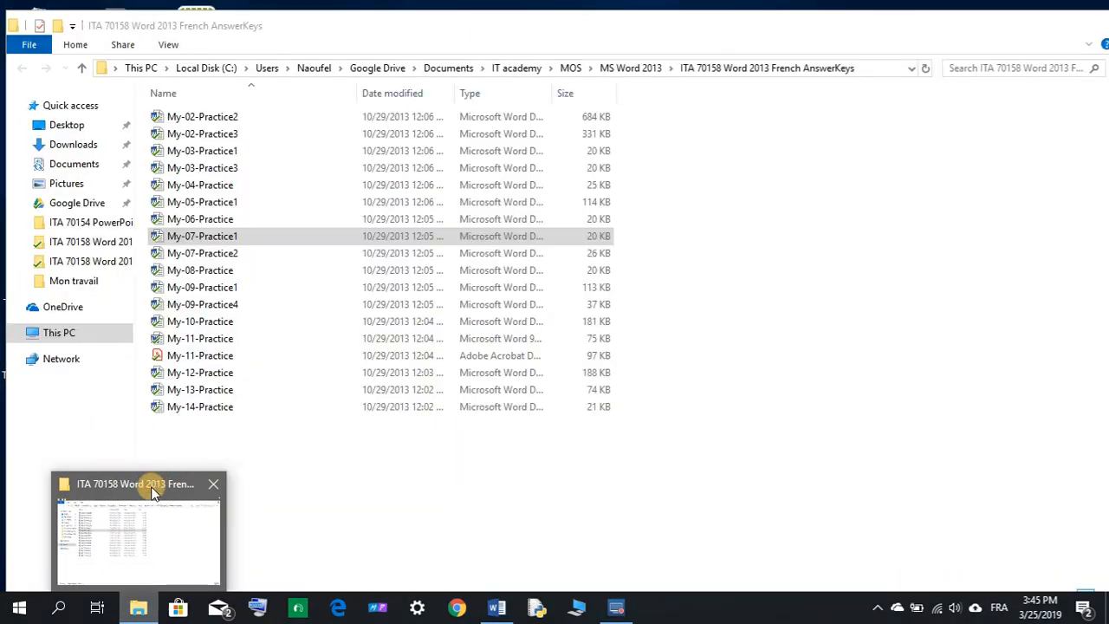
pyautogui.click(151, 481)
pyautogui.click(82, 68)
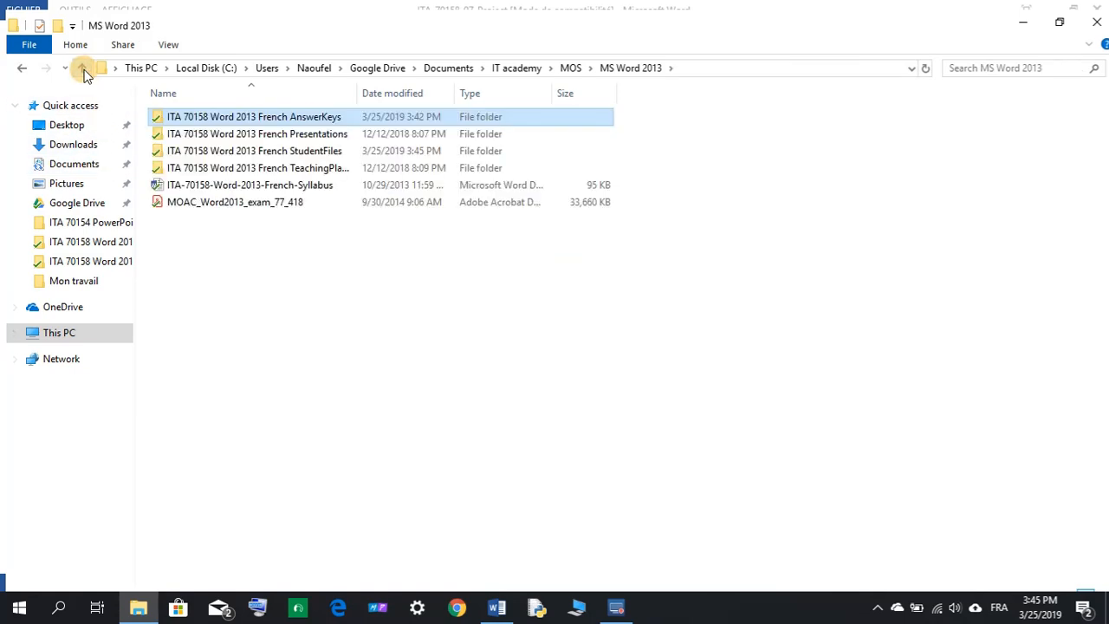
pyautogui.doubleClick(260, 151)
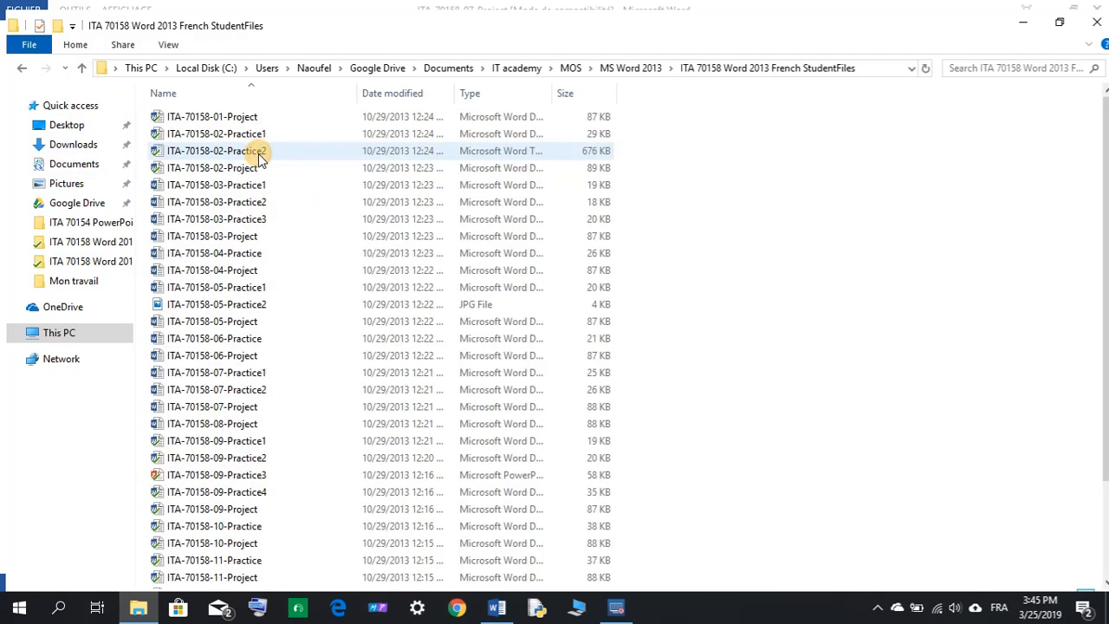
pyautogui.doubleClick(235, 391)
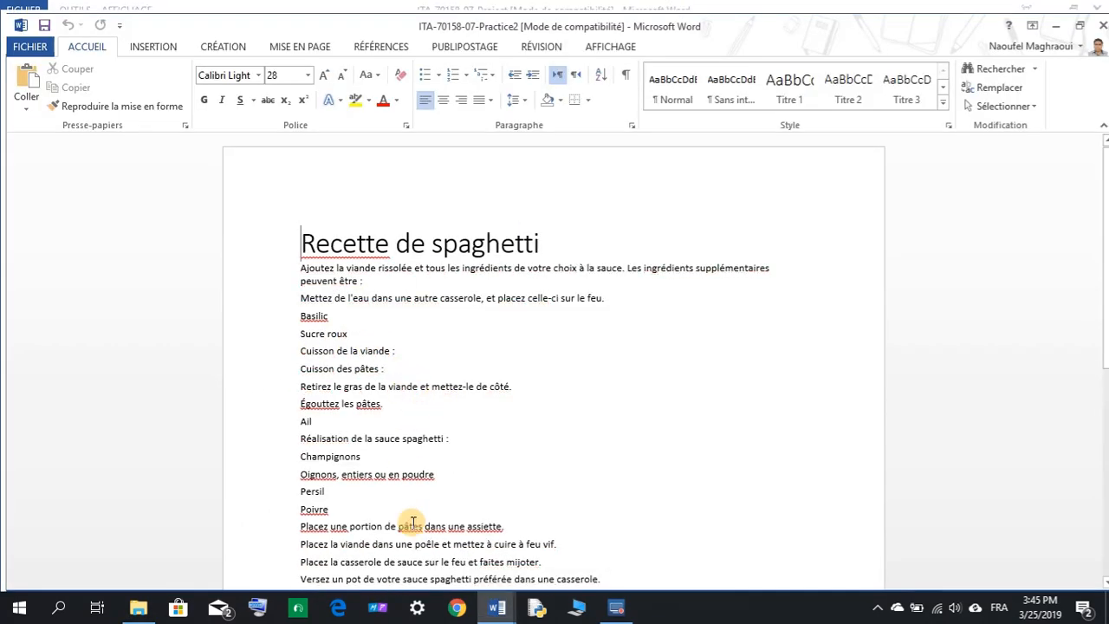
pyautogui.moveTo(486, 604)
pyautogui.click(463, 563)
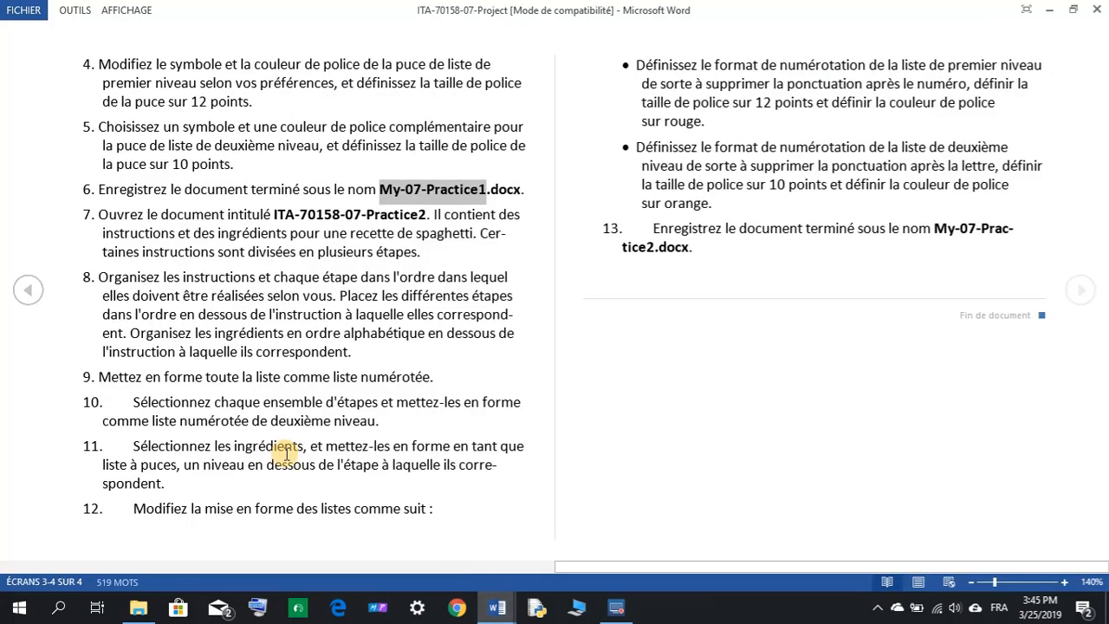
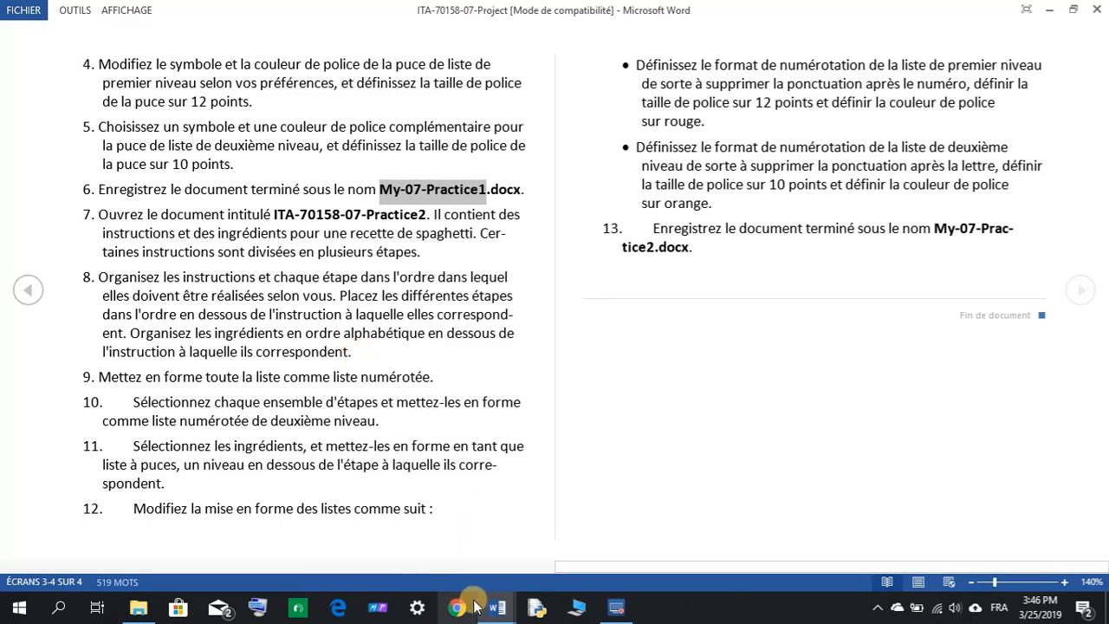
# Open My-07-Practice2 from the ITA 70158 Word 2013 French AnswerKeys folder and review how the finished spaghetti recipe is organised.
pyautogui.click(139, 610)
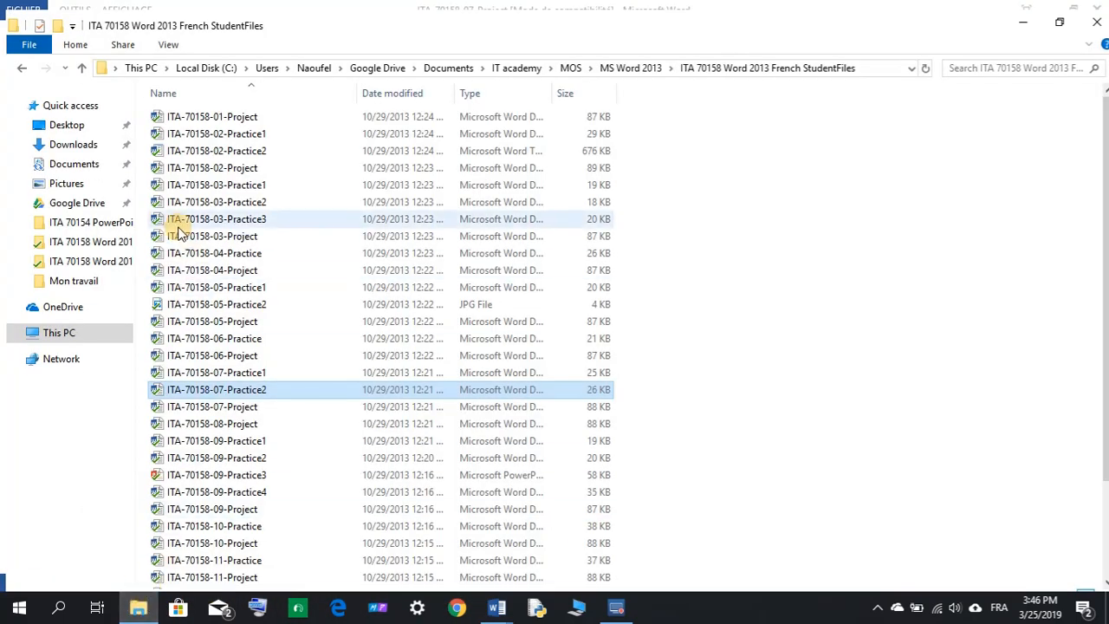
pyautogui.click(78, 71)
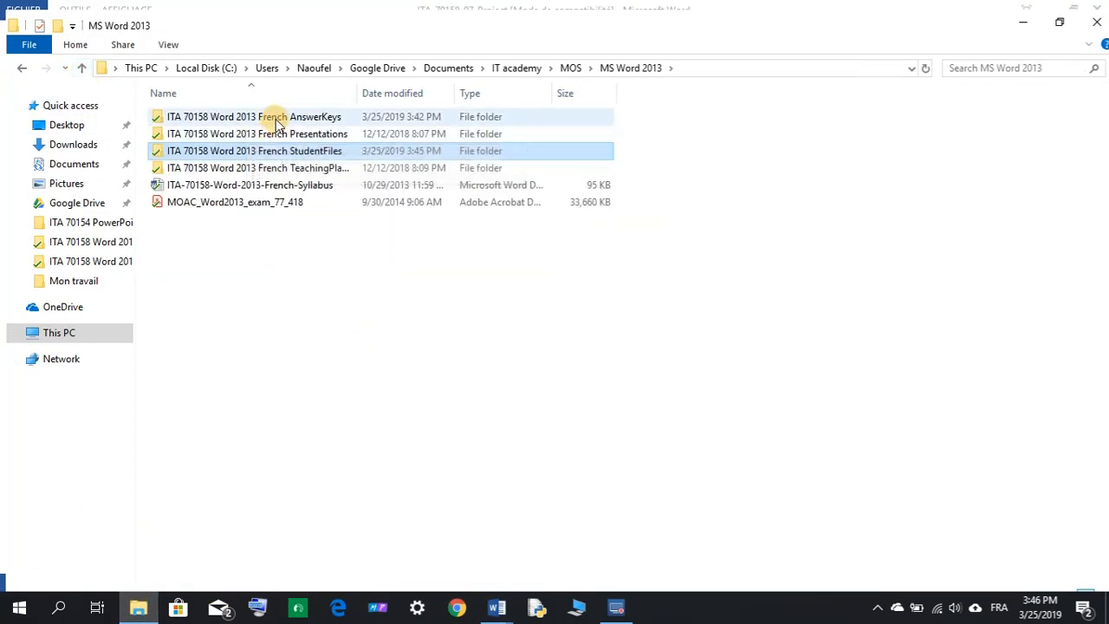
pyautogui.doubleClick(270, 117)
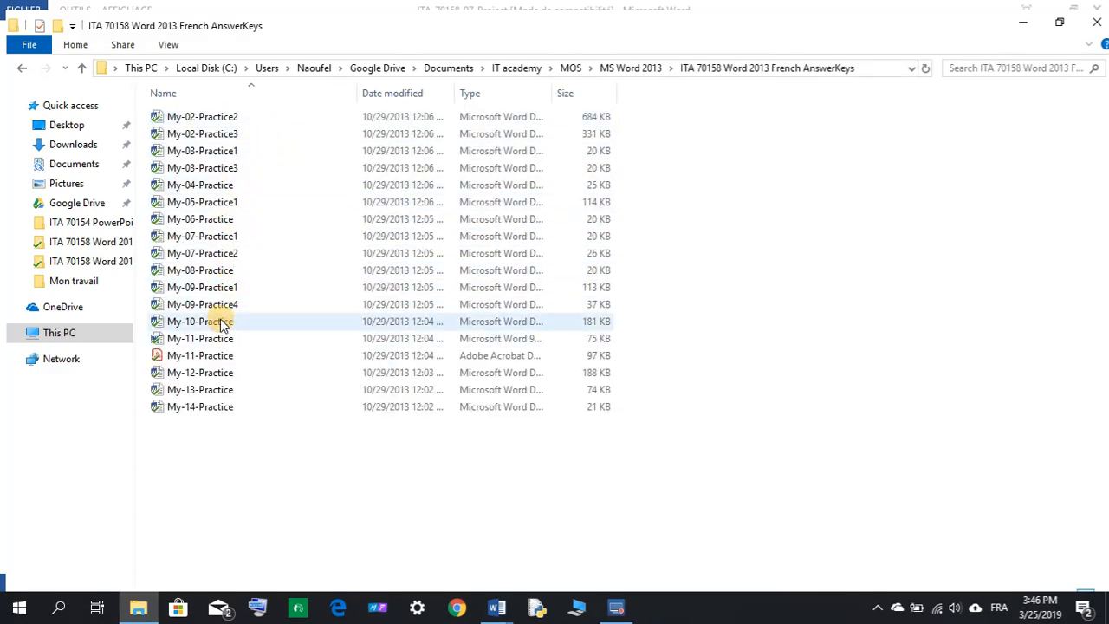
pyautogui.doubleClick(222, 253)
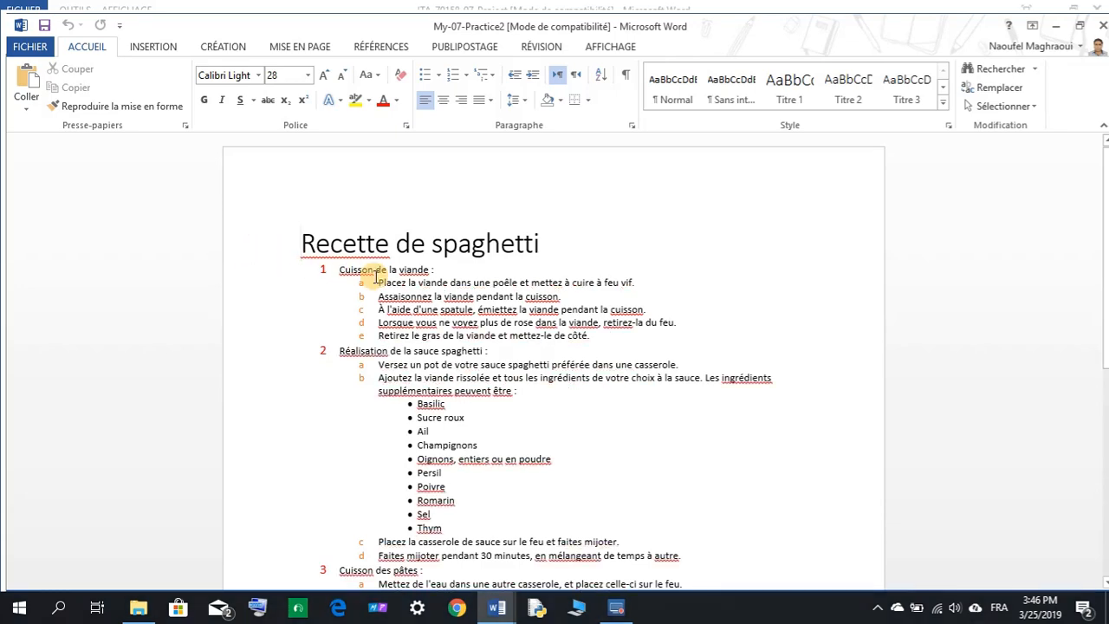
pyautogui.scroll(-7, 386, 299)
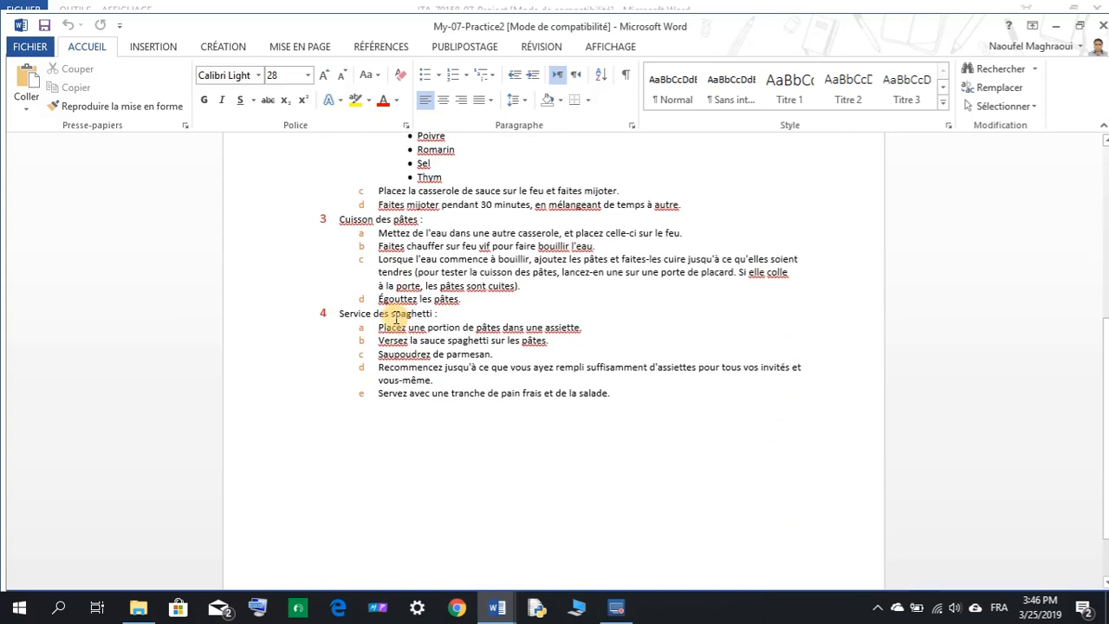
pyautogui.scroll(5, 392, 317)
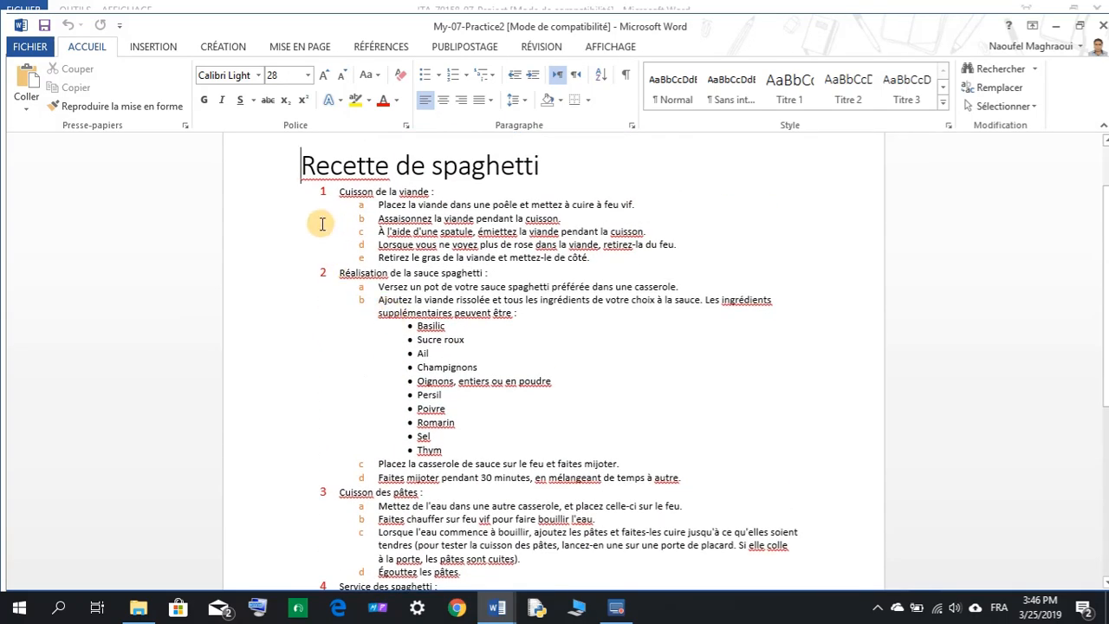
# Copy the whole recipe list below the title in My-07-Practice2 and switch to the ITA-70158-07-Practice2 document.
pyautogui.moveTo(345, 199); pyautogui.dragTo(609, 367)
pyautogui.rightClick(467, 234)
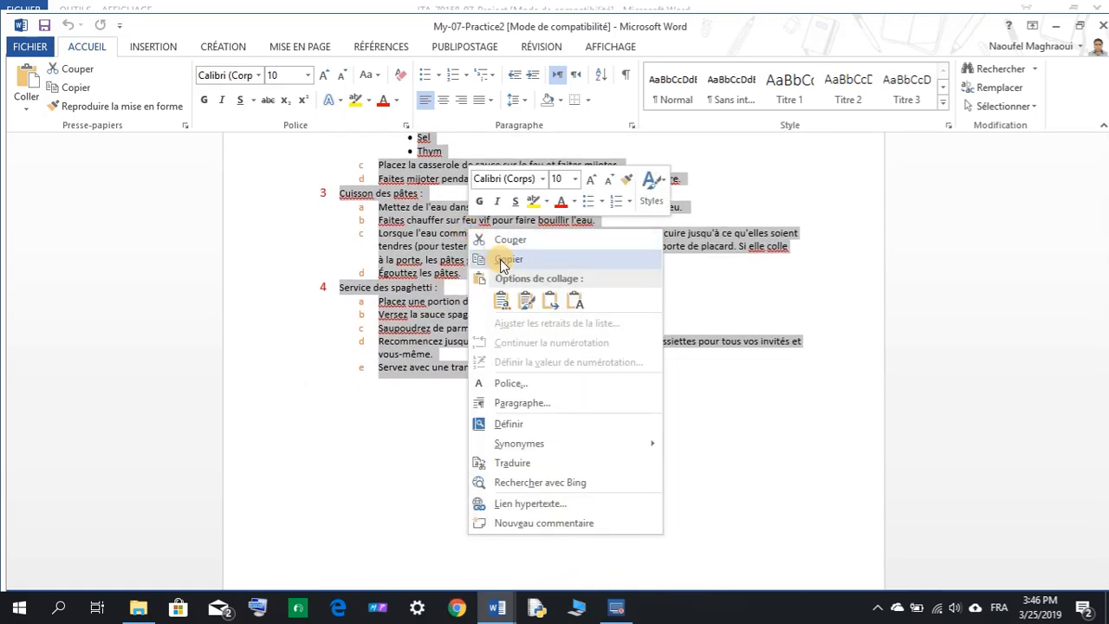
pyautogui.click(498, 257)
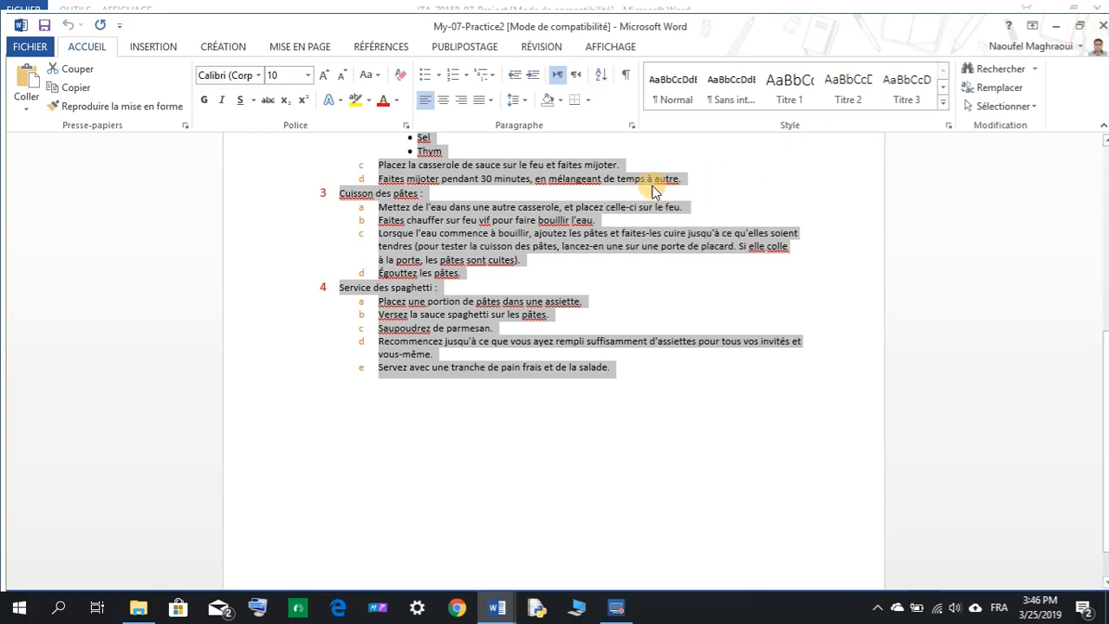
pyautogui.click(491, 600)
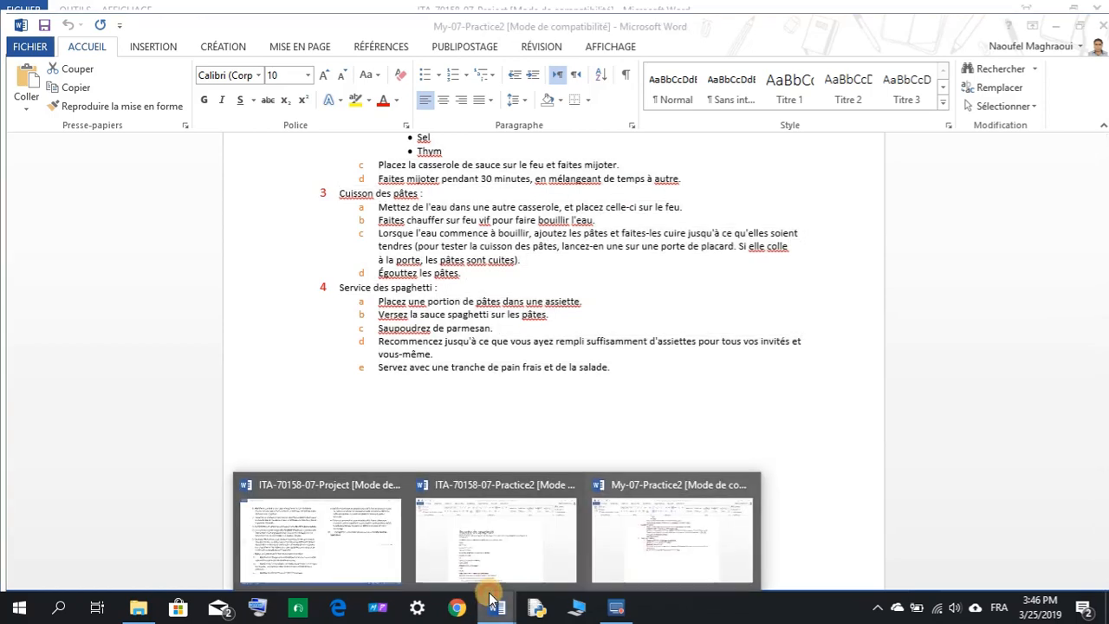
pyautogui.click(547, 555)
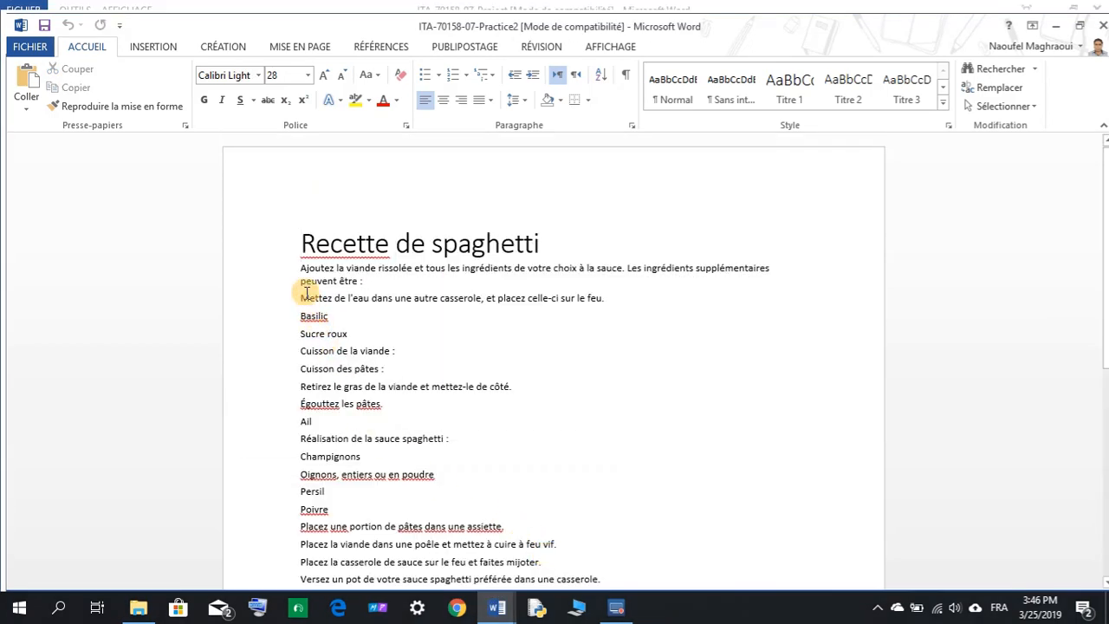
# Replace all the text below the "Recette de spaghetti" title with the copied list, pasted as text only.
pyautogui.moveTo(301, 269); pyautogui.dragTo(622, 486)
pyautogui.rightClick(420, 359)
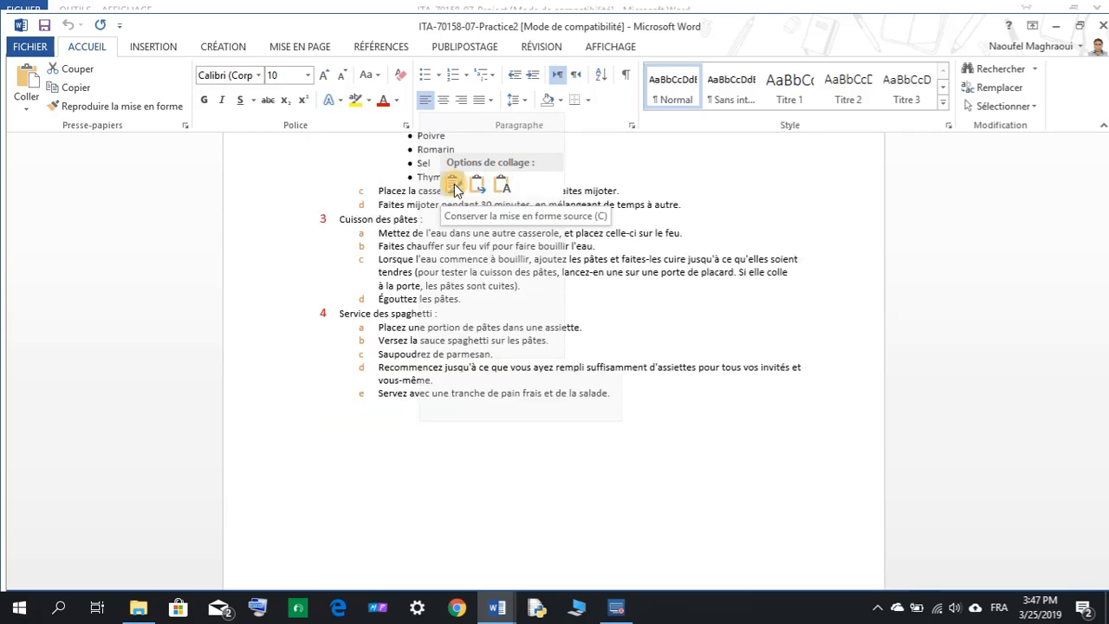
pyautogui.click(501, 187)
pyautogui.scroll(2, 399, 418)
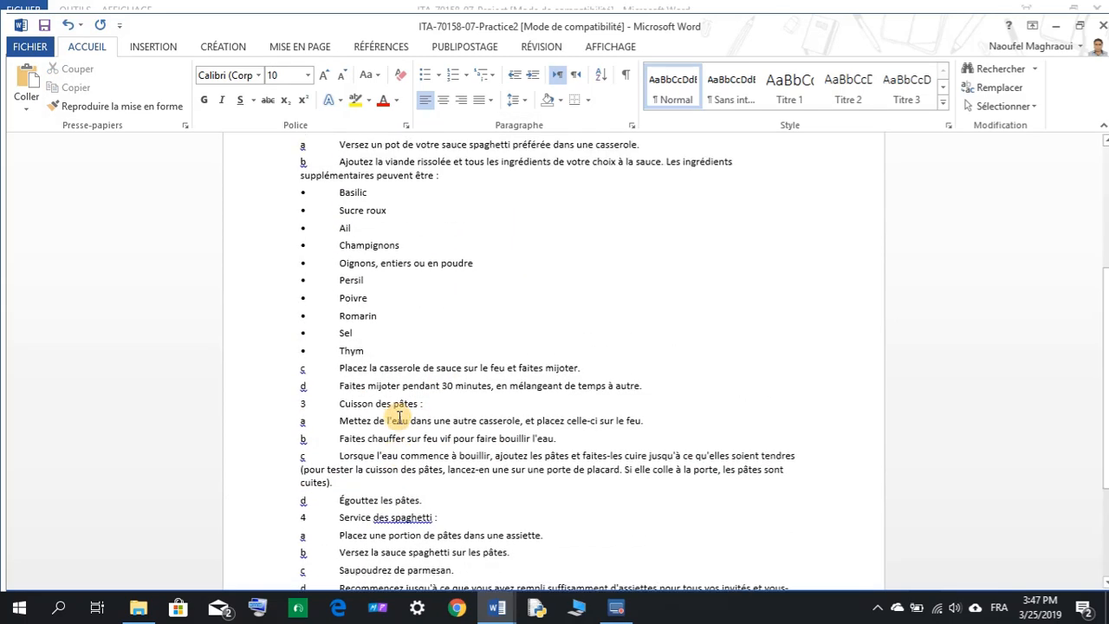
pyautogui.scroll(-2, 596, 515)
pyautogui.moveTo(573, 515); pyautogui.dragTo(299, 267)
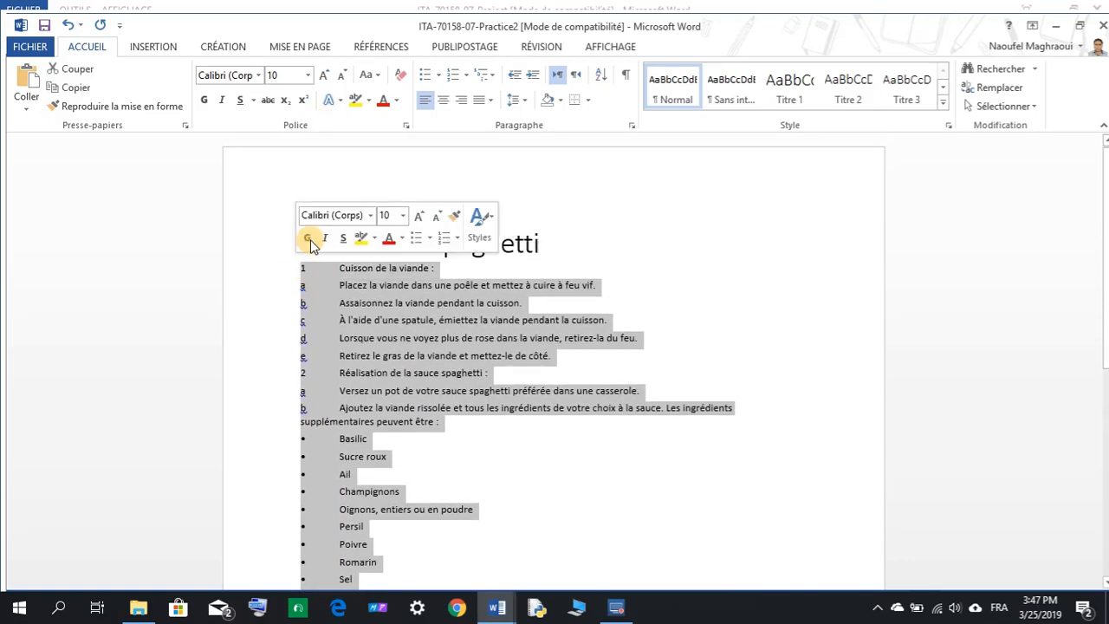
# Remove the leftover number, letters and tabs before "Cuisson de la viande :" and its five steps.
pyautogui.click(337, 275)
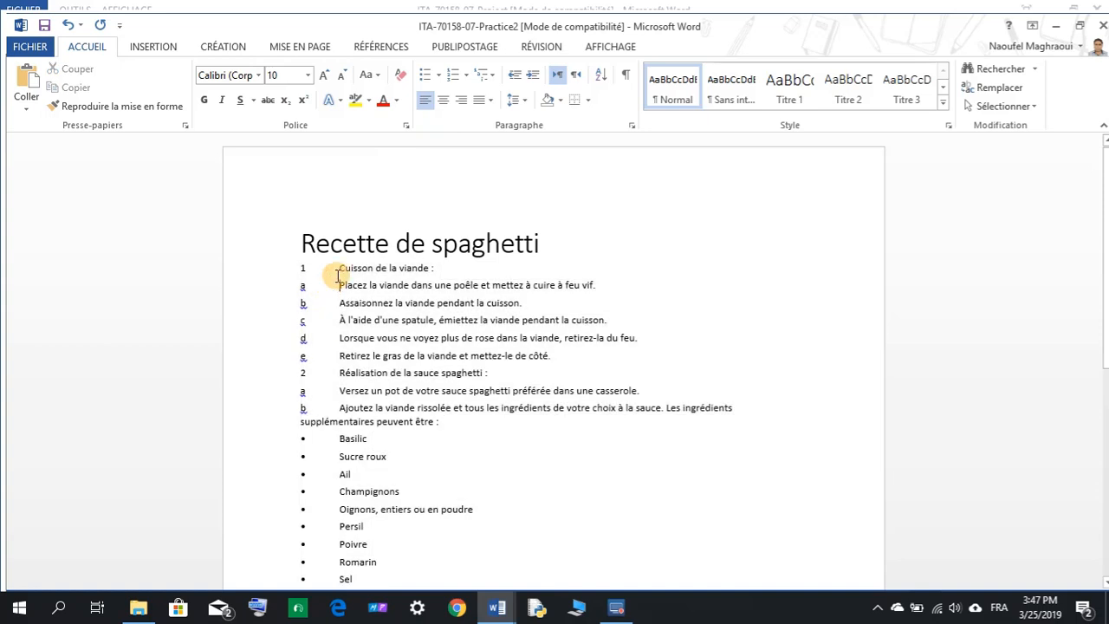
pyautogui.press('BackSpace')
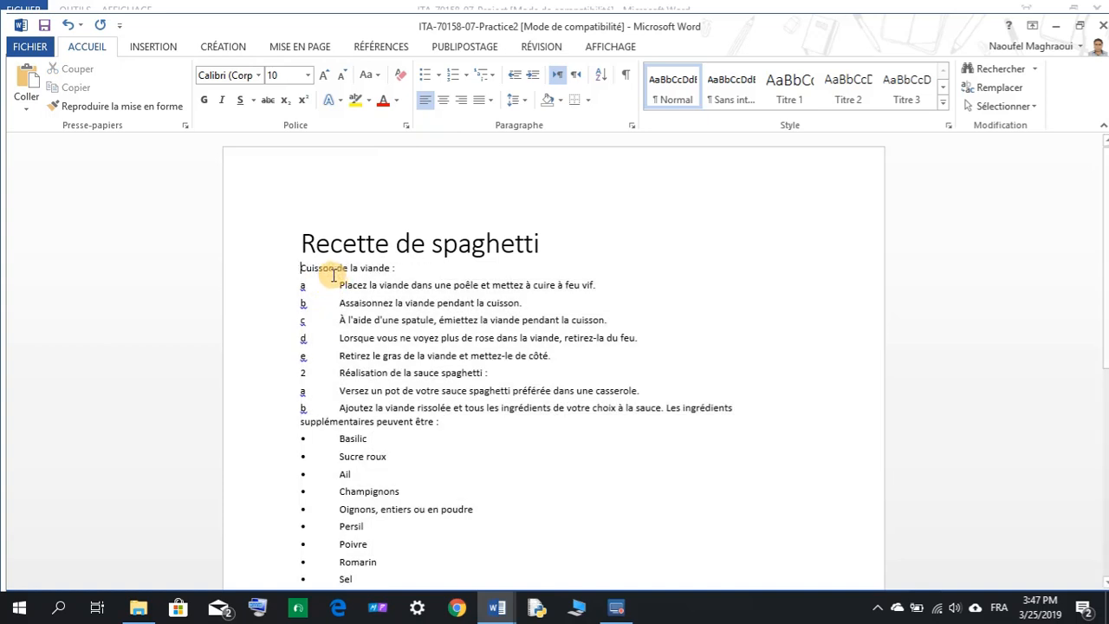
pyautogui.click(339, 286)
pyautogui.press('BackSpace')
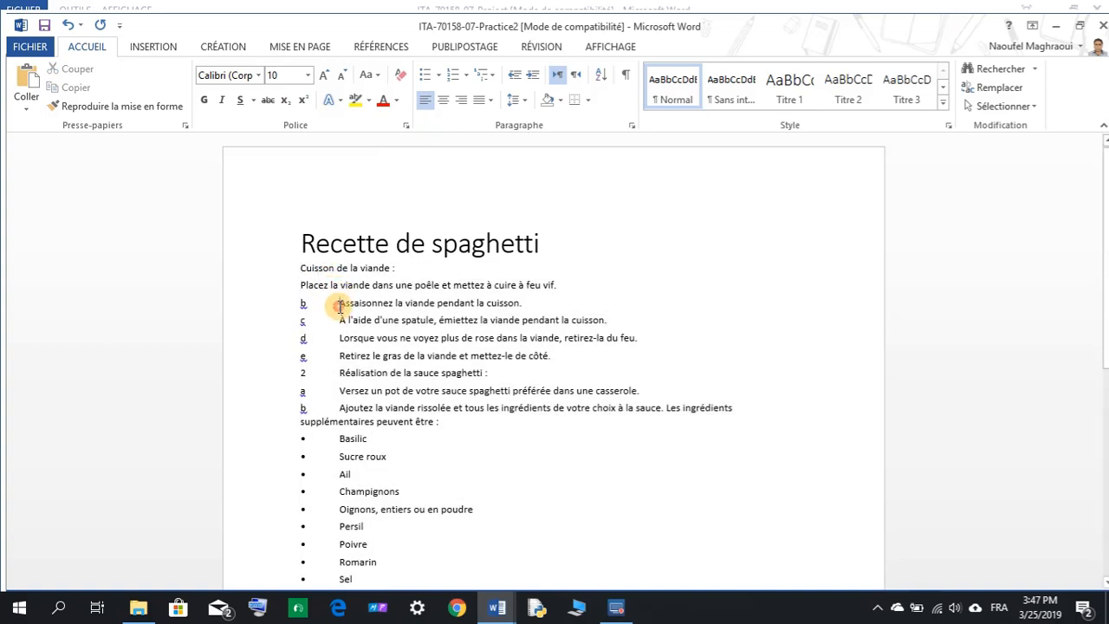
pyautogui.press('BackSpace')
pyautogui.click(341, 322)
pyautogui.press('BackSpace')
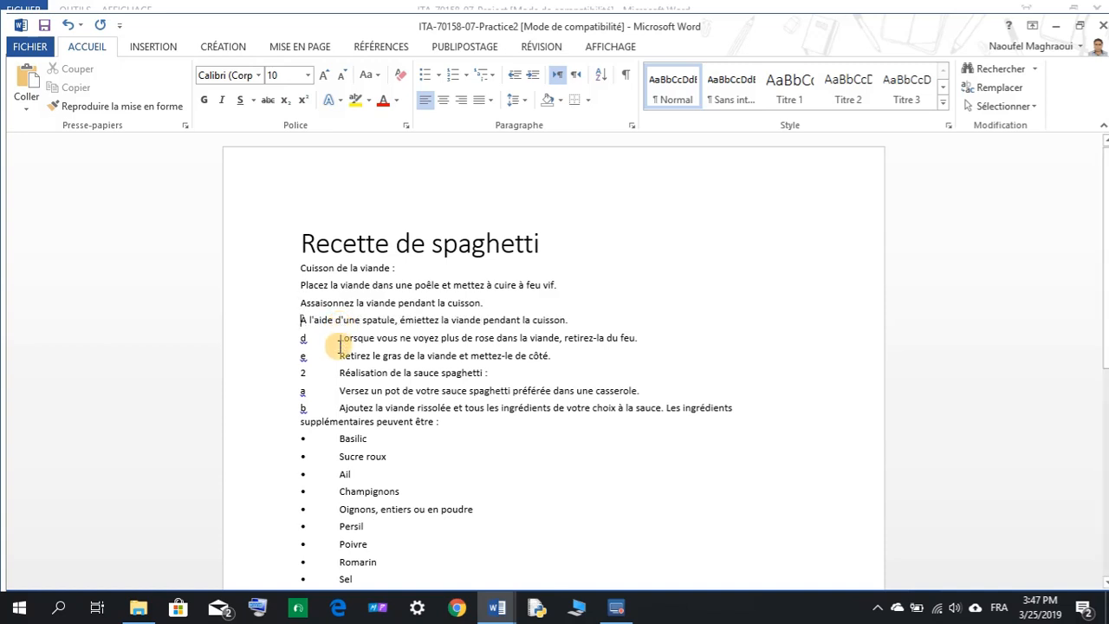
pyautogui.click(340, 340)
pyautogui.press('BackSpace')
pyautogui.click(338, 356)
pyautogui.press('BackSpace')
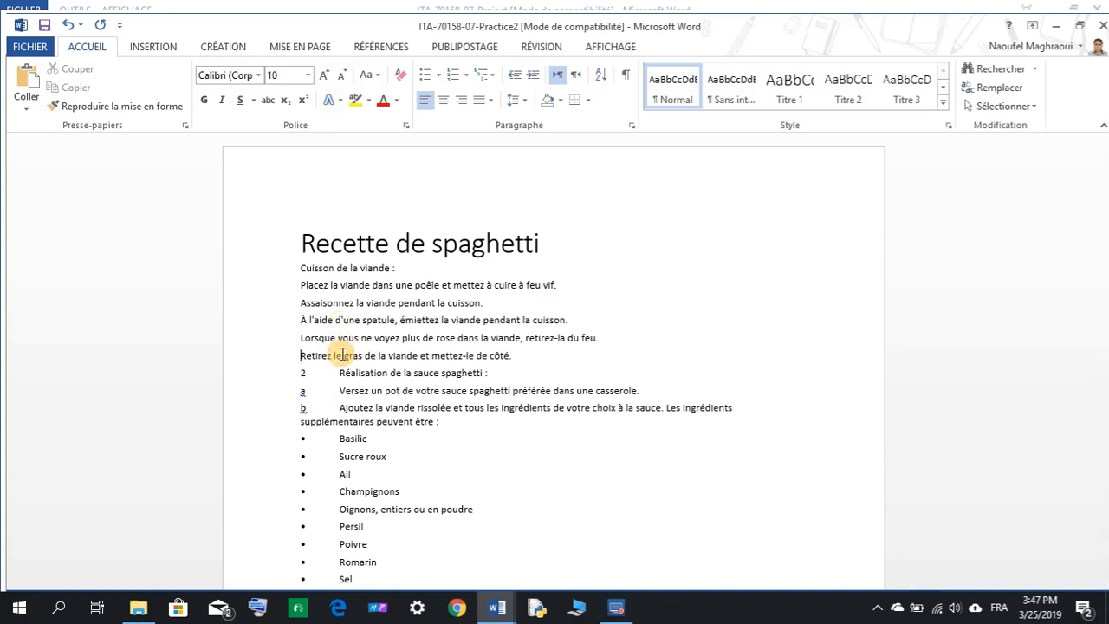
# Remove the leftover markers before "Réalisation de la sauce spaghetti :", its first two steps and the ingredients Basilic to Ail.
pyautogui.click(339, 372)
pyautogui.press('BackSpace')
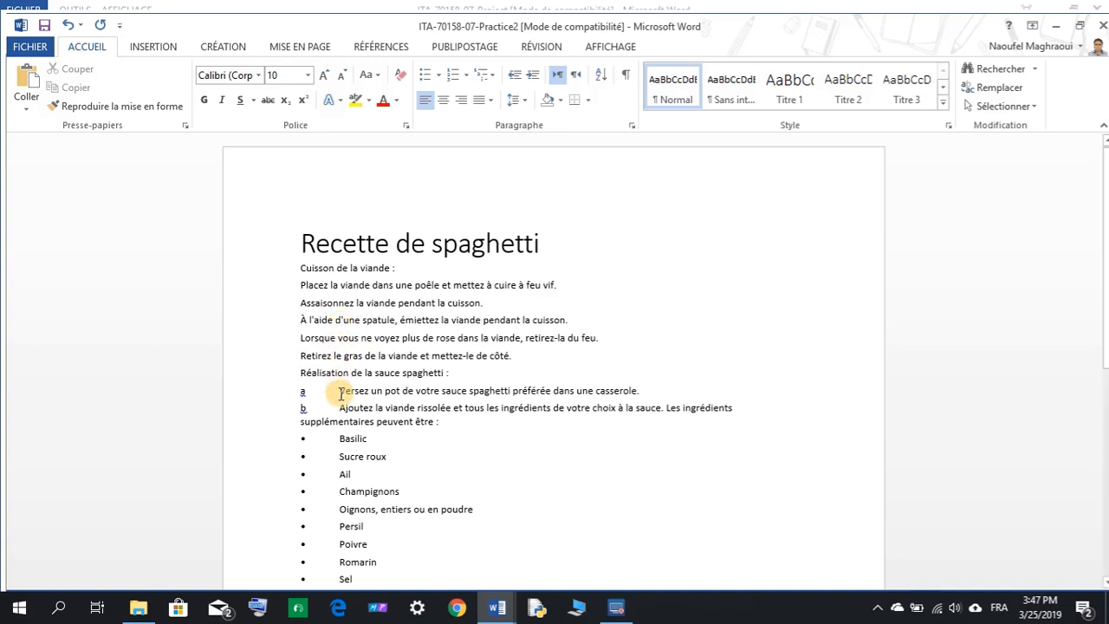
pyautogui.click(340, 391)
pyautogui.press('BackSpace')
pyautogui.click(344, 408)
pyautogui.press('BackSpace')
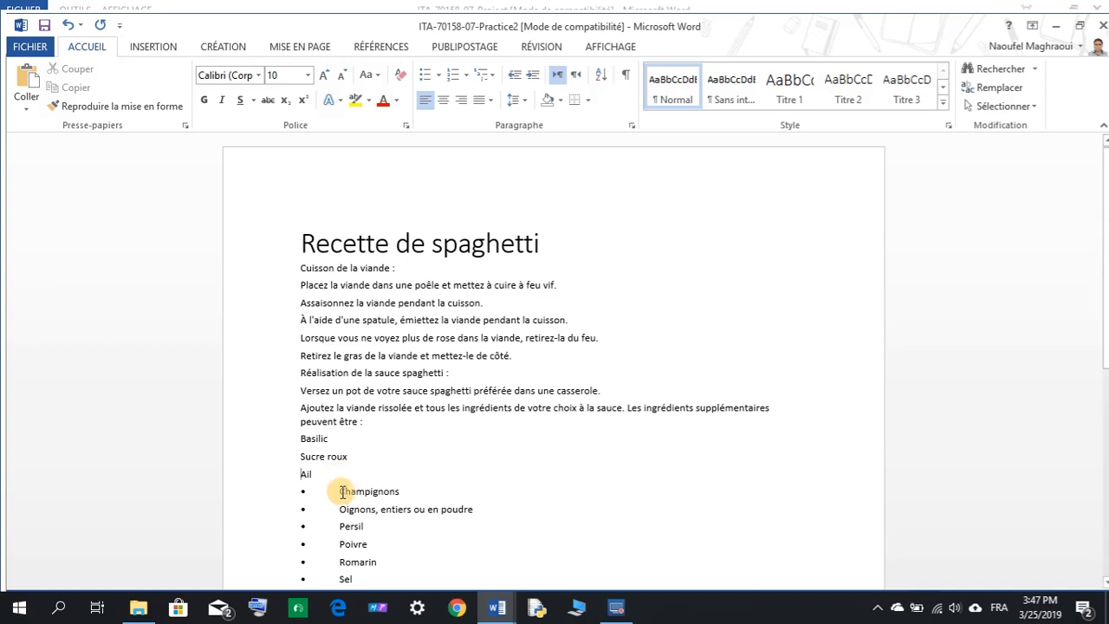
# Remove the leftover bullets and tabs before the remaining ingredients, from Champignons to Thym.
pyautogui.press('BackSpace')
pyautogui.scroll(-3, 372, 476)
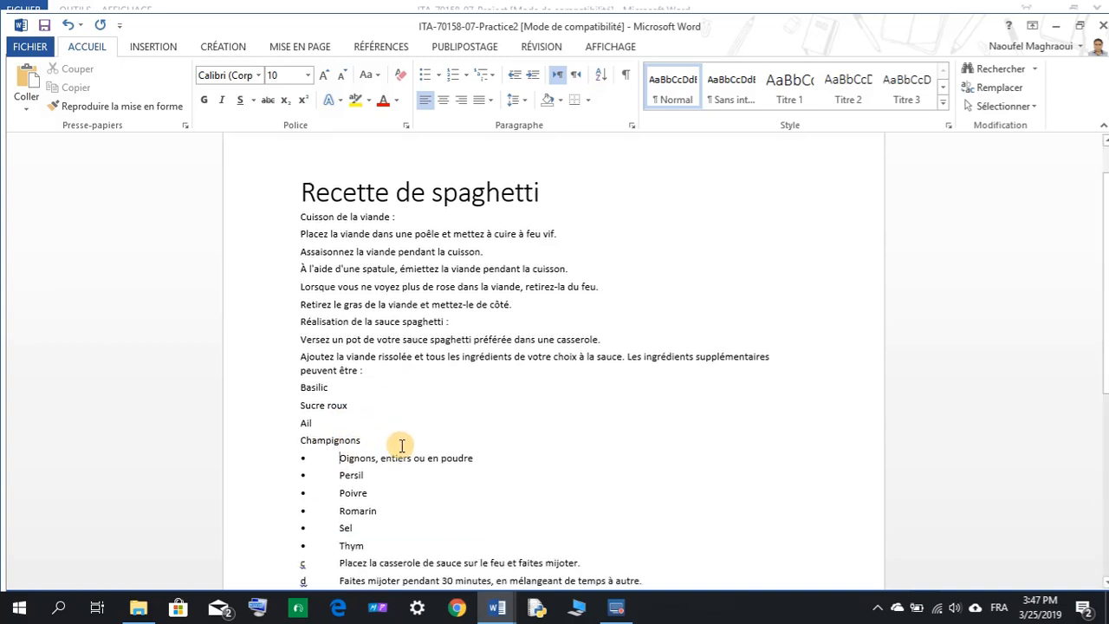
pyautogui.press('Down')
pyautogui.press('BackSpace')
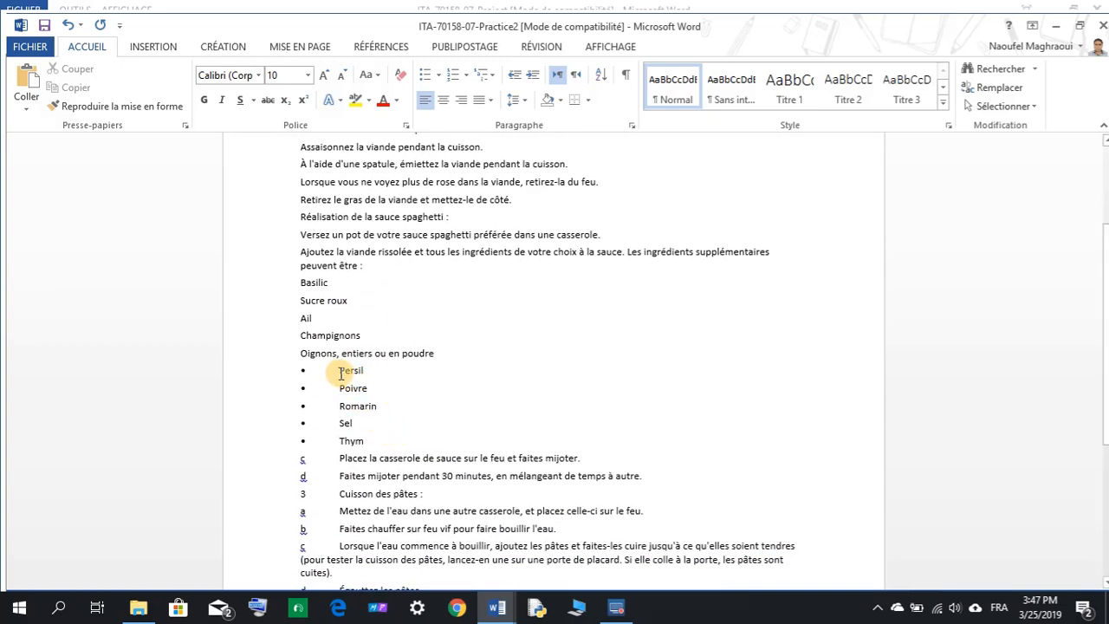
pyautogui.click(341, 372)
pyautogui.press('BackSpace')
pyautogui.click(353, 388)
pyautogui.press('BackSpace')
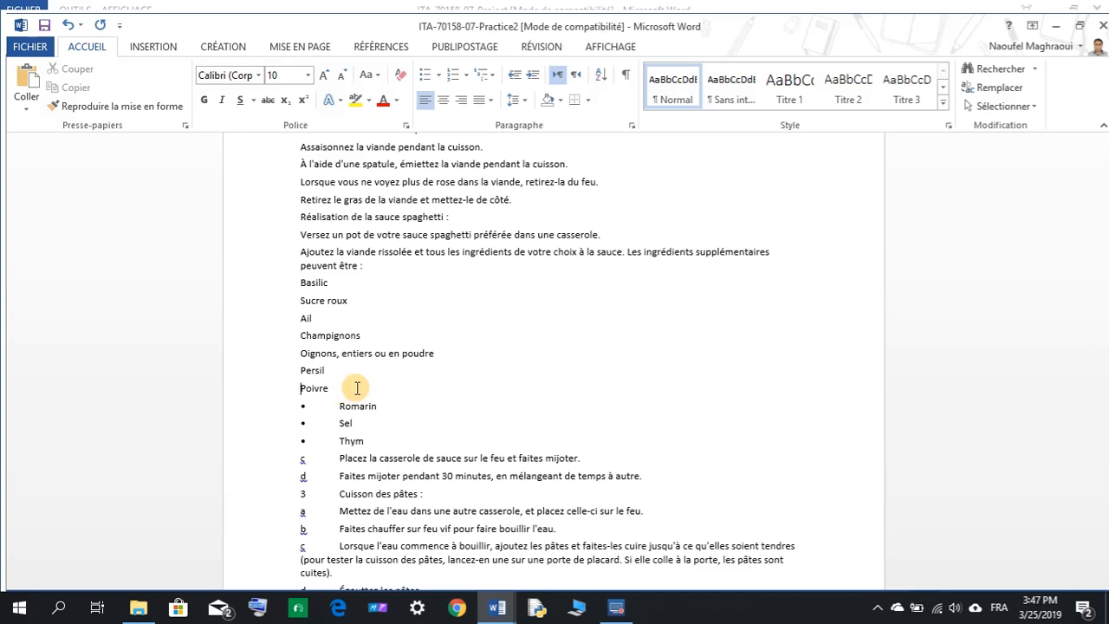
pyautogui.click(346, 404)
pyautogui.press('BackSpace')
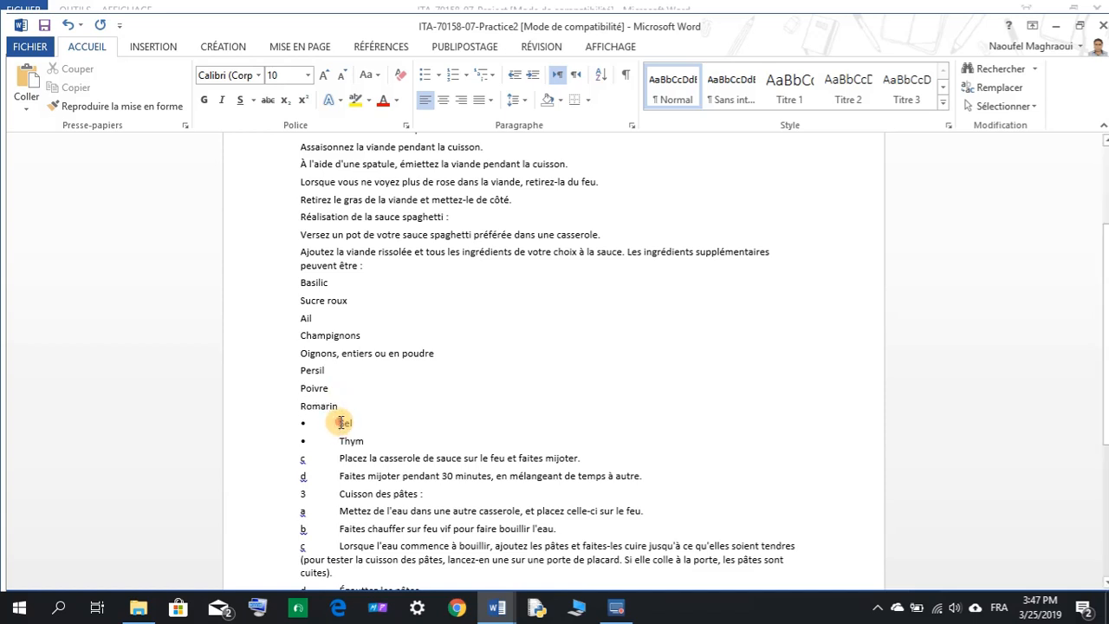
pyautogui.click(341, 440)
pyautogui.press('BackSpace')
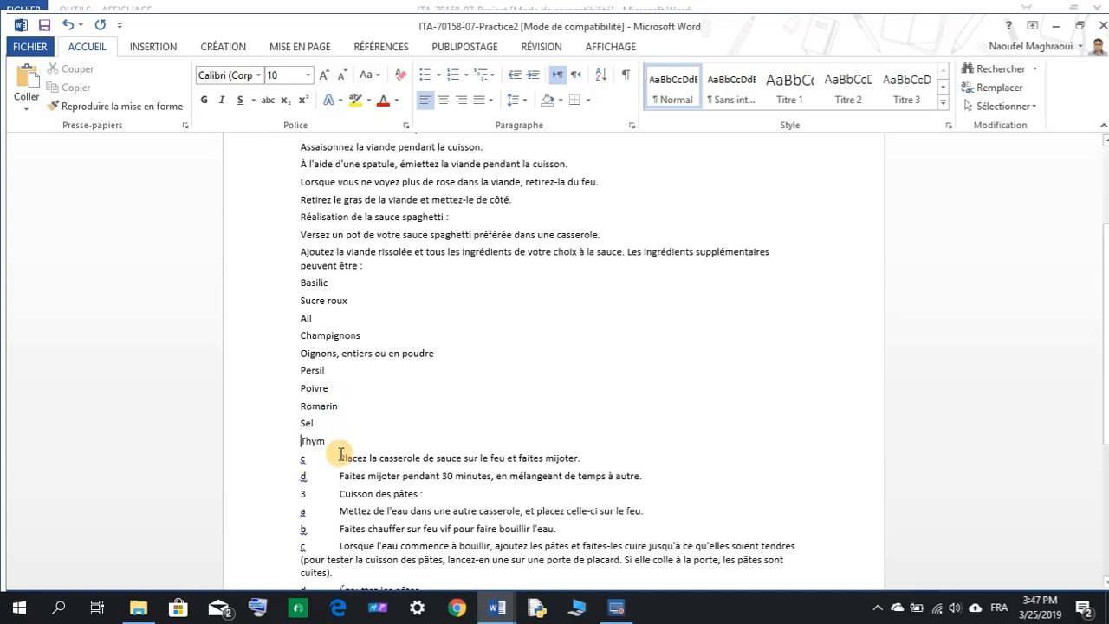
# Remove the leftover letters before the last two sauce steps, "Placez la casserole de sauce" and "Faites mijoter pendant 30 minutes".
pyautogui.click(341, 456)
pyautogui.press('BackSpace')
pyautogui.press('BackSpace')
pyautogui.click(340, 474)
pyautogui.press('BackSpace')
pyautogui.press('BackSpace')
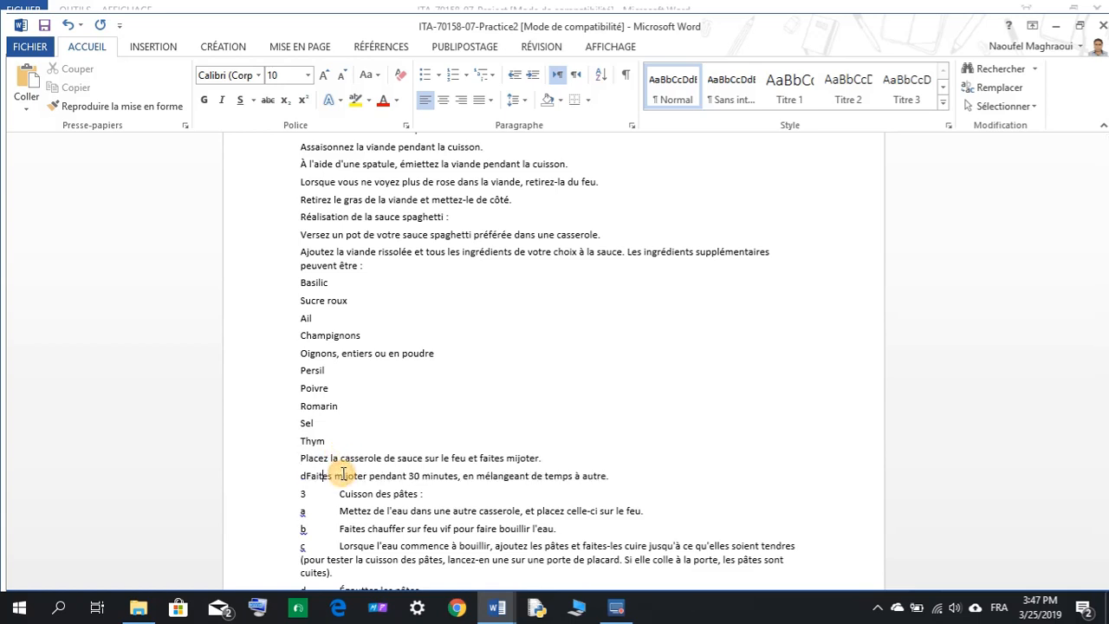
# Remove the leftover number, letters and tabs before "Cuisson des pâtes :" and its four steps.
pyautogui.click(340, 491)
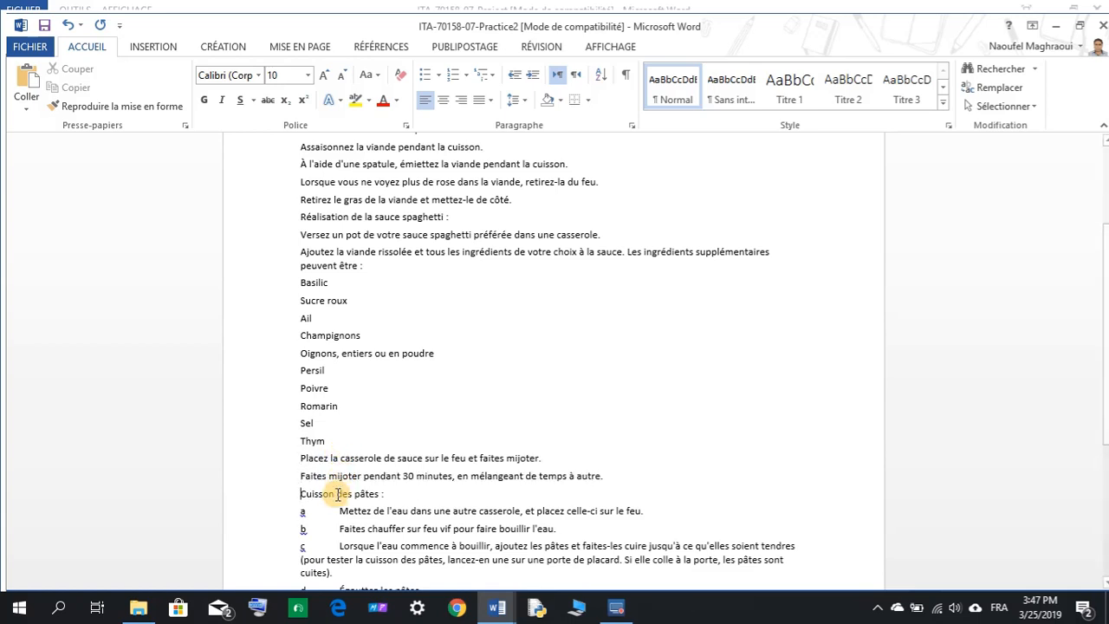
pyautogui.click(340, 511)
pyautogui.press('BackSpace')
pyautogui.press('BackSpace')
pyautogui.scroll(-2, 340, 485)
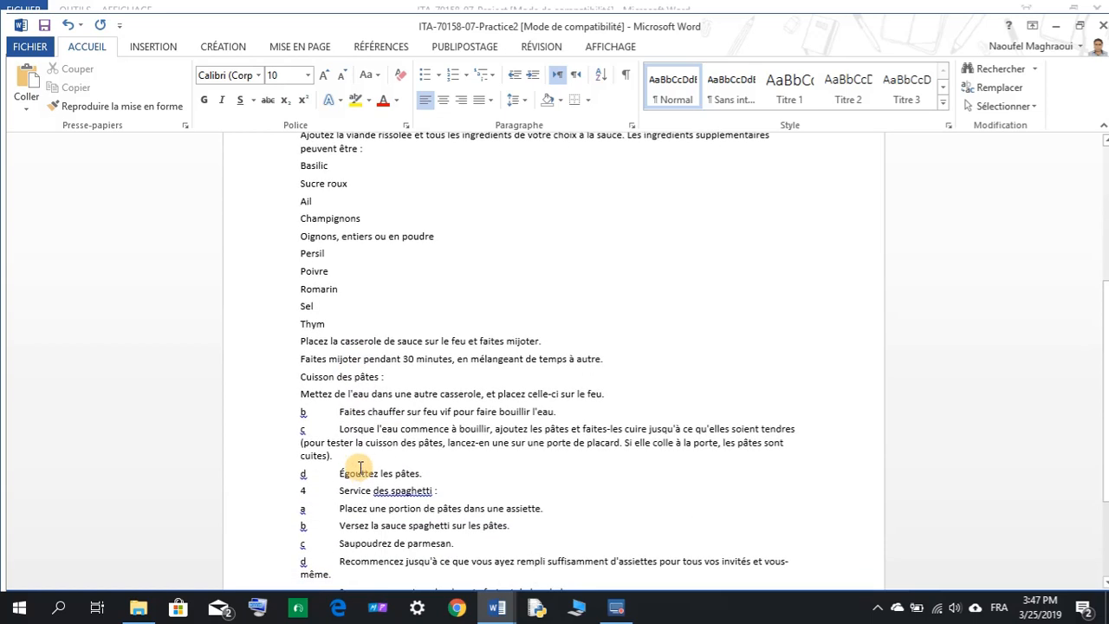
pyautogui.click(338, 415)
pyautogui.press('BackSpace')
pyautogui.press('BackSpace')
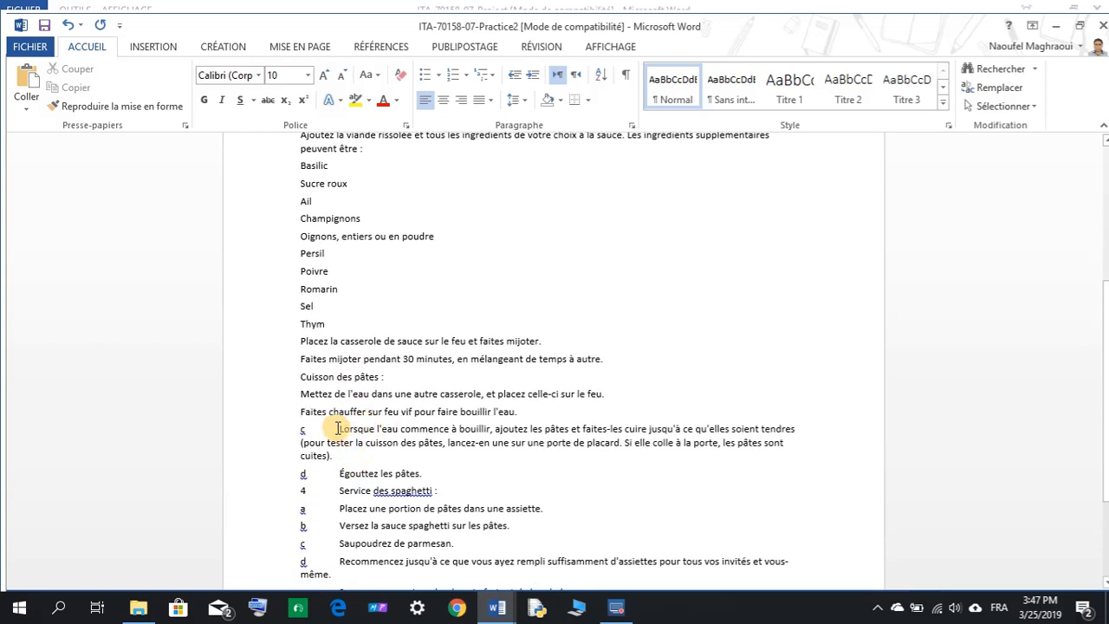
pyautogui.click(345, 430)
pyautogui.press('BackSpace')
pyautogui.press('BackSpace')
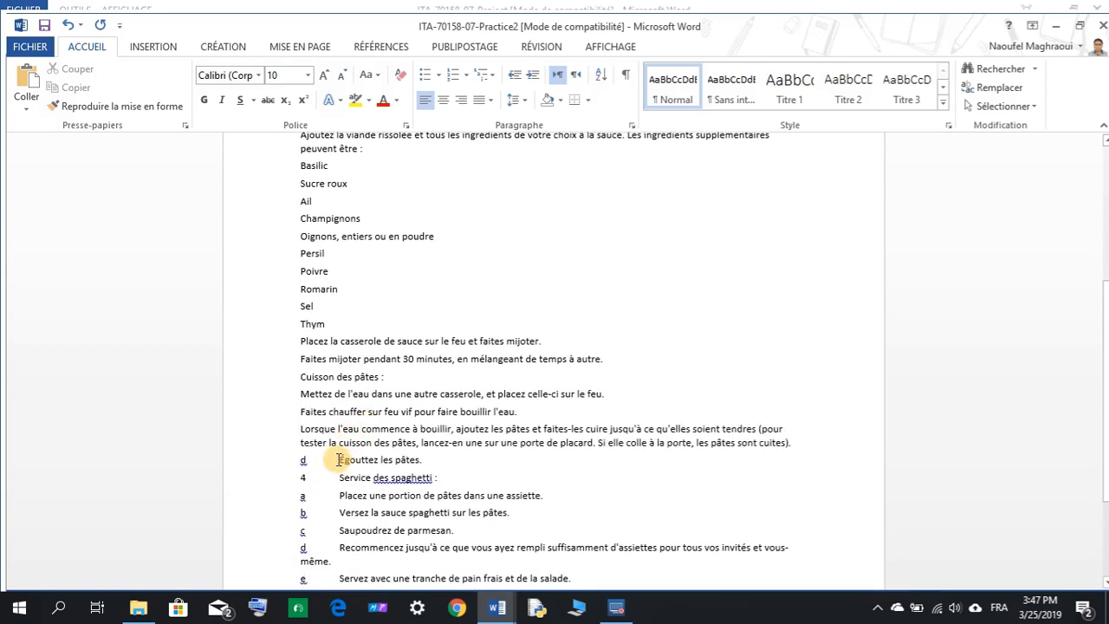
pyautogui.click(342, 459)
pyautogui.press('BackSpace')
pyautogui.press('BackSpace')
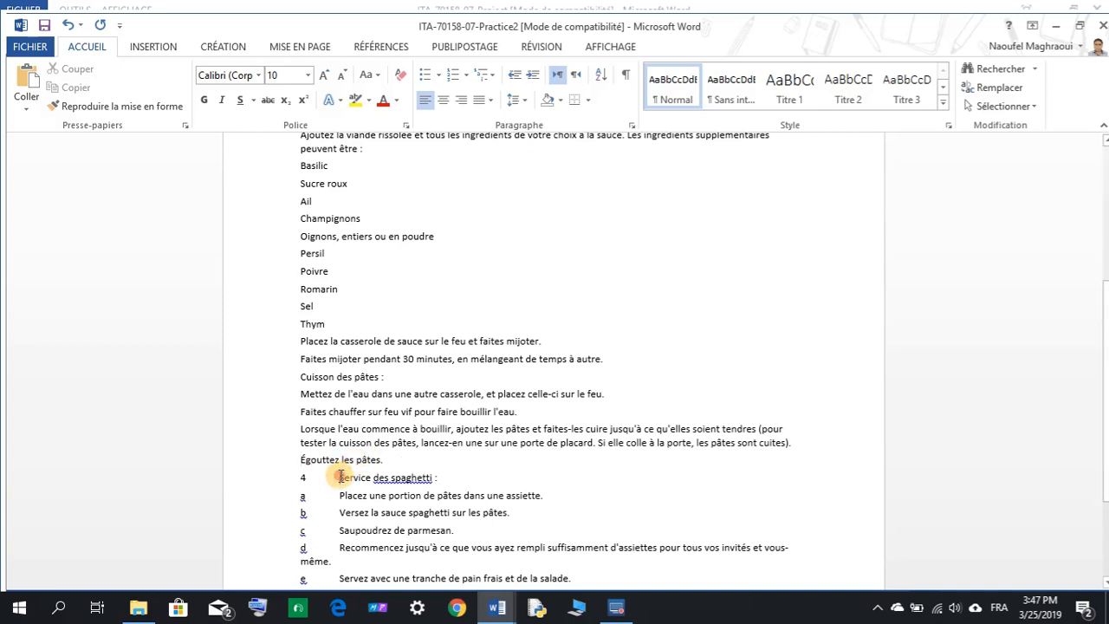
# Remove the leftover number, letters and tabs before "Service des spaghetti :" and its first two steps.
pyautogui.click(339, 476)
pyautogui.press('BackSpace')
pyautogui.click(339, 494)
pyautogui.press('BackSpace')
pyautogui.press('BackSpace')
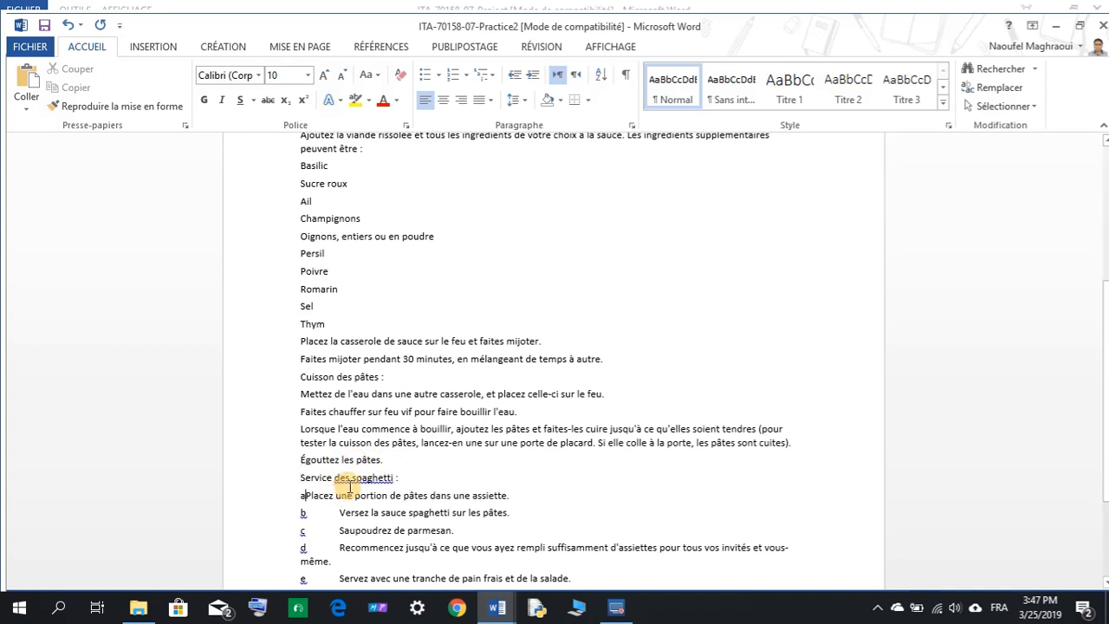
pyautogui.click(341, 512)
pyautogui.press('BackSpace')
pyautogui.press('BackSpace')
pyautogui.scroll(-2, 344, 517)
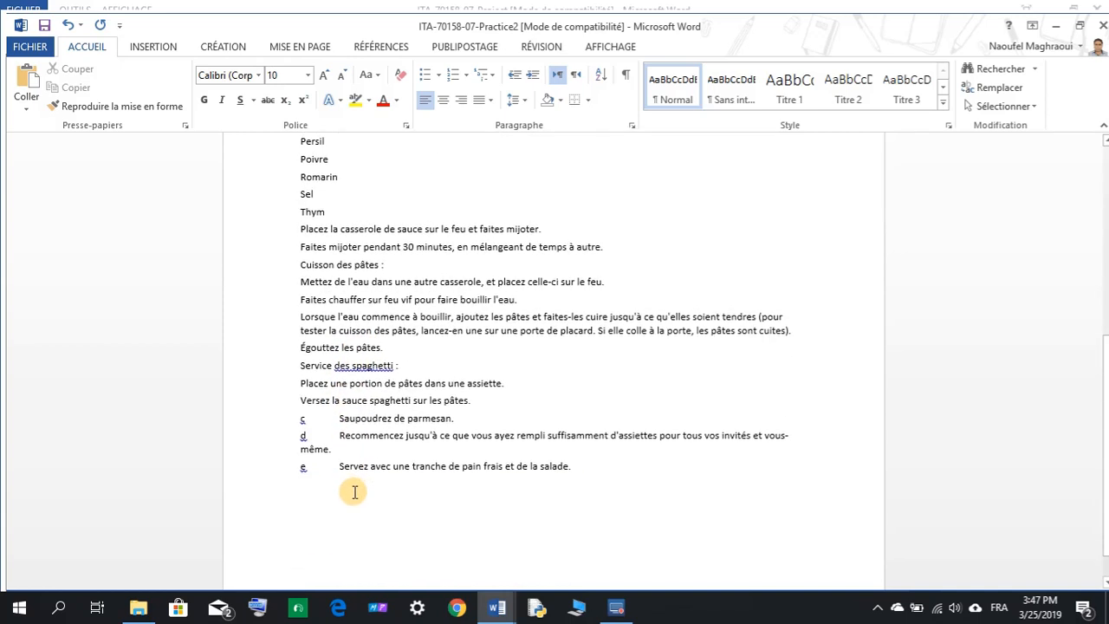
# Remove the leftover letters and tabs before the last three serving steps, from "Saupoudrez de parmesan" to "Servez avec une tranche de pain frais".
pyautogui.click(340, 412)
pyautogui.press('BackSpace')
pyautogui.press('BackSpace')
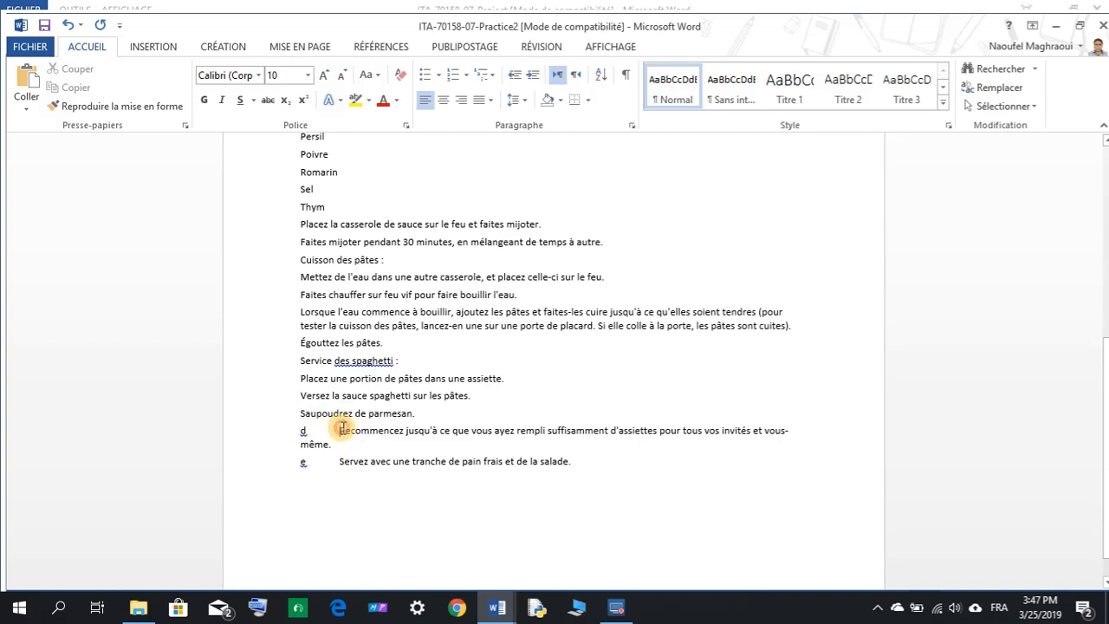
pyautogui.click(340, 429)
pyautogui.press('BackSpace')
pyautogui.press('BackSpace')
pyautogui.click(339, 448)
pyautogui.press('BackSpace')
pyautogui.press('BackSpace')
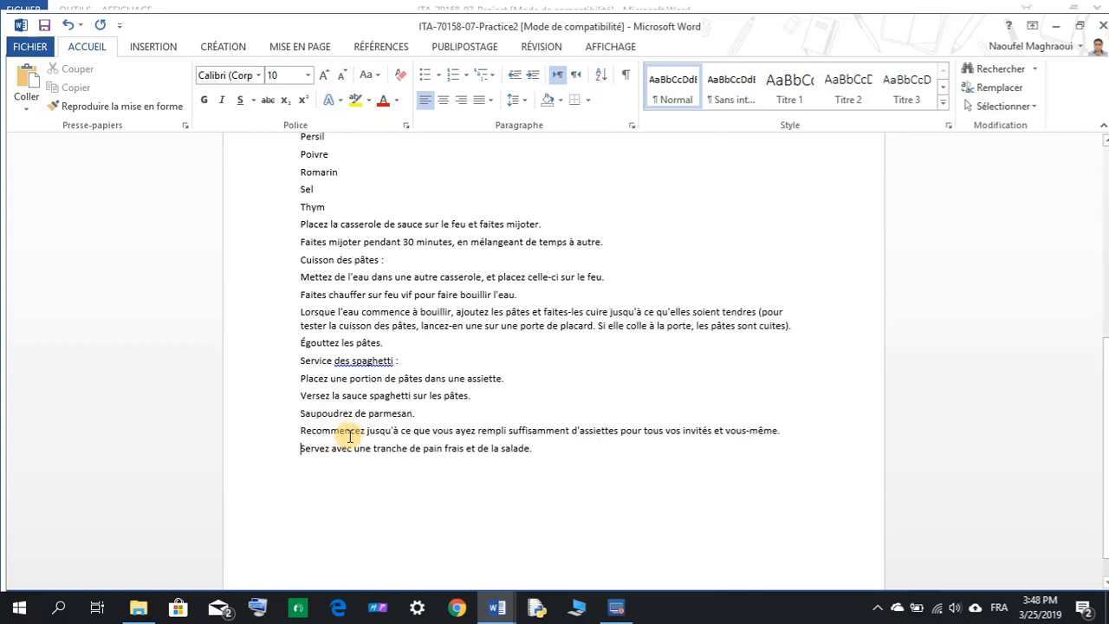
# Check the formatting instruction in ITA-70158-07-Project, and format all recipe text below the title in ITA-70158-07-Practice2 as a numbered list.
pyautogui.scroll(6, 372, 433)
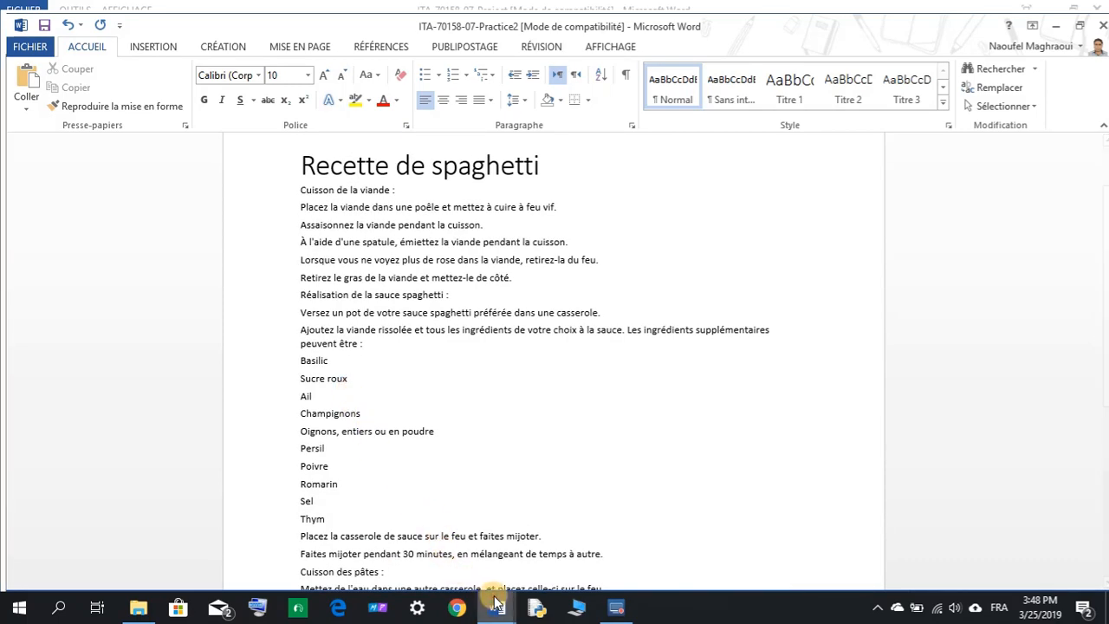
pyautogui.moveTo(496, 606)
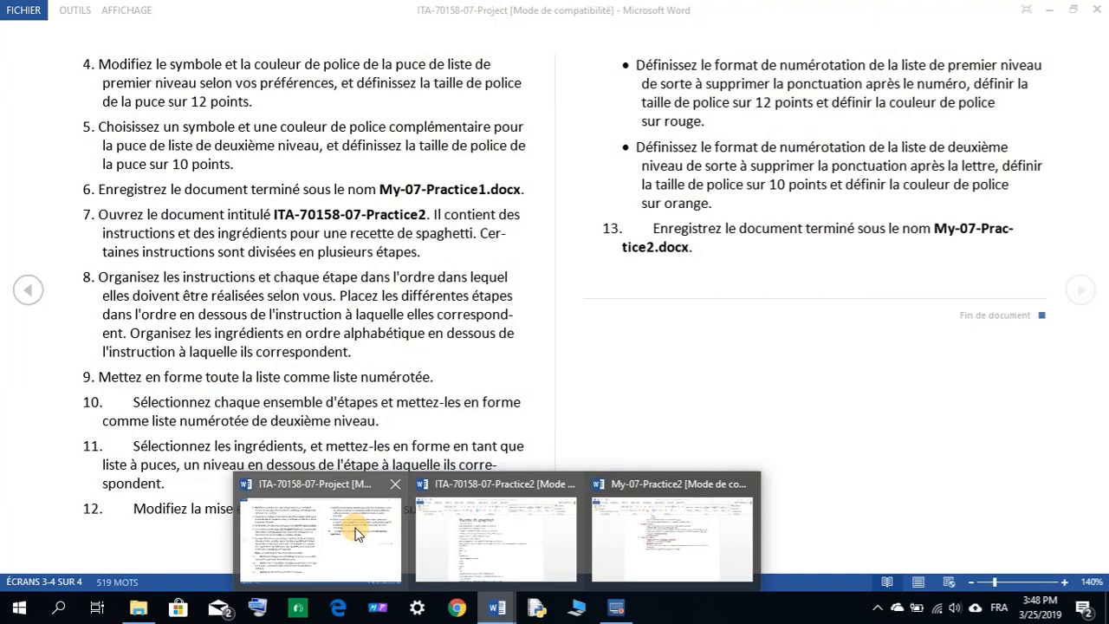
pyautogui.click(358, 533)
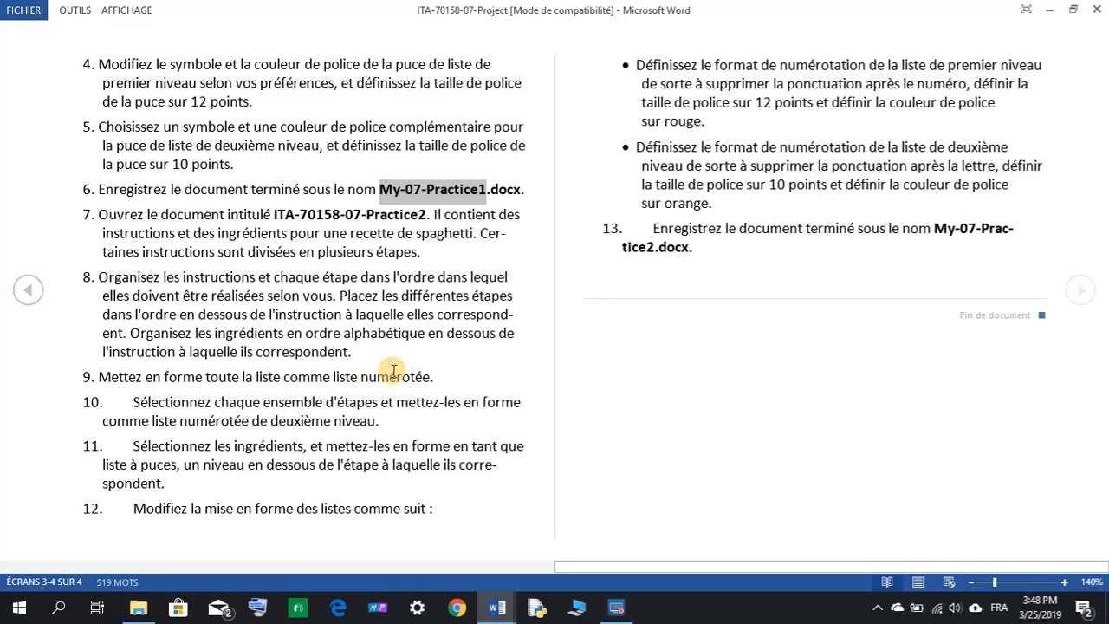
pyautogui.click(496, 606)
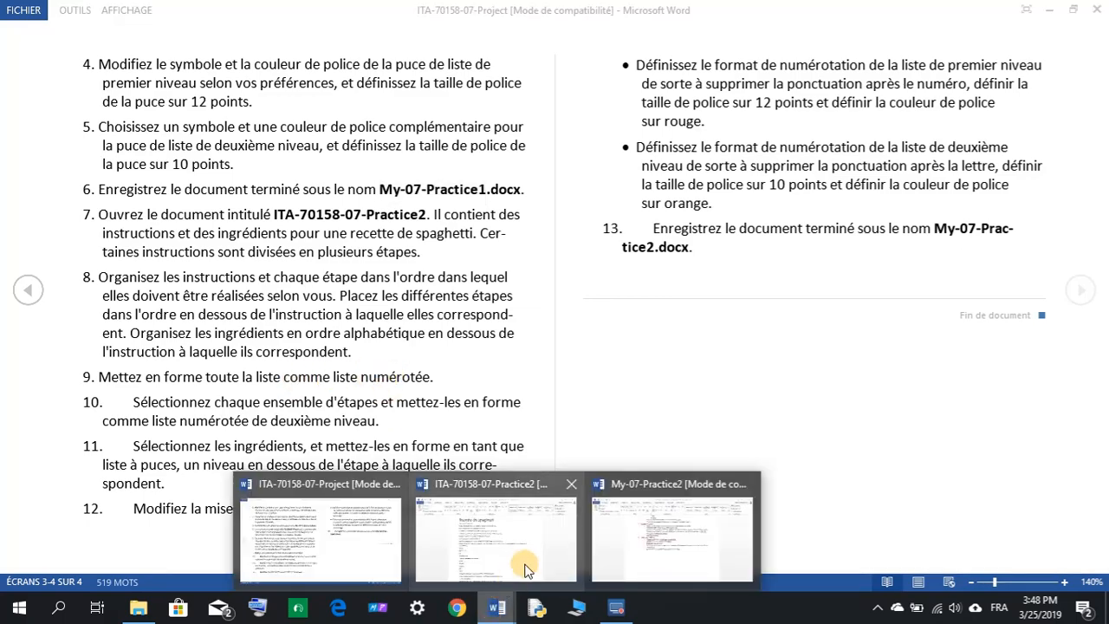
pyautogui.click(549, 547)
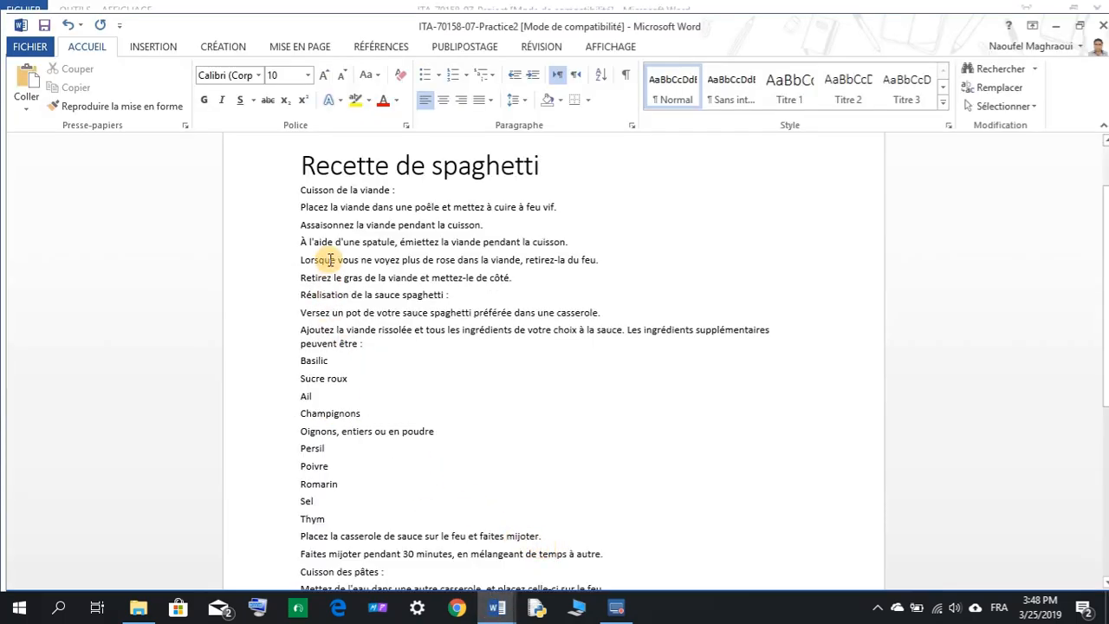
pyautogui.moveTo(305, 194); pyautogui.dragTo(532, 426)
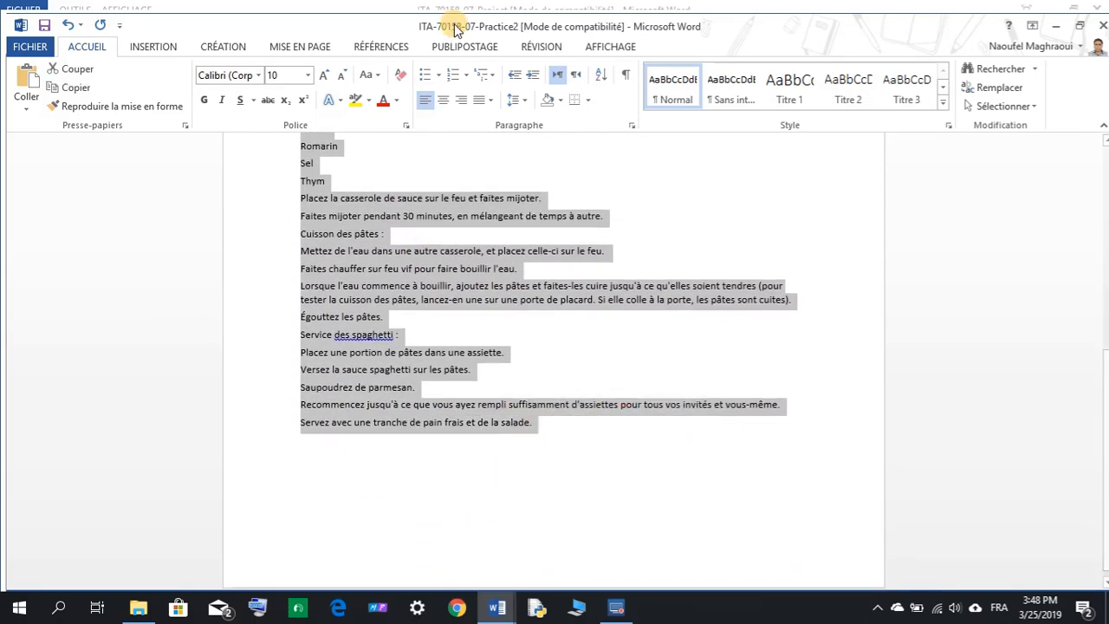
pyautogui.click(454, 75)
pyautogui.scroll(8, 351, 304)
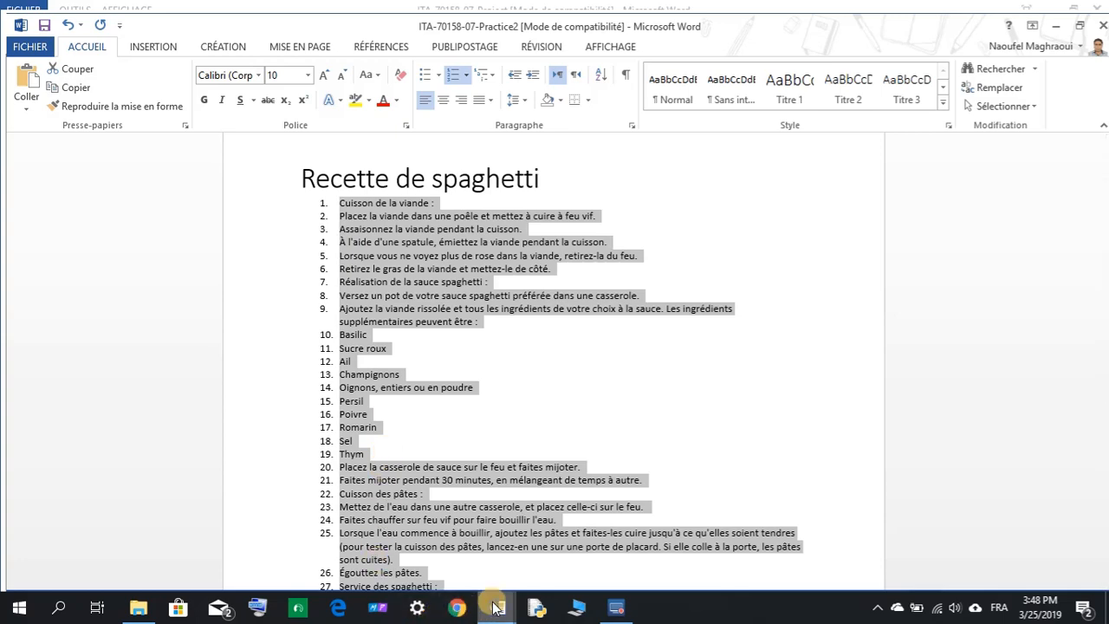
# Read the second-level list instruction in ITA-70158-07-Project and examine how the steps are nested in the finished document My-07-Practice2.
pyautogui.click(496, 606)
pyautogui.click(385, 555)
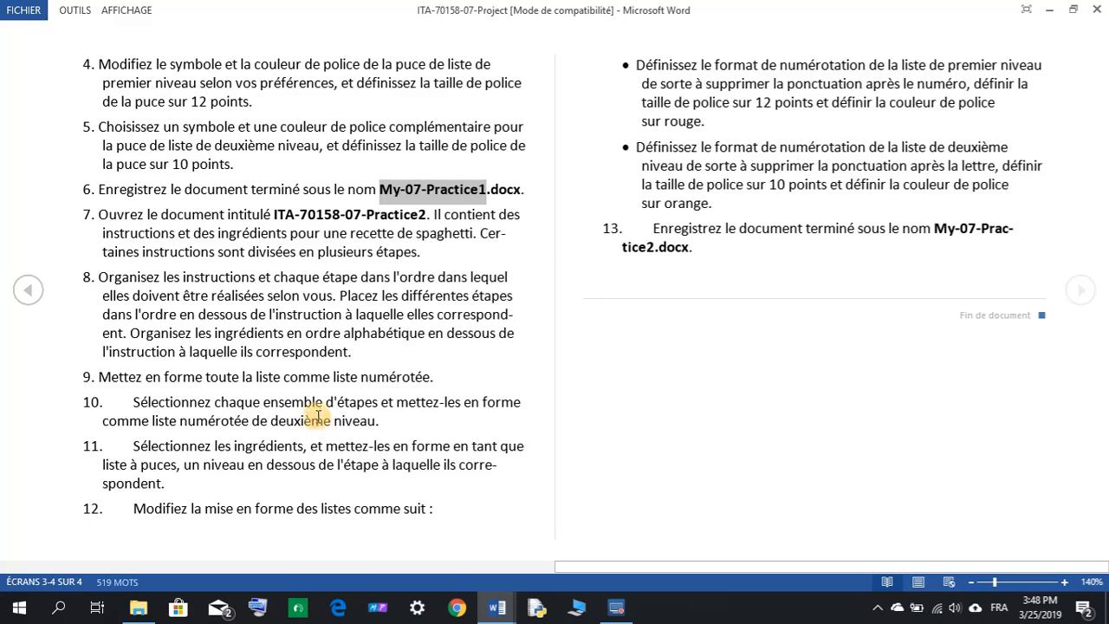
pyautogui.click(499, 609)
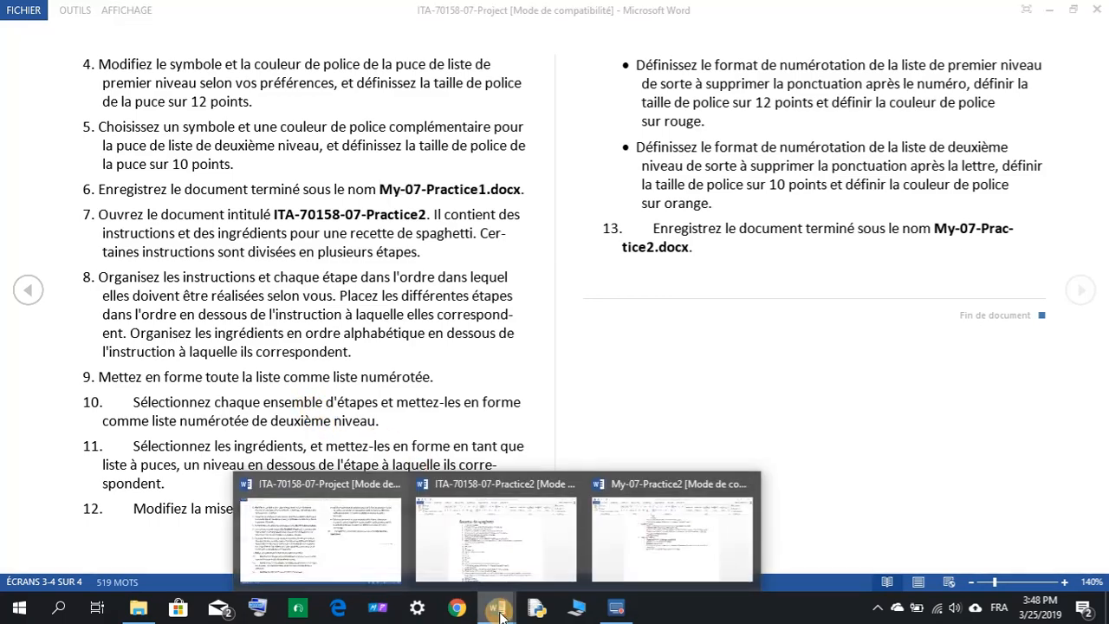
pyautogui.click(544, 557)
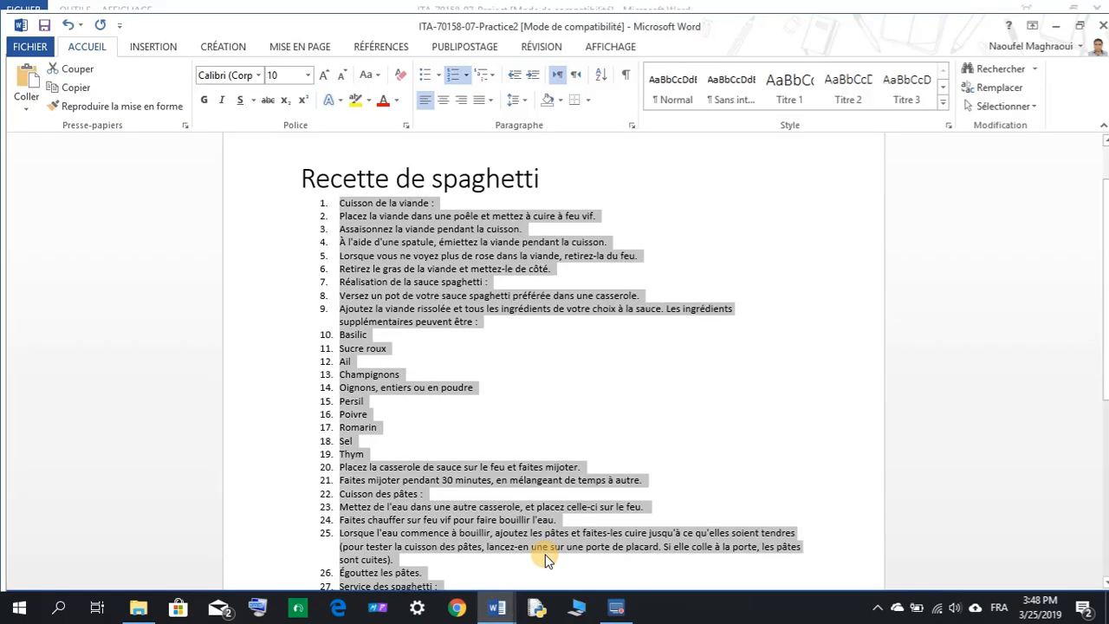
pyautogui.click(359, 227)
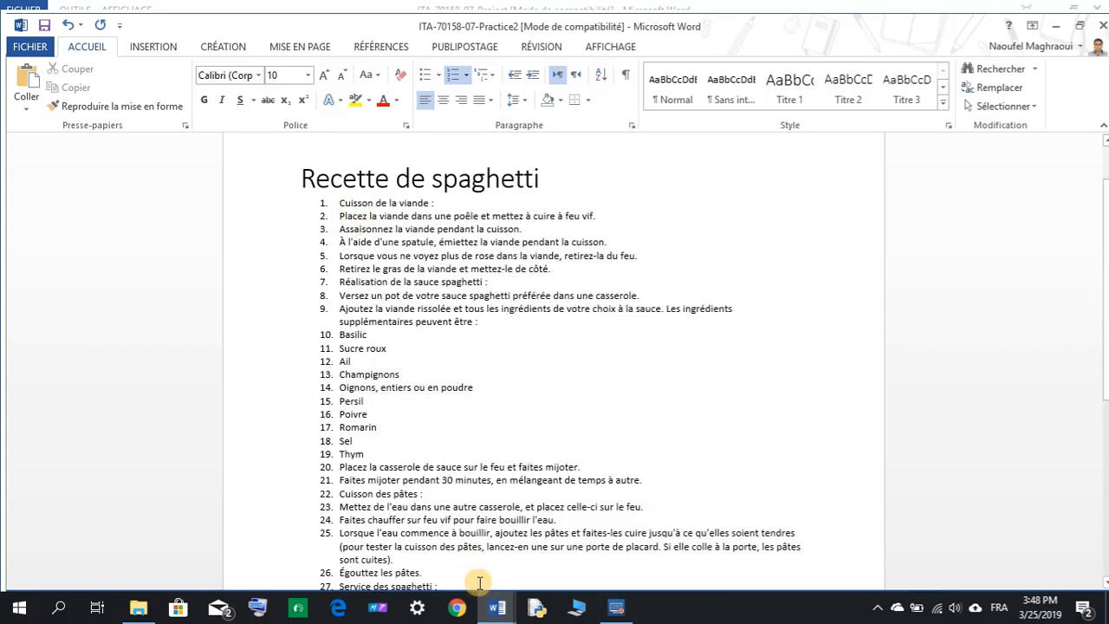
pyautogui.click(491, 612)
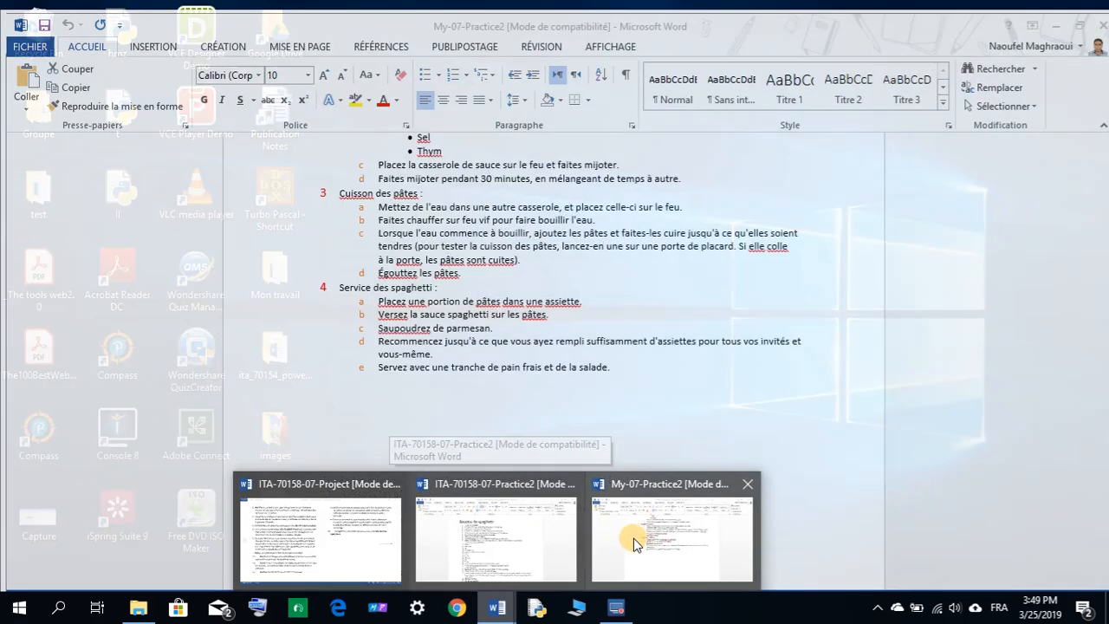
pyautogui.click(637, 530)
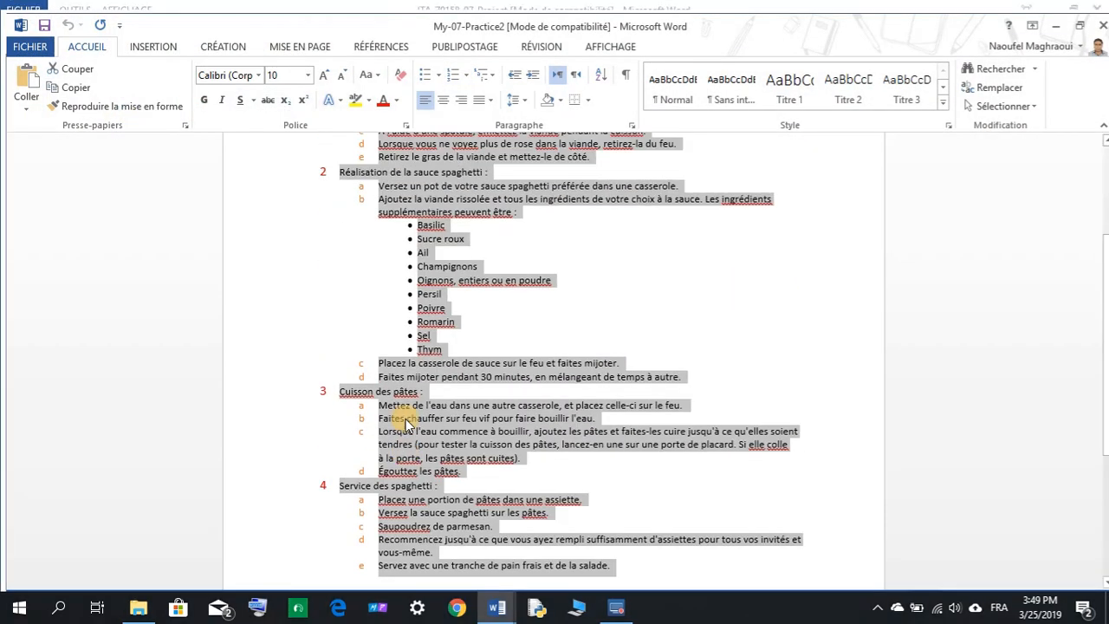
pyautogui.scroll(4, 404, 424)
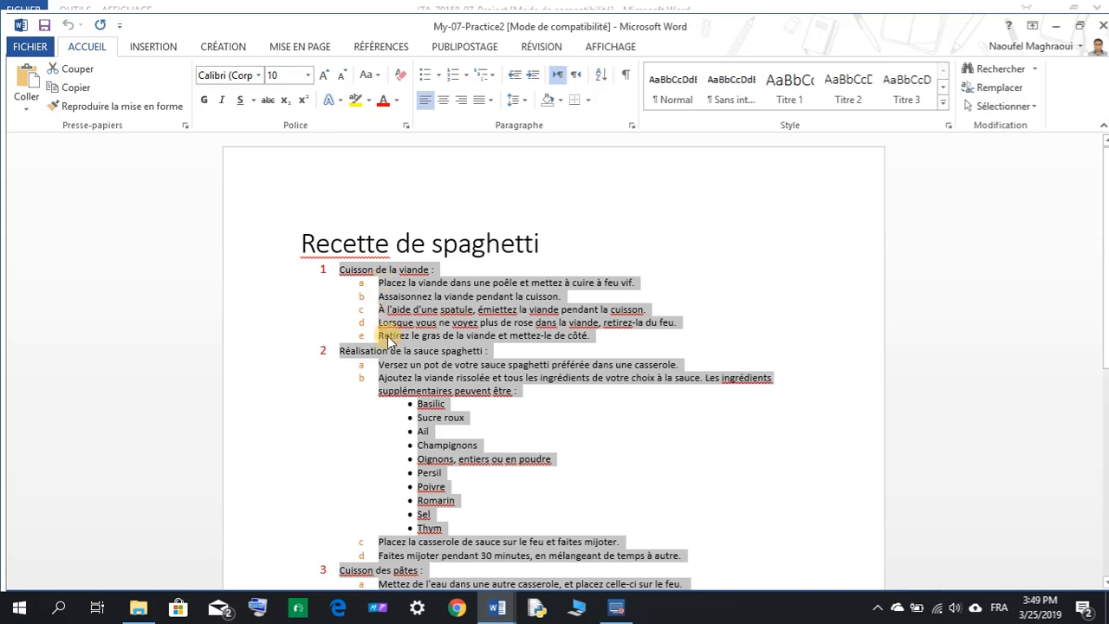
# In ITA-70158-07-Practice2, set the five steps under "Cuisson de la viande :" to the second list level with a. numbering.
pyautogui.moveTo(496, 607)
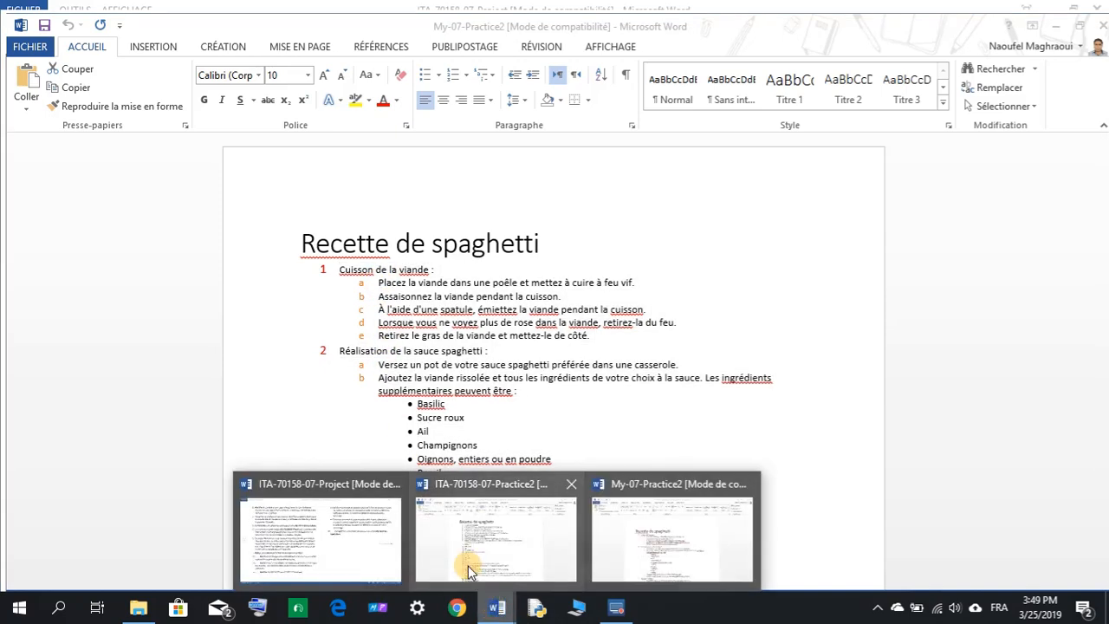
pyautogui.click(458, 559)
pyautogui.write('i')
pyautogui.moveTo(338, 218); pyautogui.dragTo(552, 271)
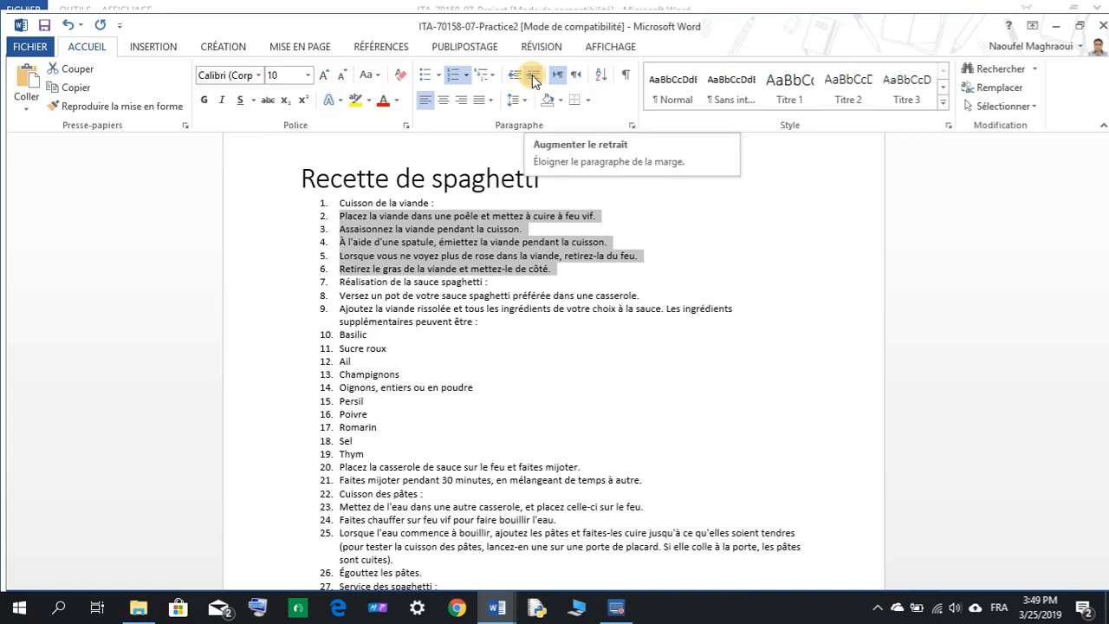
pyautogui.click(465, 75)
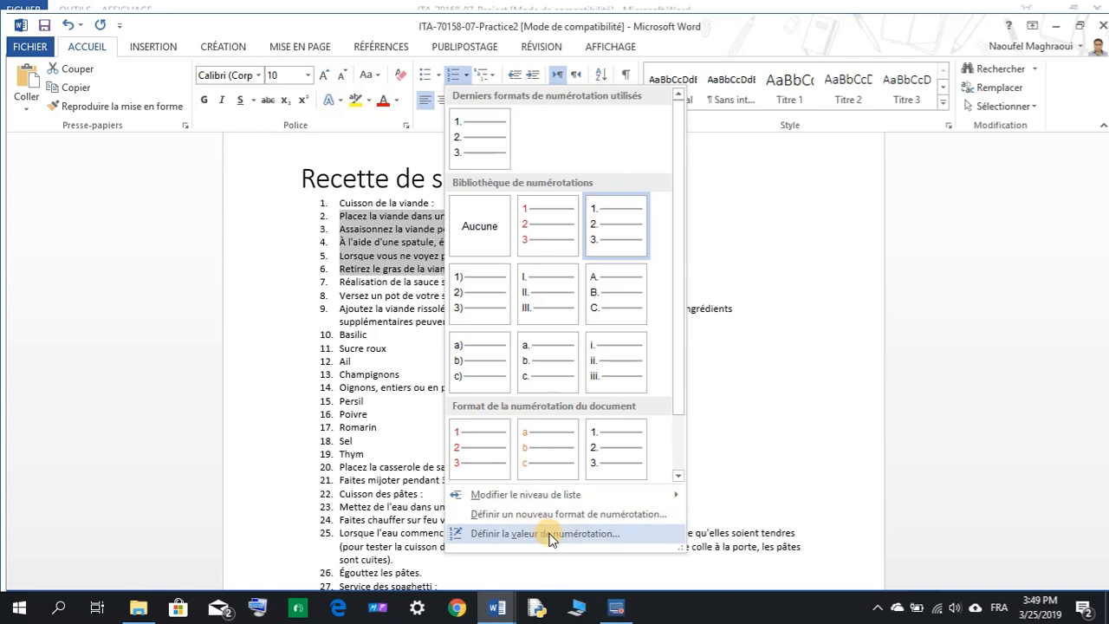
pyautogui.moveTo(584, 501)
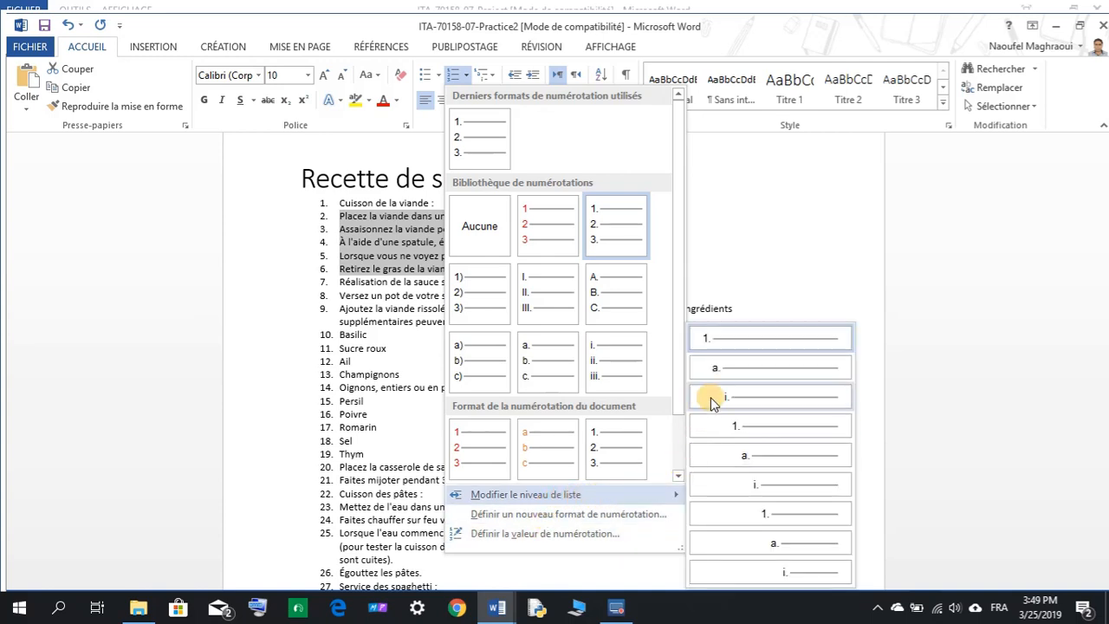
pyautogui.click(725, 369)
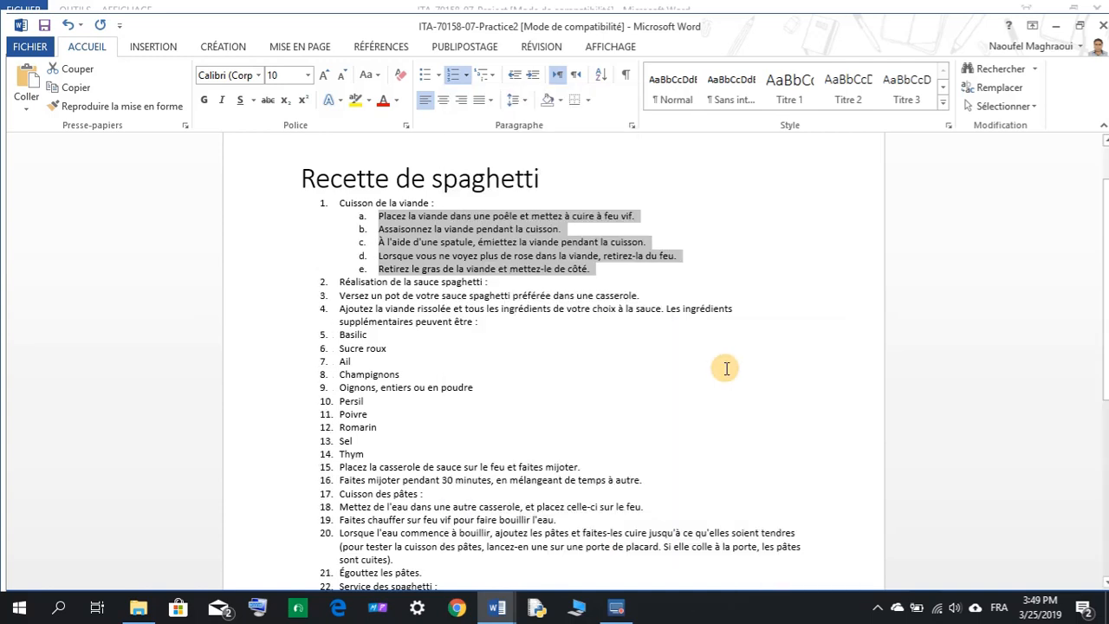
# Demote the first two steps under "Réalisation de la sauce spaghetti :" to the second level of the numbered list.
pyautogui.click(486, 610)
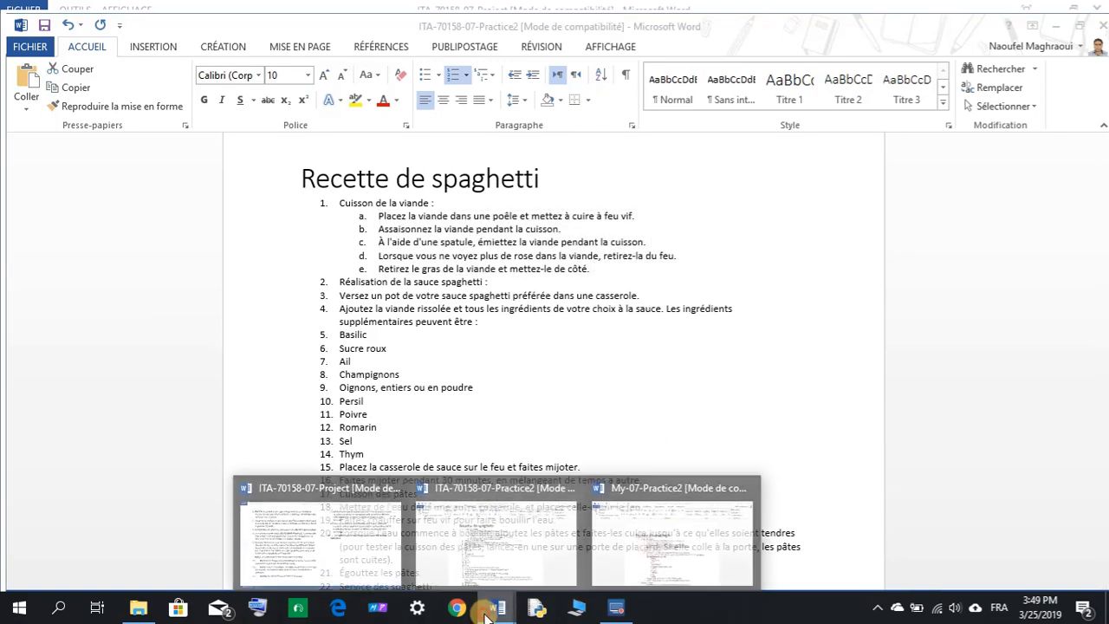
pyautogui.moveTo(641, 563)
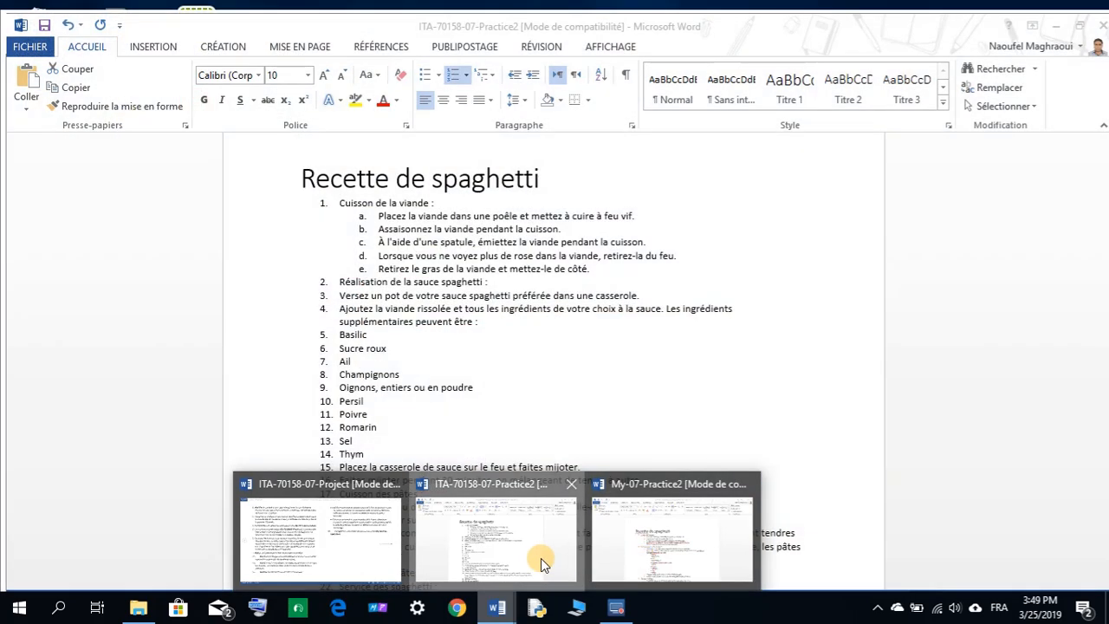
pyautogui.click(540, 558)
pyautogui.moveTo(337, 296); pyautogui.dragTo(474, 321)
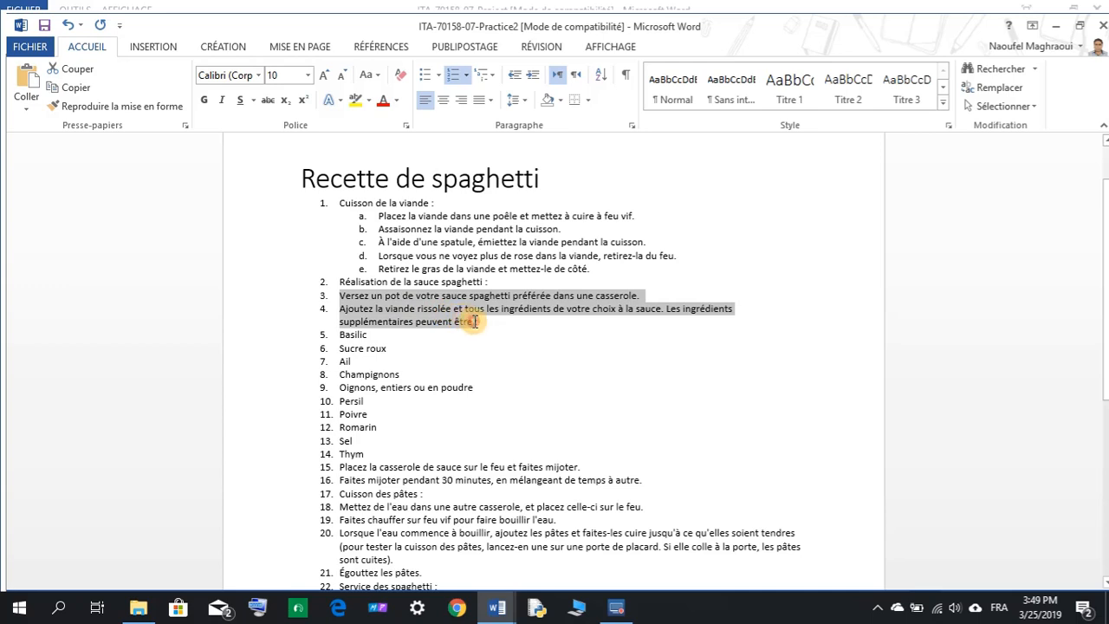
pyautogui.click(530, 74)
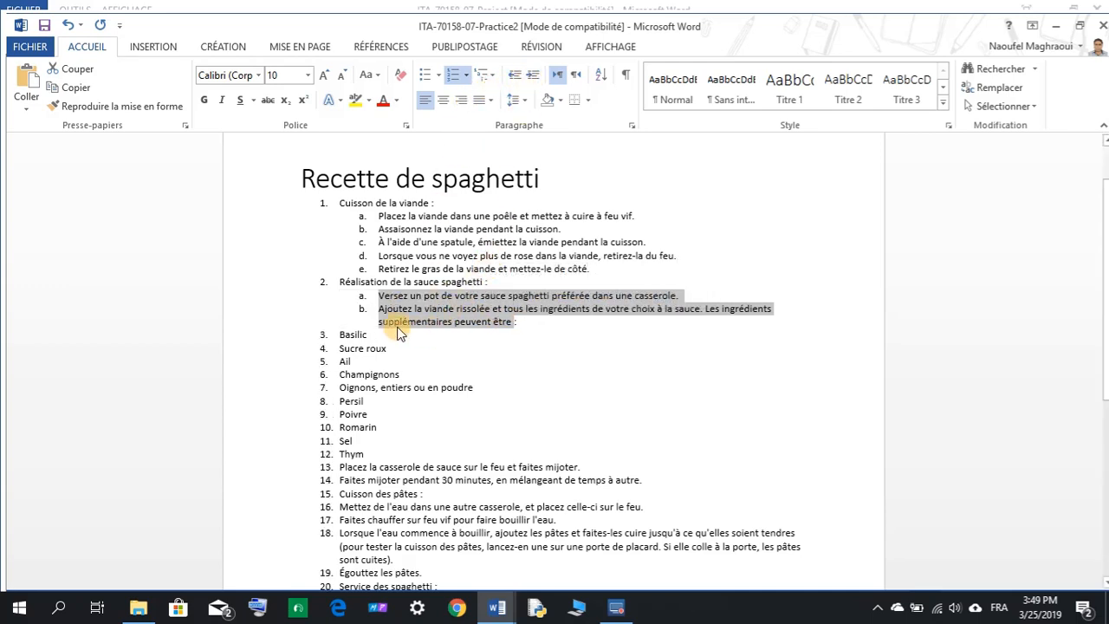
# Examine the ingredient bullets and remaining nested steps in My-07-Practice2, and read the matching list instructions in ITA-70158-07-Project.
pyautogui.click(491, 614)
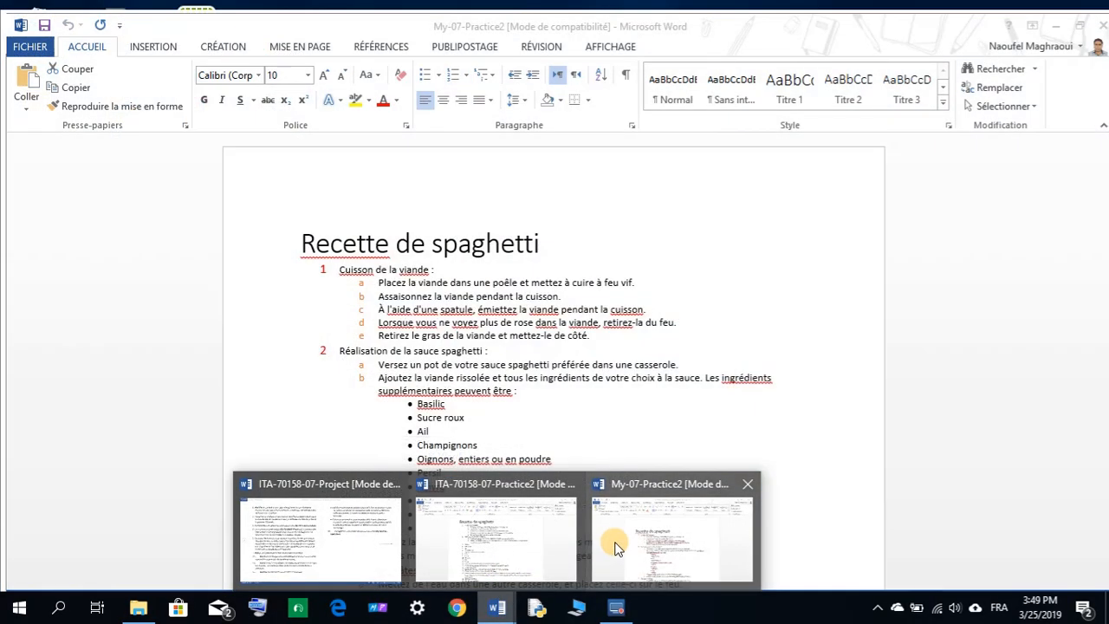
pyautogui.click(617, 547)
pyautogui.scroll(-2, 399, 386)
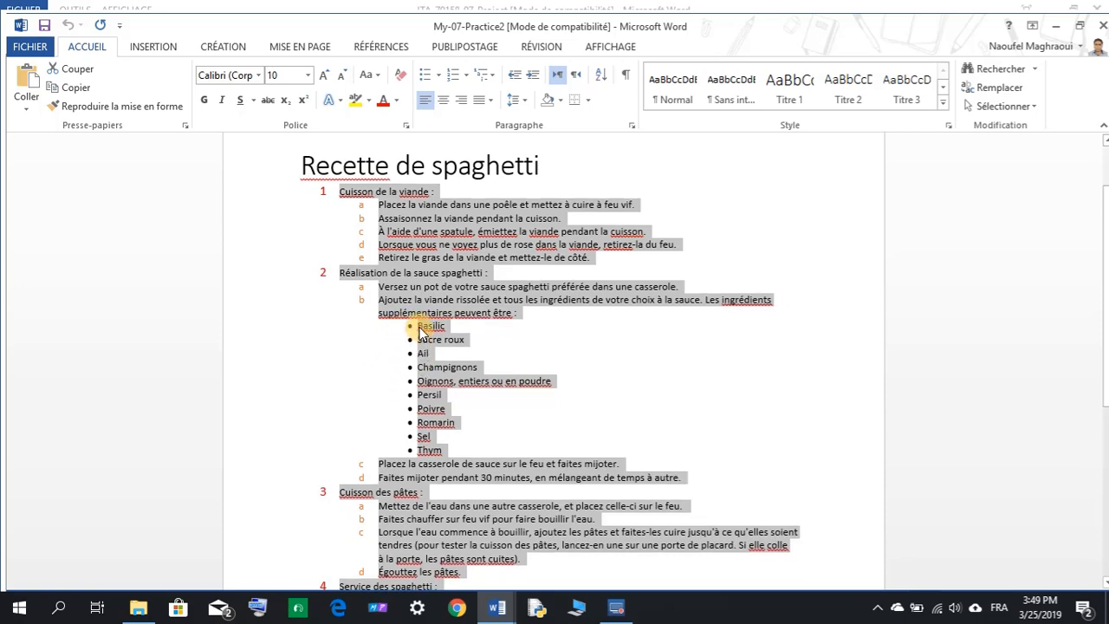
pyautogui.moveTo(493, 607)
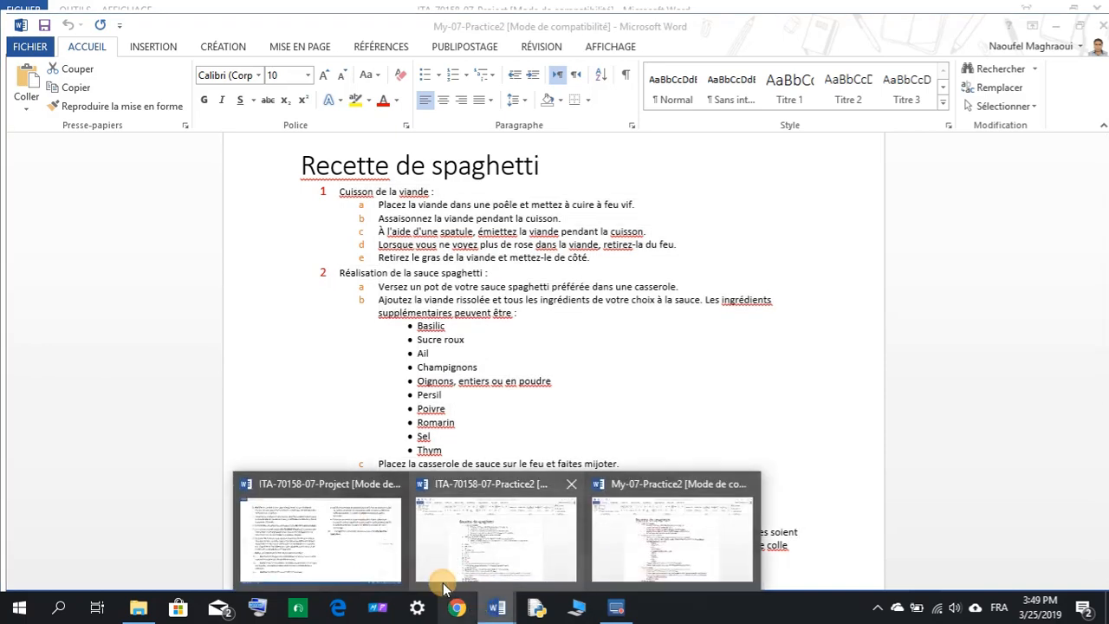
pyautogui.click(385, 548)
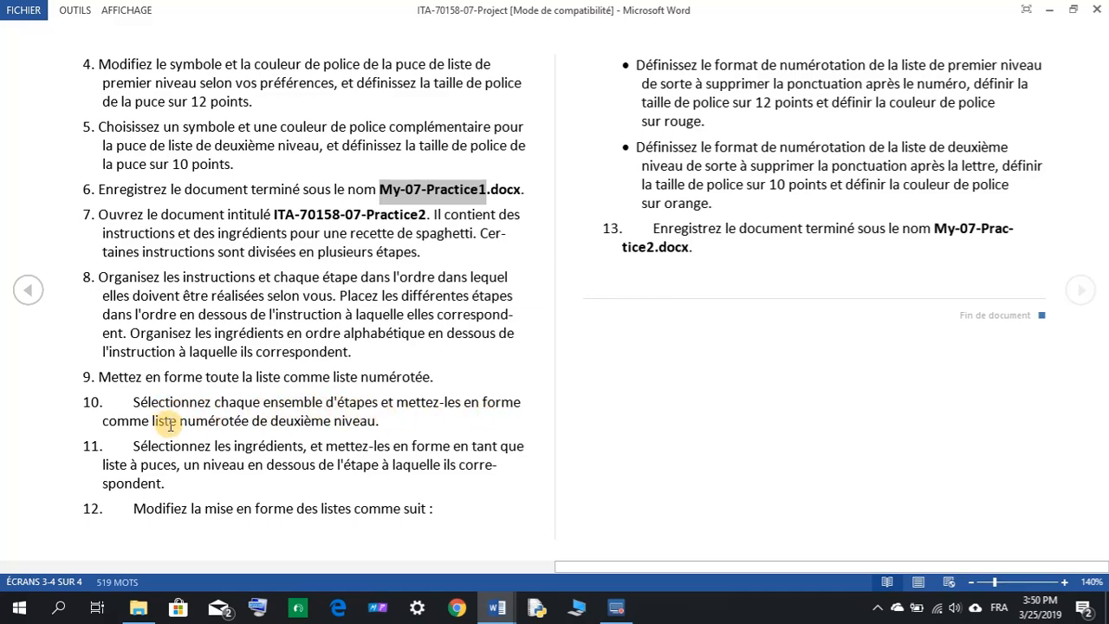
pyautogui.click(494, 607)
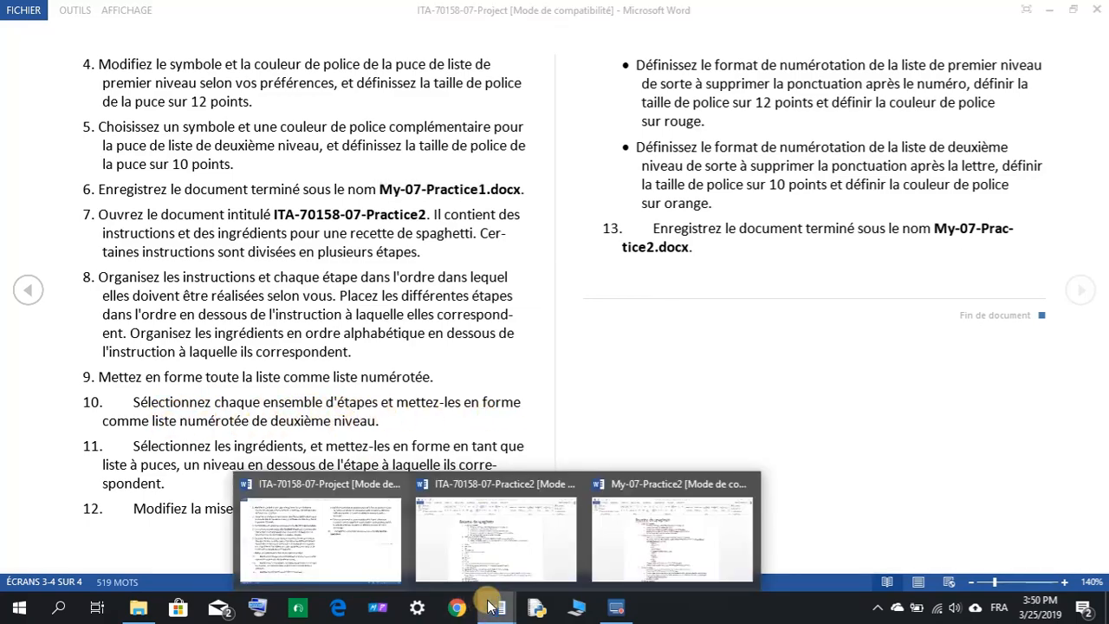
pyautogui.moveTo(519, 564)
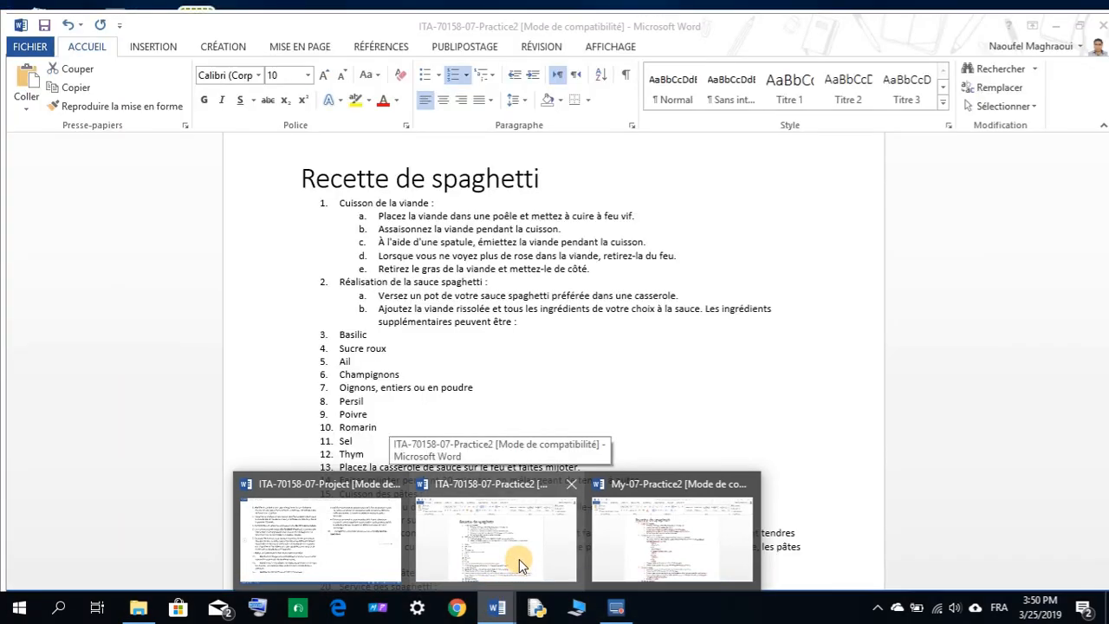
pyautogui.click(631, 544)
pyautogui.hotkey('ctrl', 'a')
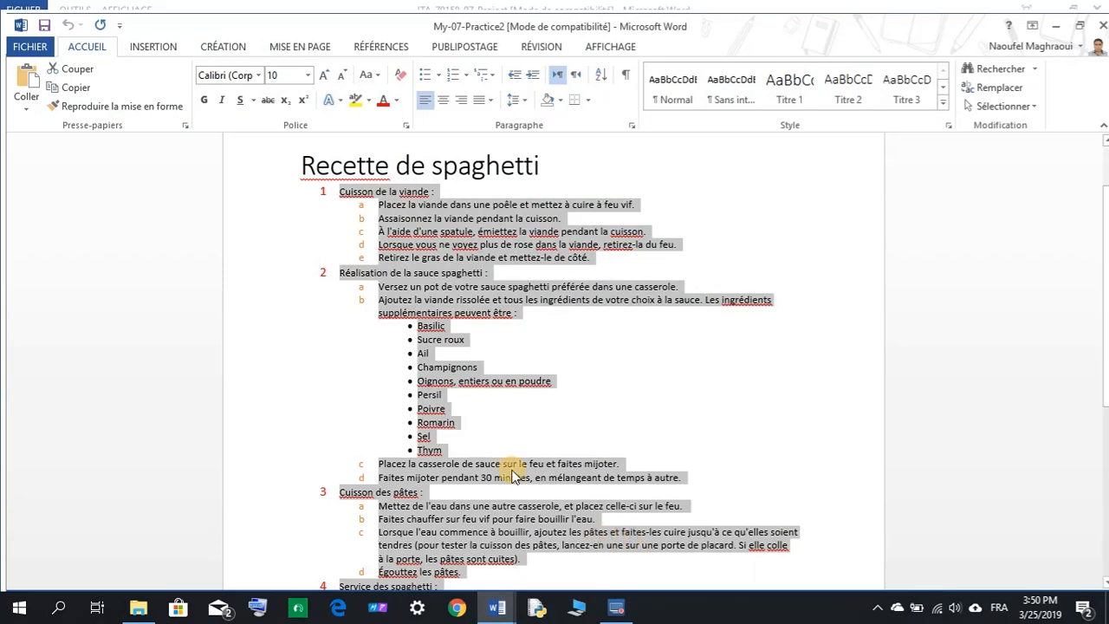
pyautogui.scroll(-3, 462, 438)
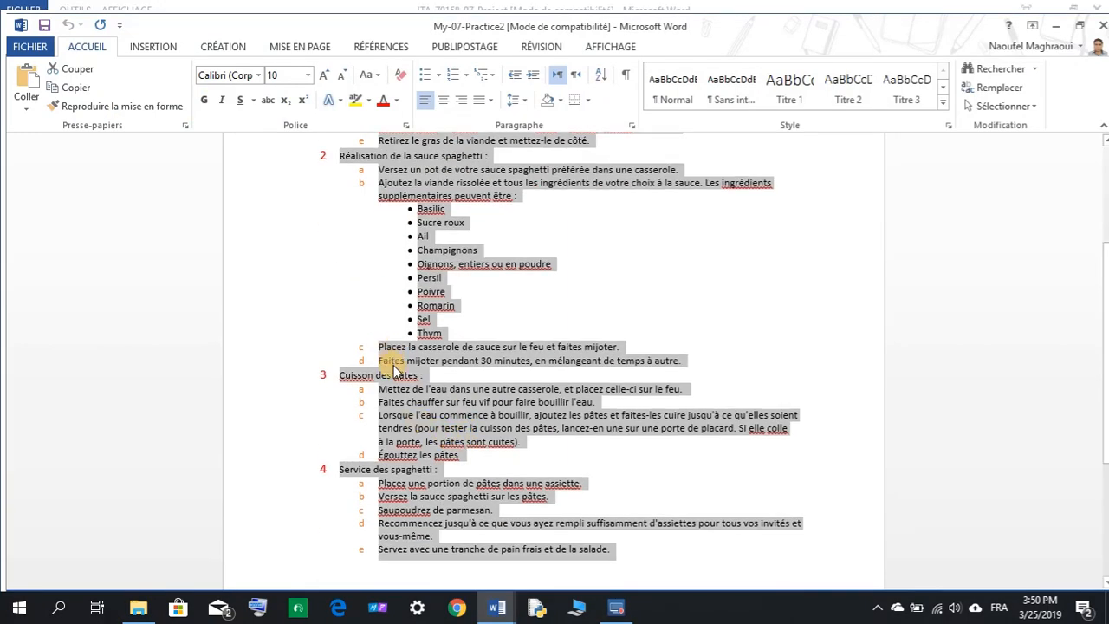
# In ITA-70158-07-Practice2, demote the steps "Placez la casserole de sauce sur le feu" and "Faites mijoter pendant 30 minutes" to the second list level.
pyautogui.moveTo(491, 607)
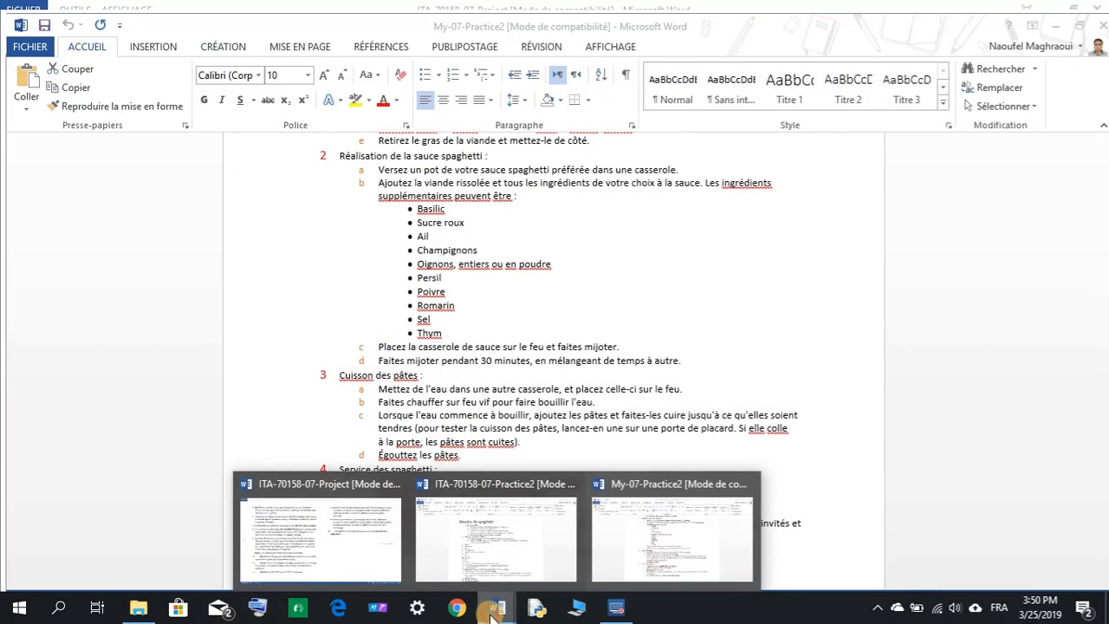
pyautogui.click(480, 546)
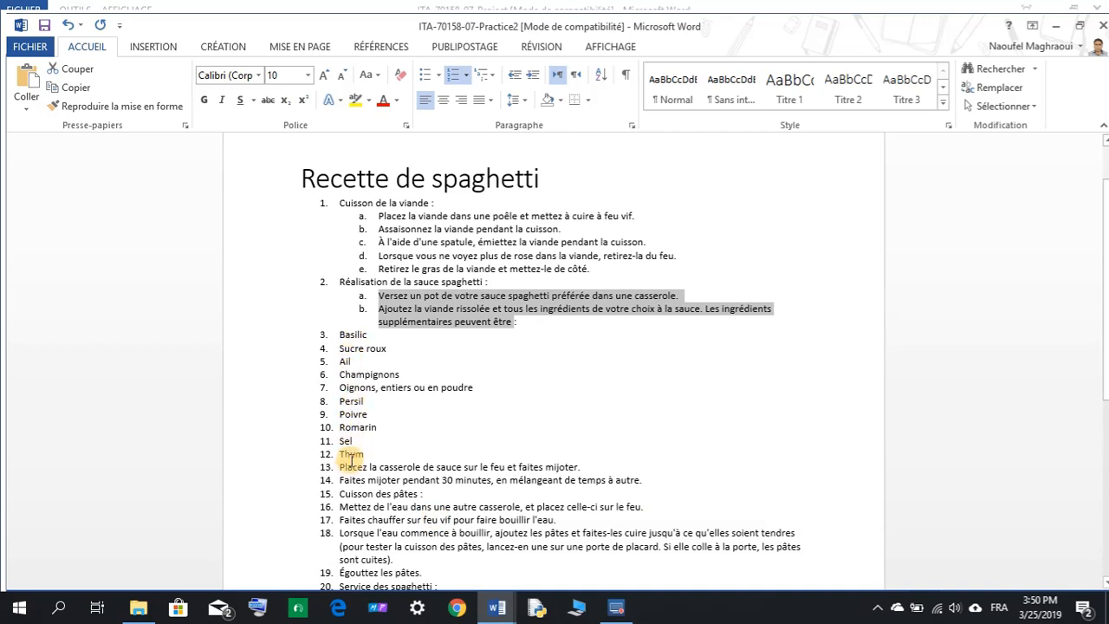
pyautogui.moveTo(342, 471); pyautogui.dragTo(640, 482)
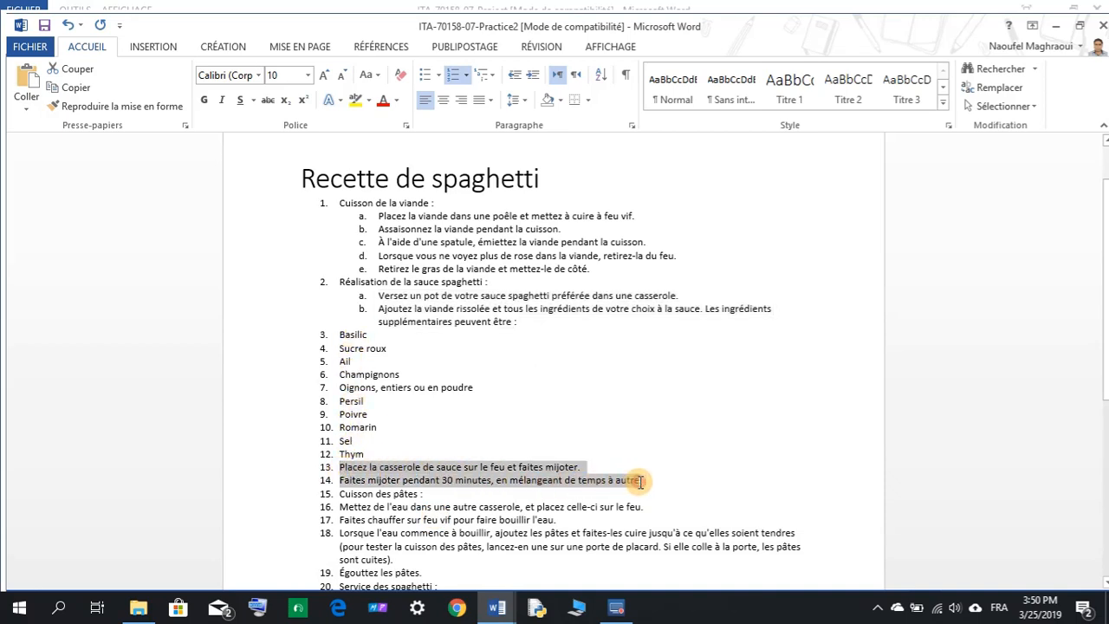
pyautogui.click(532, 75)
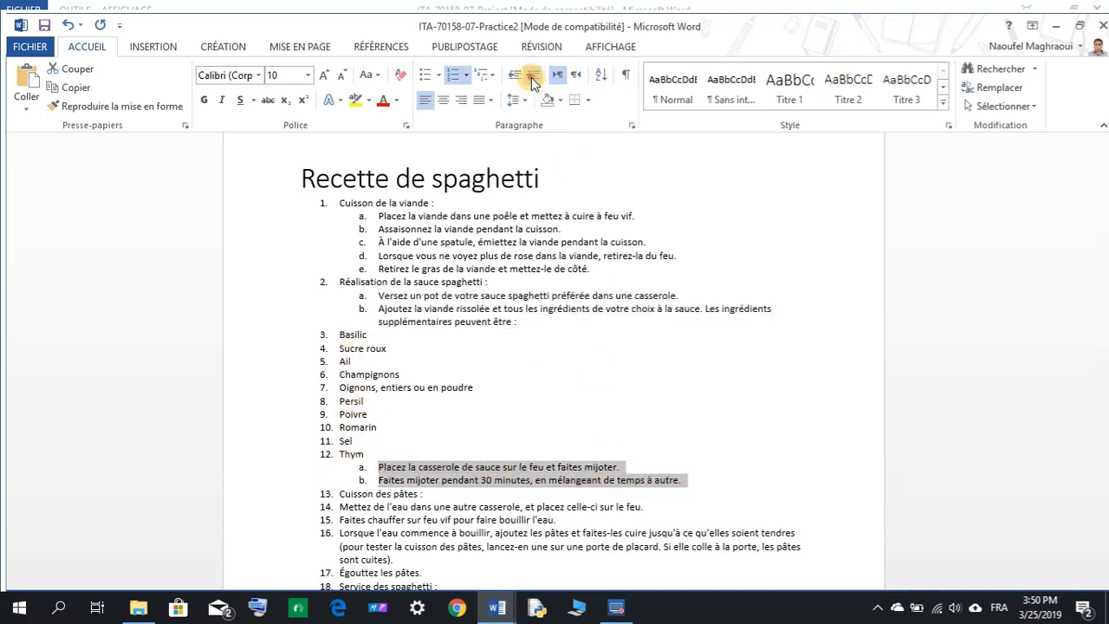
# Check the nesting in My-07-Practice2, and demote the four steps under "Cuisson des pâtes :" in ITA-70158-07-Practice2 to the second list level.
pyautogui.moveTo(497, 606)
pyautogui.click(645, 530)
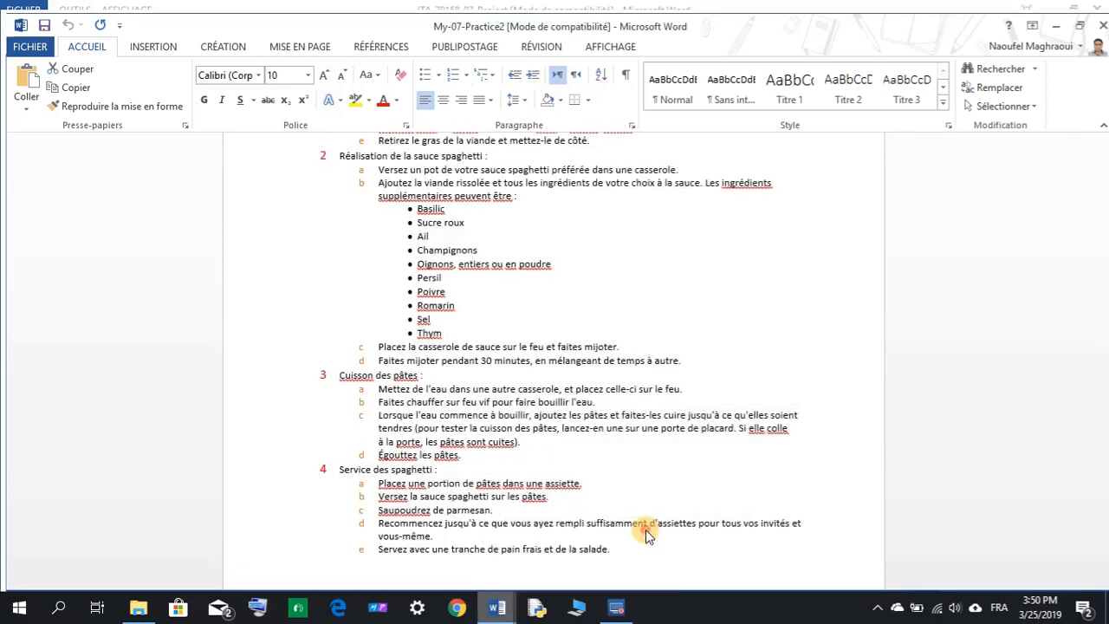
pyautogui.scroll(-2, 488, 414)
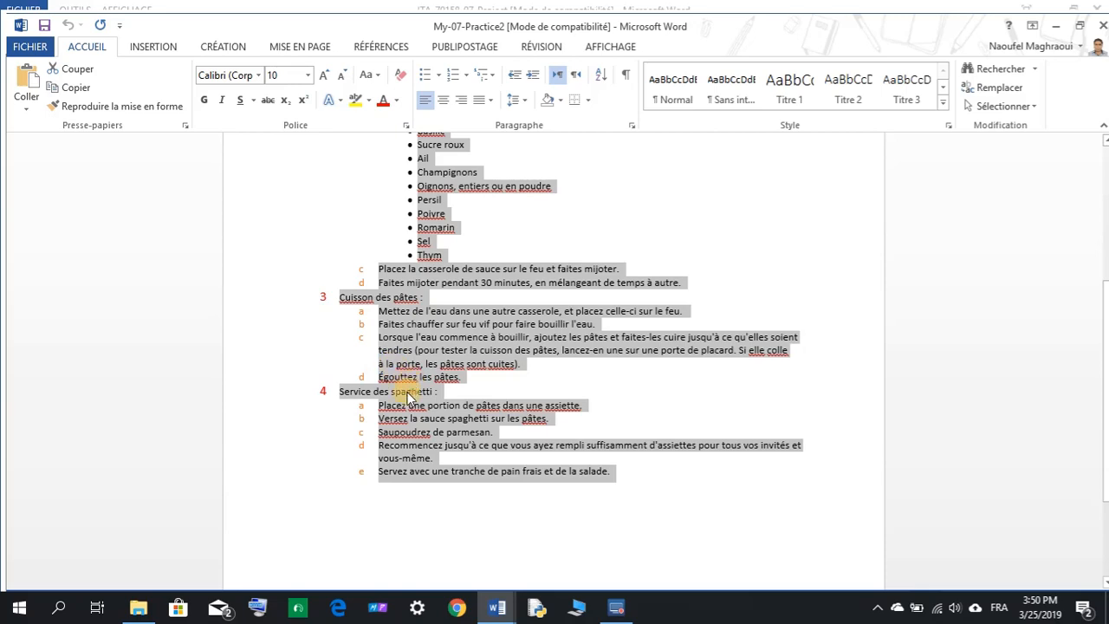
pyautogui.moveTo(497, 606)
pyautogui.click(455, 533)
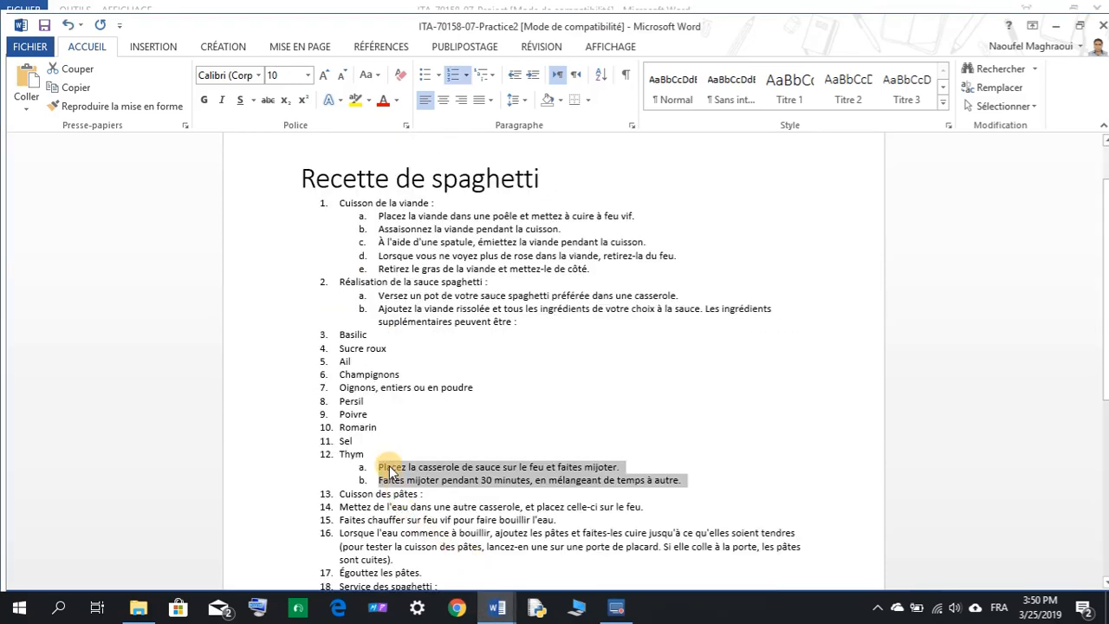
pyautogui.scroll(-4, 390, 471)
pyautogui.click(342, 351)
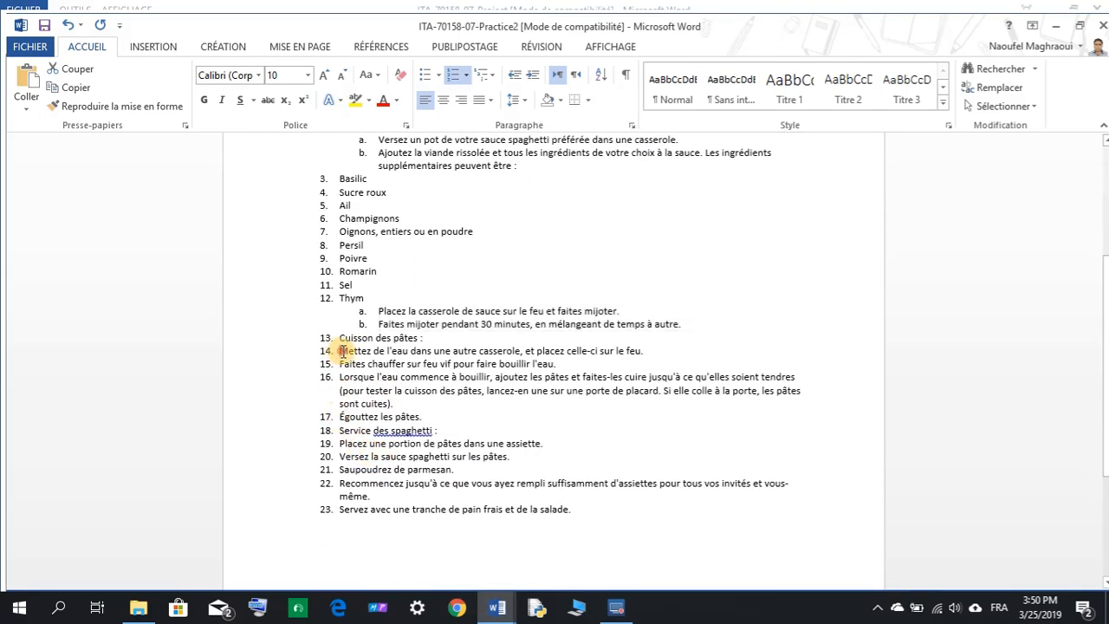
pyautogui.moveTo(342, 350); pyautogui.dragTo(421, 416)
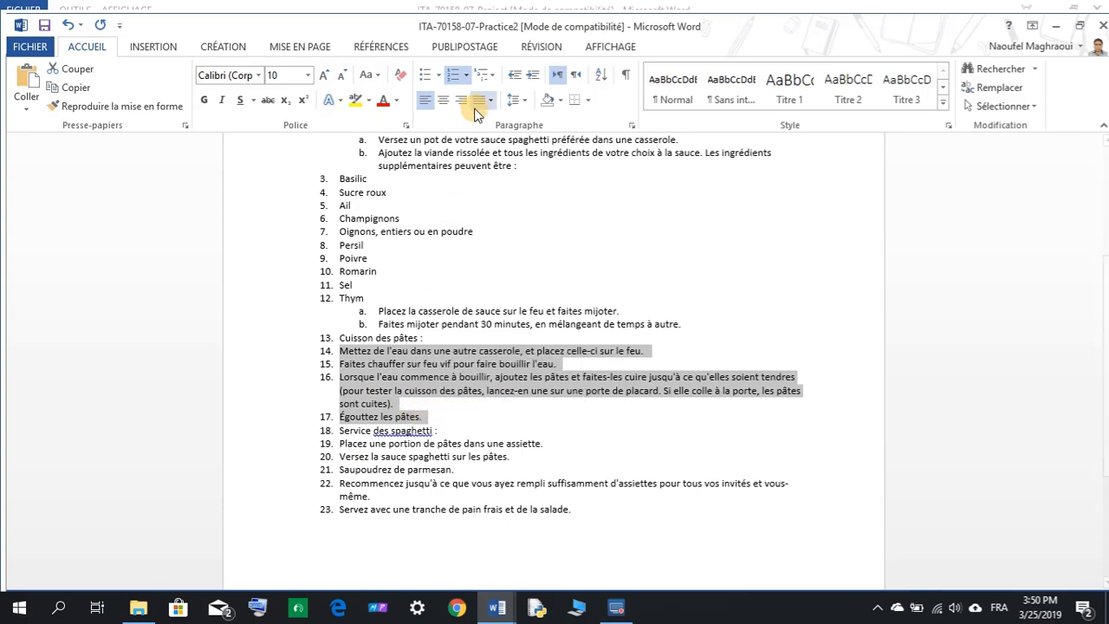
pyautogui.click(532, 75)
# Check My-07-Practice2 again, and demote the five steps under "Service des spaghetti :" in ITA-70158-07-Practice2 to the second list level.
pyautogui.moveTo(501, 579)
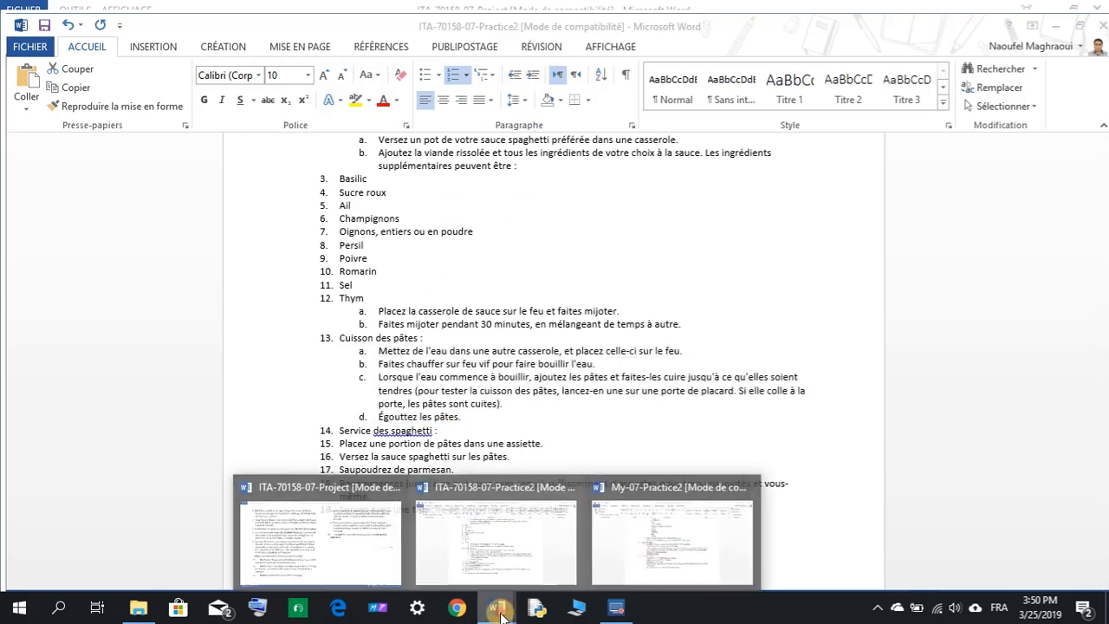
pyautogui.click(562, 558)
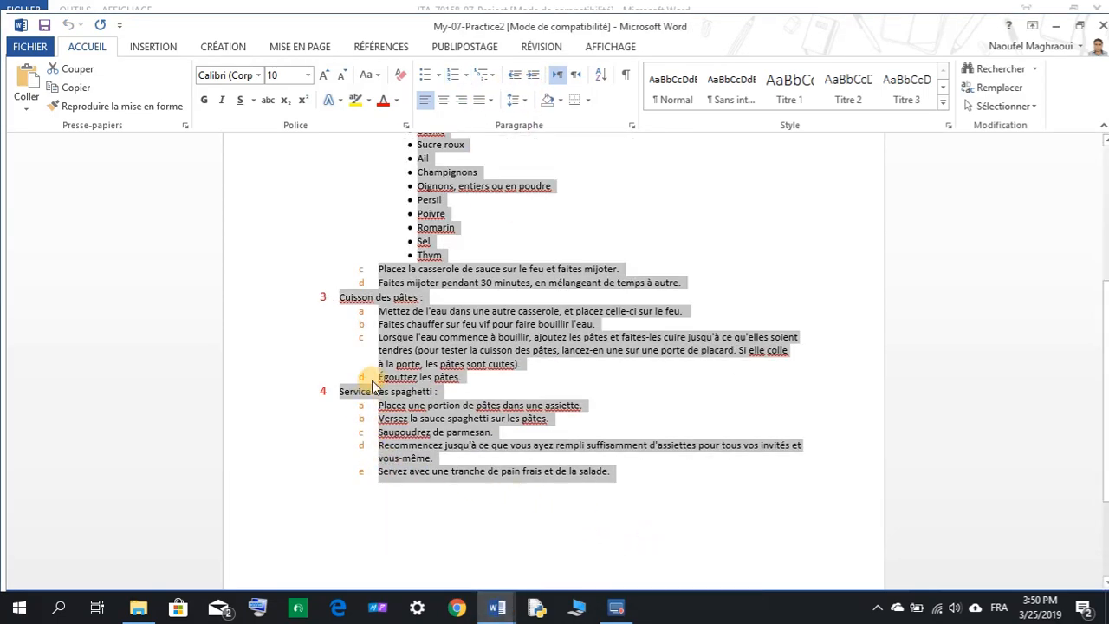
pyautogui.moveTo(496, 606)
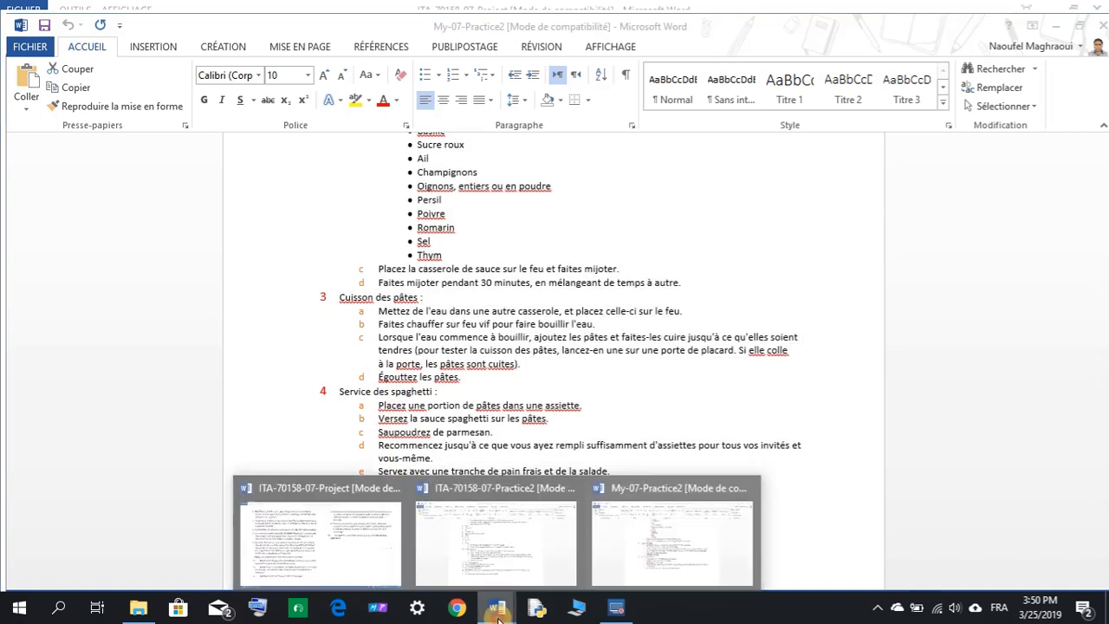
pyautogui.click(446, 562)
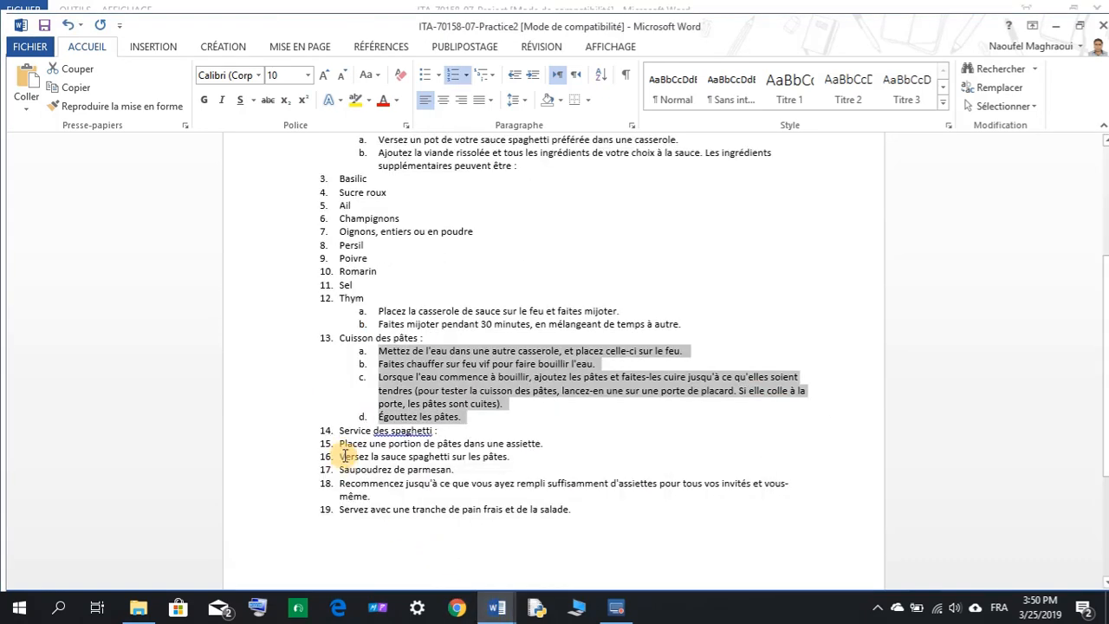
pyautogui.moveTo(336, 443); pyautogui.dragTo(574, 511)
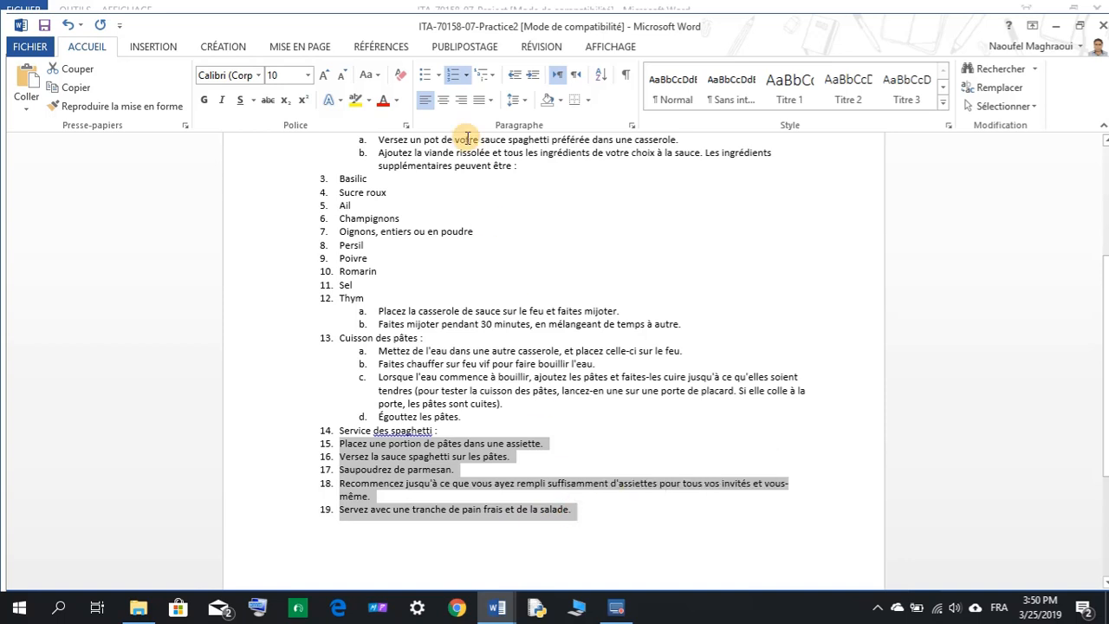
pyautogui.click(531, 76)
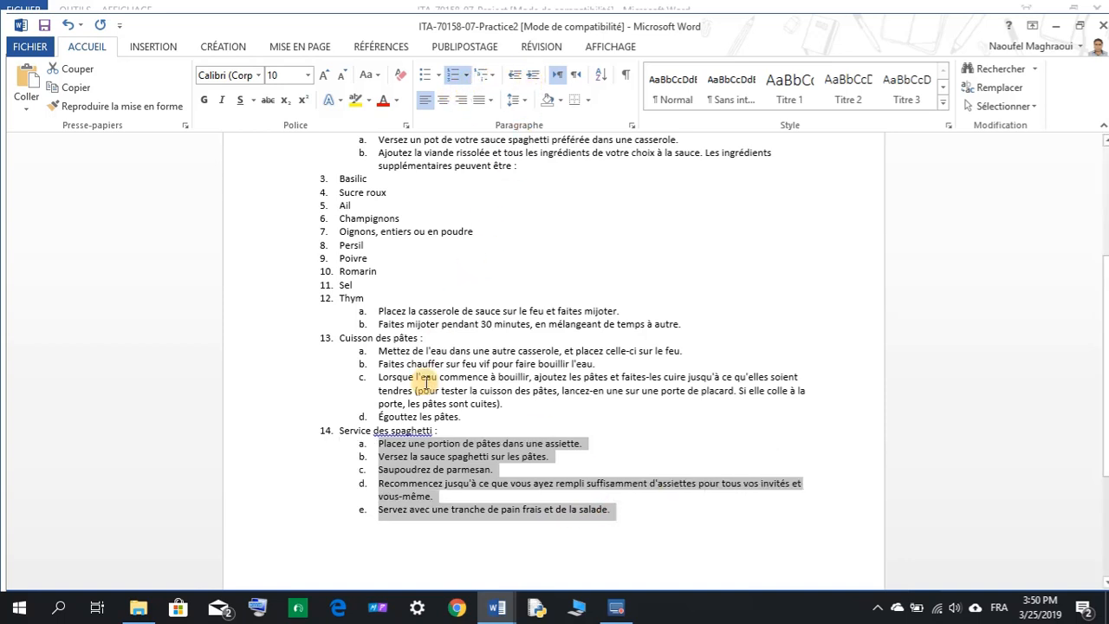
# Remove the numbering from the ten ingredients, from Basilic to Thym.
pyautogui.scroll(2, 354, 373)
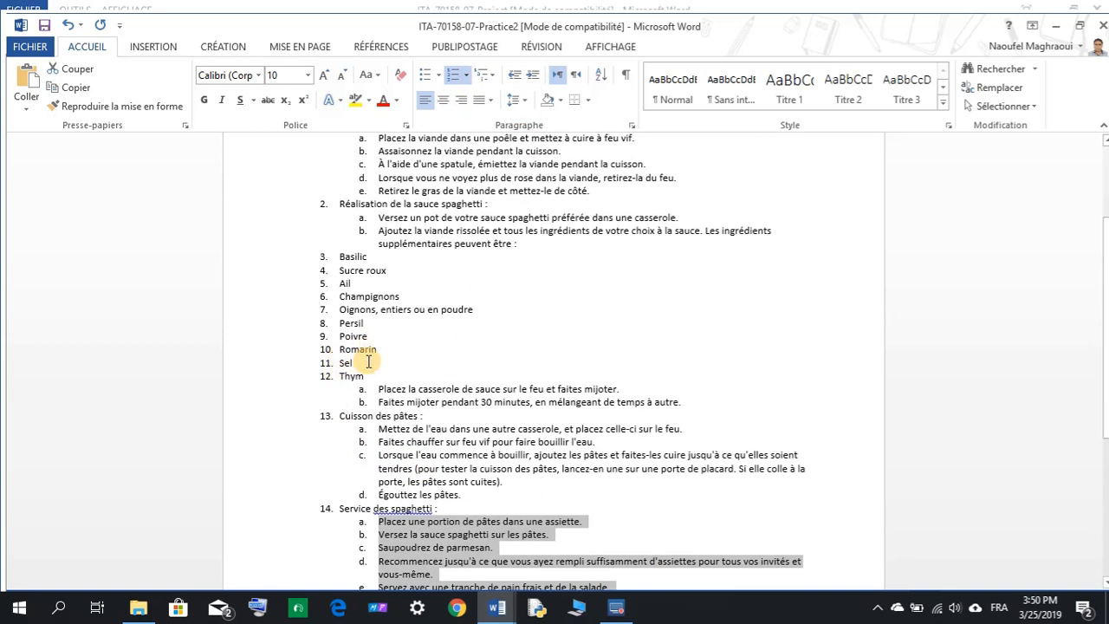
pyautogui.click(362, 374)
pyautogui.moveTo(362, 374); pyautogui.dragTo(338, 255)
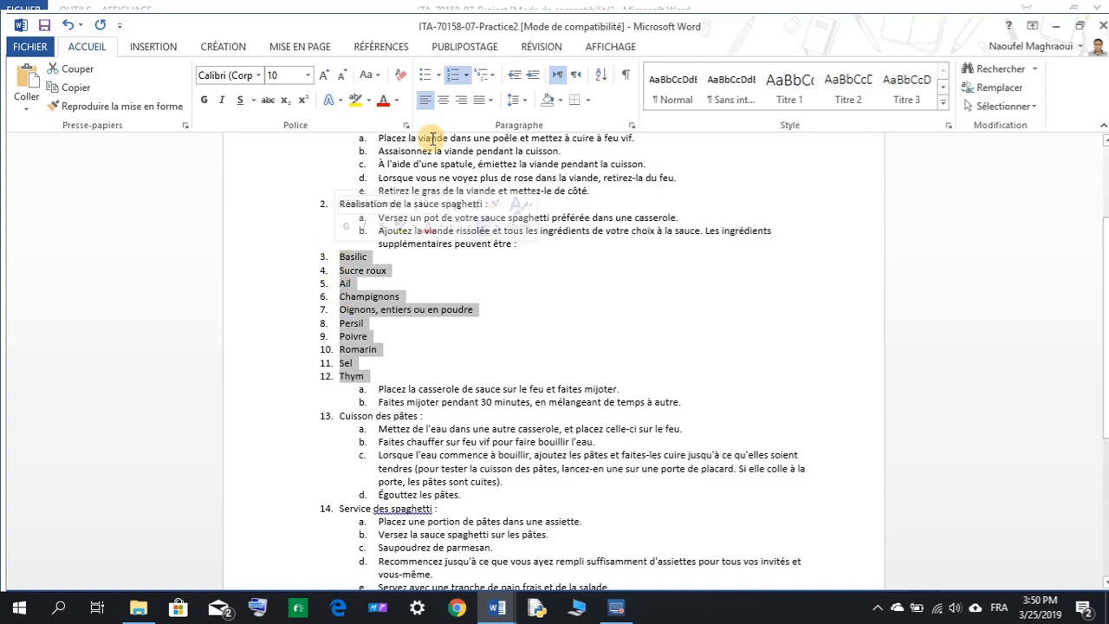
pyautogui.click(449, 76)
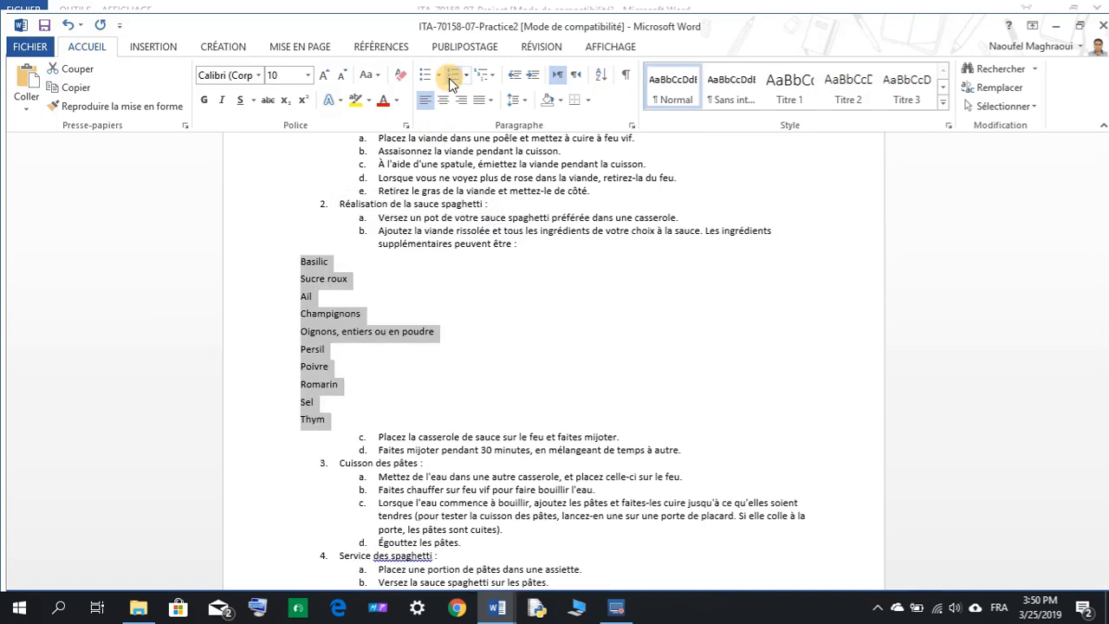
pyautogui.click(414, 343)
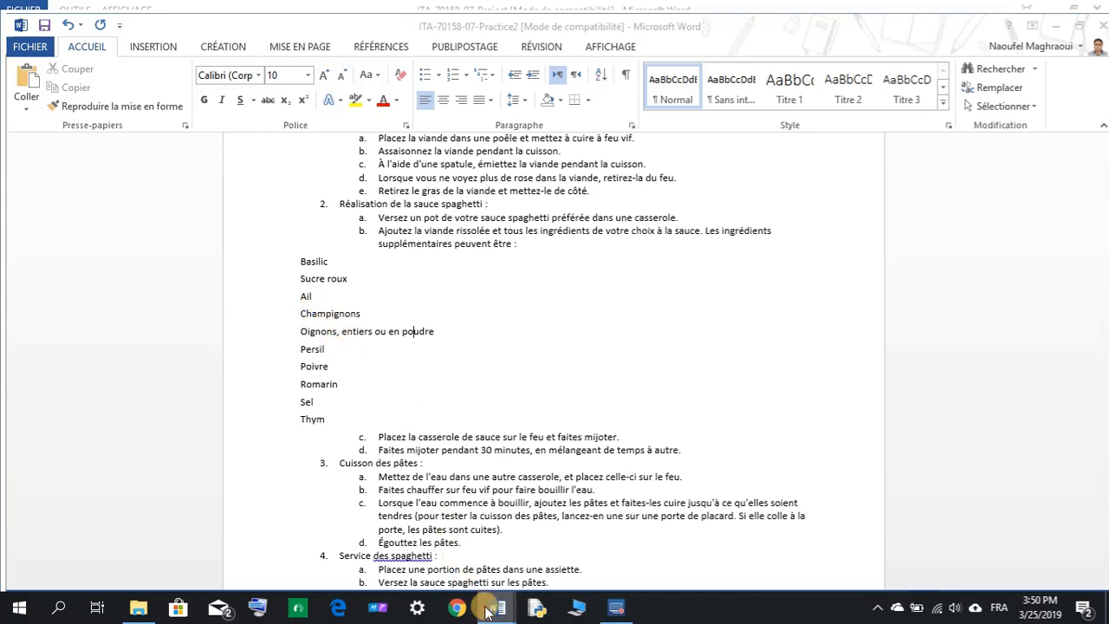
# Read the ingredient instruction in ITA-70158-07-Project, and format the ingredients from Basilic to Thym in ITA-70158-07-Practice2 as a bulleted list.
pyautogui.moveTo(497, 606)
pyautogui.click(382, 552)
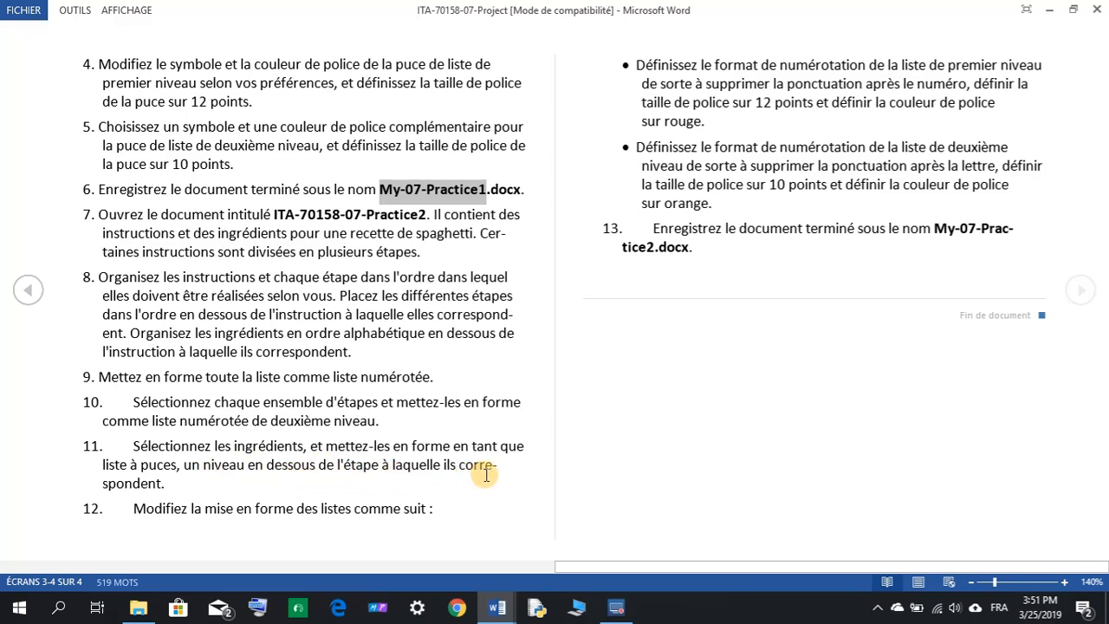
pyautogui.moveTo(497, 607)
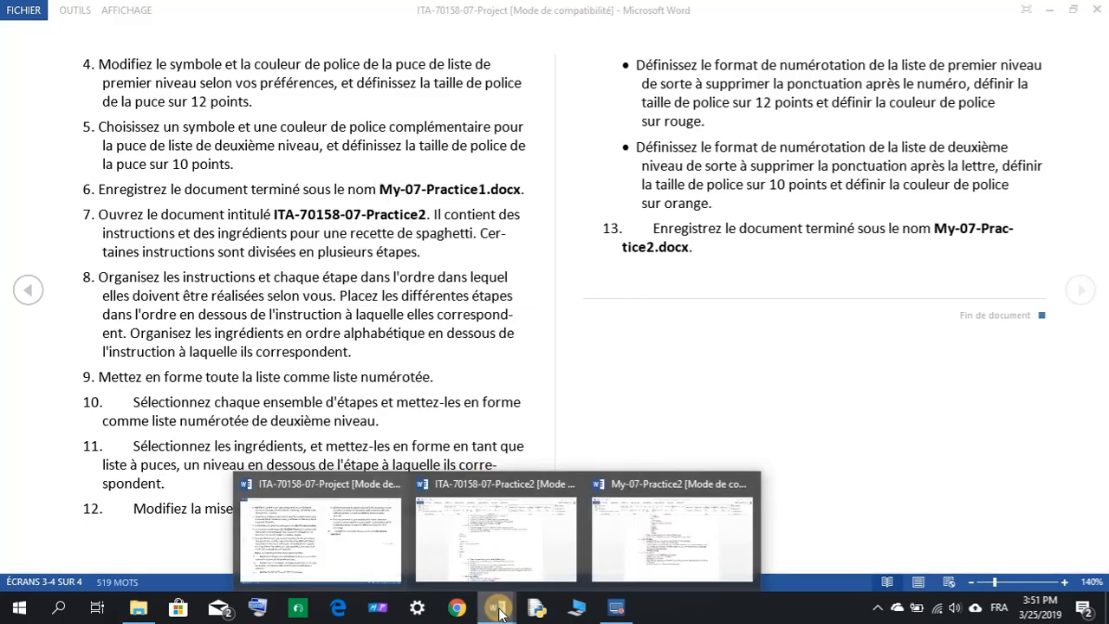
pyautogui.click(597, 571)
pyautogui.moveTo(329, 421); pyautogui.dragTo(300, 268)
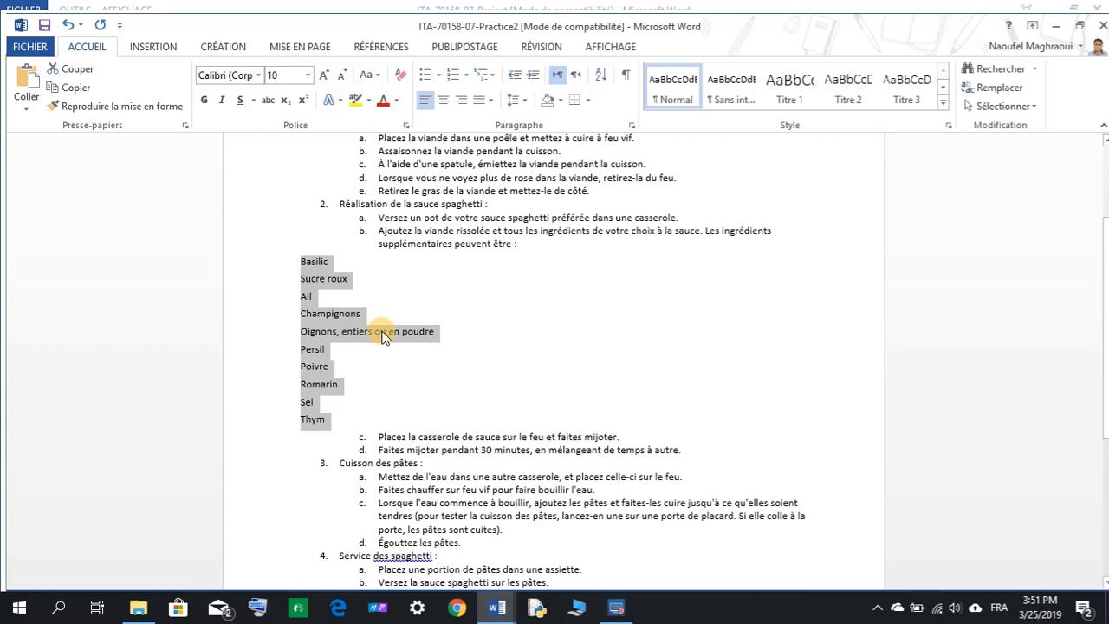
pyautogui.click(426, 75)
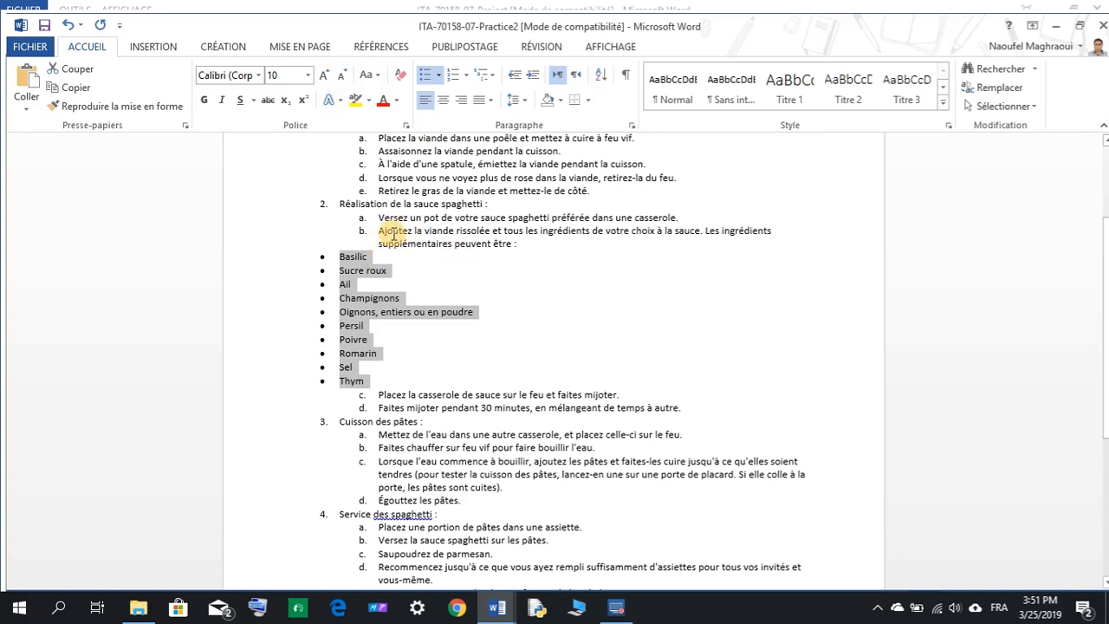
# Increase the indent of the ingredient bullets three times so they sit one level below step b.
pyautogui.click(535, 80)
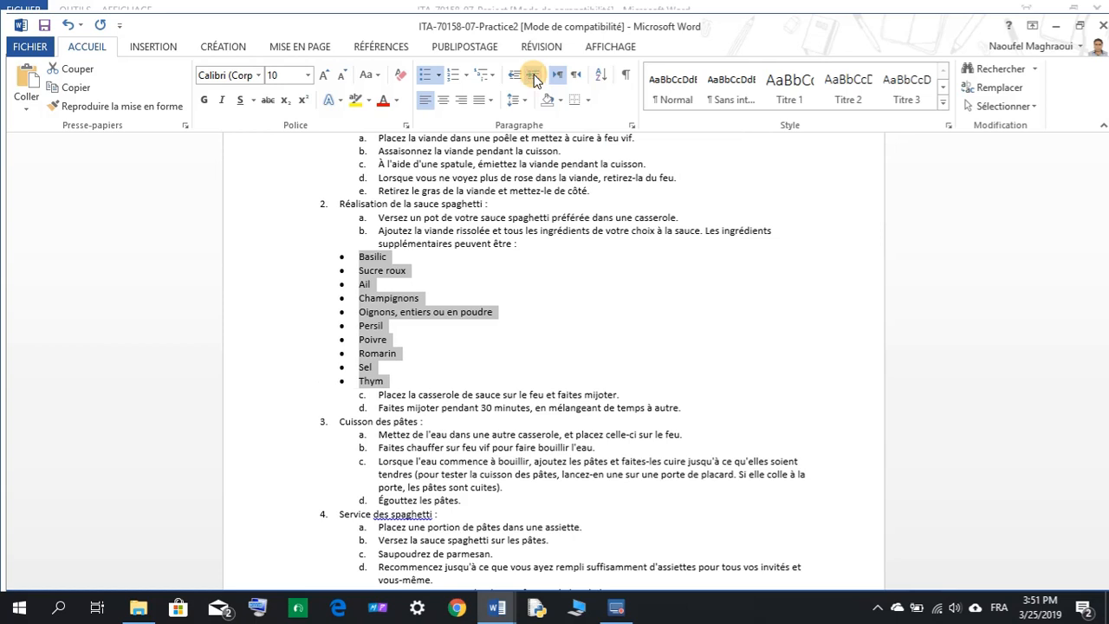
pyautogui.click(535, 80)
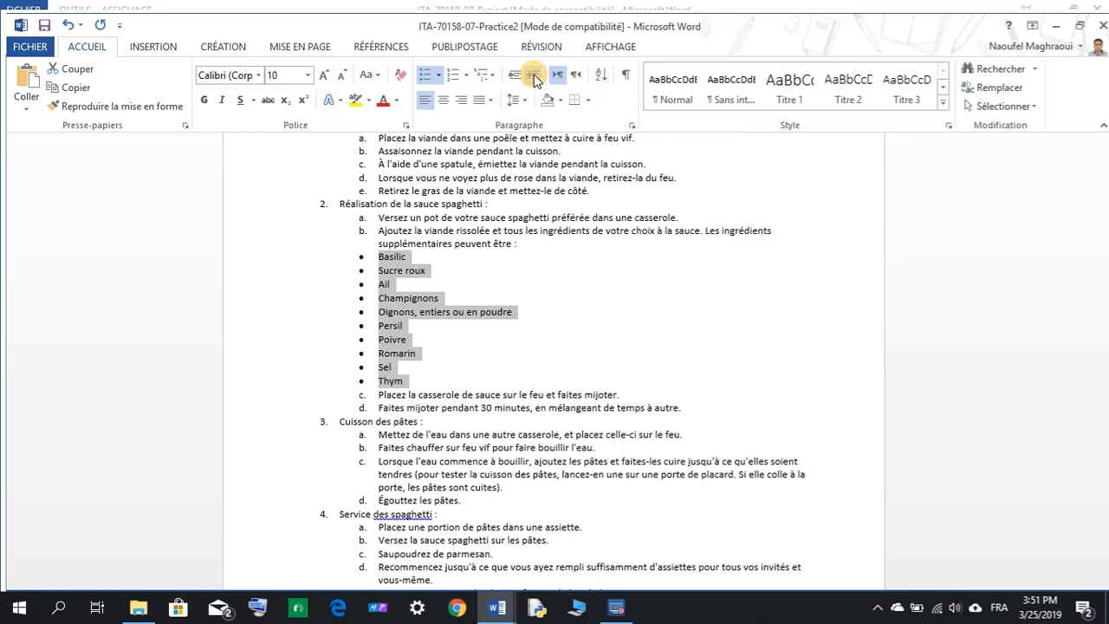
pyautogui.click(534, 80)
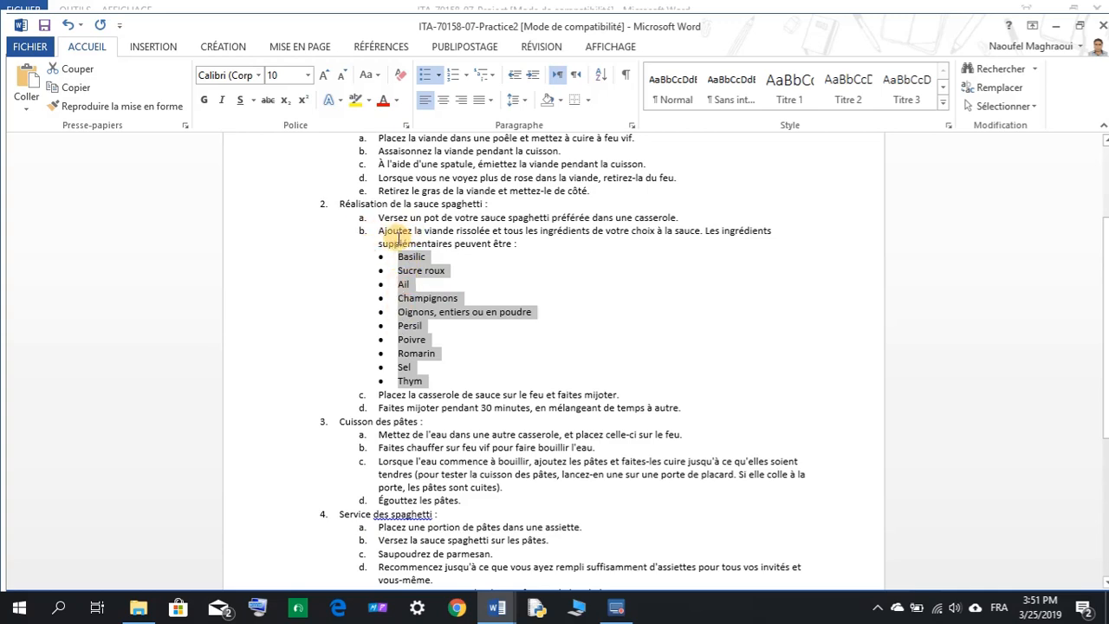
# Compare the ingredient indentation with the finished document My-07-Practice2, and close that document.
pyautogui.click(496, 606)
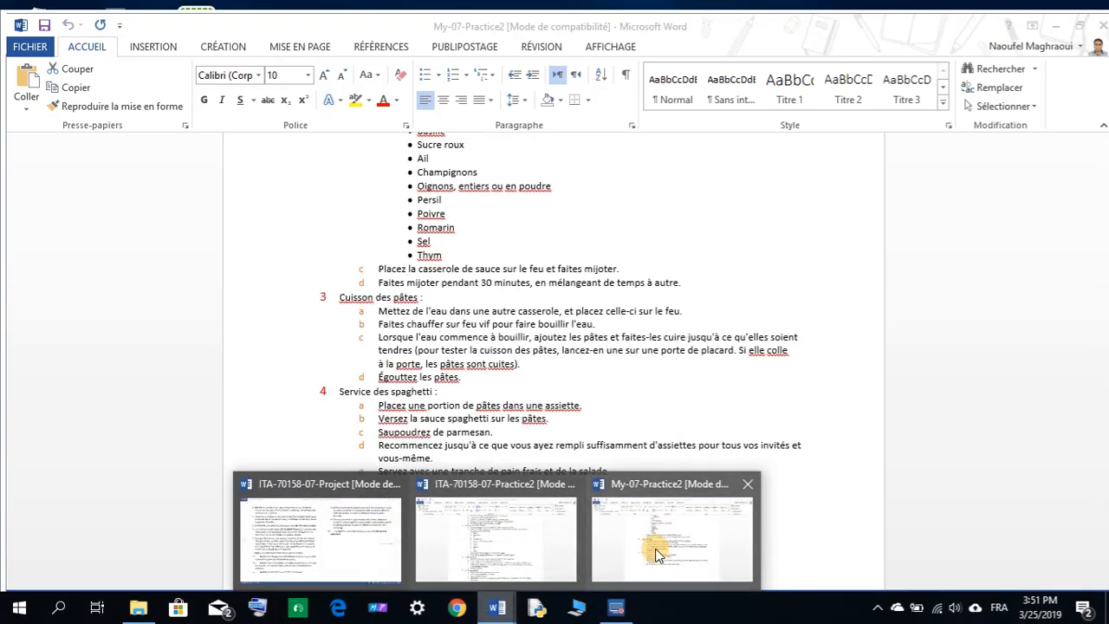
pyautogui.click(654, 555)
pyautogui.scroll(3, 490, 337)
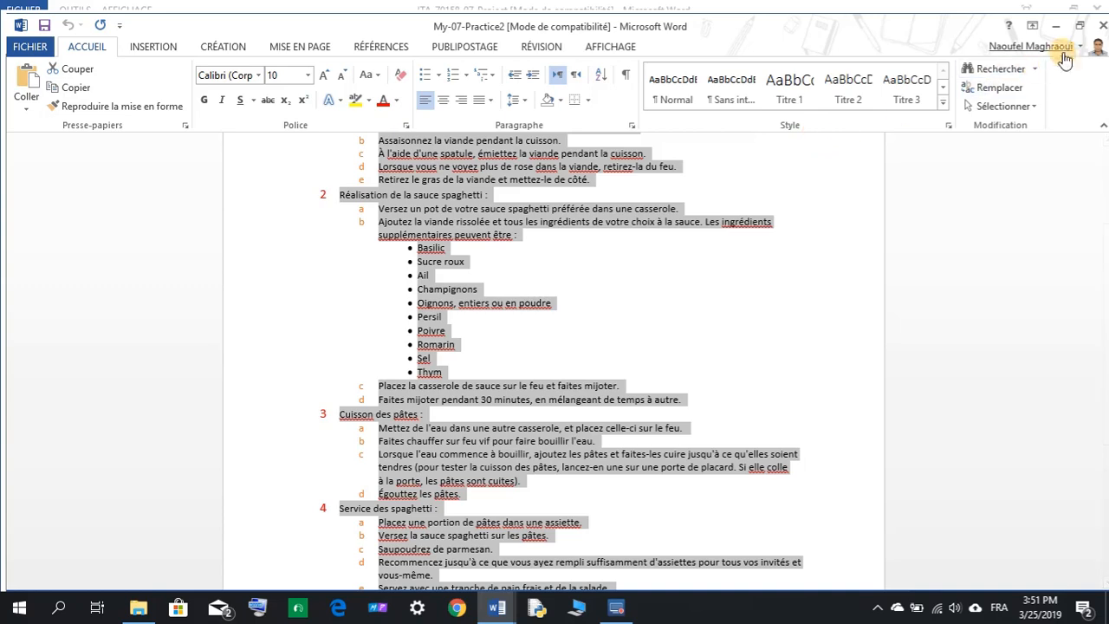
pyautogui.click(1100, 30)
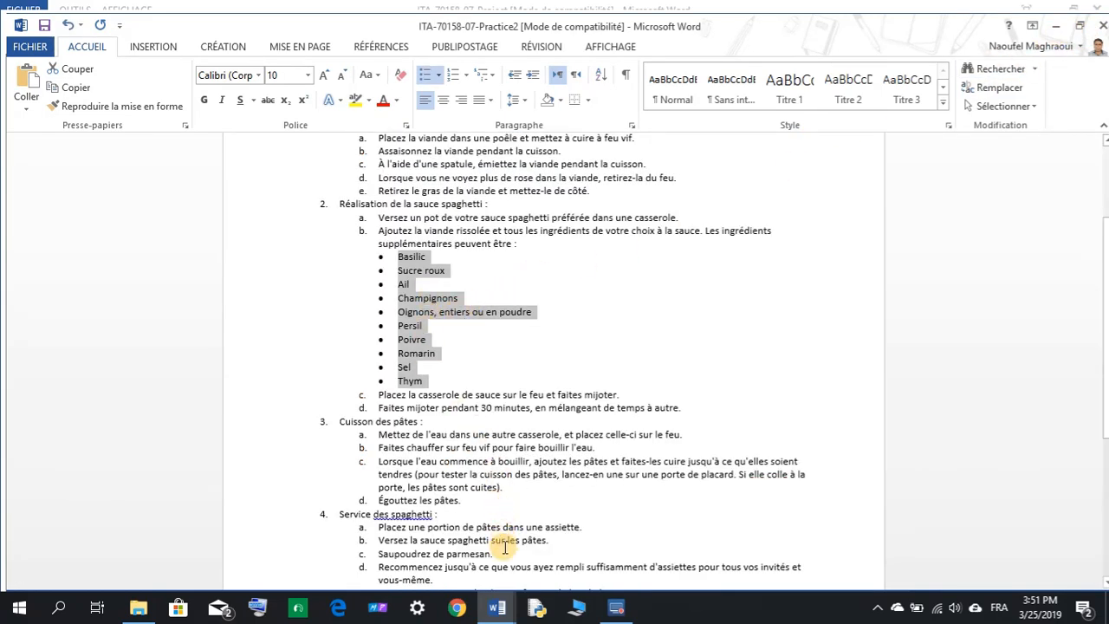
# Read the numbering format instructions in ITA-70158-07-Project, and go to the first-level item "Cuisson de la viande" in ITA-70158-07-Practice2.
pyautogui.click(496, 606)
pyautogui.click(433, 559)
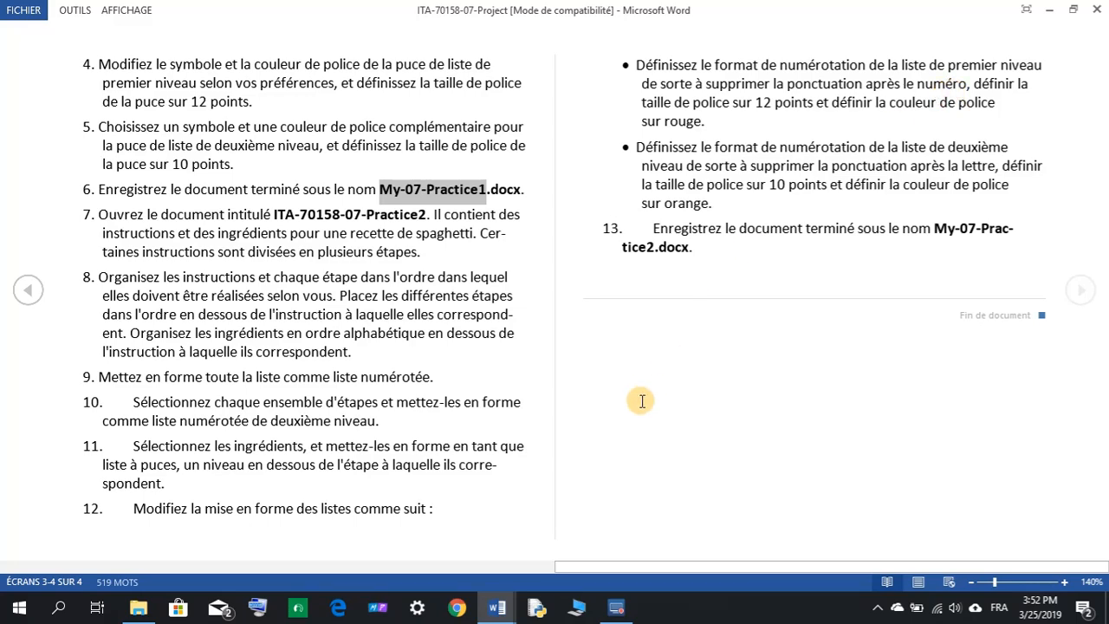
pyautogui.click(508, 609)
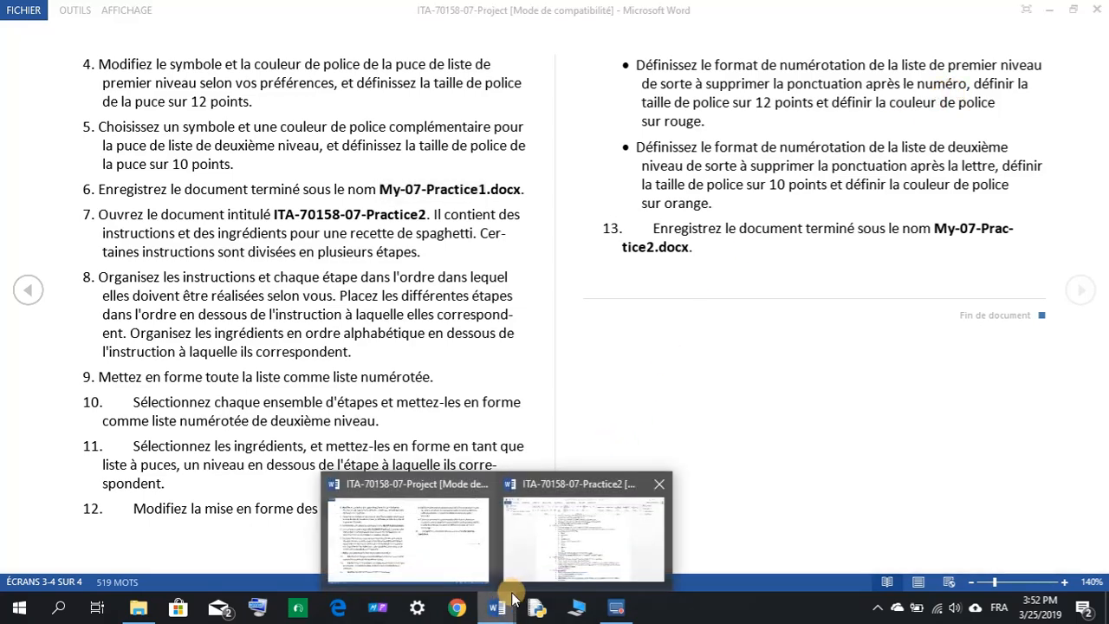
pyautogui.click(557, 547)
pyautogui.scroll(3, 464, 368)
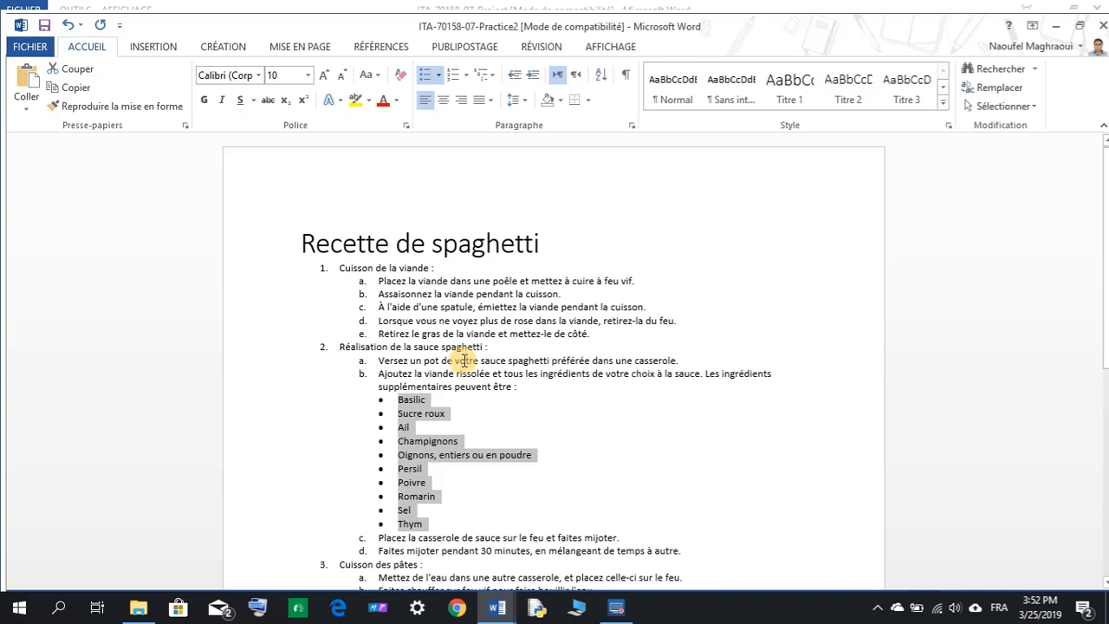
pyautogui.click(333, 268)
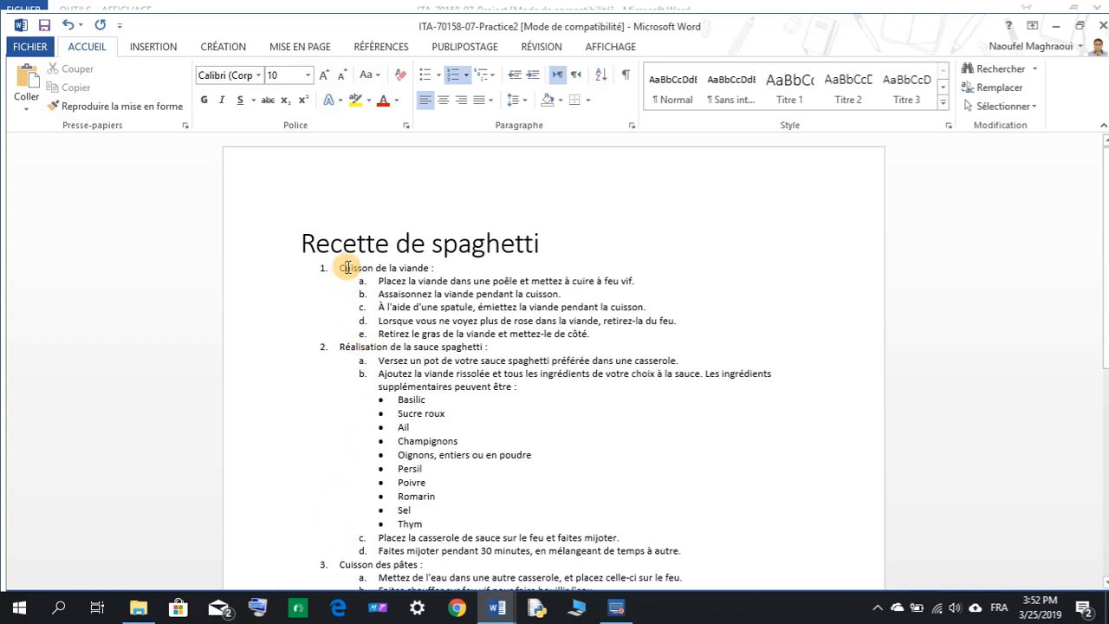
pyautogui.click(468, 76)
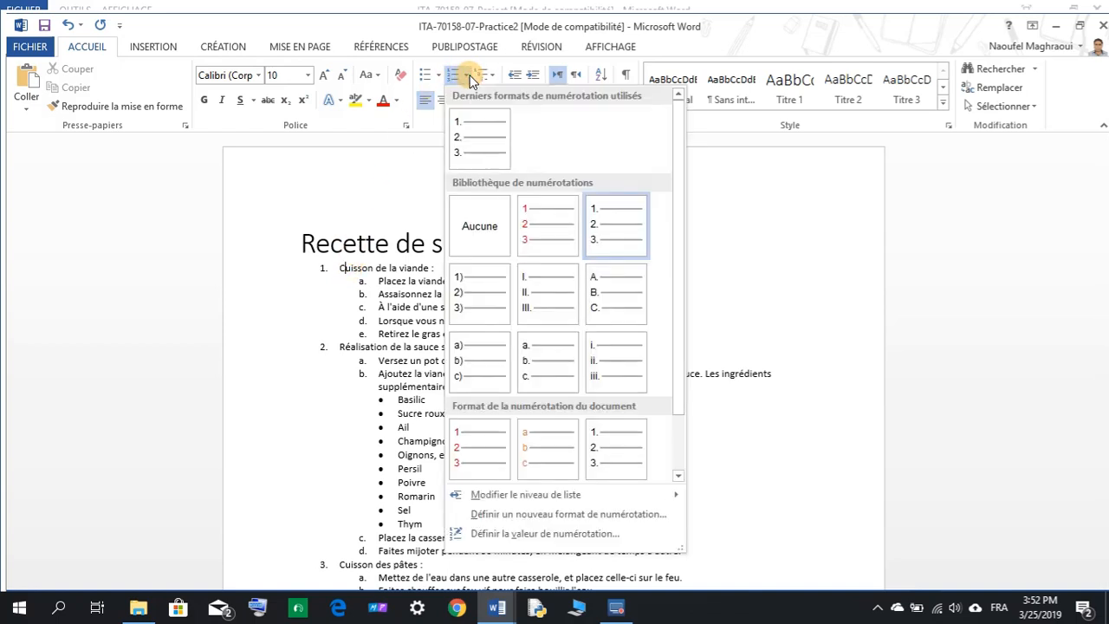
pyautogui.click(543, 535)
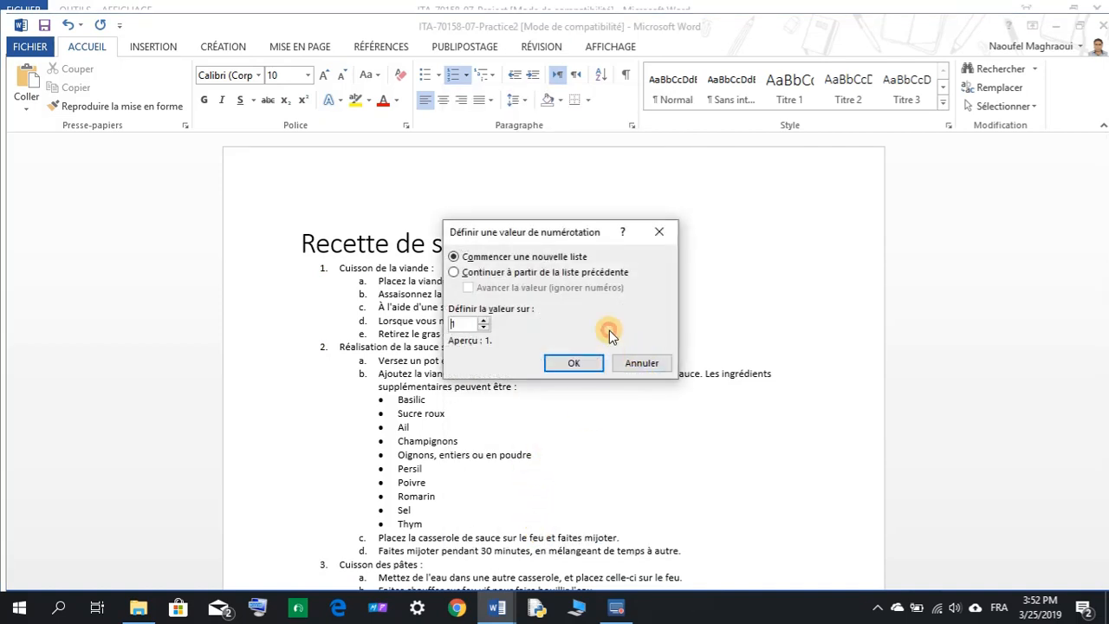
pyautogui.click(629, 357)
# Define a new number format for the first-level list without the punctuation after the number.
pyautogui.click(467, 76)
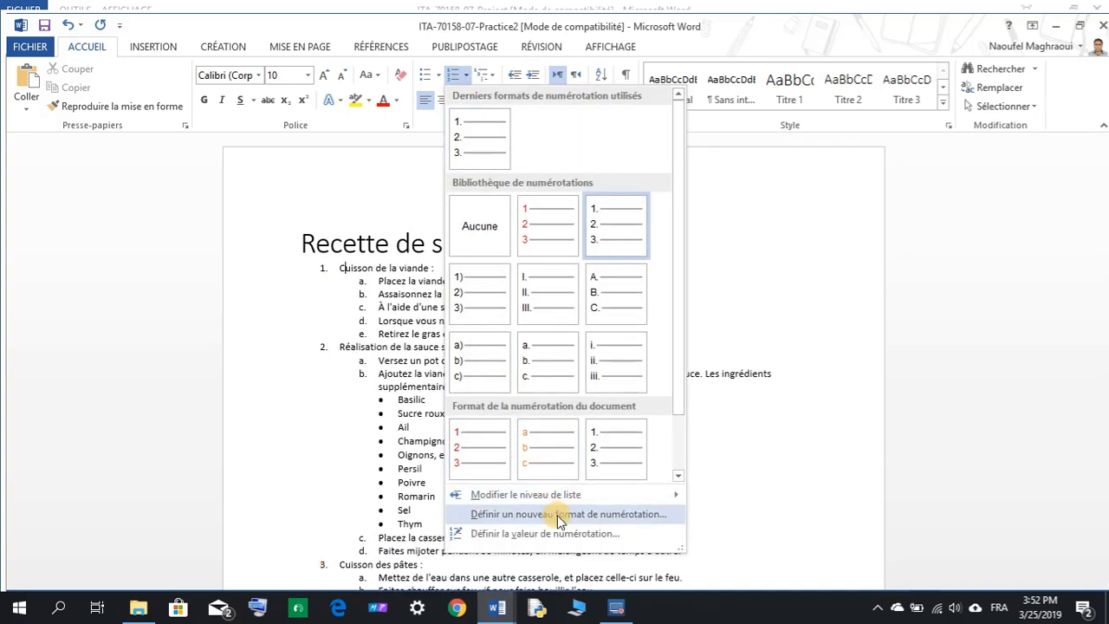
pyautogui.moveTo(675, 408); pyautogui.dragTo(675, 471)
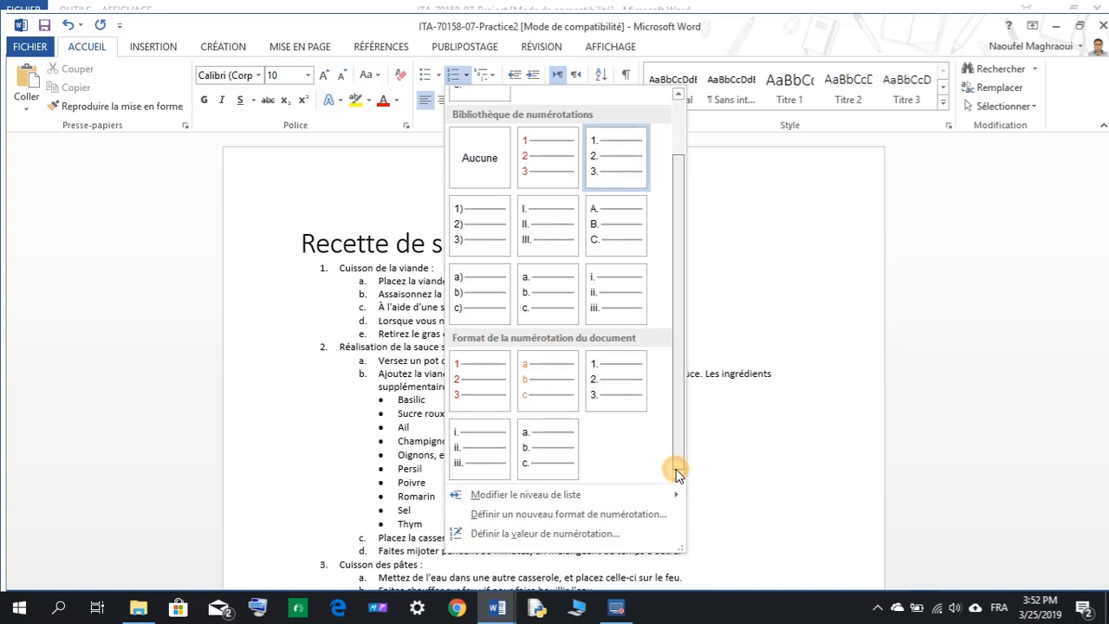
pyautogui.click(579, 514)
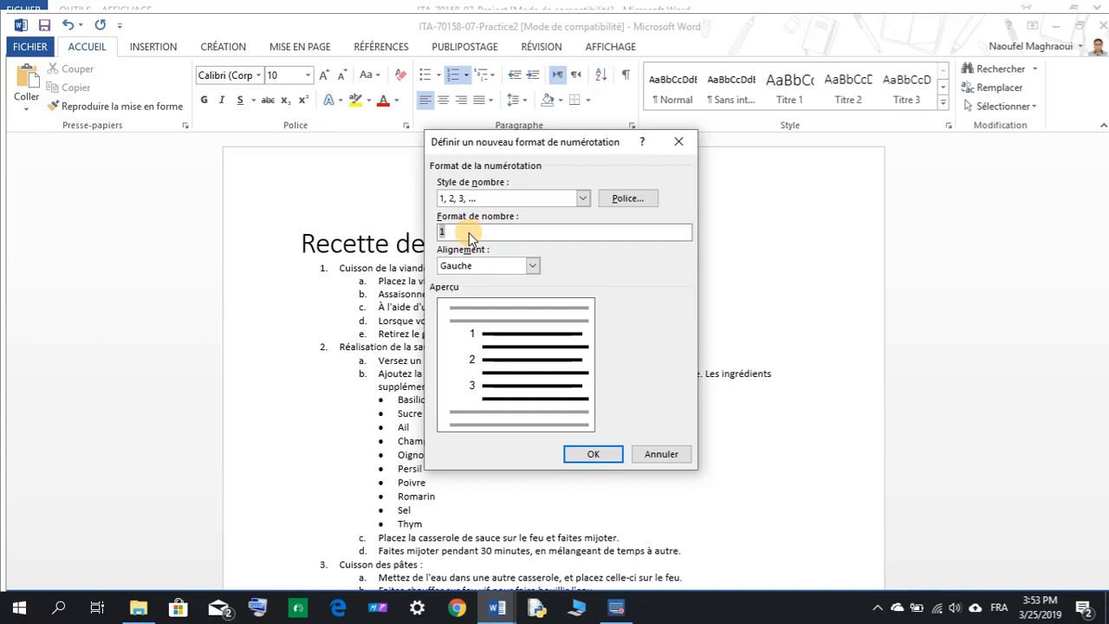
pyautogui.click(594, 454)
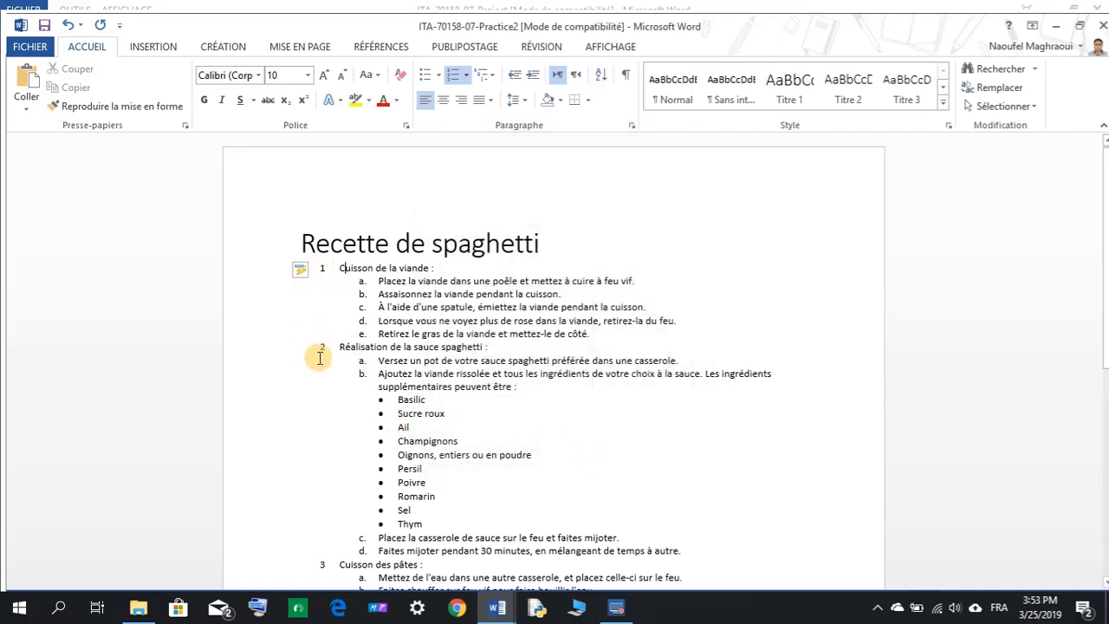
pyautogui.scroll(-2, 390, 504)
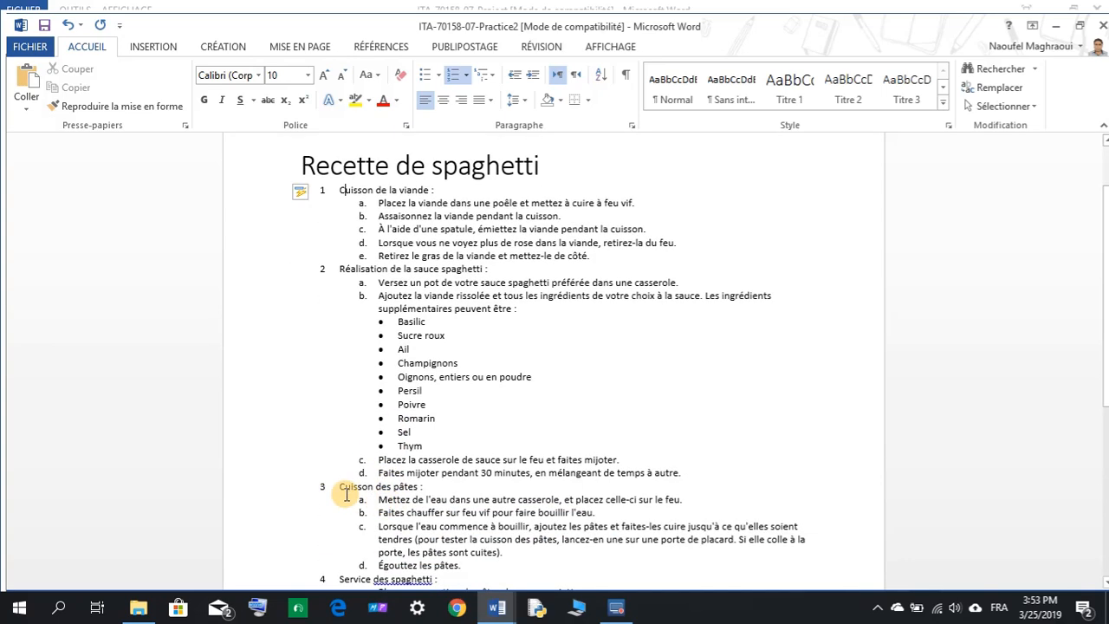
# Check the first-level instruction in ITA-70158-07-Project, and set the first-level numbers in ITA-70158-07-Practice2 to red, 12 points.
pyautogui.moveTo(496, 606)
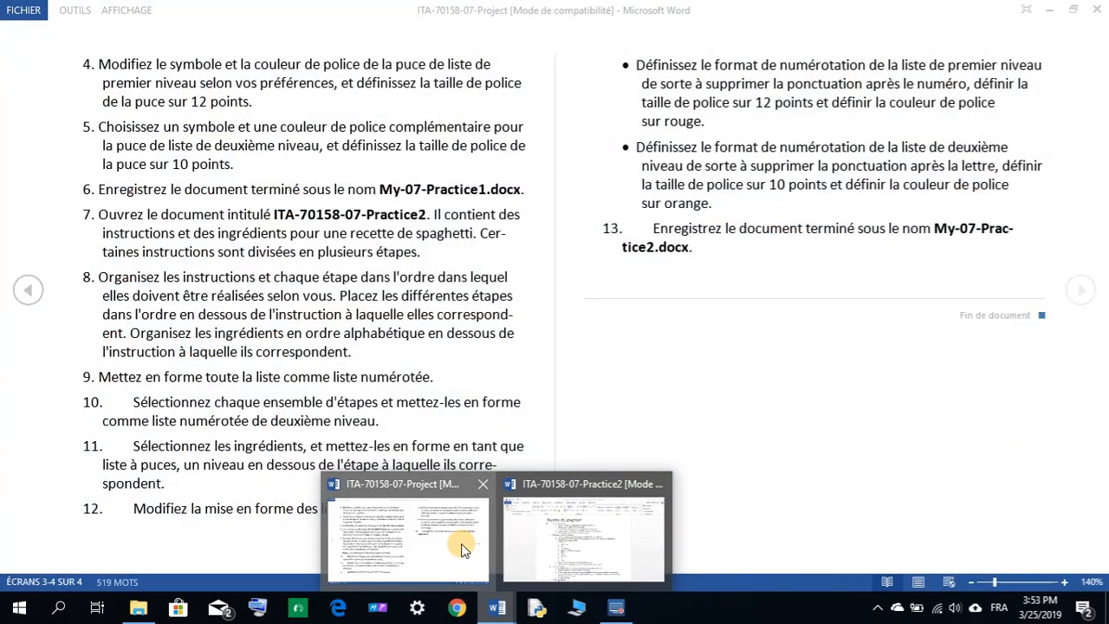
pyautogui.click(461, 550)
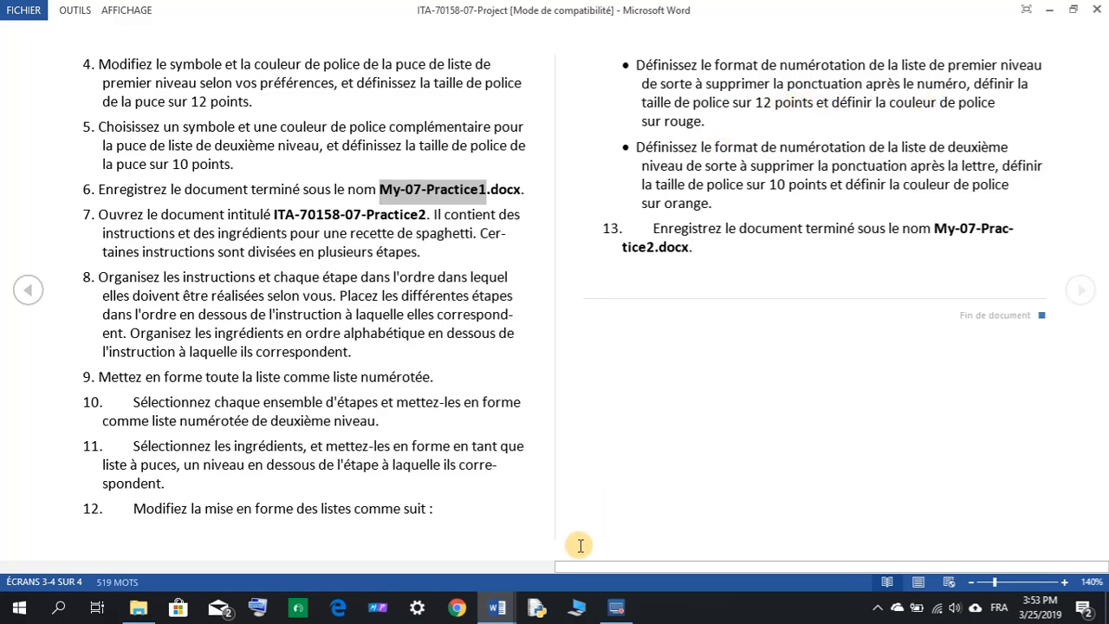
pyautogui.click(495, 612)
pyautogui.click(524, 563)
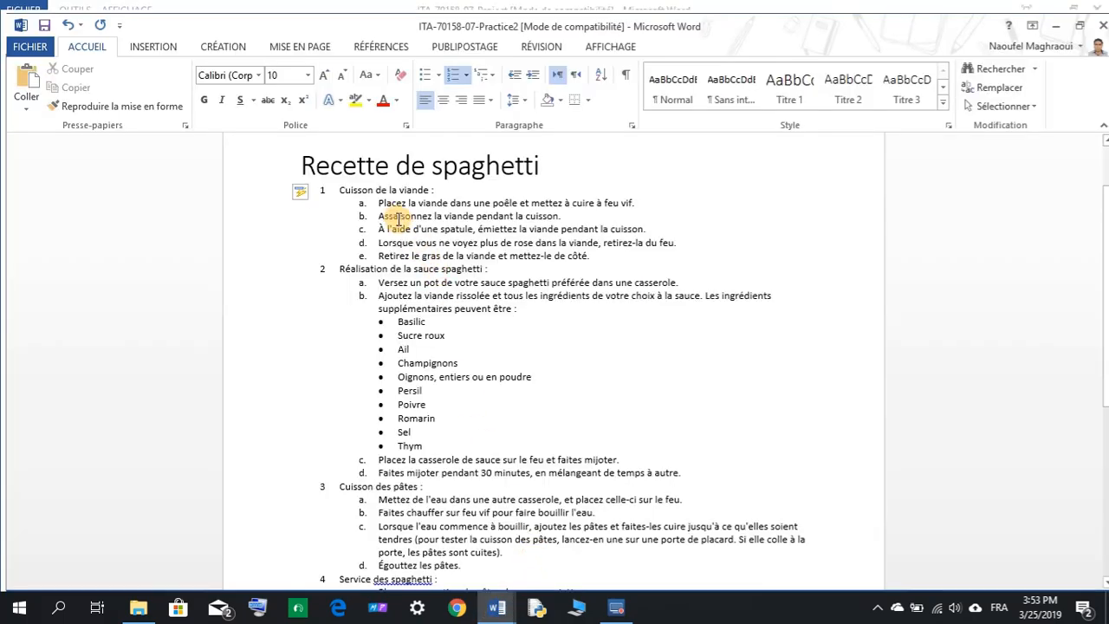
pyautogui.click(467, 75)
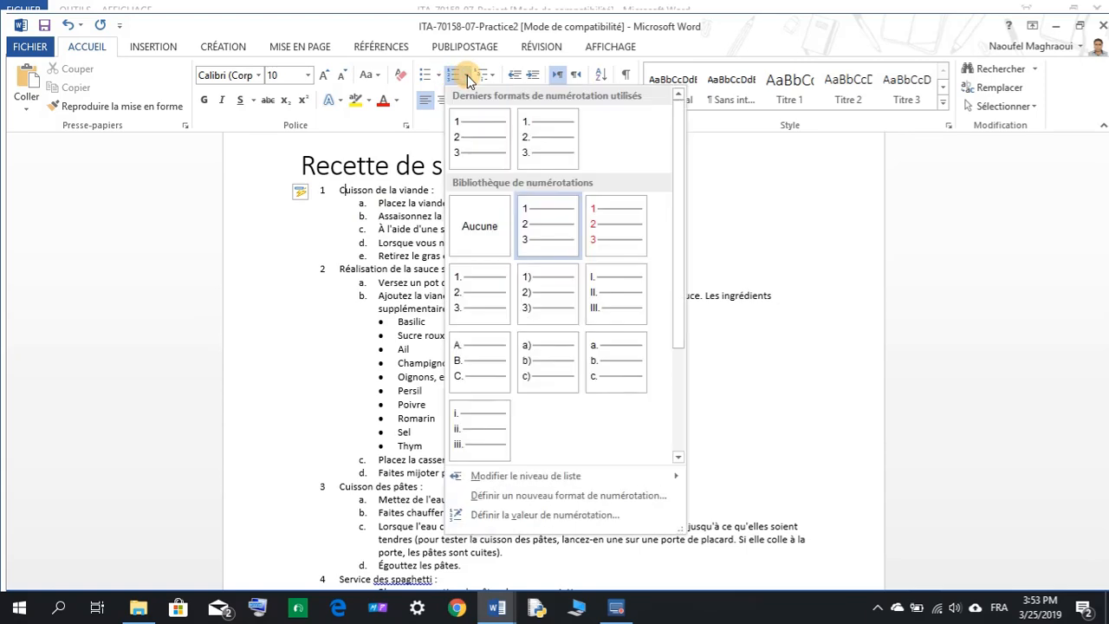
pyautogui.click(554, 499)
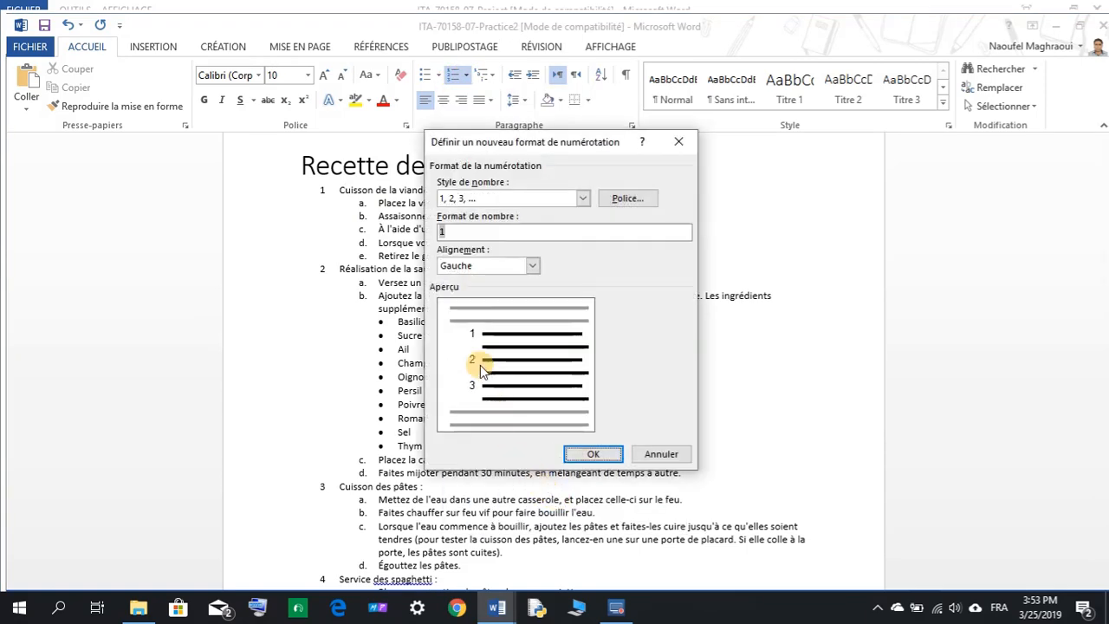
pyautogui.click(626, 199)
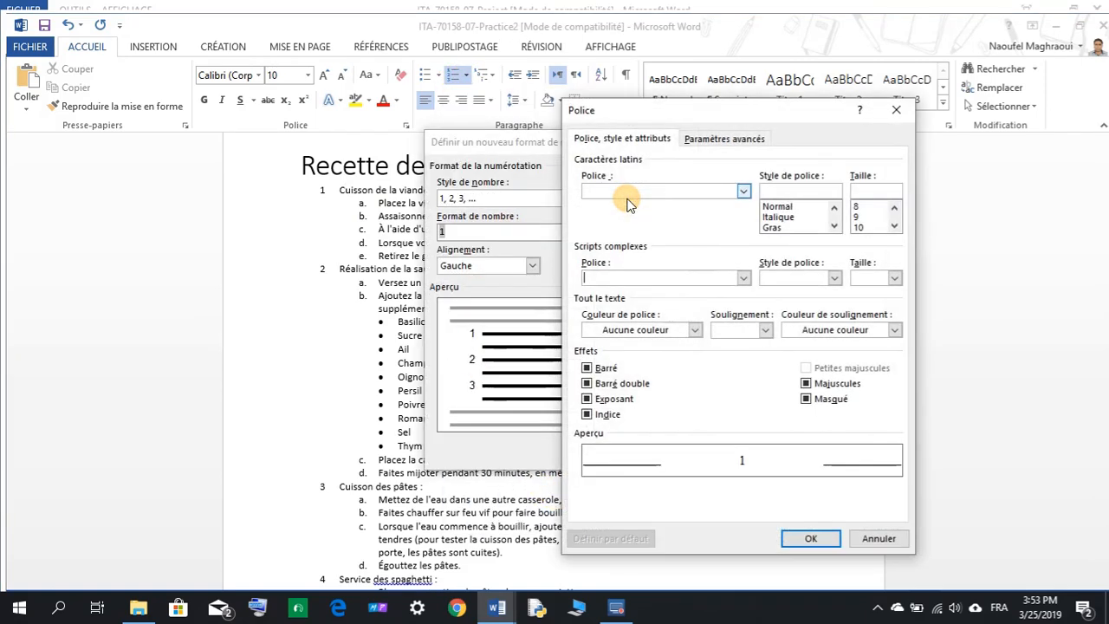
pyautogui.click(690, 329)
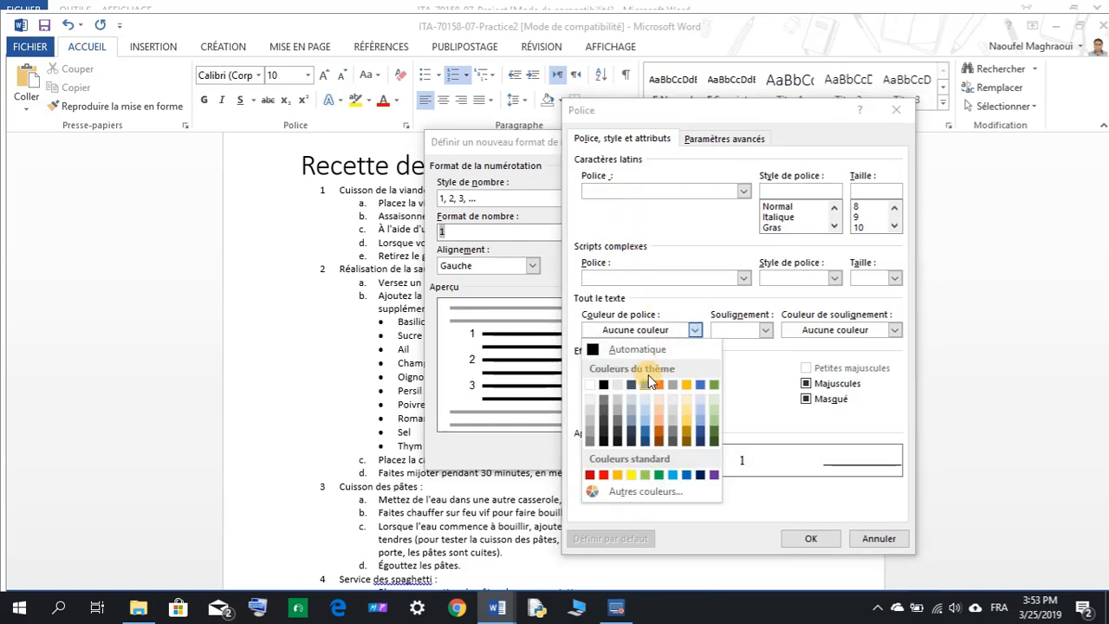
pyautogui.click(603, 474)
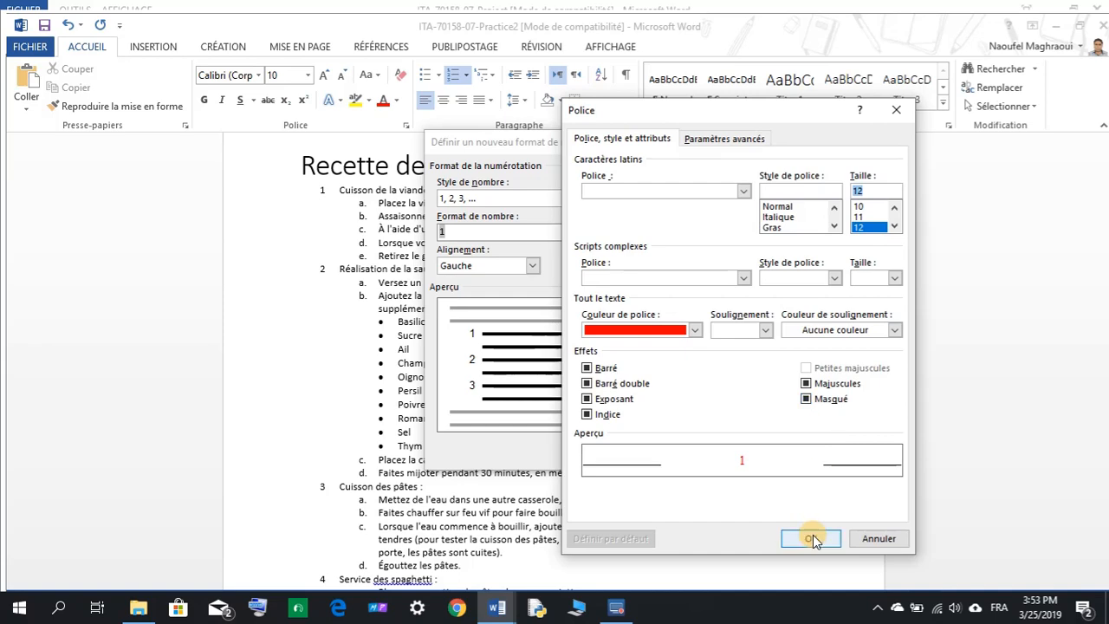
pyautogui.click(811, 537)
pyautogui.click(593, 454)
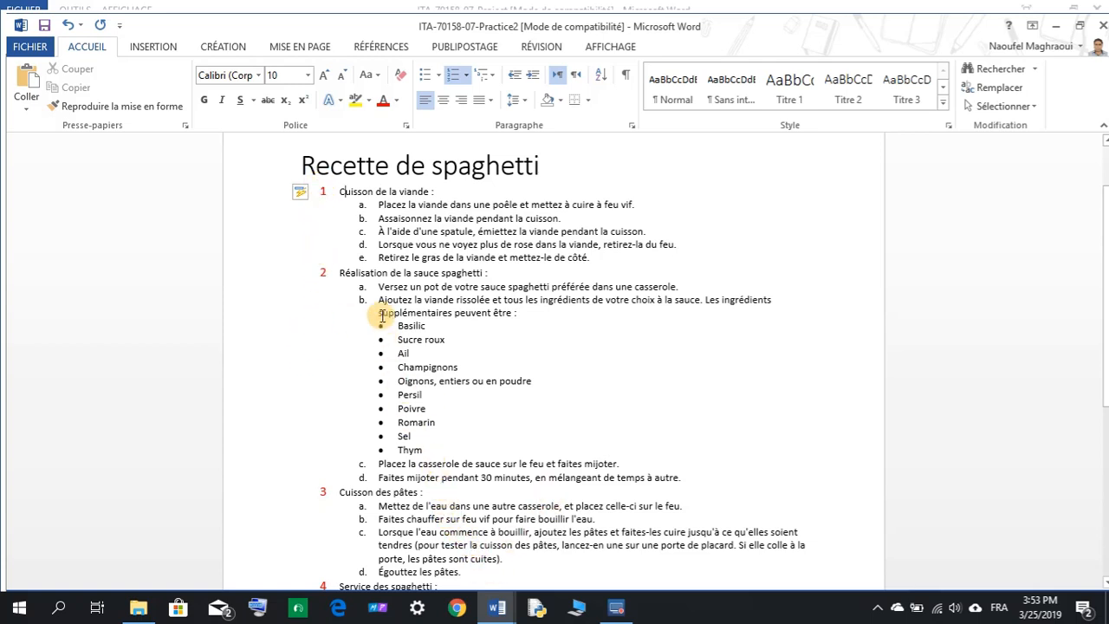
# Check the second-level instruction in ITA-70158-07-Project, and remove the period after the letter in the second-level number format of ITA-70158-07-Practice2.
pyautogui.moveTo(491, 611)
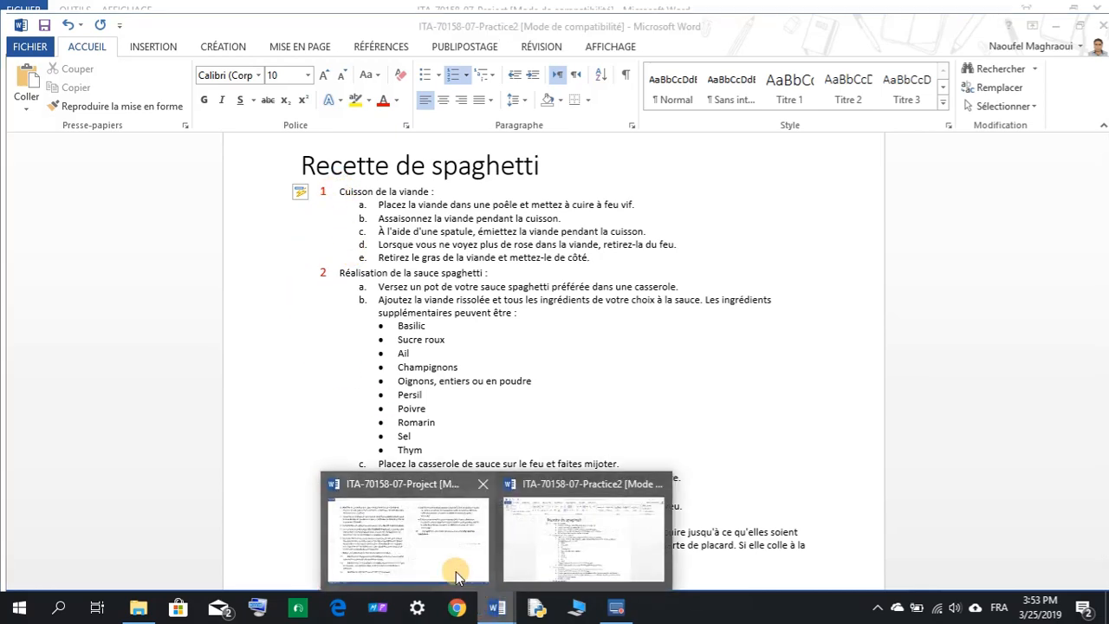
pyautogui.click(450, 565)
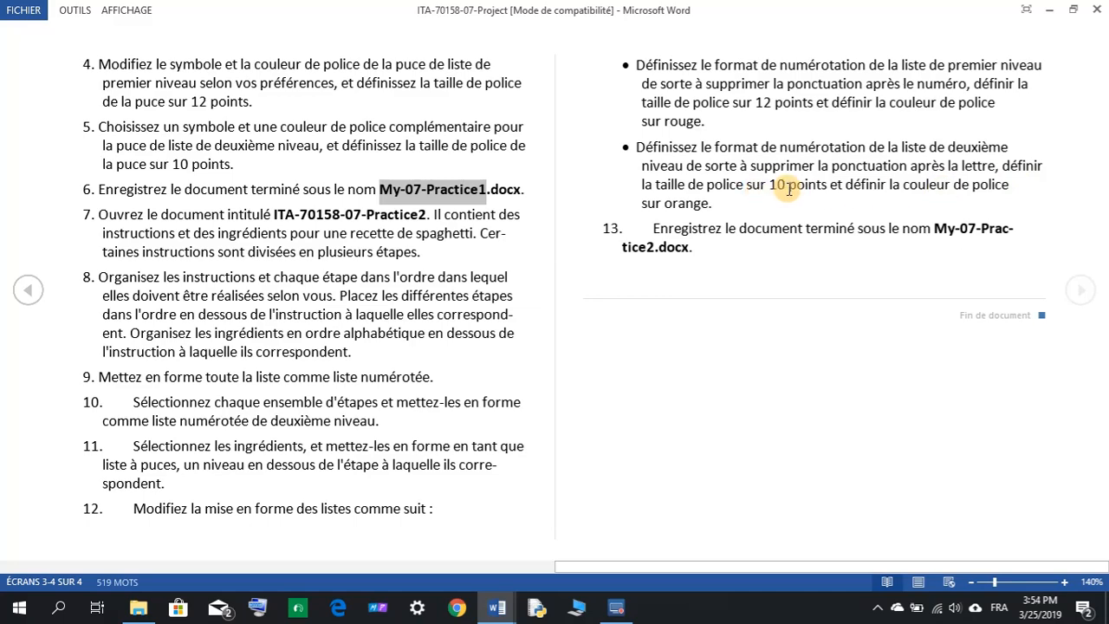
pyautogui.moveTo(496, 606)
pyautogui.click(544, 549)
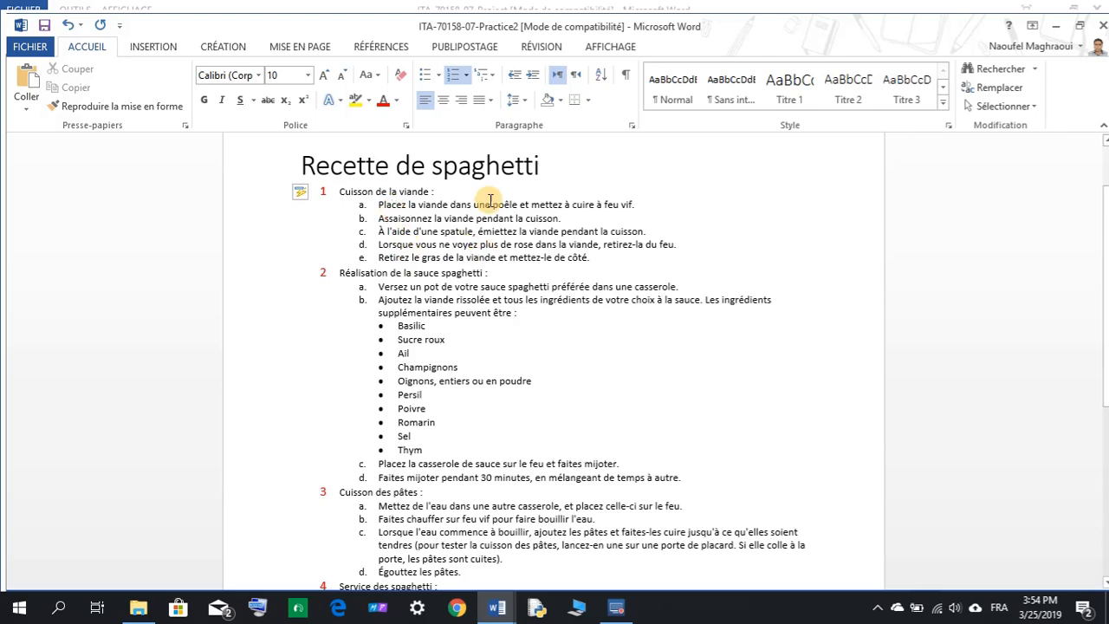
pyautogui.click(469, 77)
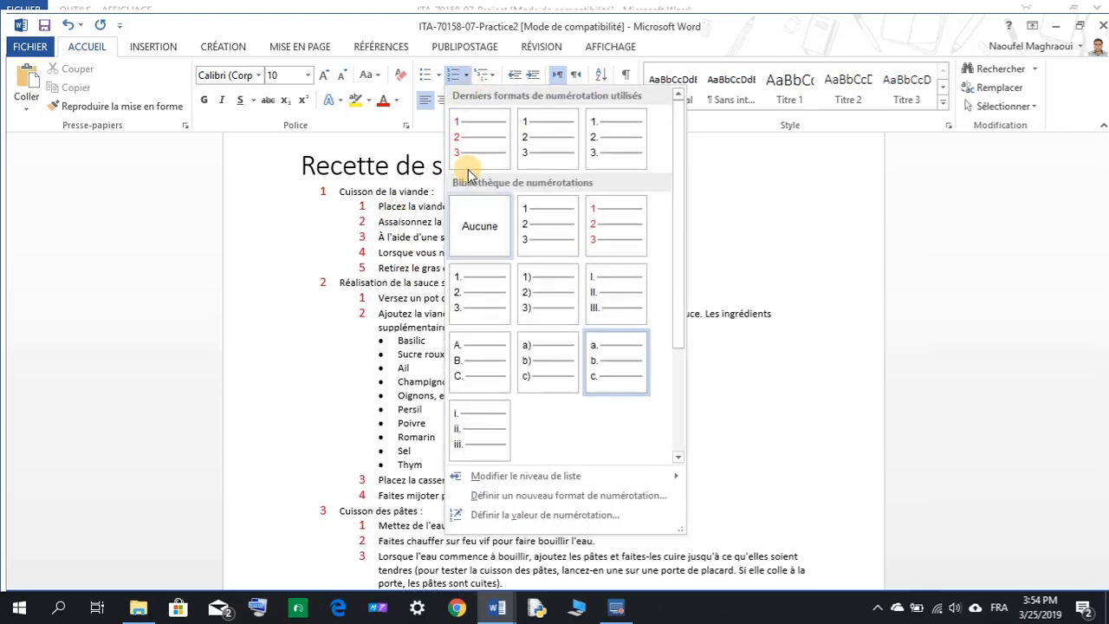
pyautogui.click(499, 495)
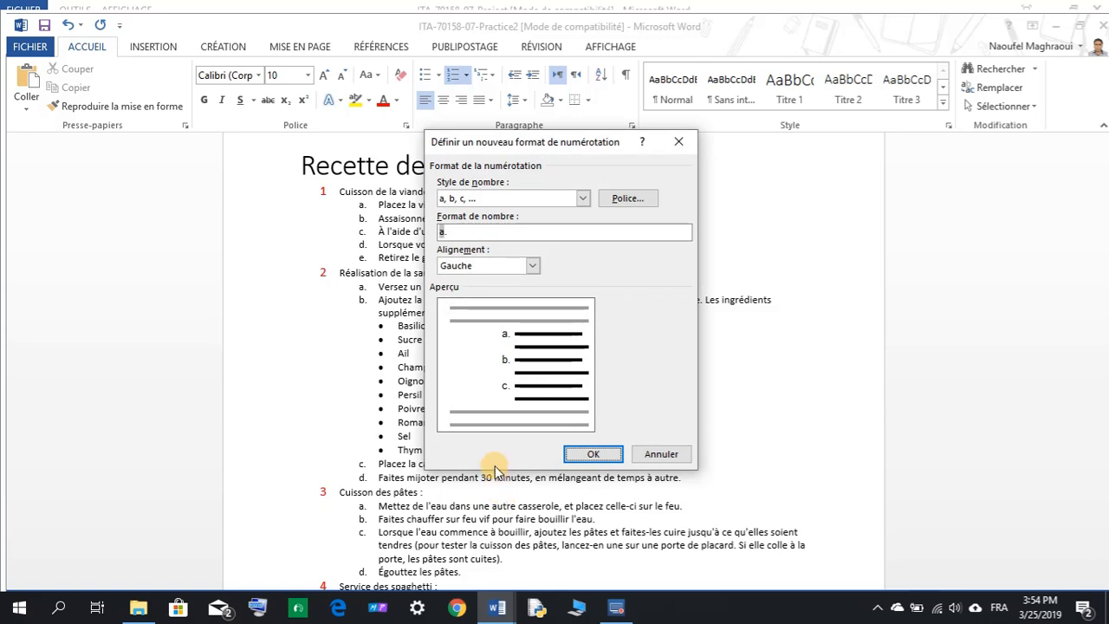
pyautogui.click(467, 233)
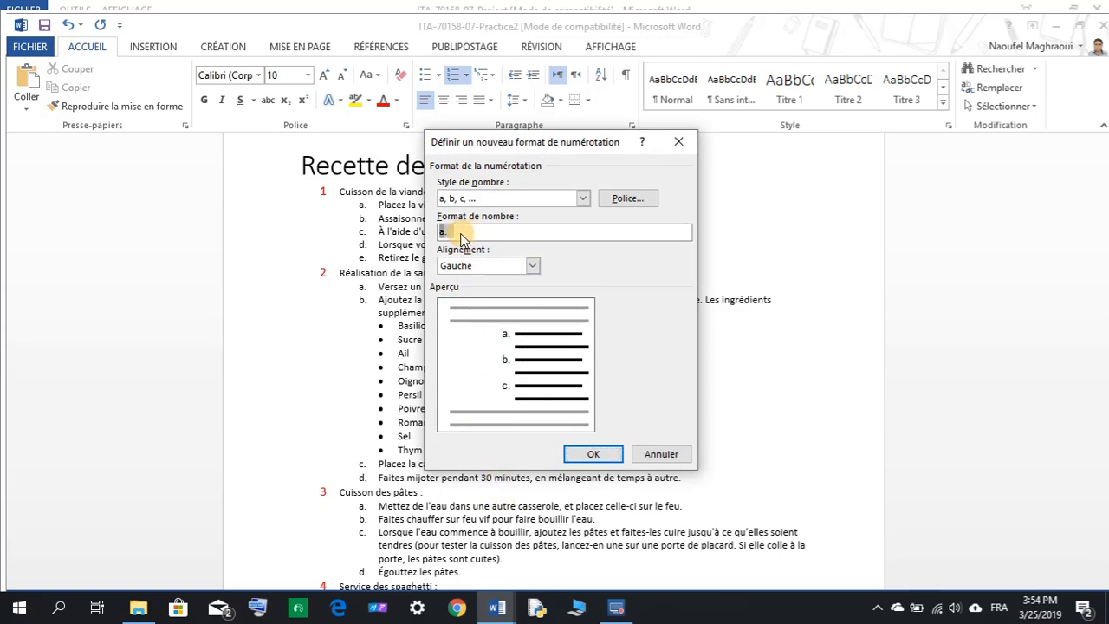
pyautogui.click(457, 231)
# Set the font of the second-level list letters to orange, 10 points, and apply the new number format.
pyautogui.click(611, 198)
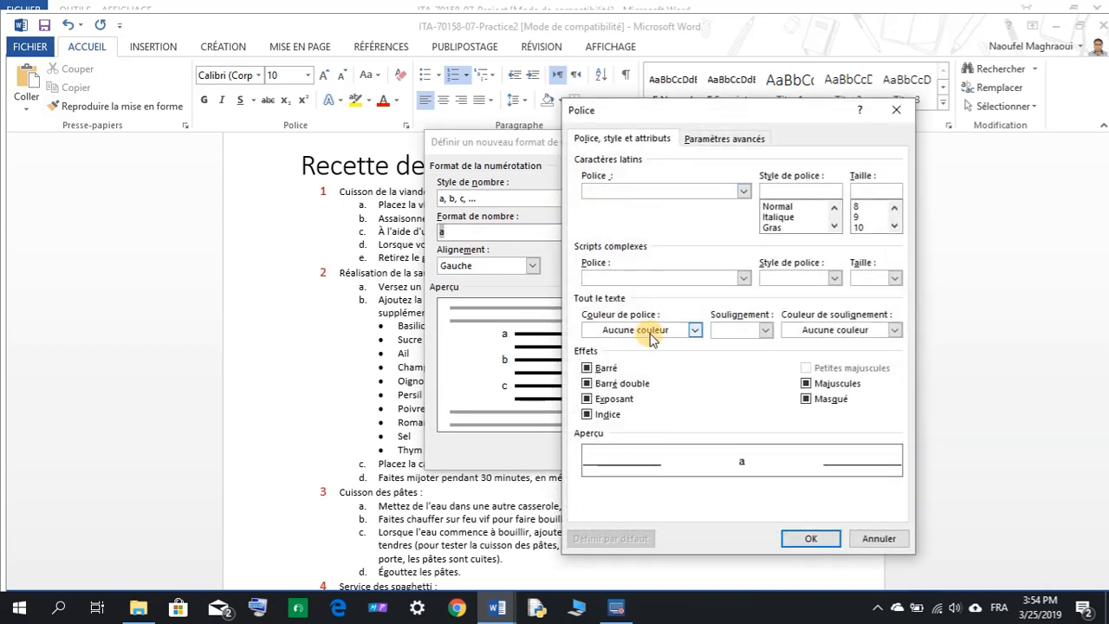
pyautogui.click(651, 334)
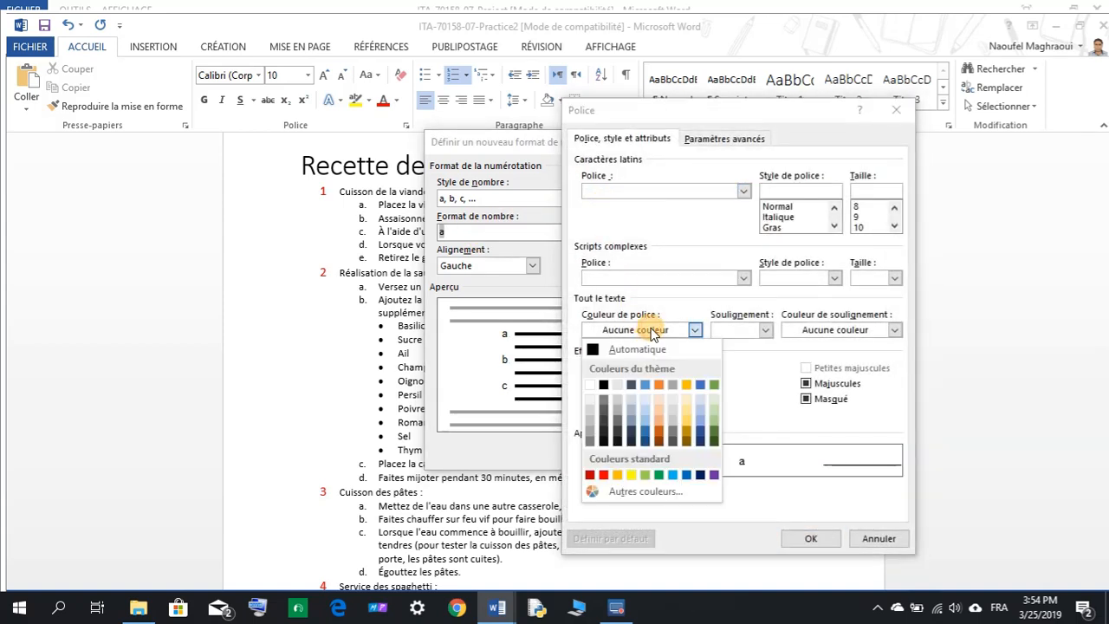
pyautogui.click(617, 475)
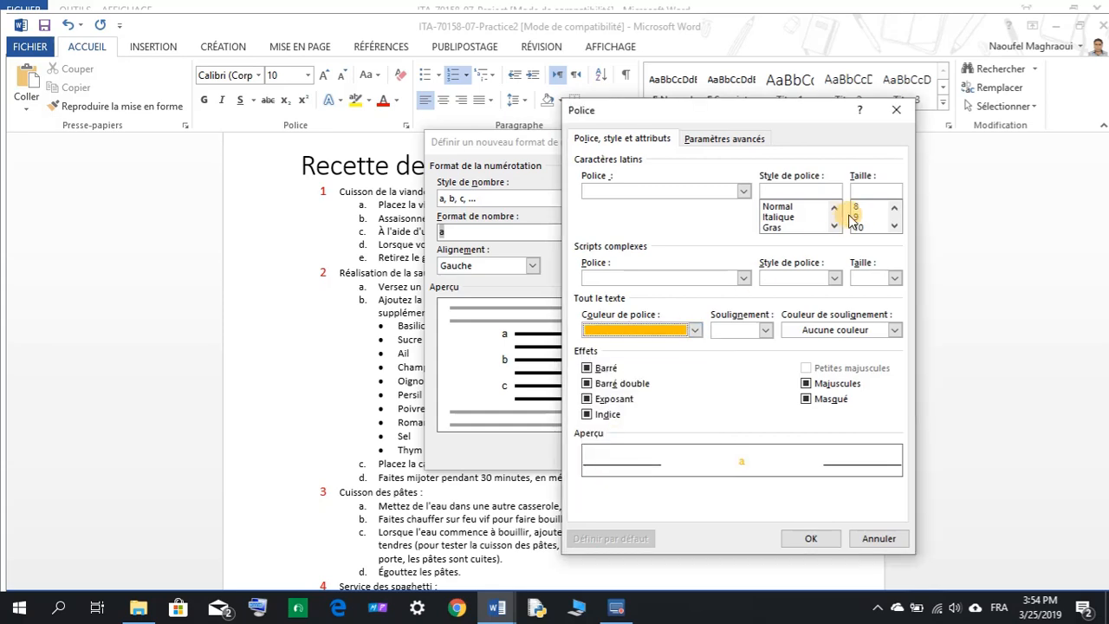
pyautogui.click(866, 227)
pyautogui.click(813, 537)
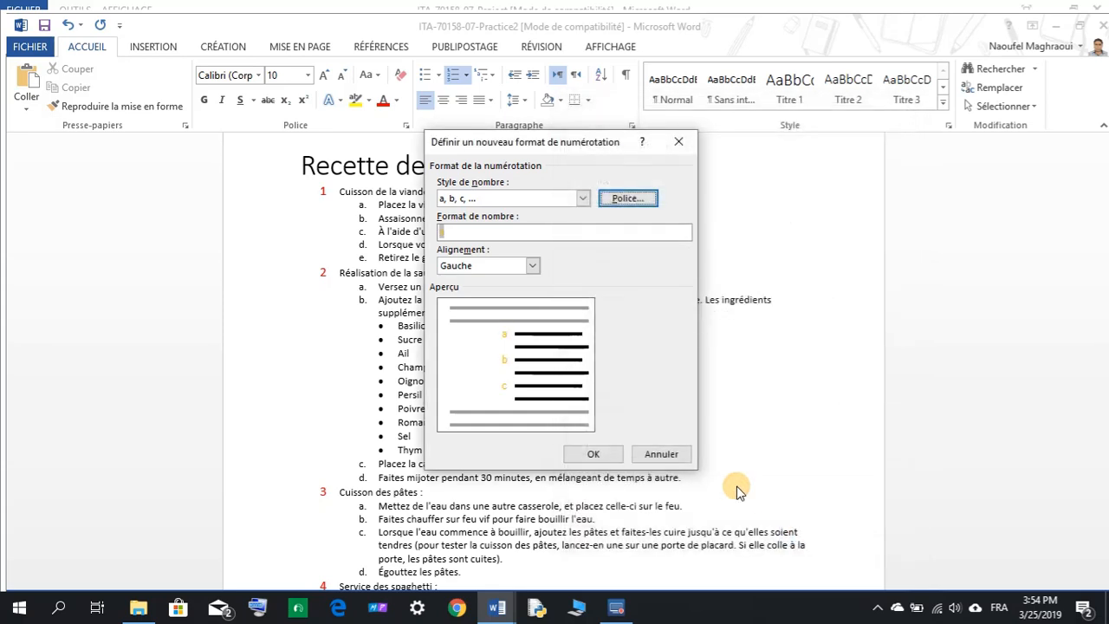
pyautogui.click(592, 453)
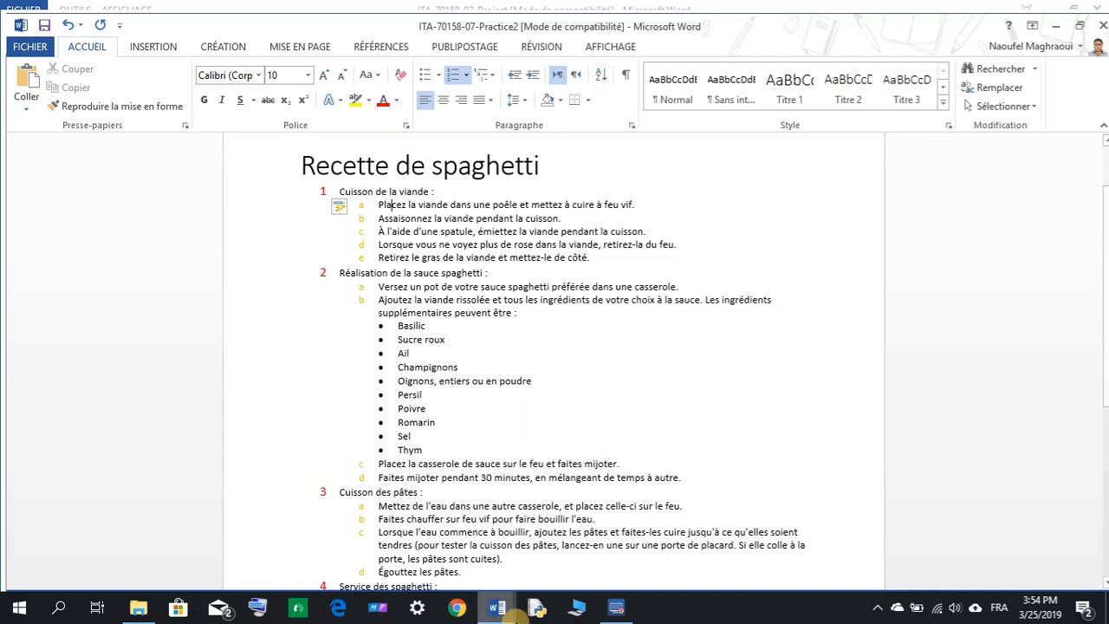
# Copy the file name My-07-Practice2 from instruction 13 in ITA-70158-07-Project.
pyautogui.moveTo(498, 613)
pyautogui.click(396, 537)
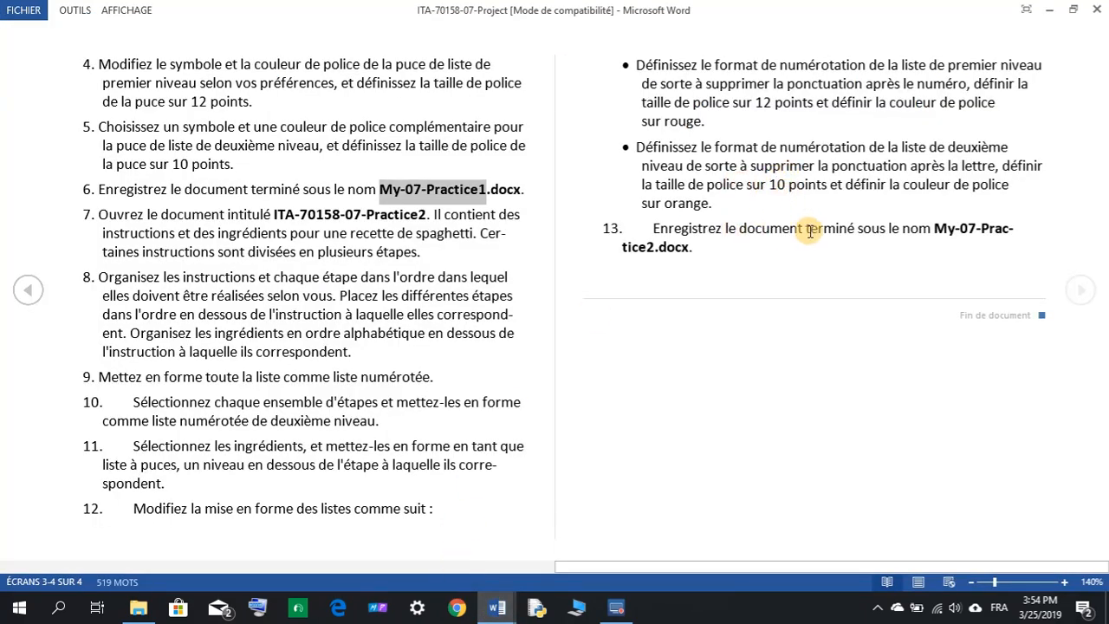
pyautogui.moveTo(931, 229); pyautogui.dragTo(661, 247)
pyautogui.rightClick(650, 252)
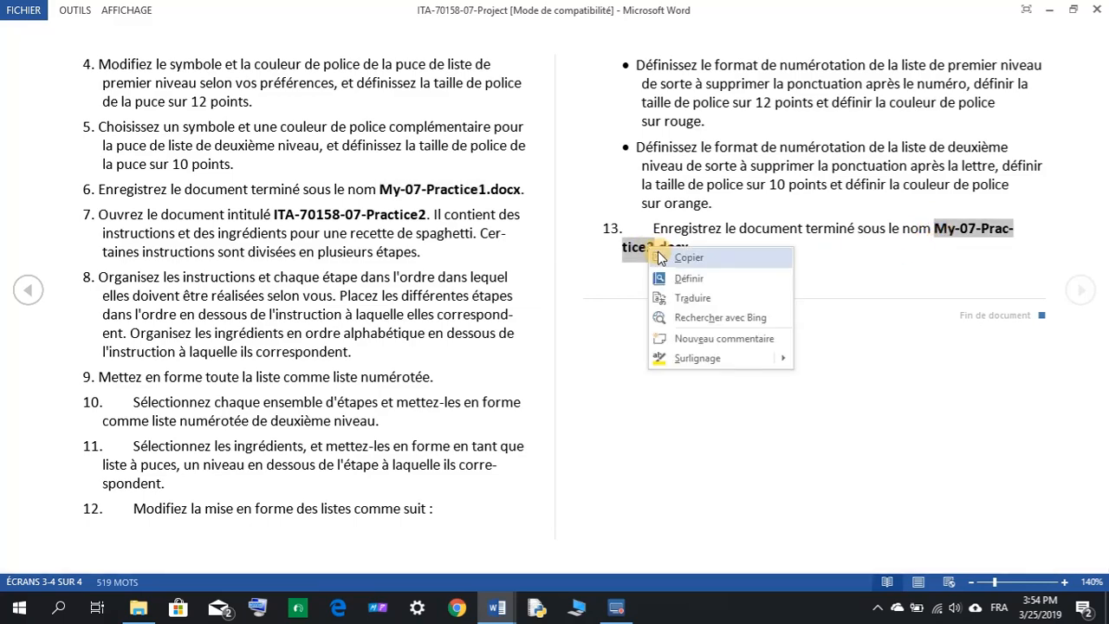
pyautogui.click(663, 285)
# Save ITA-70158-07-Practice2 as the Word document My-07-Practice2 in the Mon travail folder, and return to ITA-70158-07-Project.
pyautogui.moveTo(490, 613)
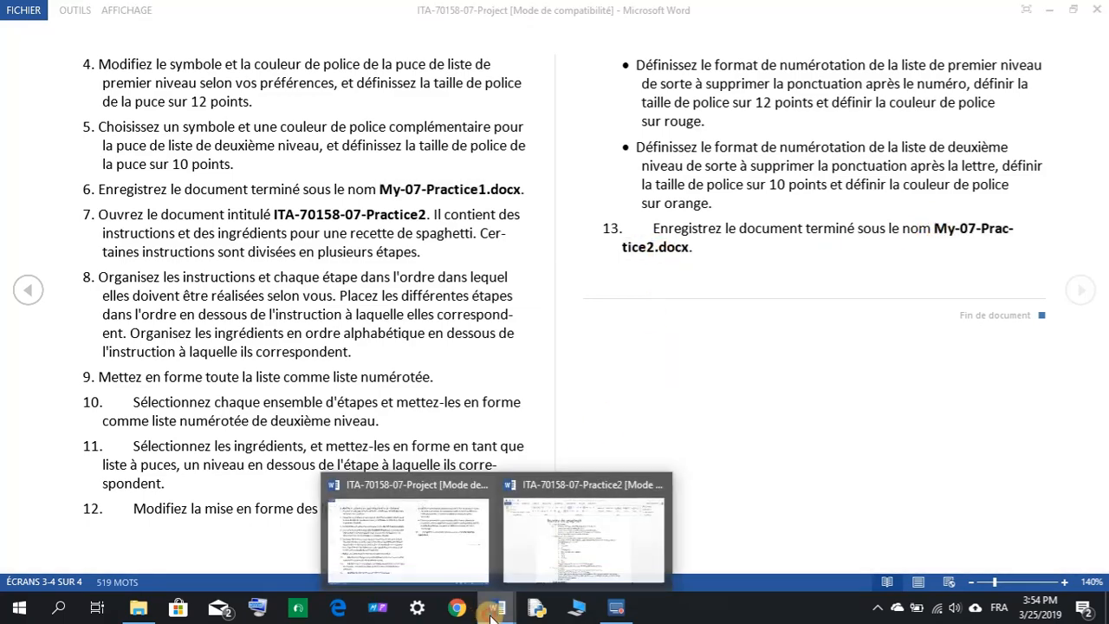
pyautogui.click(539, 564)
pyautogui.click(46, 49)
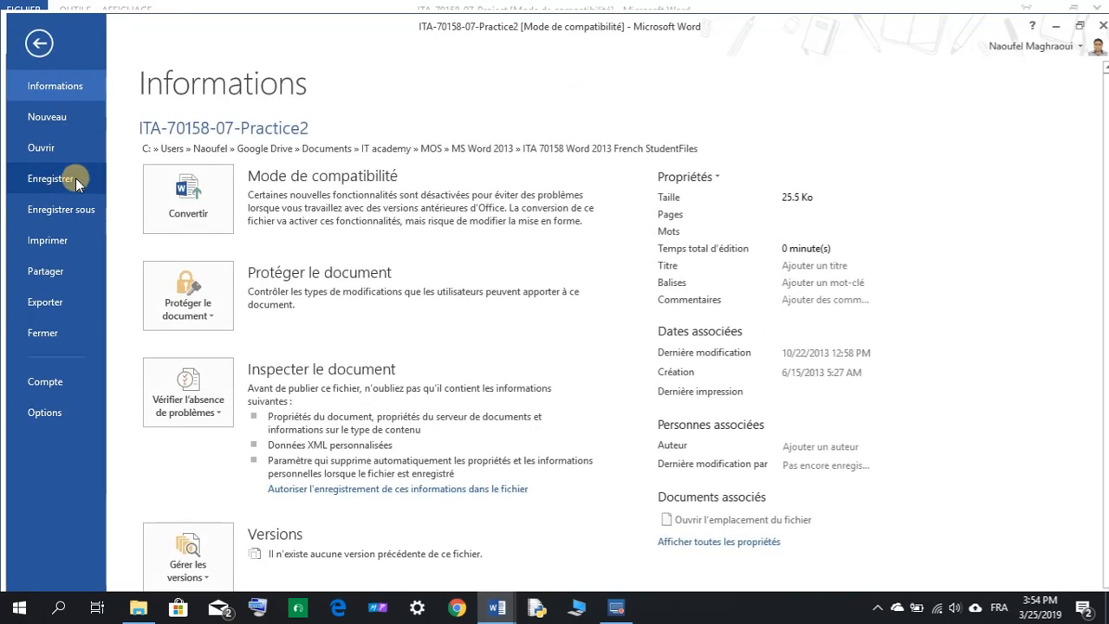
pyautogui.click(85, 209)
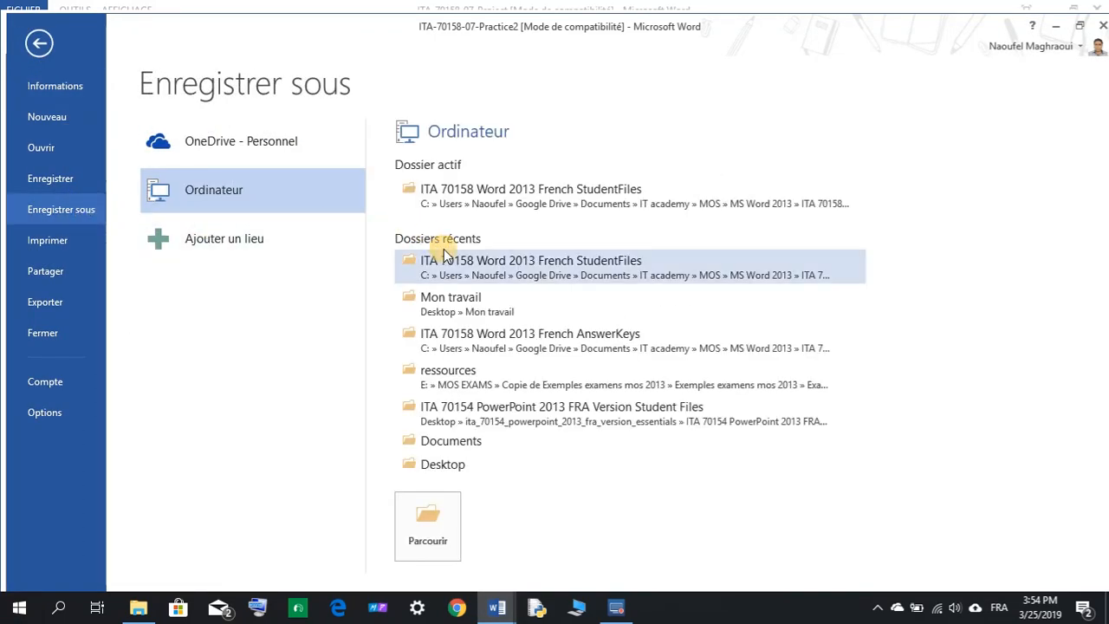
pyautogui.click(453, 300)
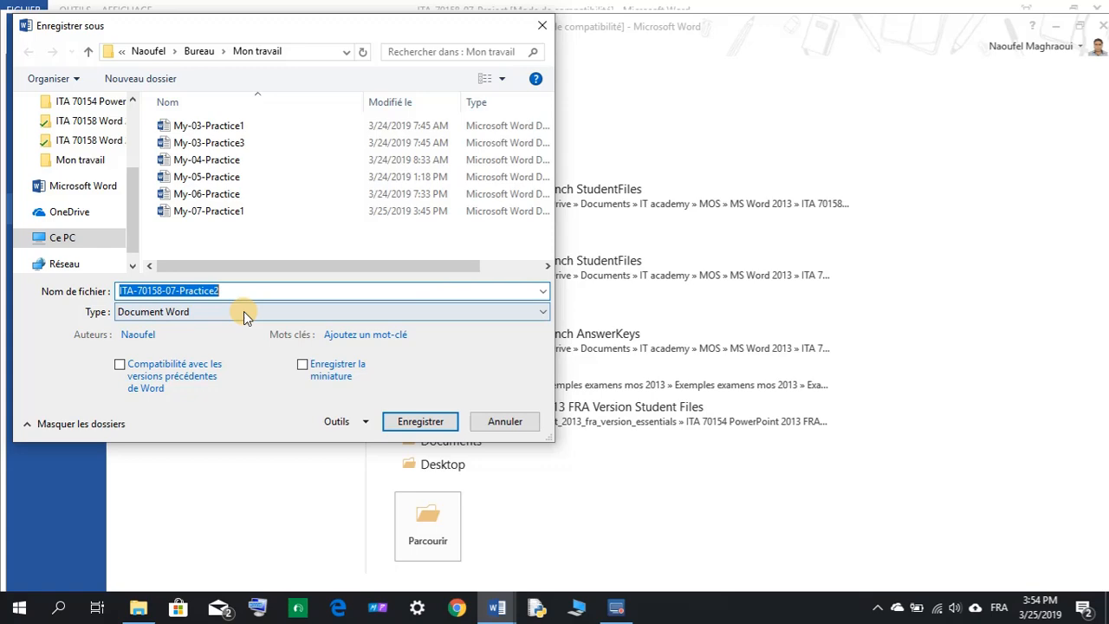
pyautogui.rightClick(193, 289)
pyautogui.click(237, 357)
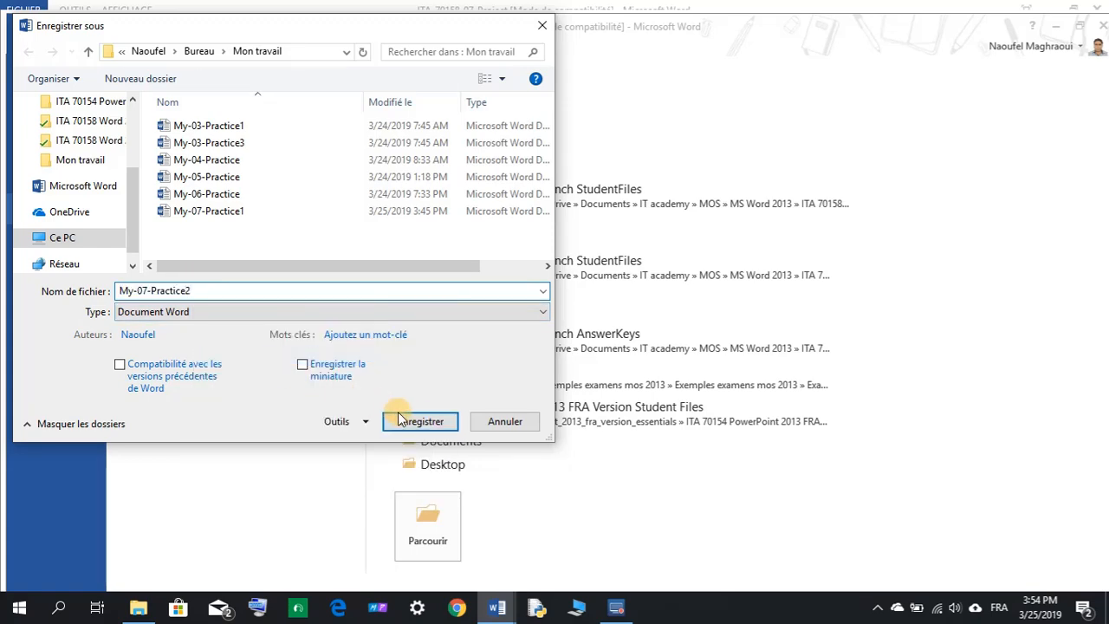
pyautogui.click(409, 419)
pyautogui.click(614, 363)
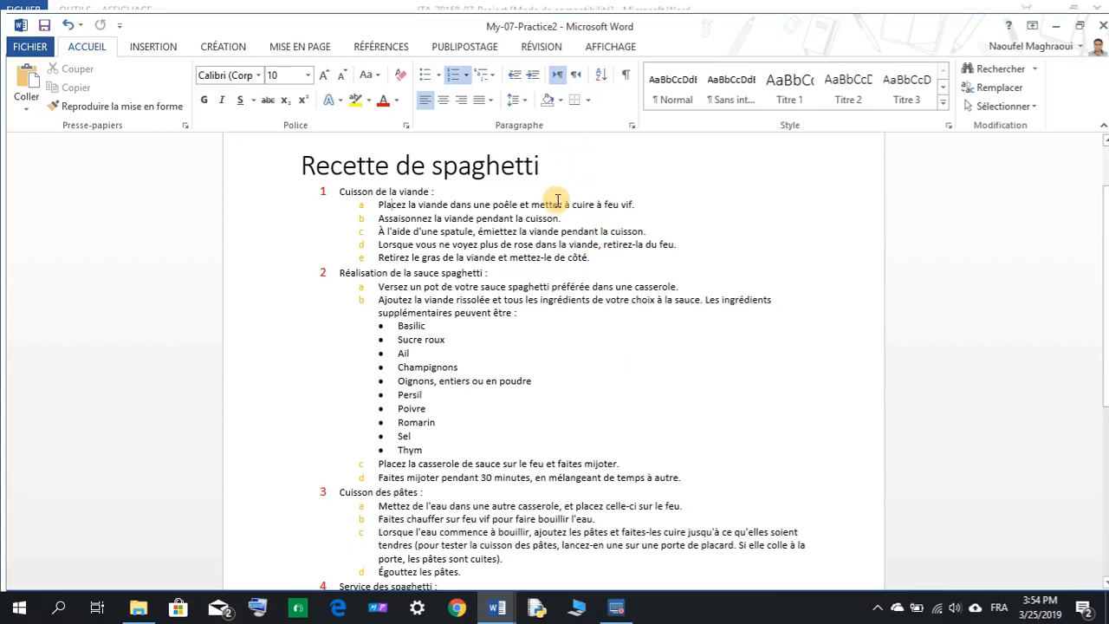
pyautogui.click(496, 607)
pyautogui.click(429, 563)
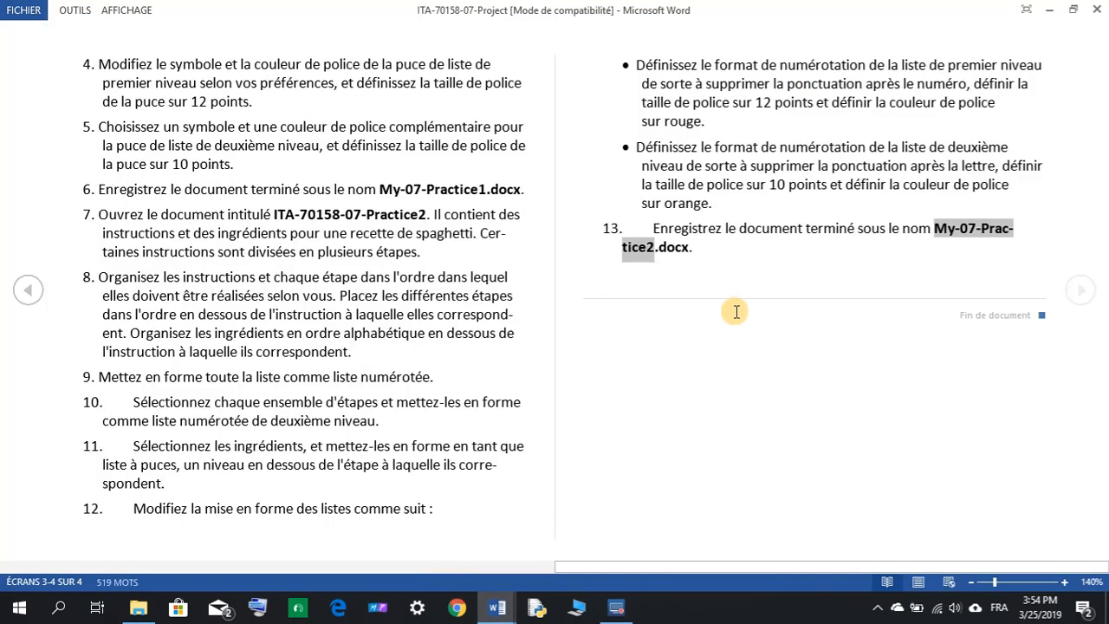